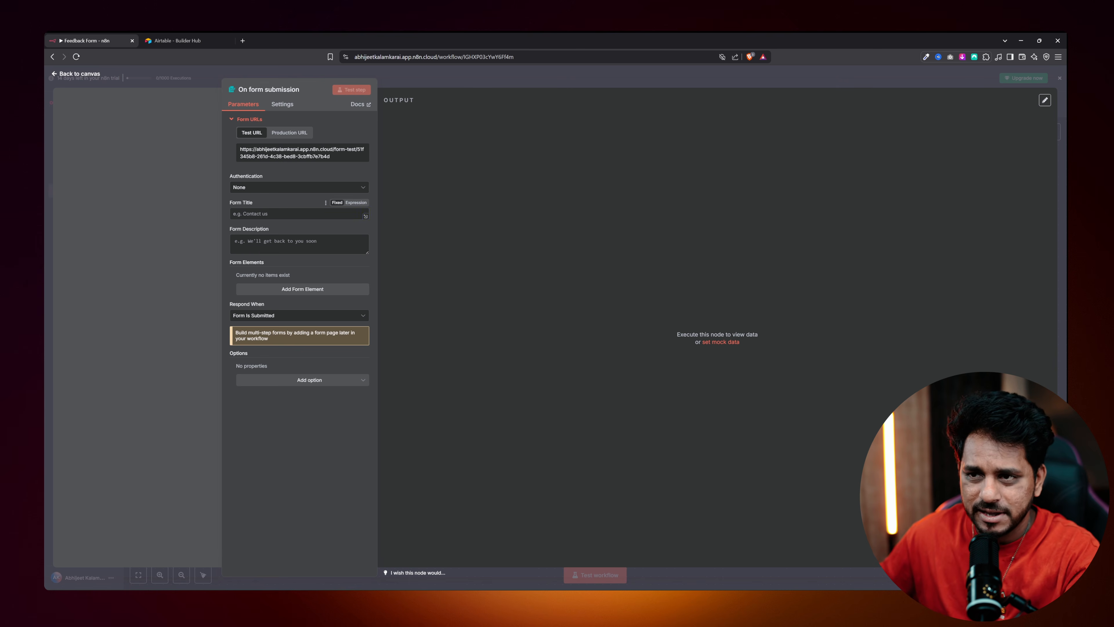
Enter 'User Feedback Form' as the form trigger's Form Title.
left_click(255, 213)
type("U")
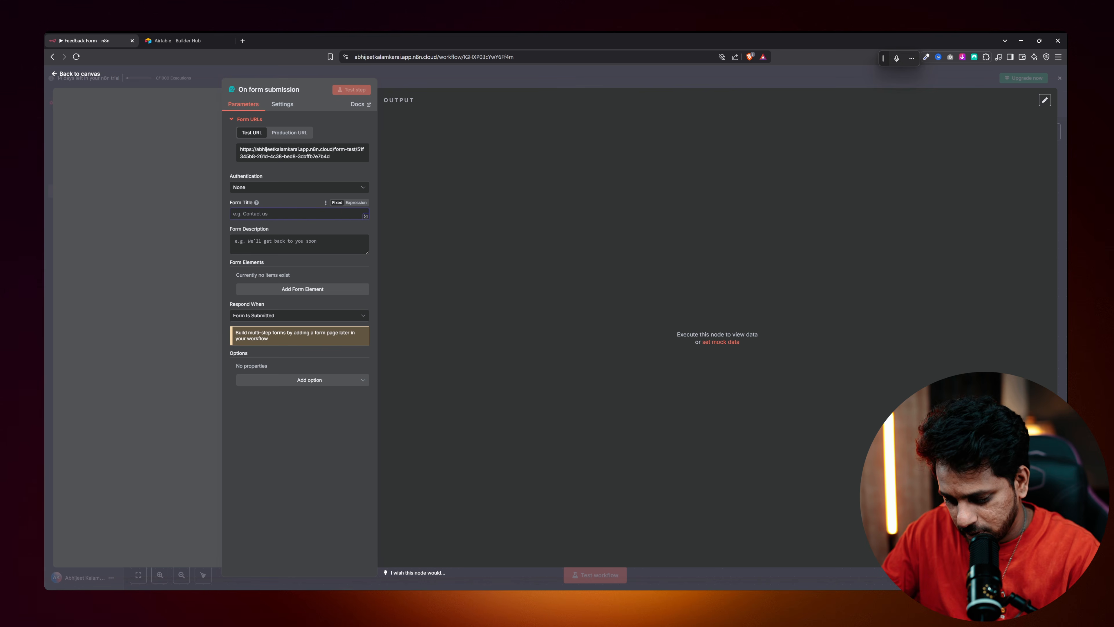
type("ser Feedback Form")
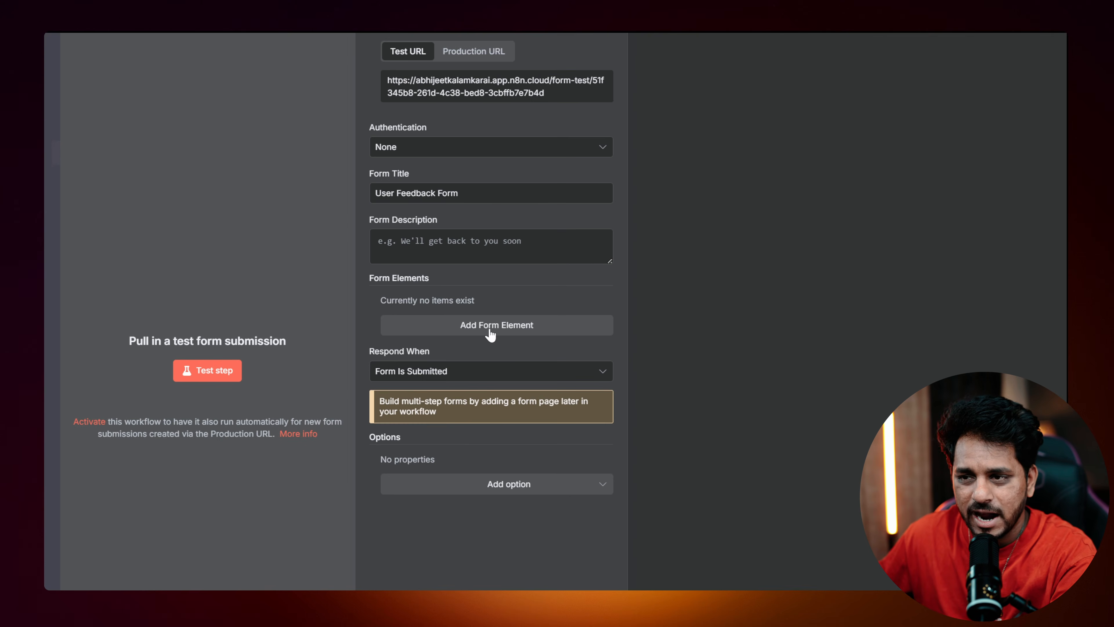
Add a first form element named Full Name, keeping its type as Text.
left_click(490, 326)
left_click(438, 321)
type("F")
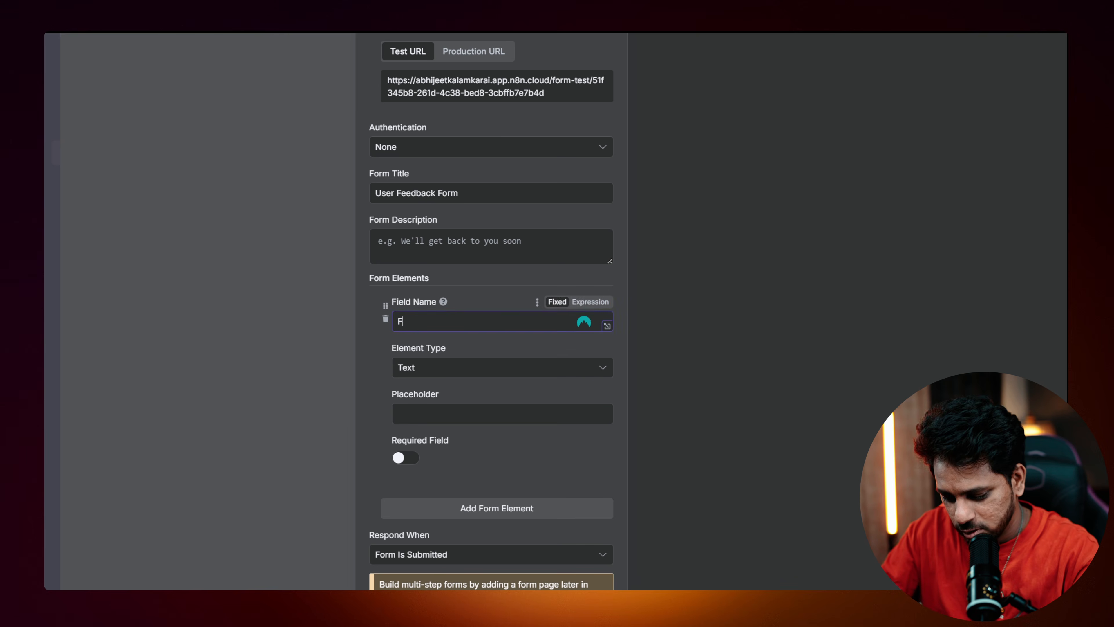
type("ull Name")
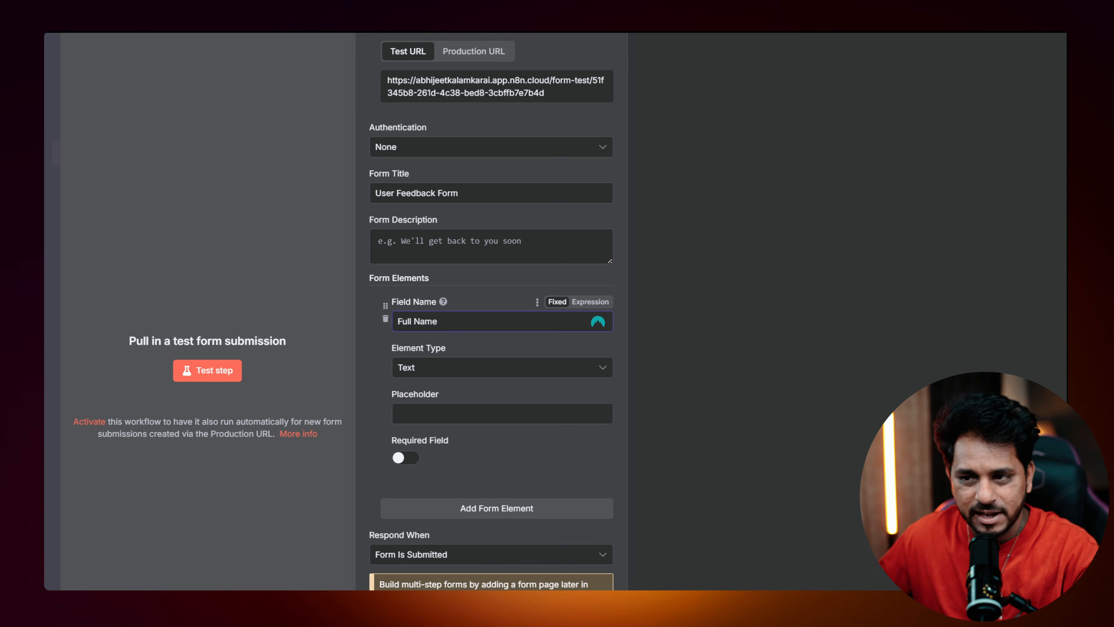
left_click(443, 377)
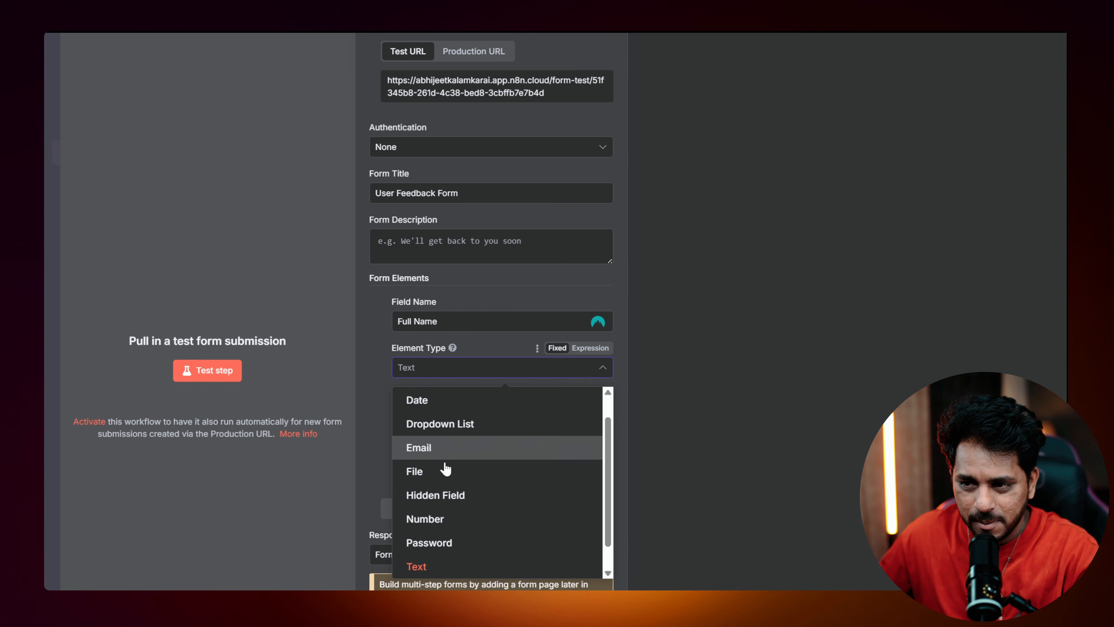
scroll(453, 426, "up", 1)
scroll(451, 482, "down", 2)
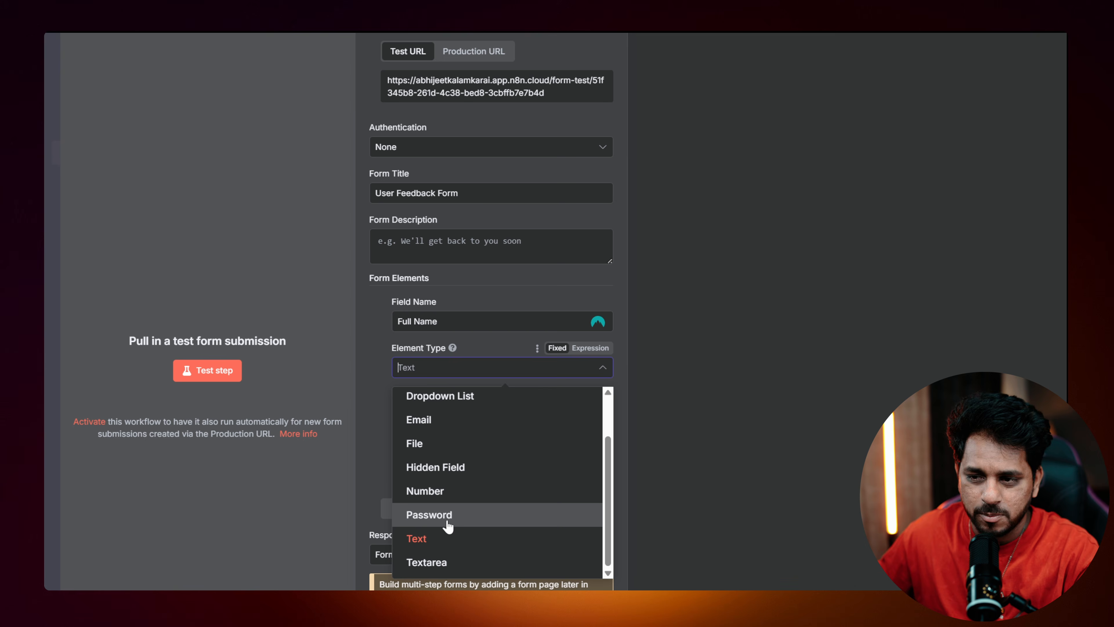
left_click(443, 542)
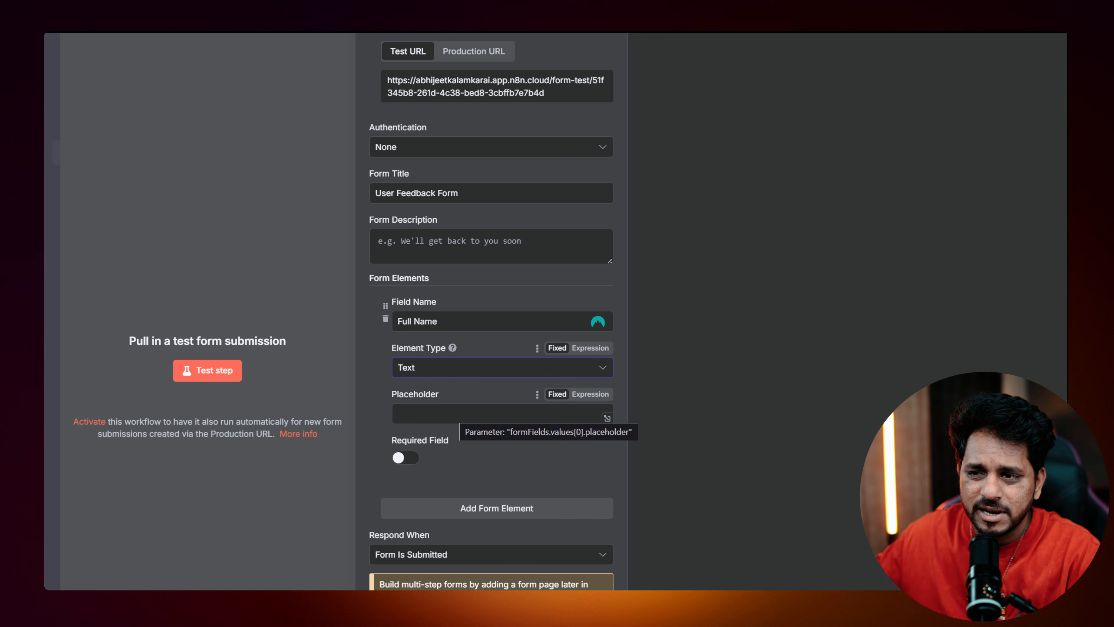
Give Full Name the placeholder 'Type your Full Name' and make it required.
left_click(440, 321)
key("ctrl+a")
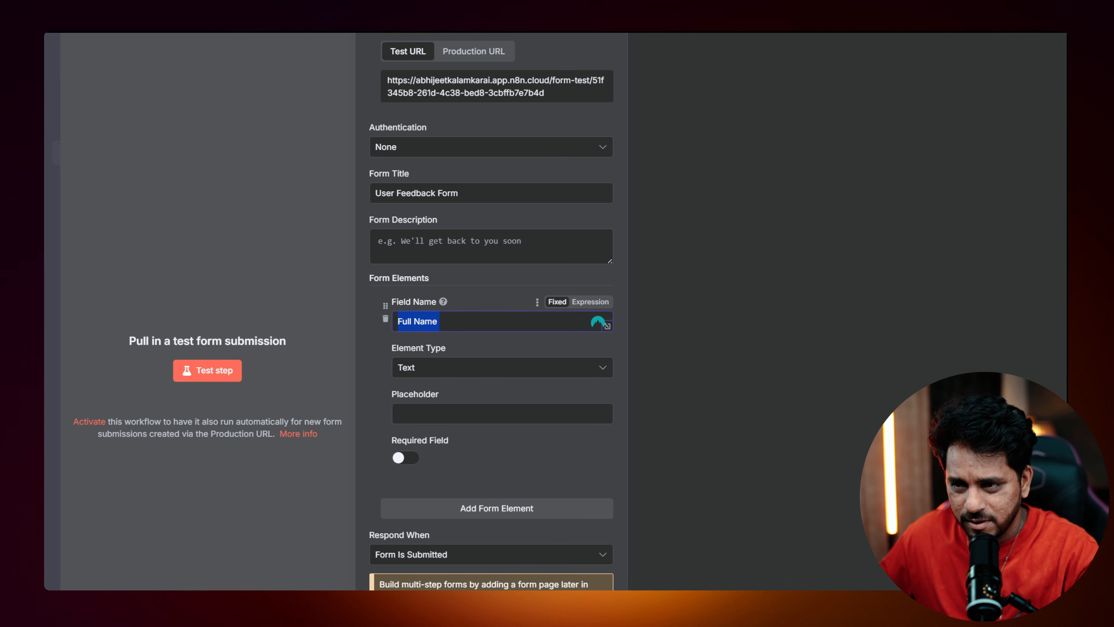
left_click(418, 406)
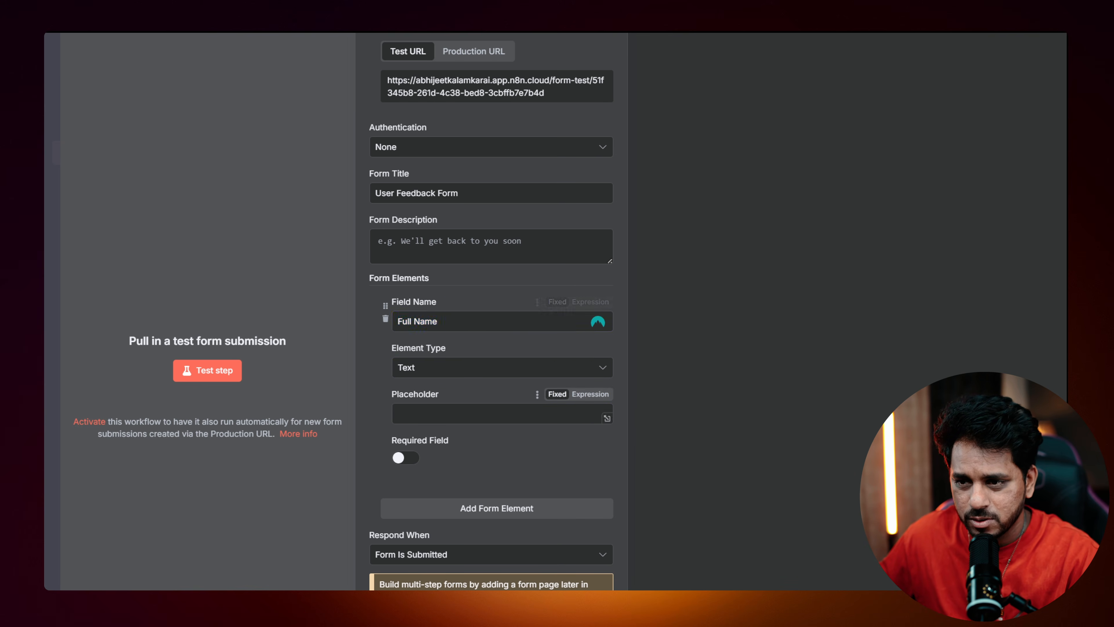
type("Type your F")
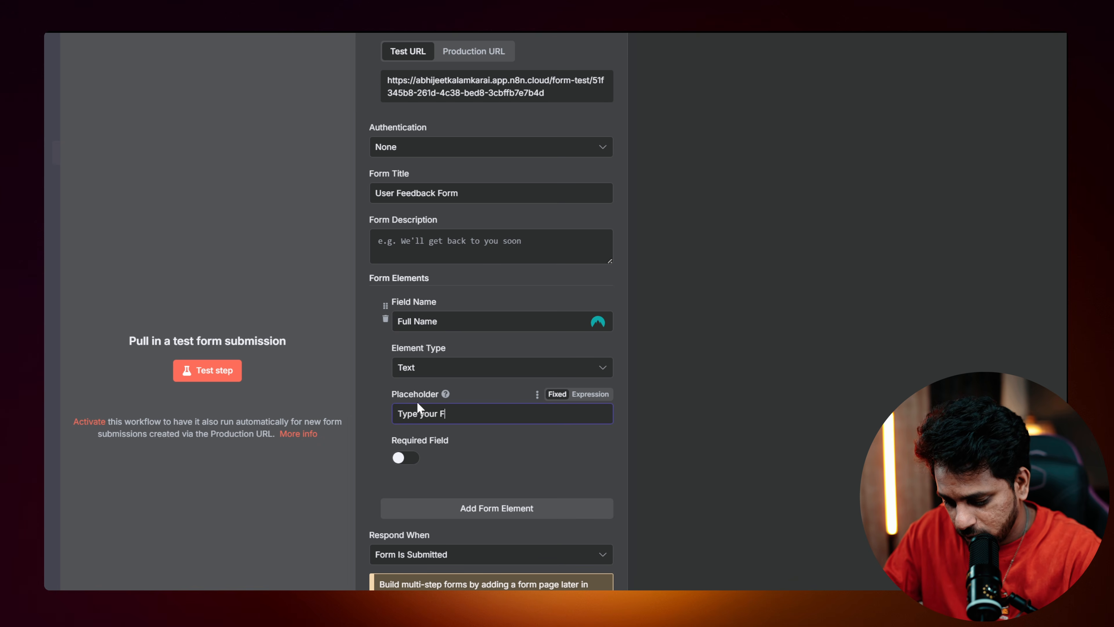
type("ull Namwe")
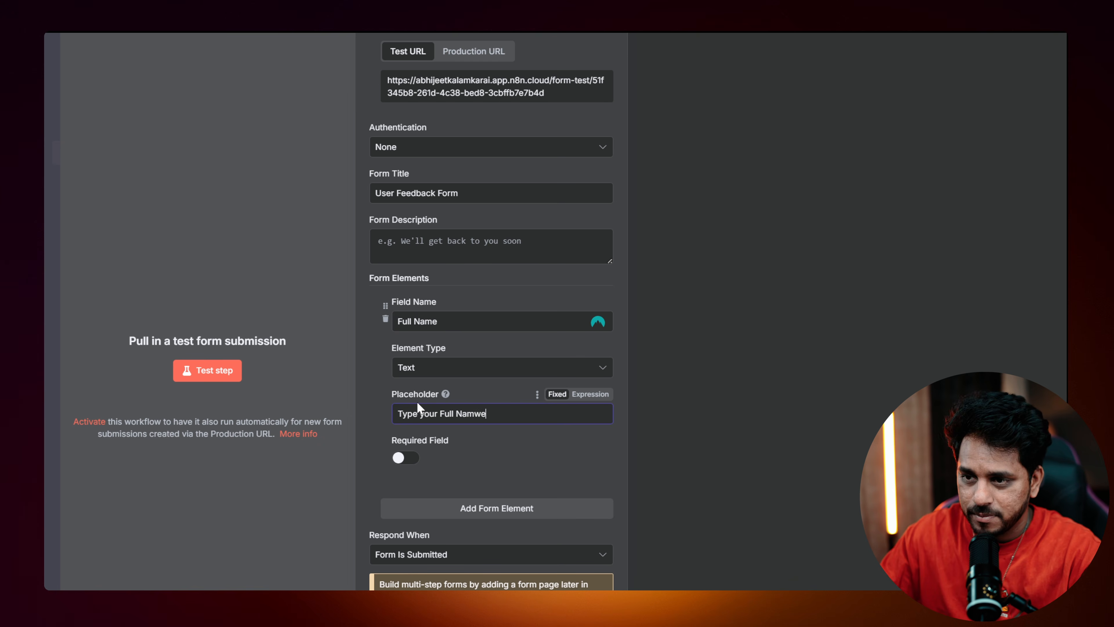
key("BackSpace")
key("BackSpace")
type("e")
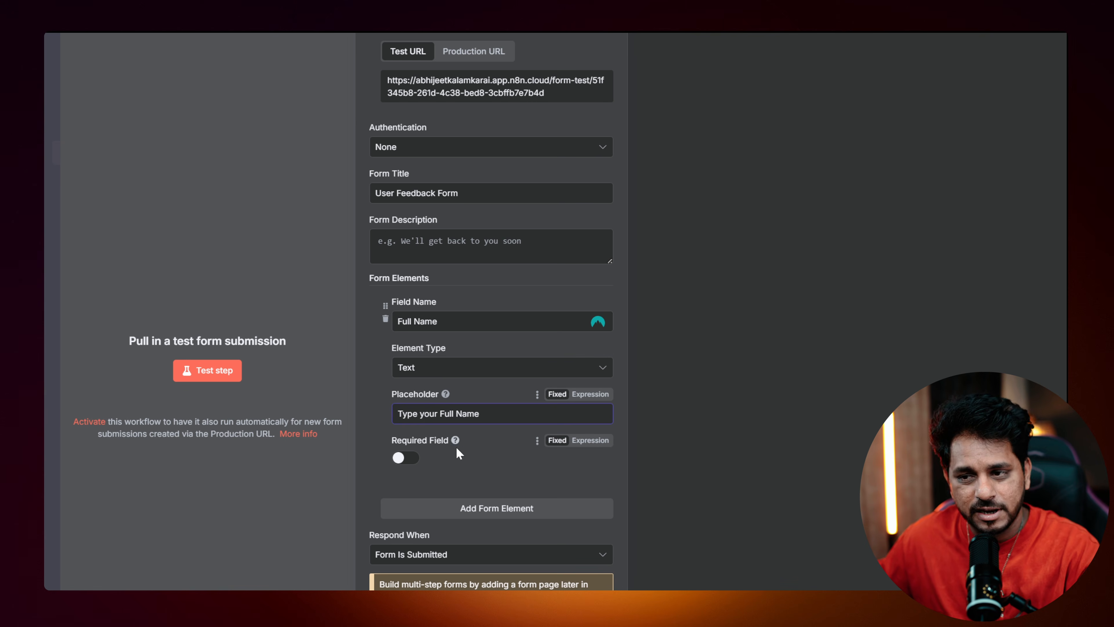
left_click(405, 460)
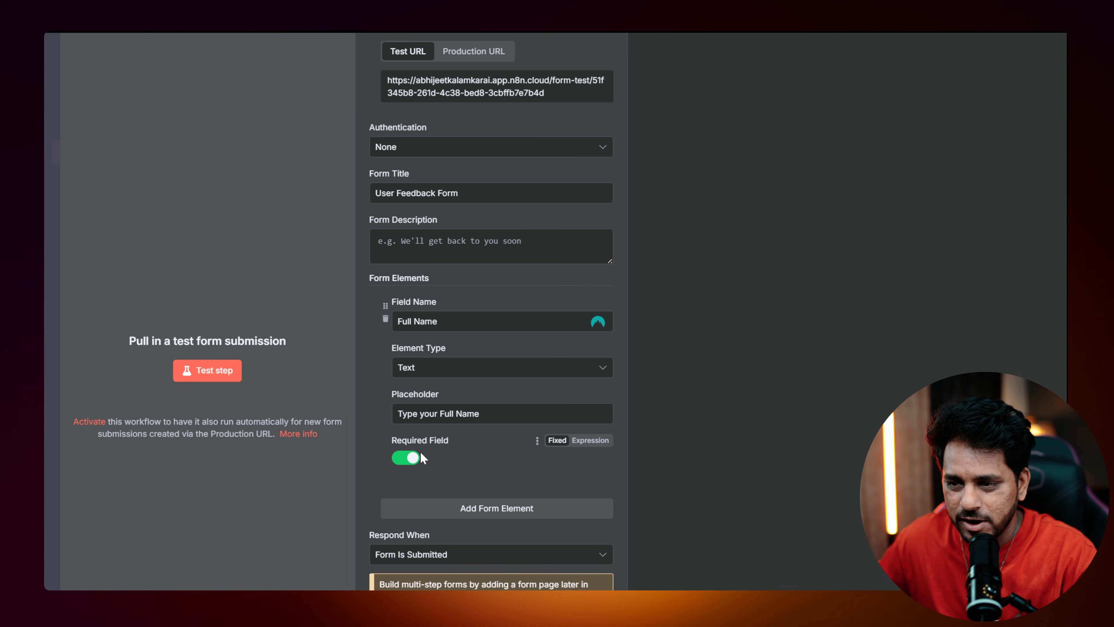
Add a required Email-type field 'Email Address' with placeholder 'Type Your Correct Email here'.
left_click(483, 508)
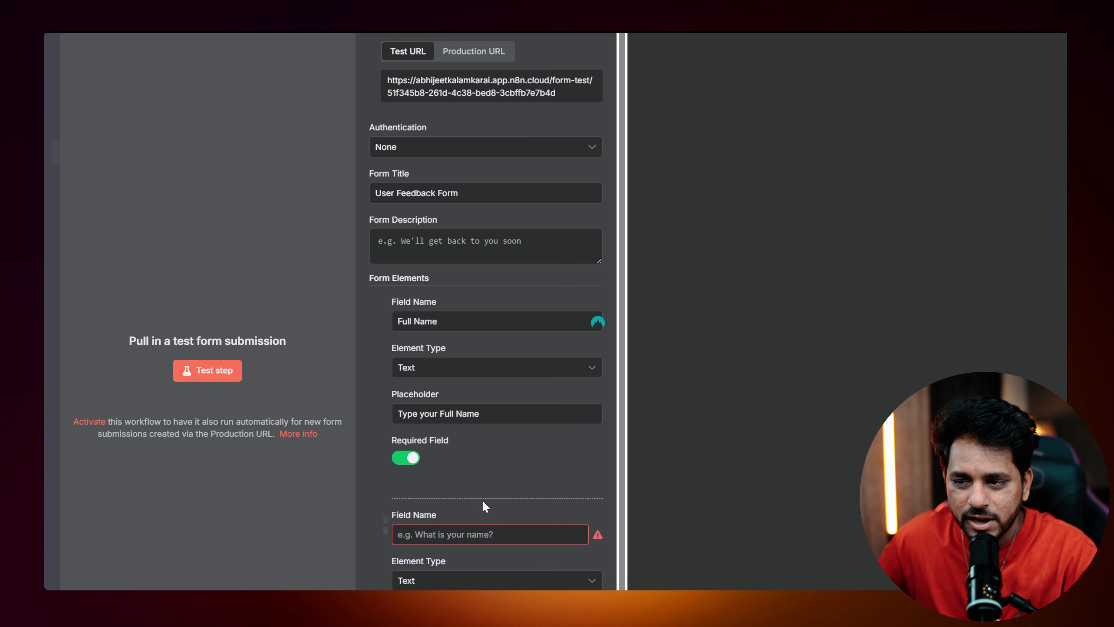
left_click(478, 534)
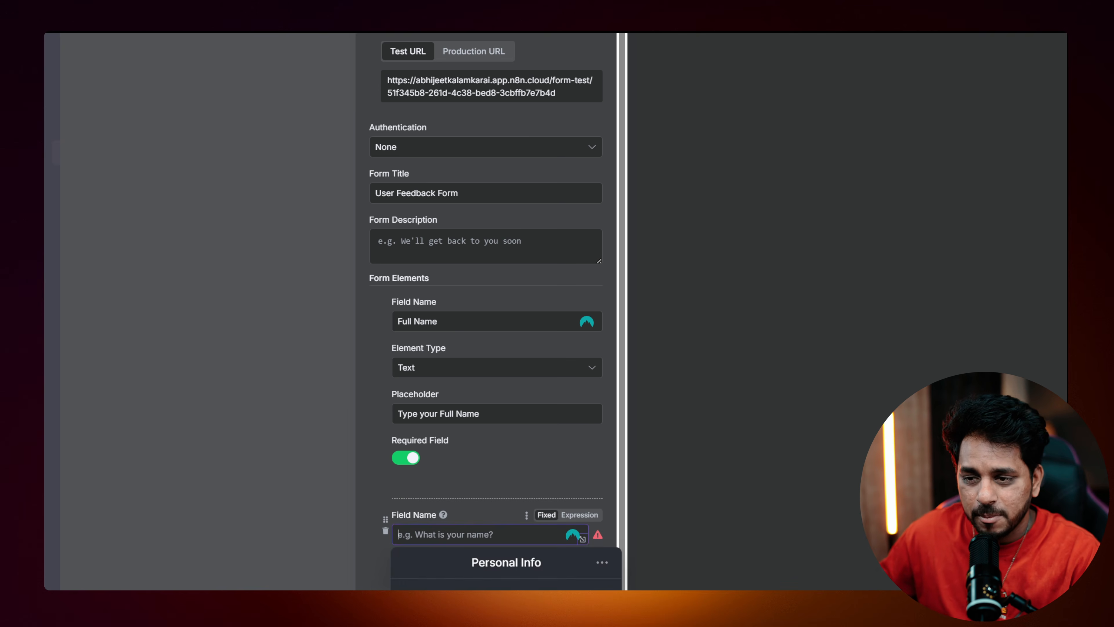
type("Email ")
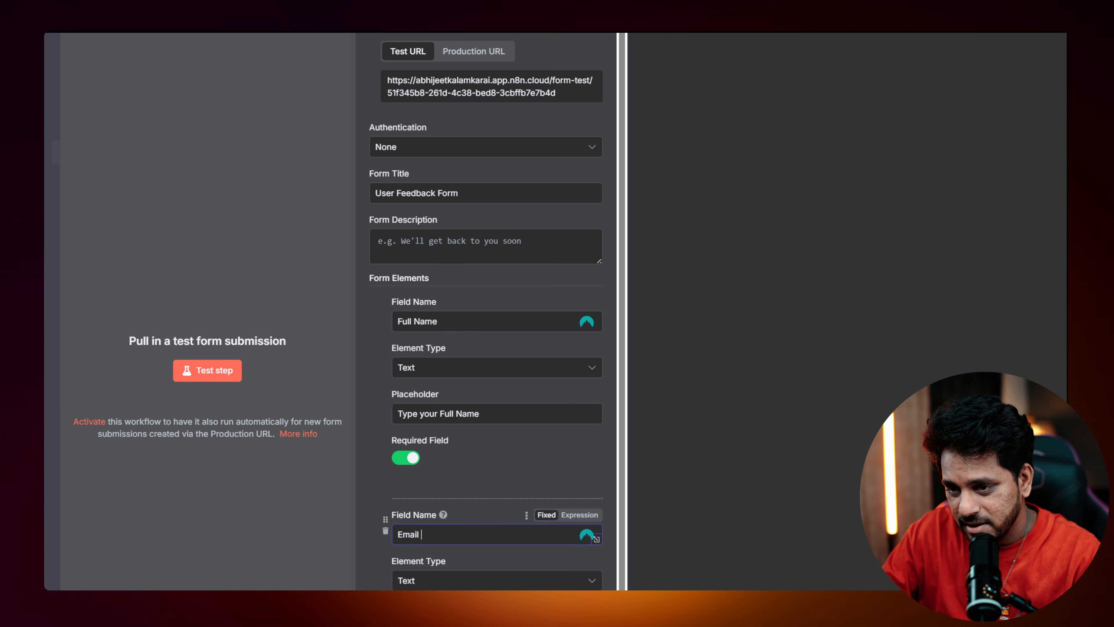
type("Address")
left_click(455, 579)
scroll(443, 438, "down", 6)
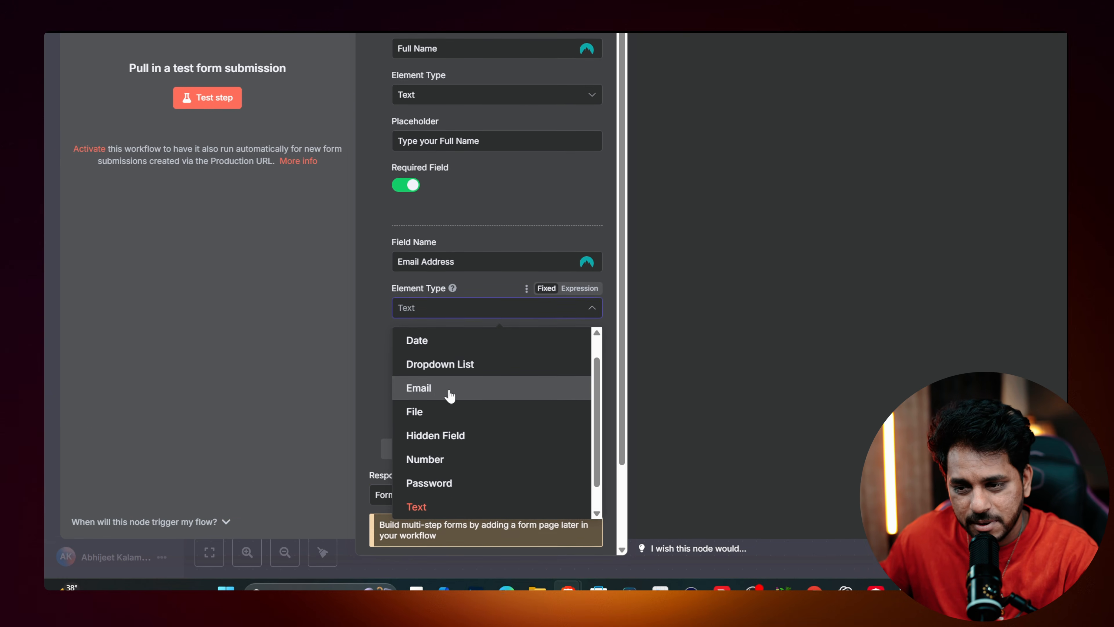
left_click(450, 395)
left_click(439, 353)
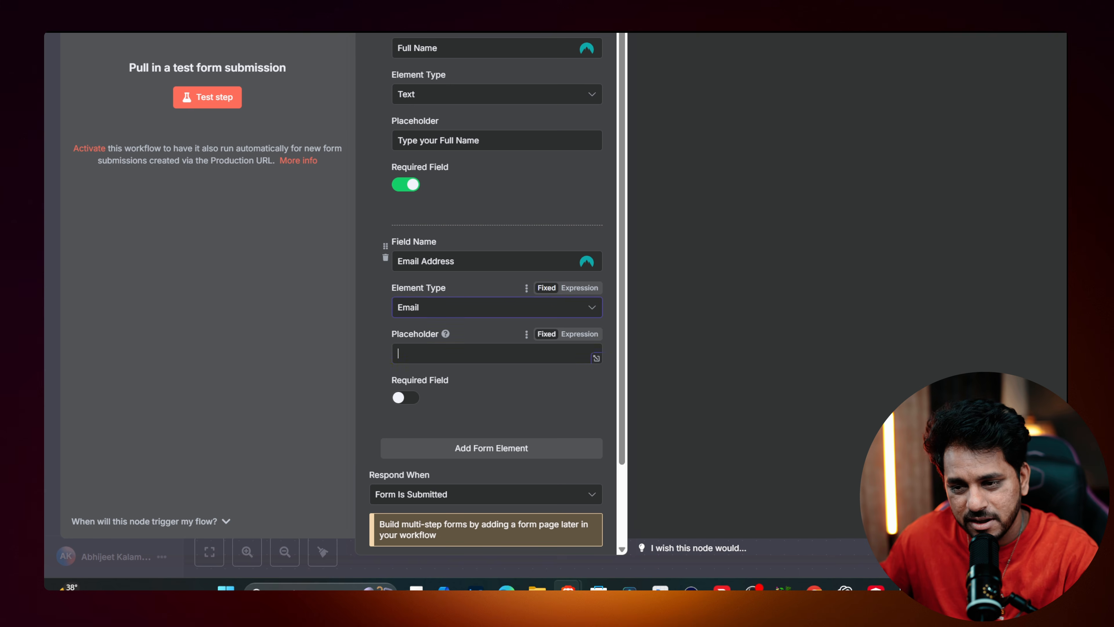
type("Type Y")
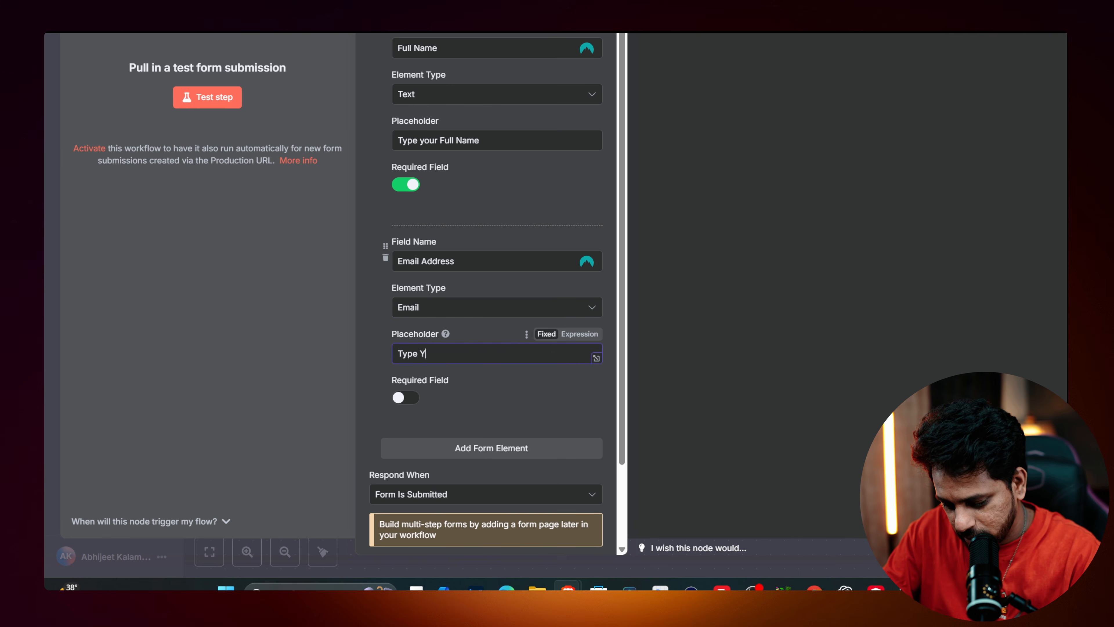
type("our Correct Emai")
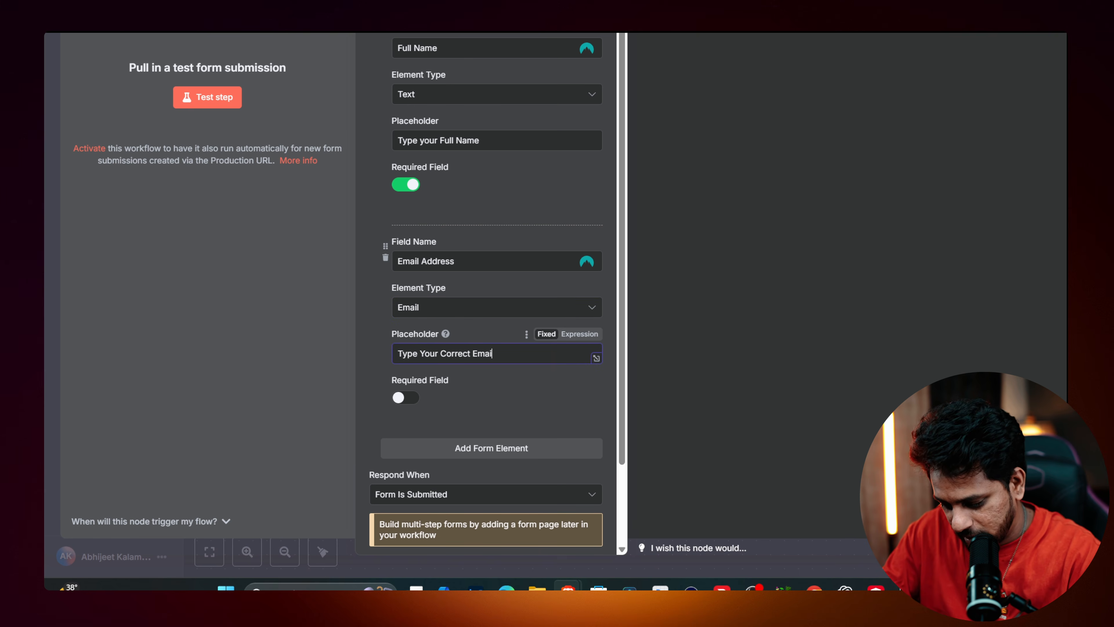
type("l here")
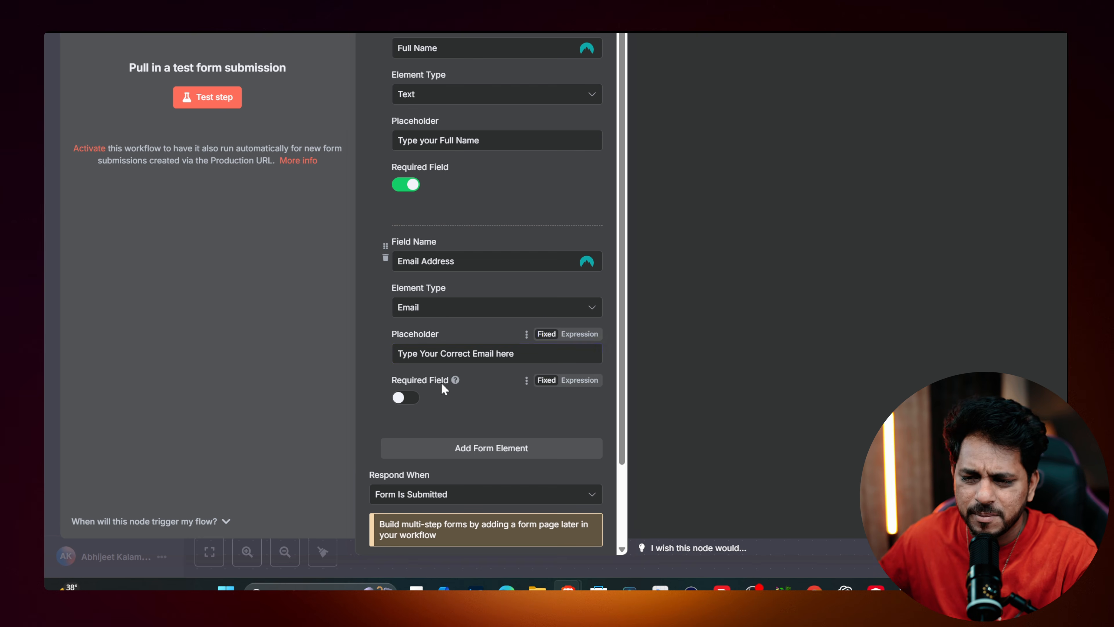
left_click(403, 397)
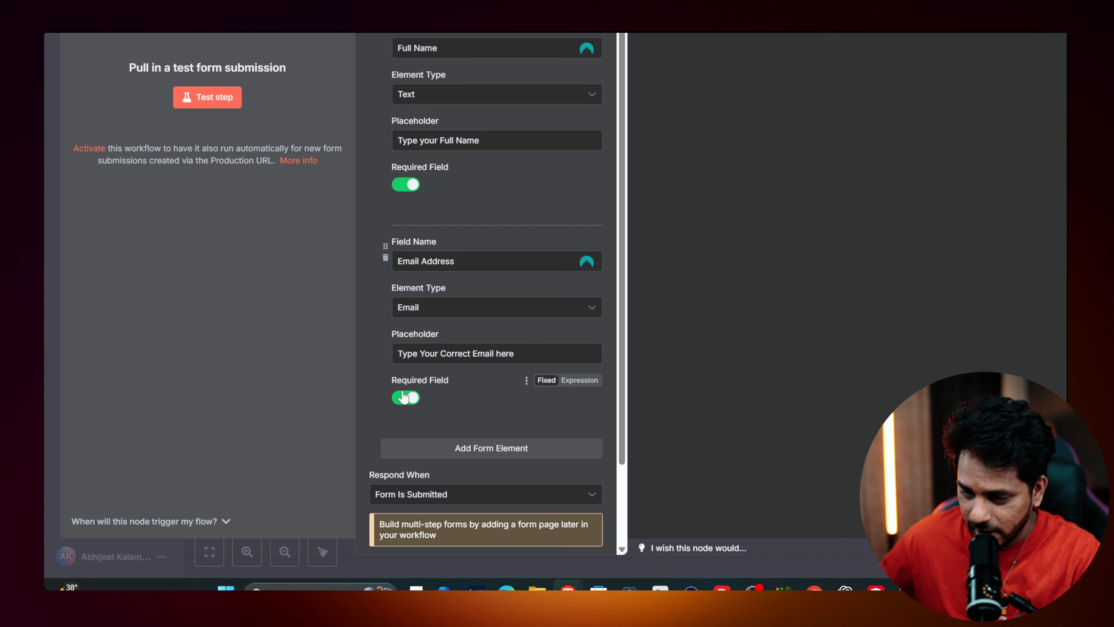
scroll(438, 386, "down", 2)
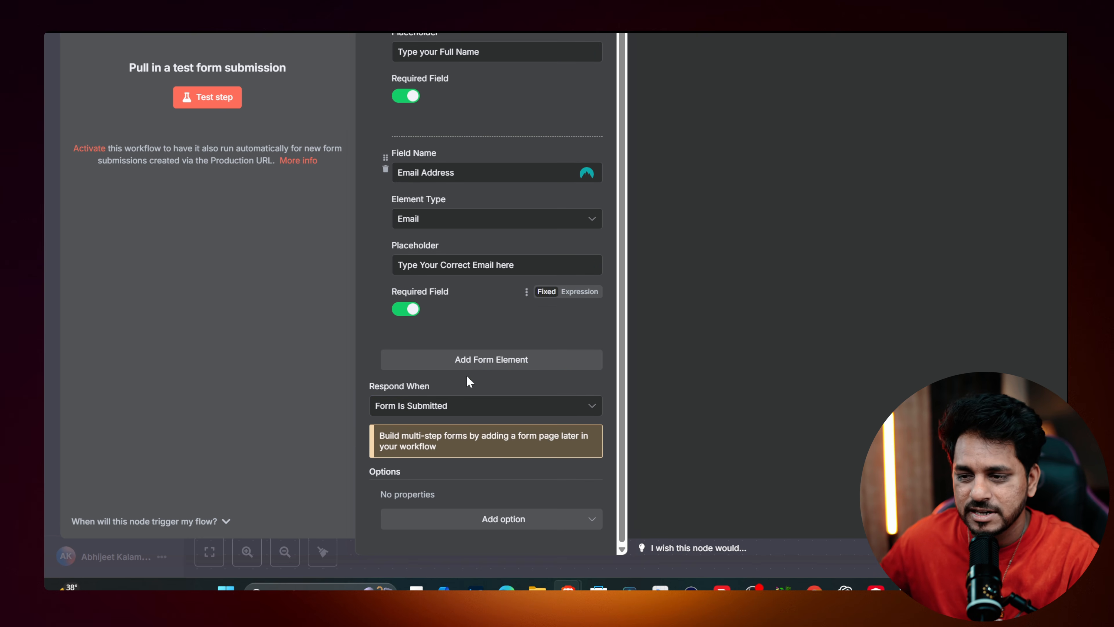
Add a third form element named Contact Info, leaving it as Text for now.
left_click(483, 364)
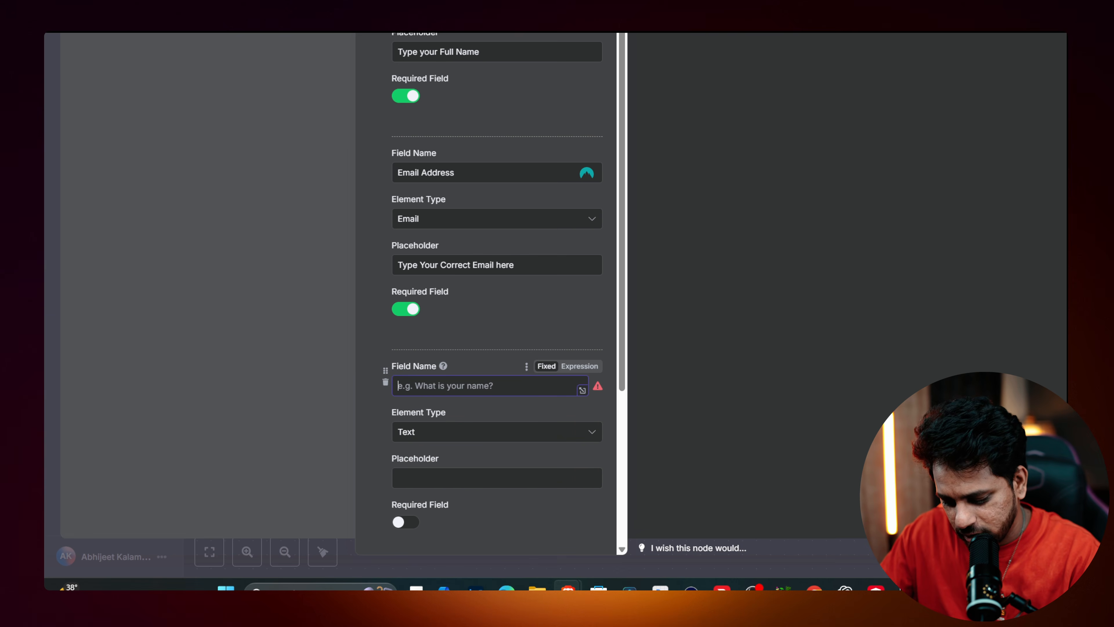
type("Con")
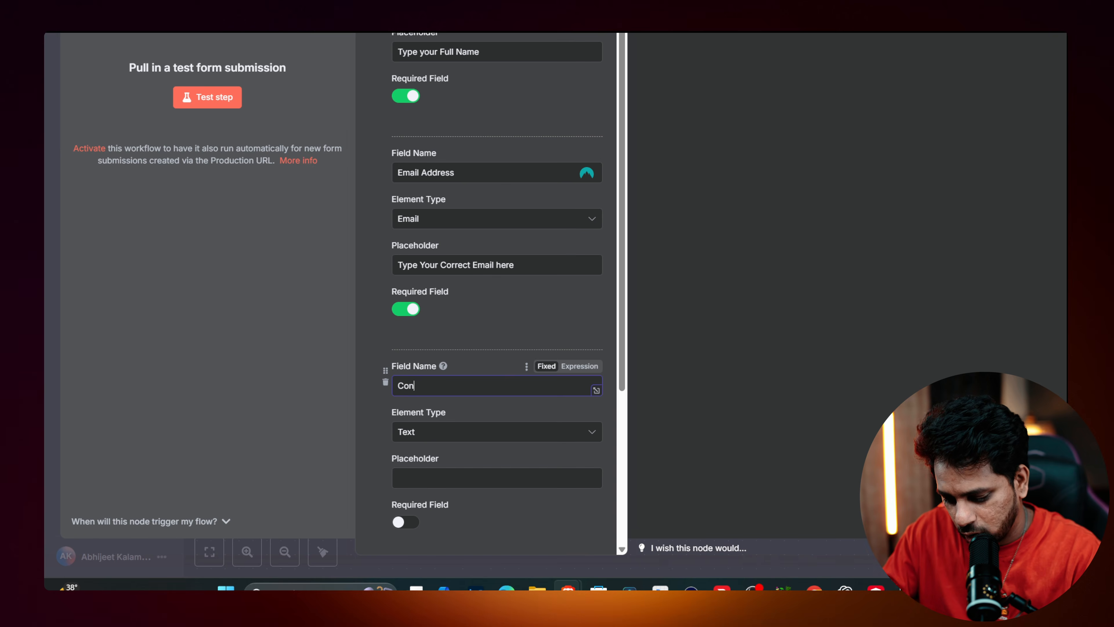
type("tact In")
left_click(438, 431)
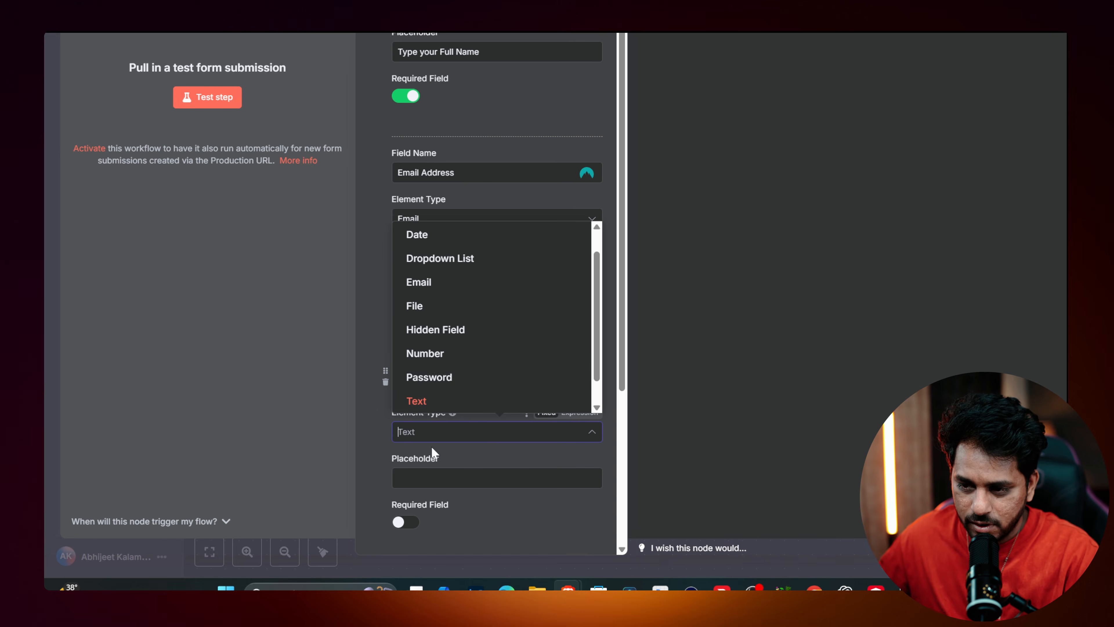
scroll(439, 308, "up", 1)
scroll(470, 346, "down", 2)
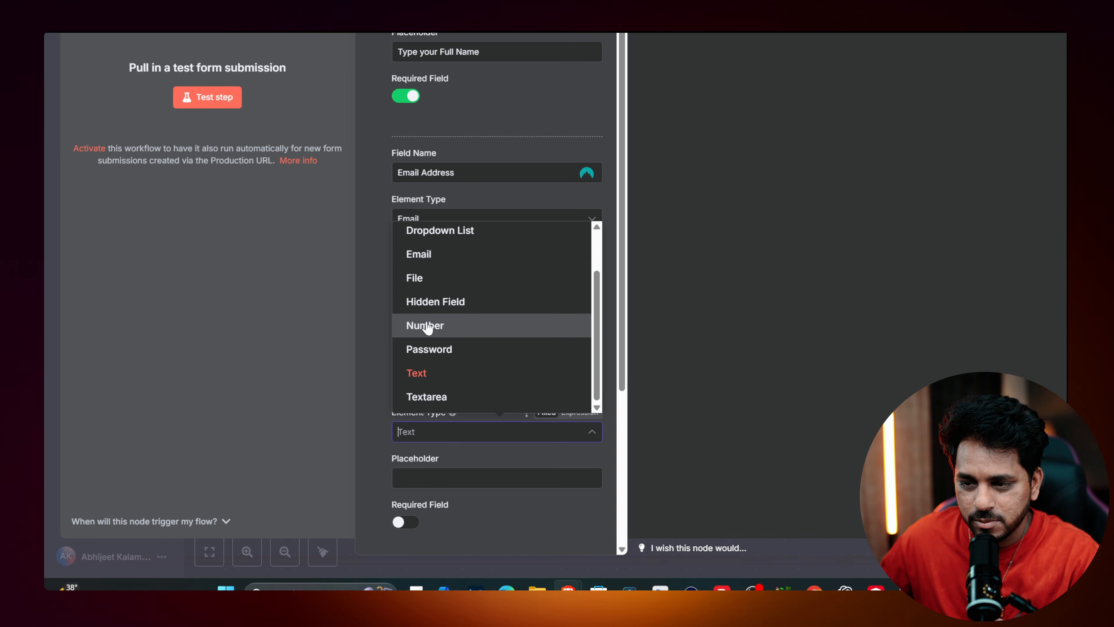
scroll(471, 316, "up", 1)
scroll(472, 311, "up", 1)
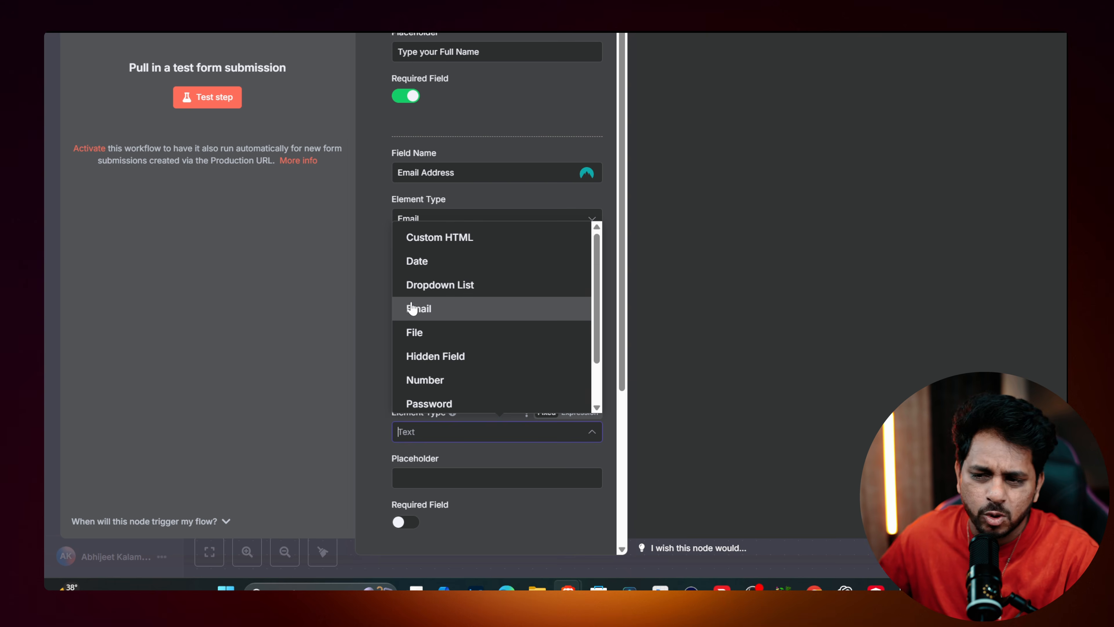
left_click(362, 298)
Make Contact Info an optional Number field with placeholder 'Type your Contact No.', then add a fourth element.
left_click(438, 478)
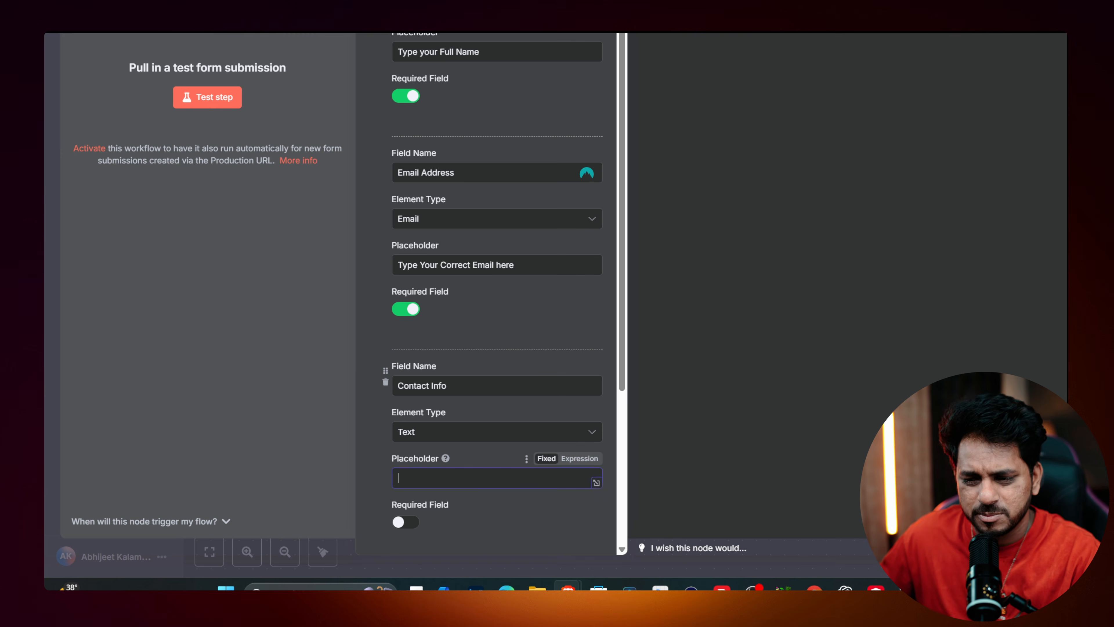
scroll(416, 402, "down", 3)
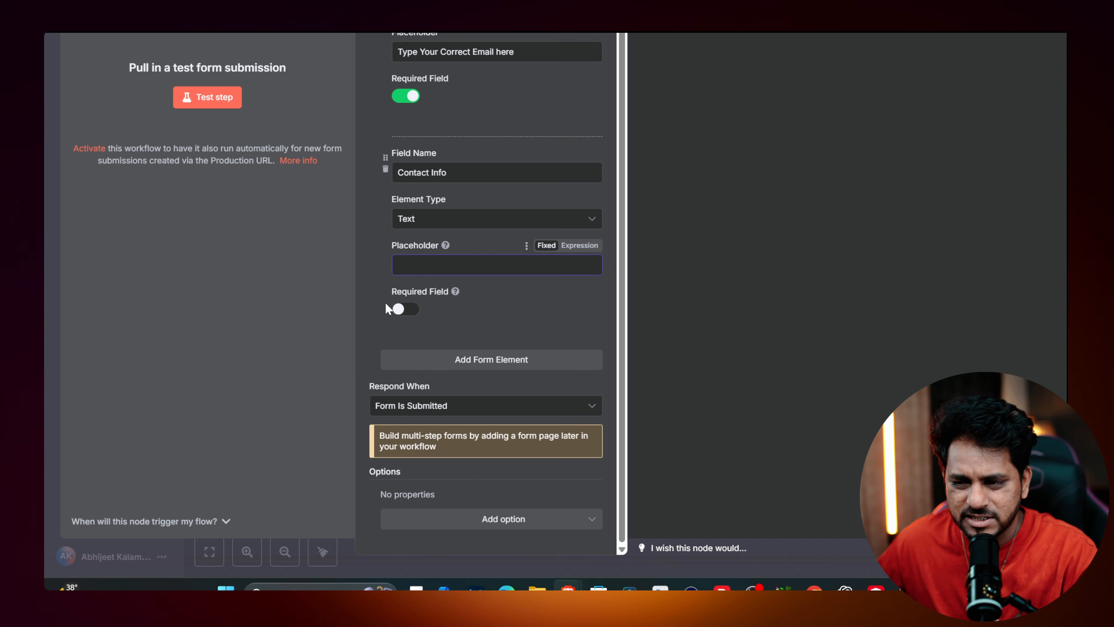
left_click(404, 309)
left_click(432, 224)
scroll(428, 304, "down", 1)
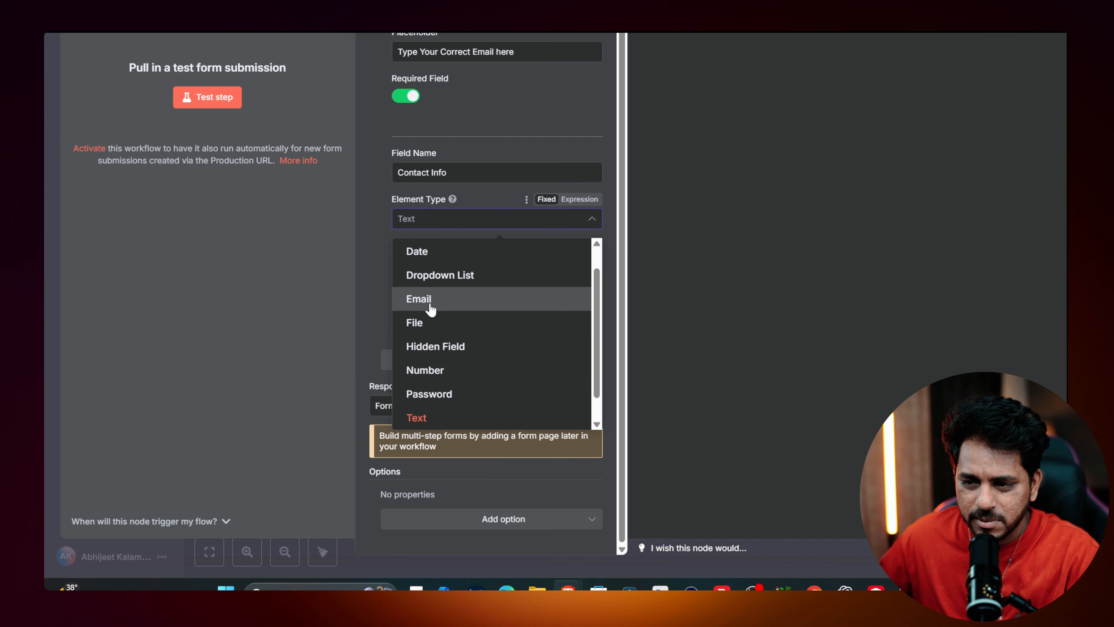
scroll(437, 311, "up", 1)
scroll(437, 334, "down", 2)
left_click(435, 341)
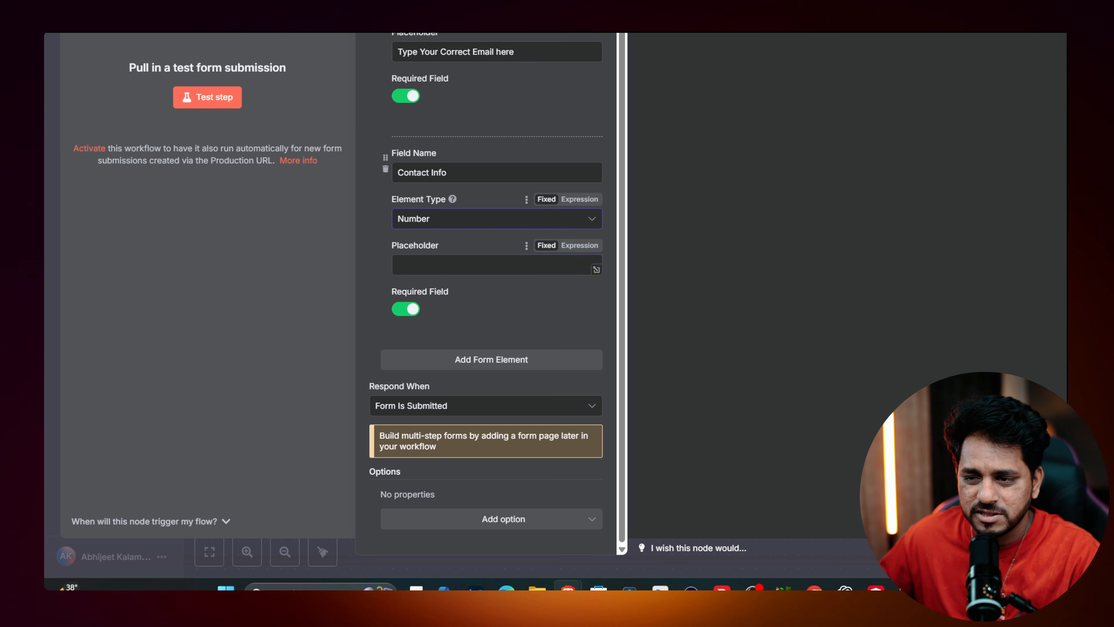
left_click(418, 266)
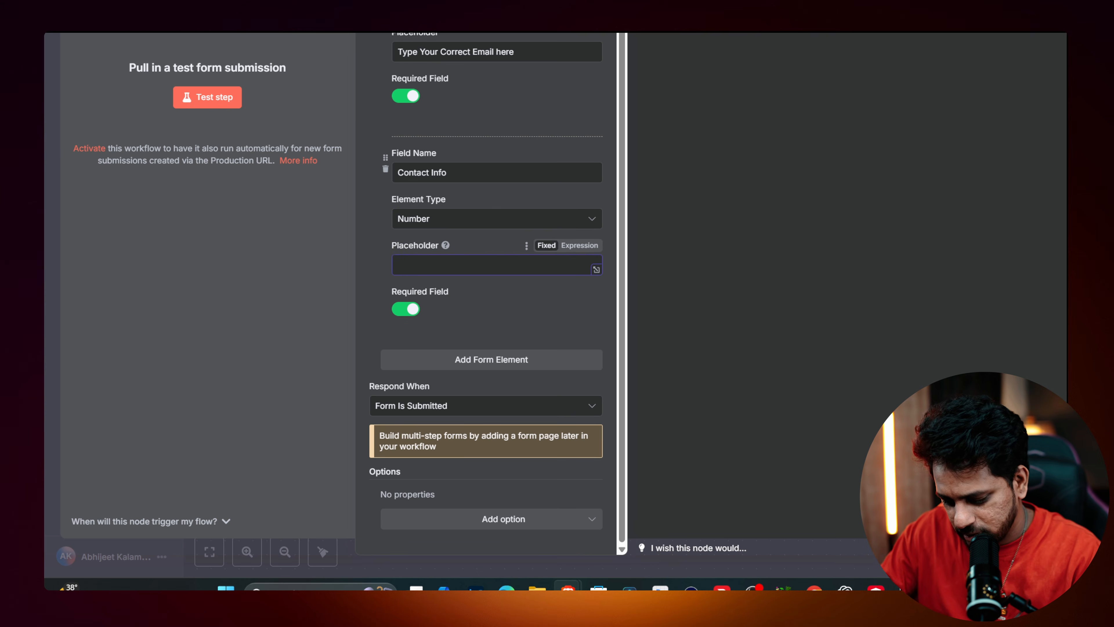
type("Type you")
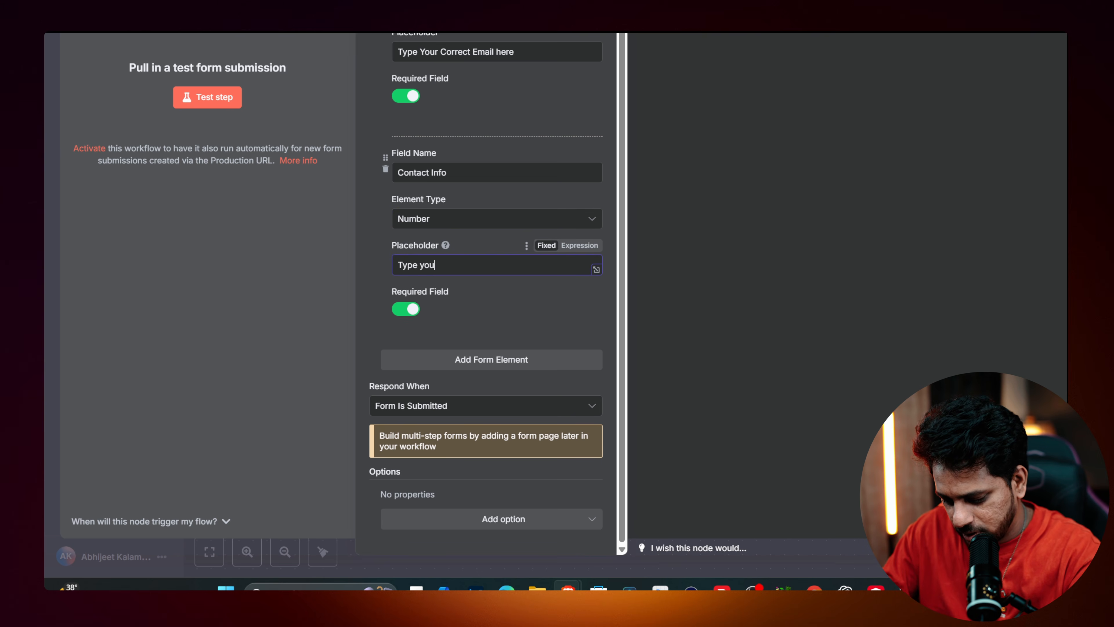
type("r Contact No.")
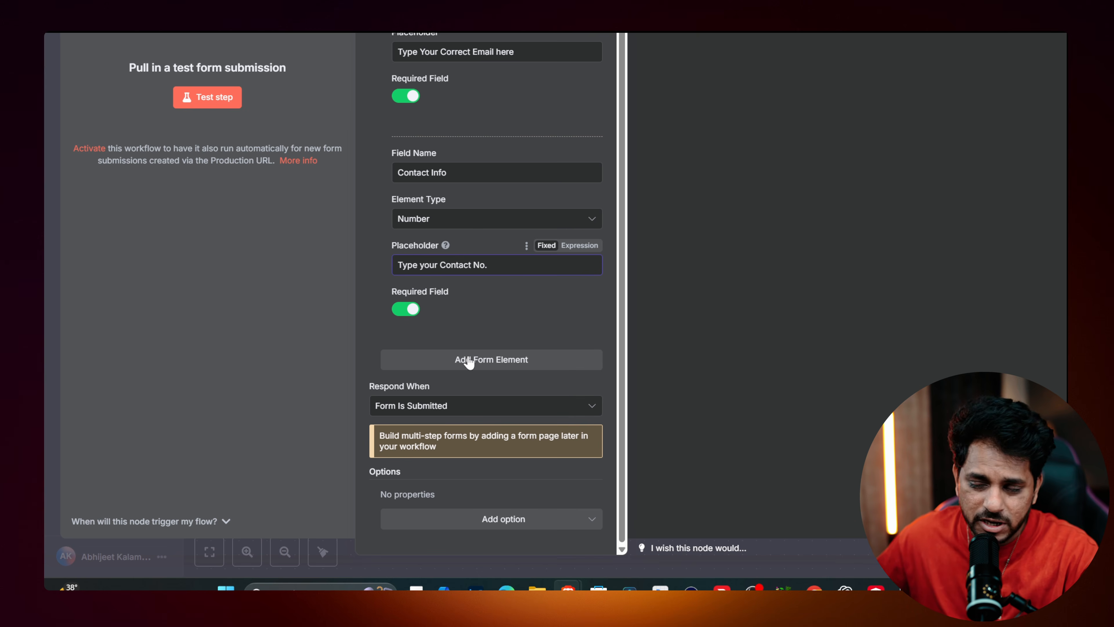
left_click(404, 313)
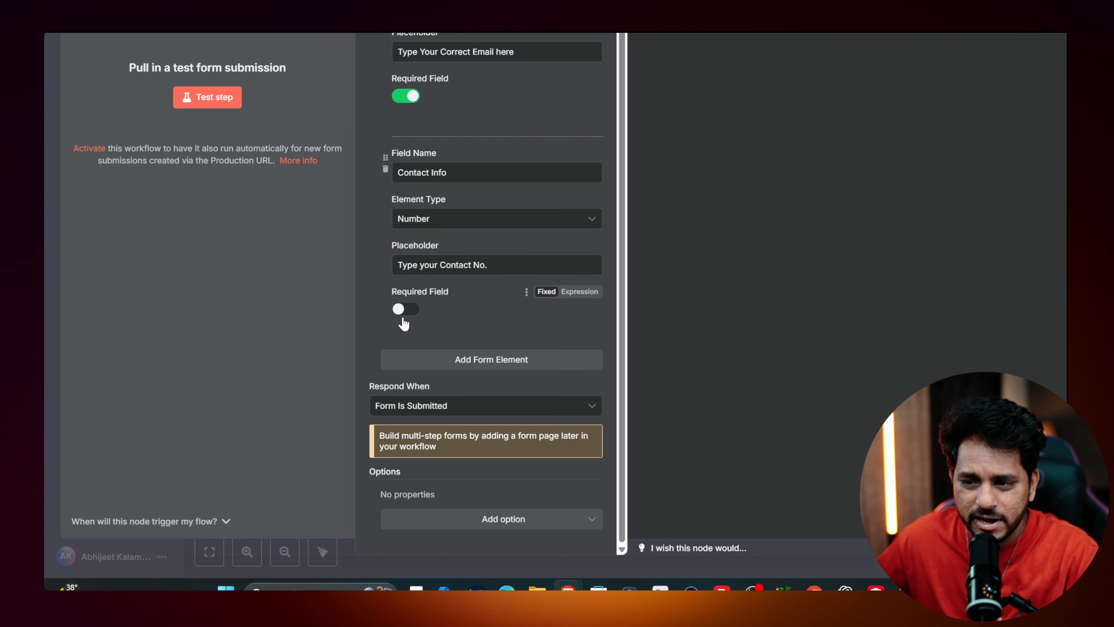
left_click(472, 362)
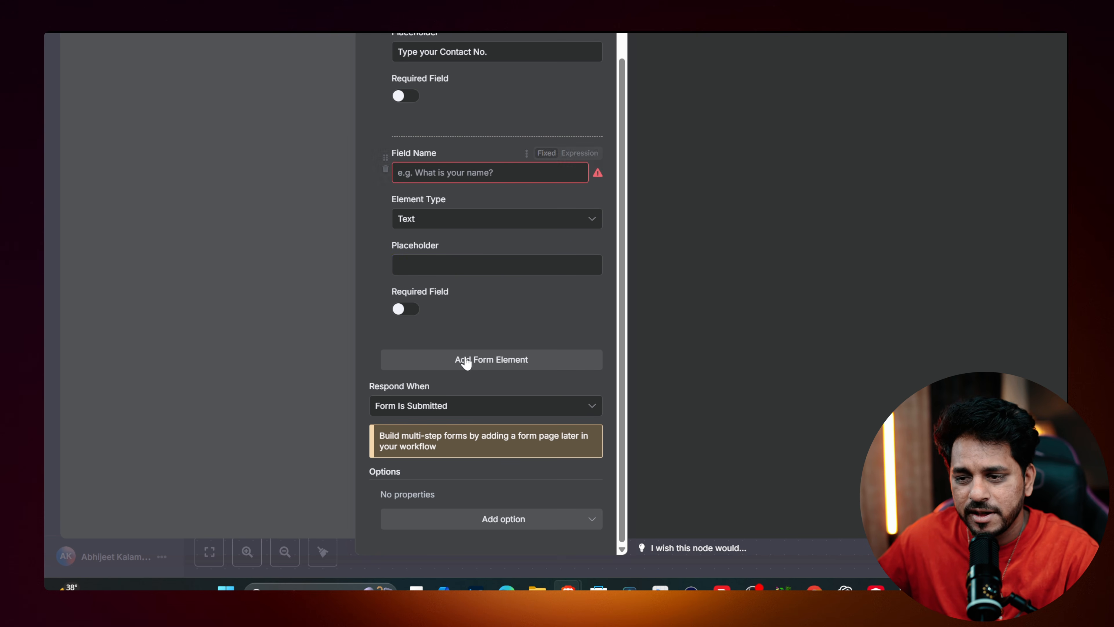
Name the fourth field Feedback with placeholder 'Type Your Feedback Here'.
left_click(477, 175)
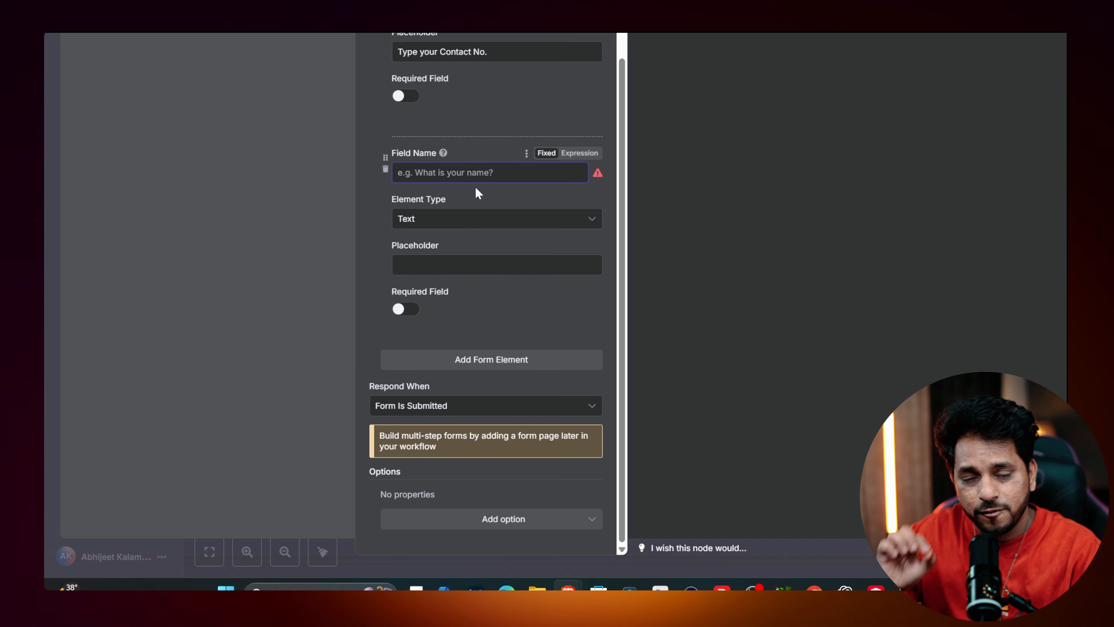
type("Feedback")
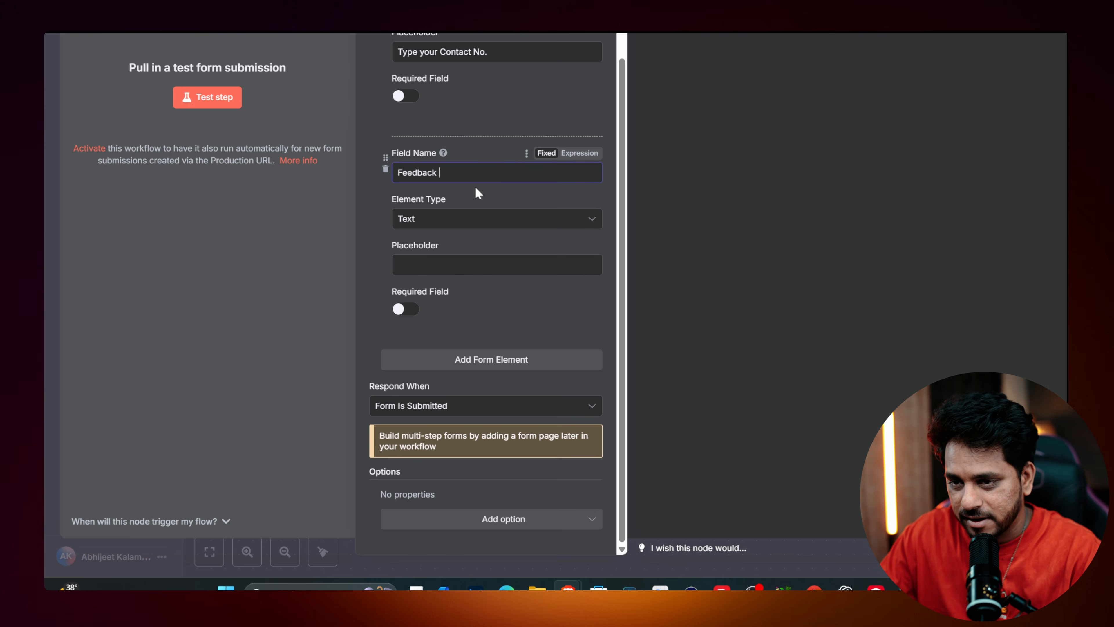
left_click(456, 264)
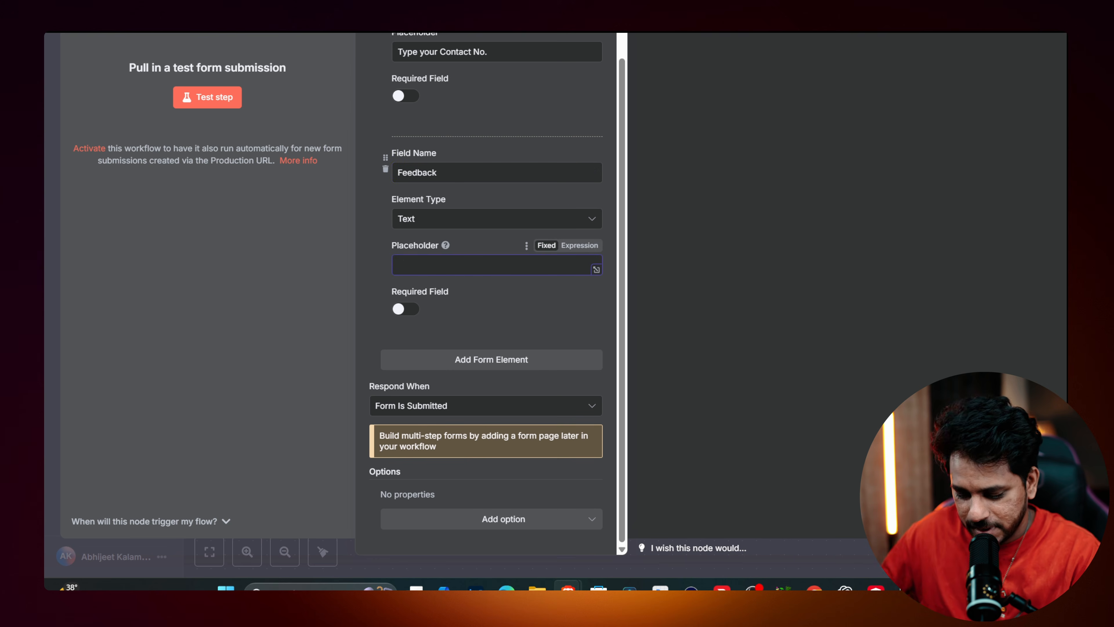
type("Type Yo")
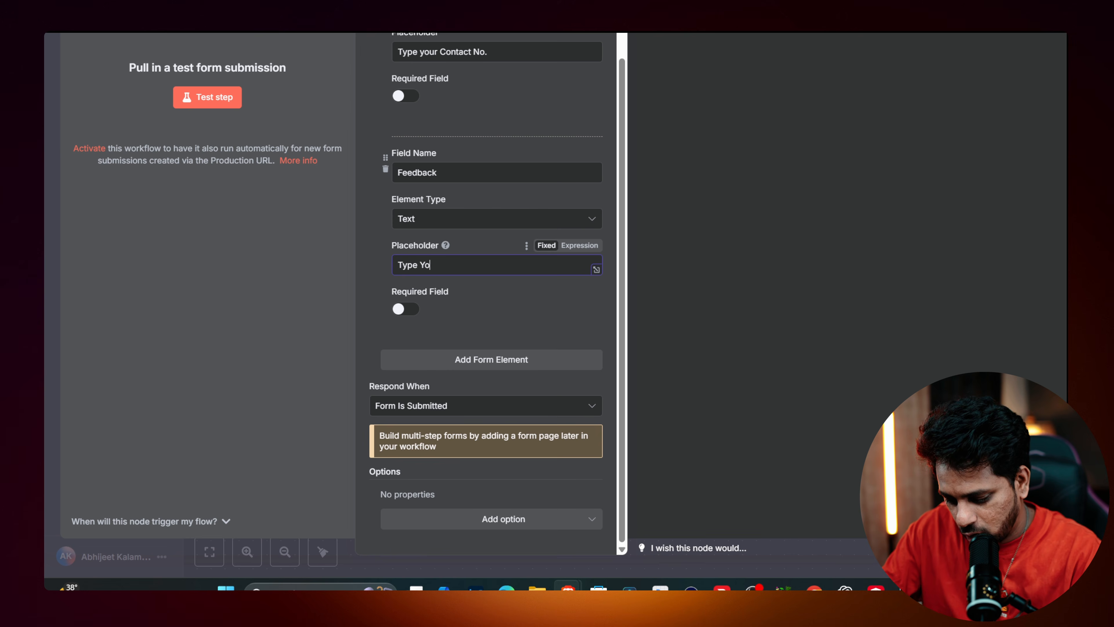
type("ur Feedback Here")
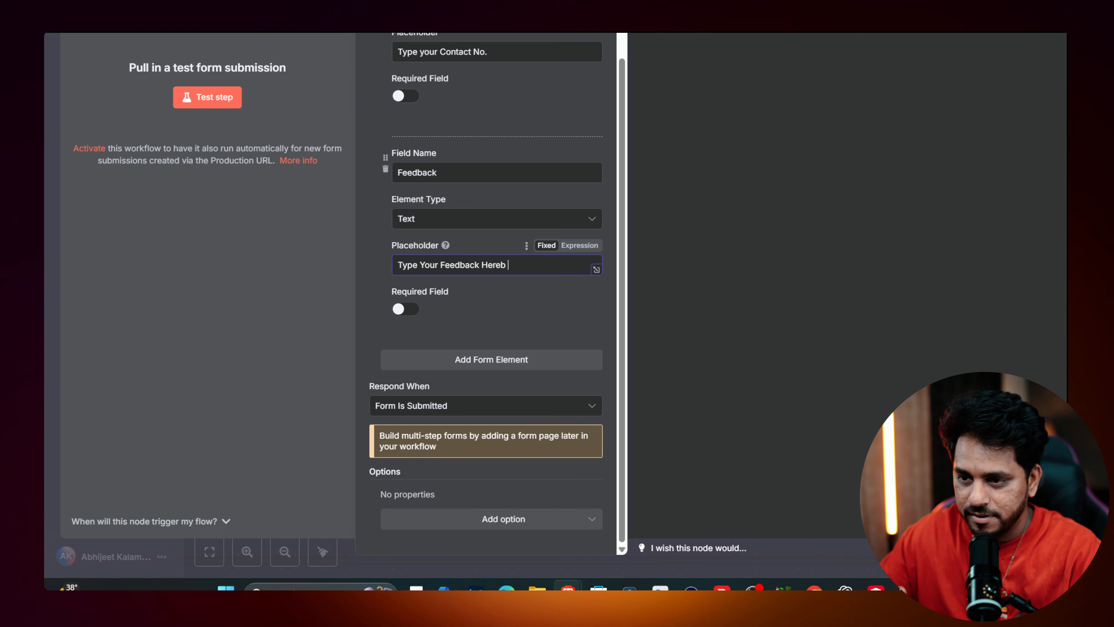
Set the form description to 'User feedback form' and start listening for a test submission.
scroll(478, 312, "up", 9)
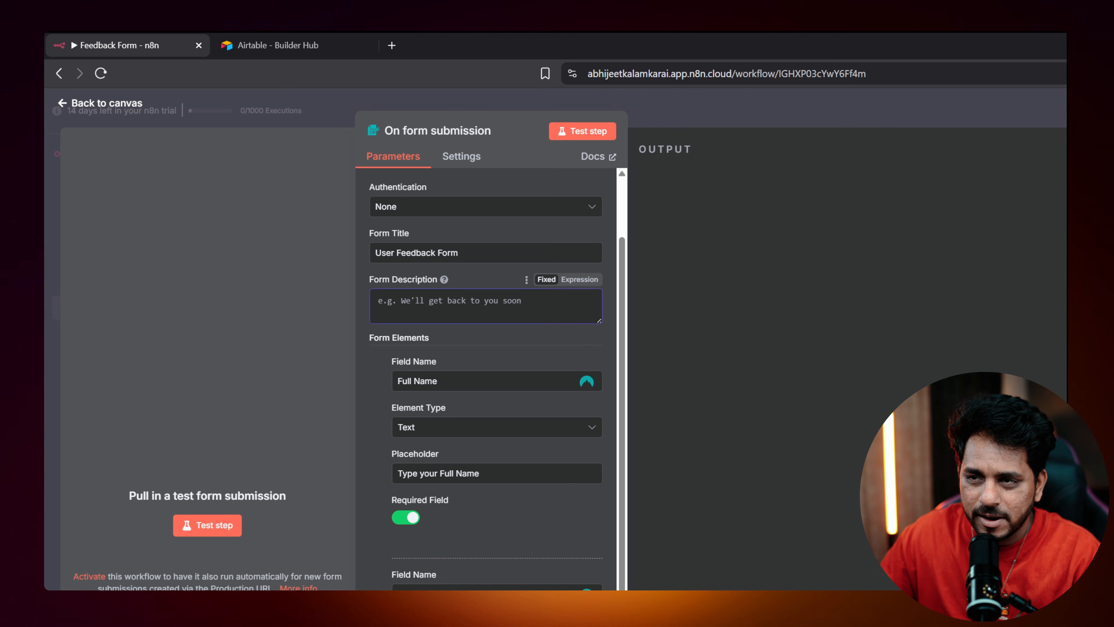
type("User feedback form")
left_click(582, 131)
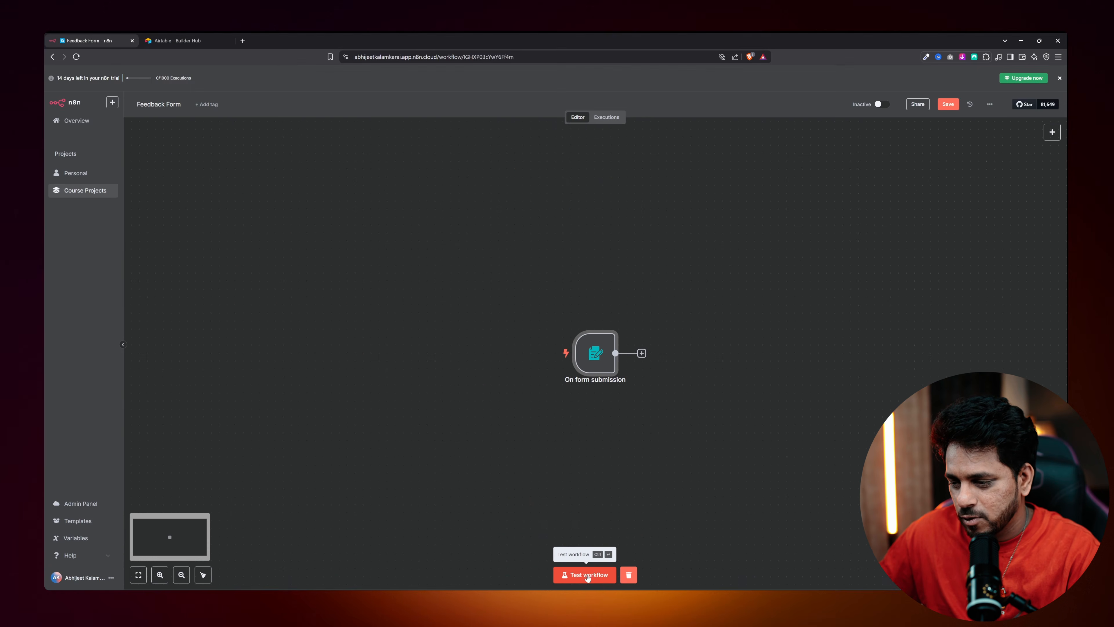
Run the workflow test and fill in the form's full name and a saved e-mail address.
left_click(558, 554)
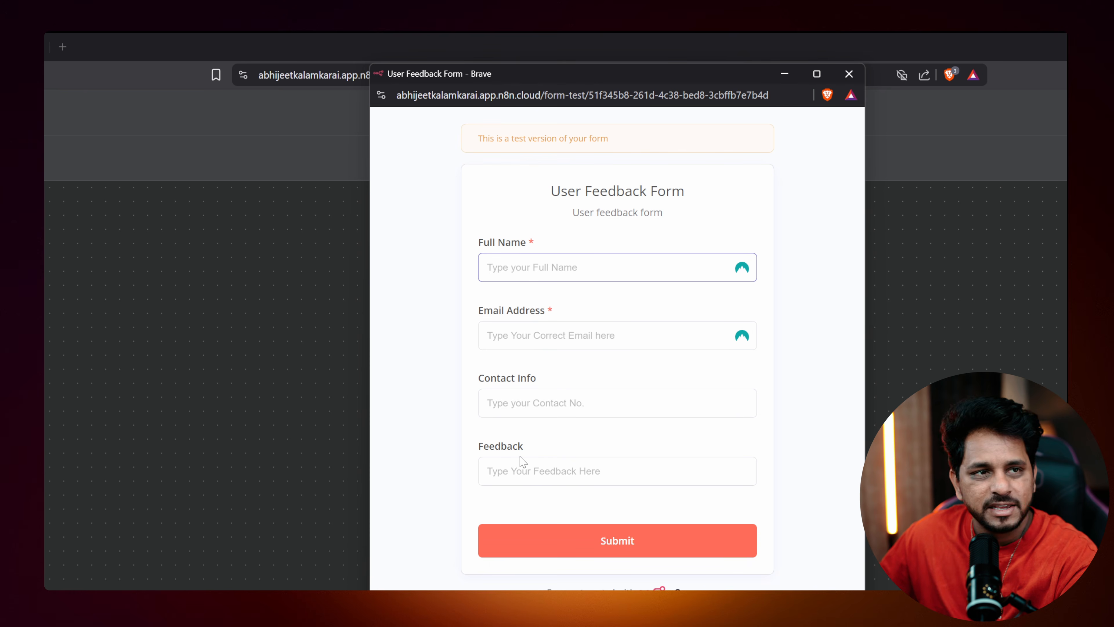
left_click(519, 439)
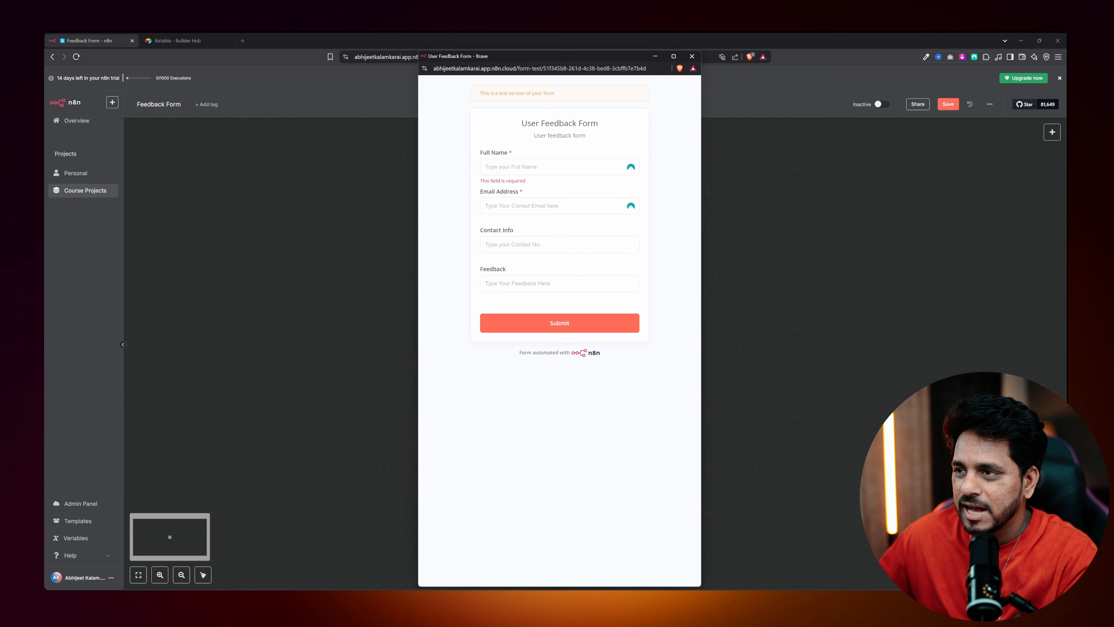
left_click(544, 167)
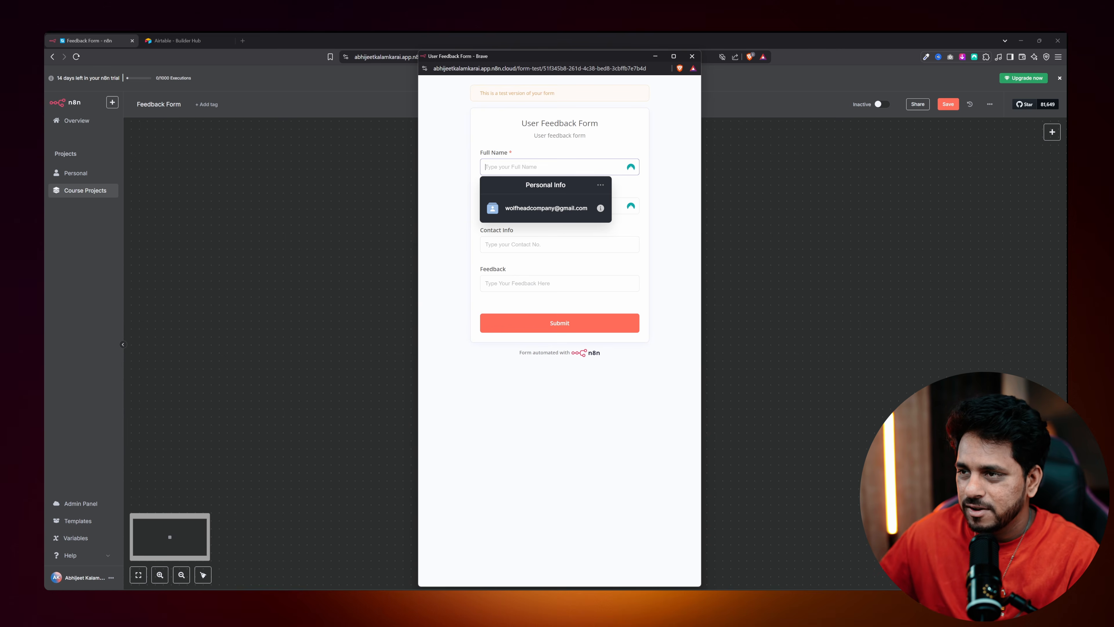
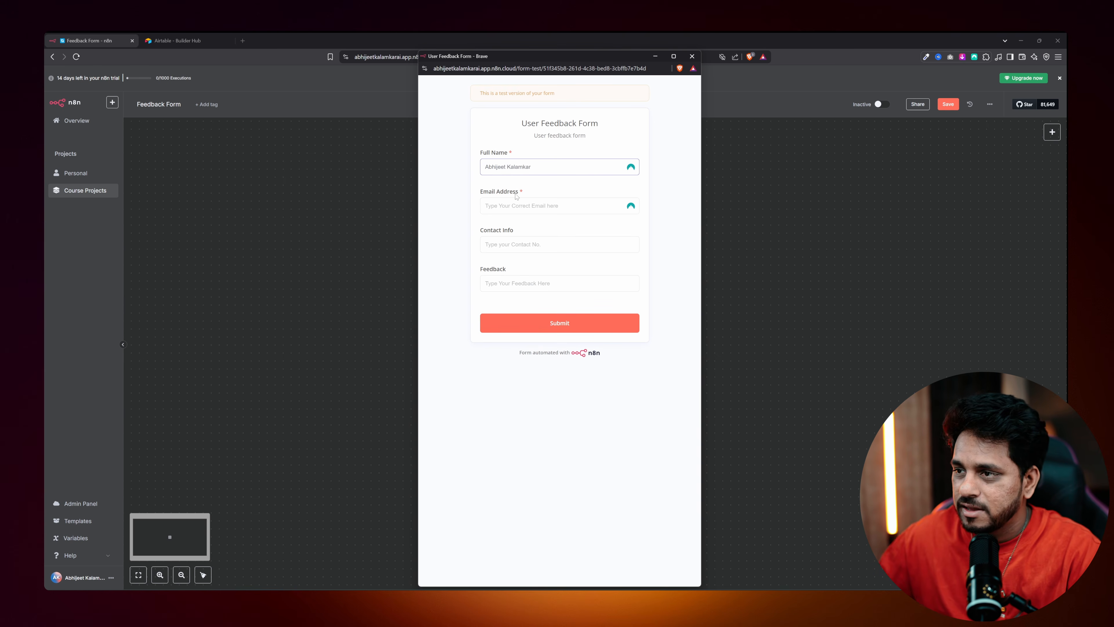
left_click(517, 205)
left_click(544, 270)
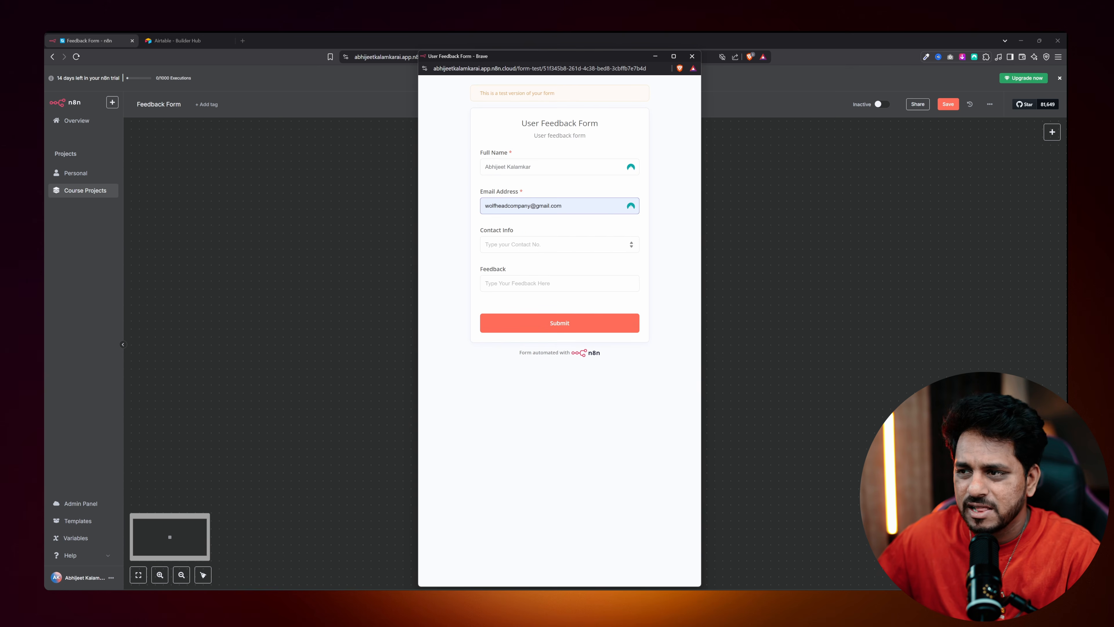
Enter a contact number and feedback 'My Phone heats up while using your app', submit, and move the form aside.
left_click(526, 245)
type("16238176381763")
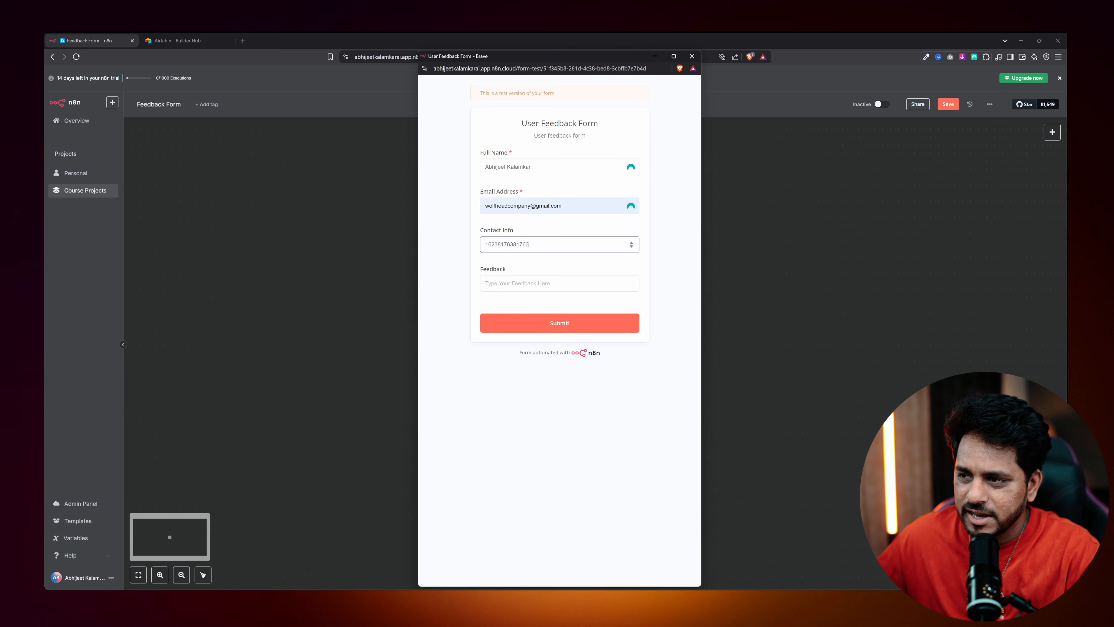
left_click(526, 284)
type("M")
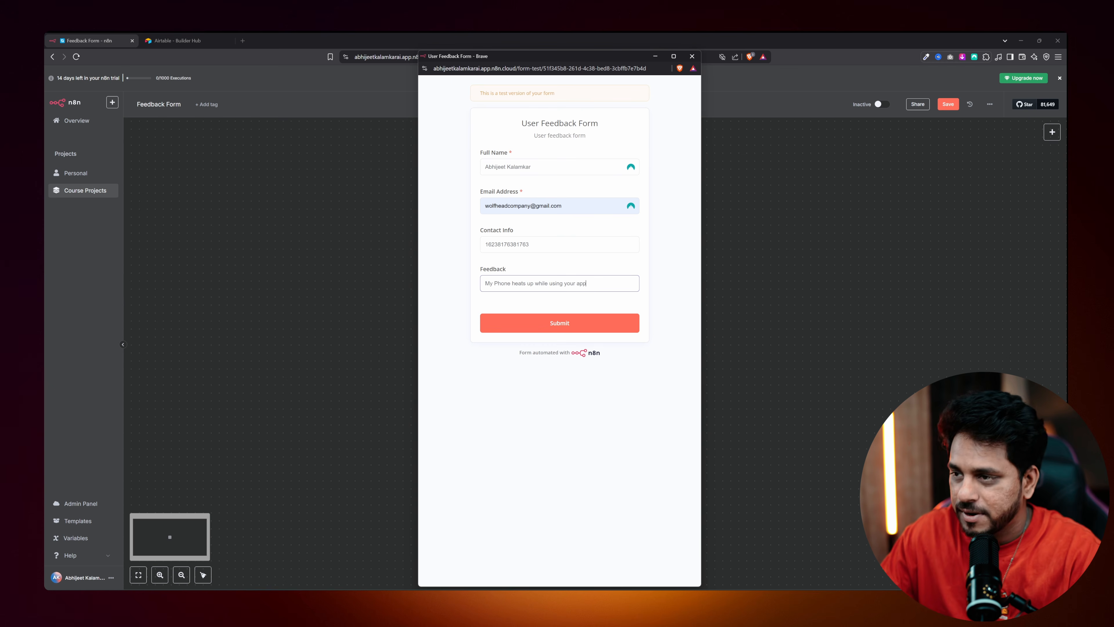
left_click(528, 319)
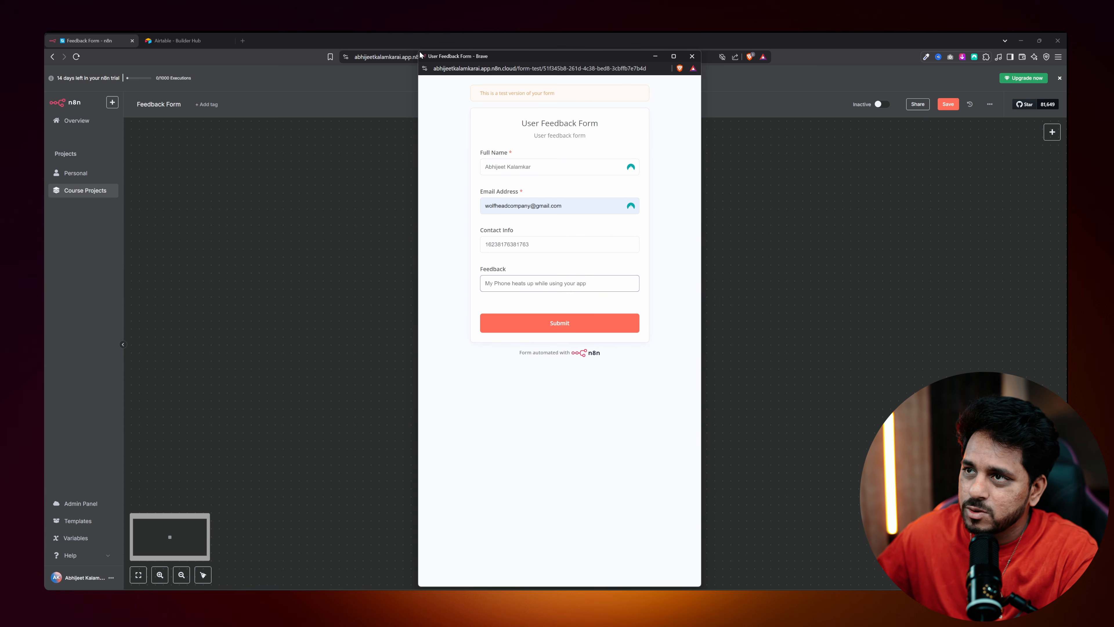
left_click_drag(417, 51, 455, 181)
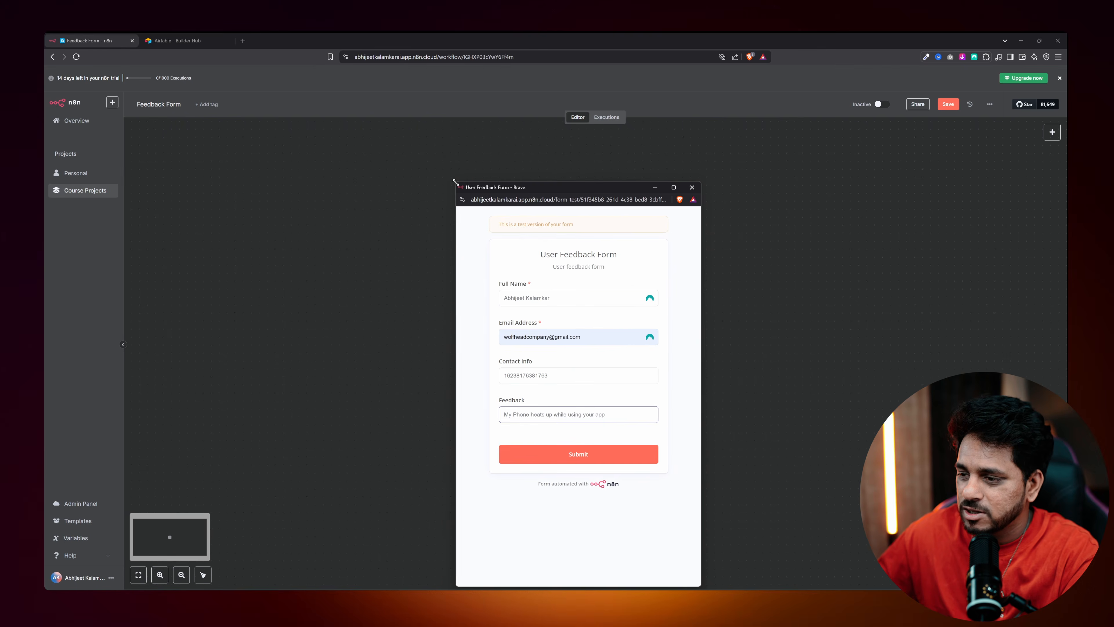
left_click_drag(529, 186, 673, 143)
Submit the test form response and close the form window.
left_click(723, 417)
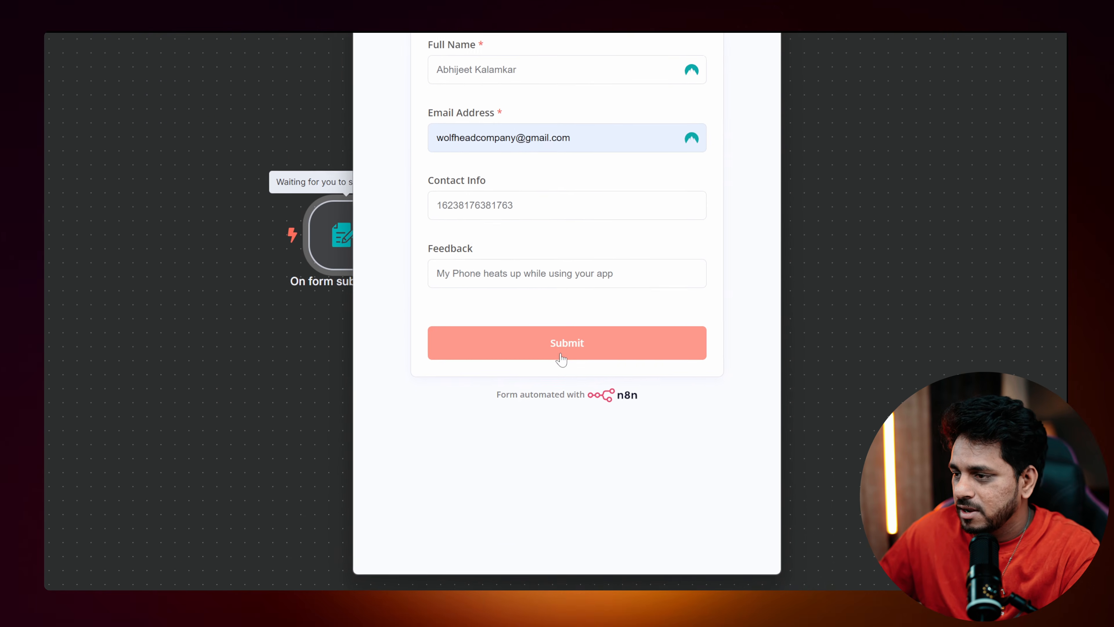
left_click_drag(533, 100, 693, 219)
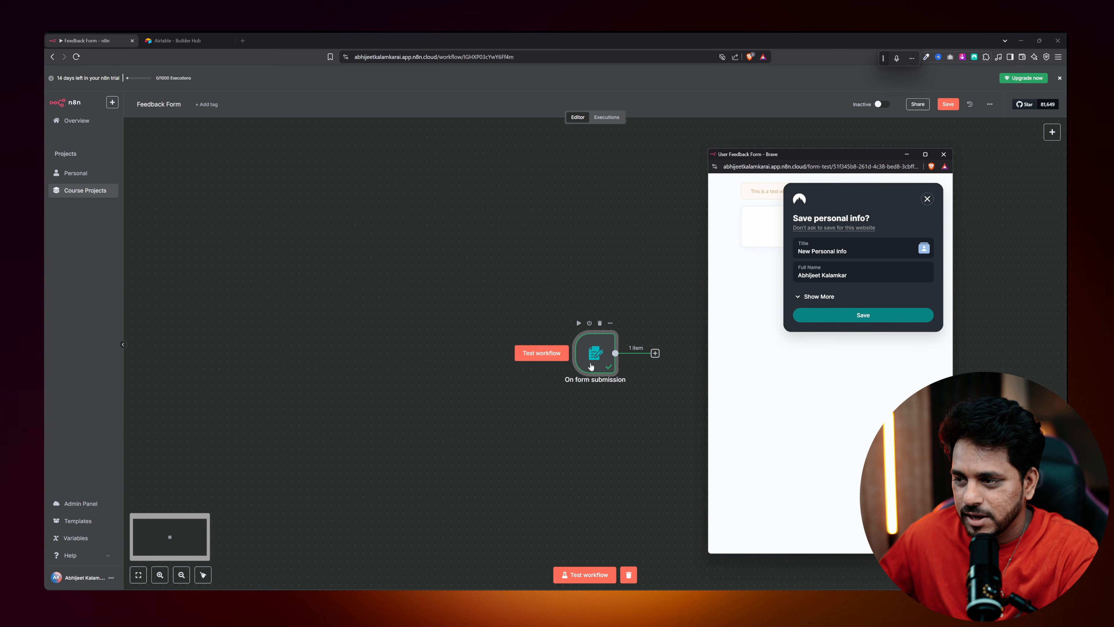
left_click(944, 154)
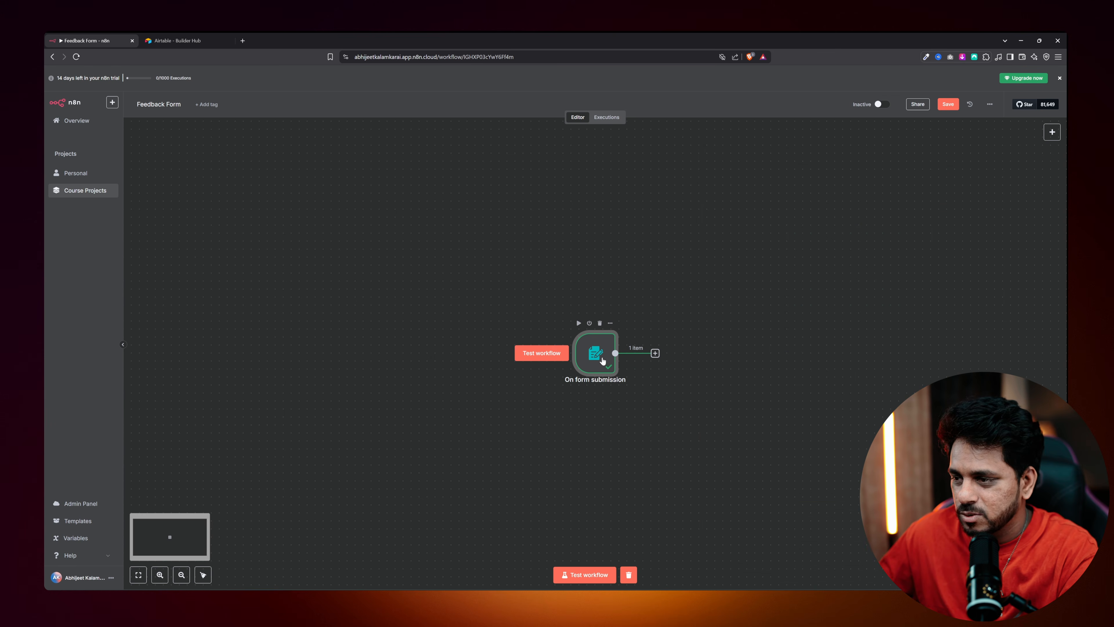
Check the form trigger's output, then move the trigger node further left on the canvas.
double_click(589, 360)
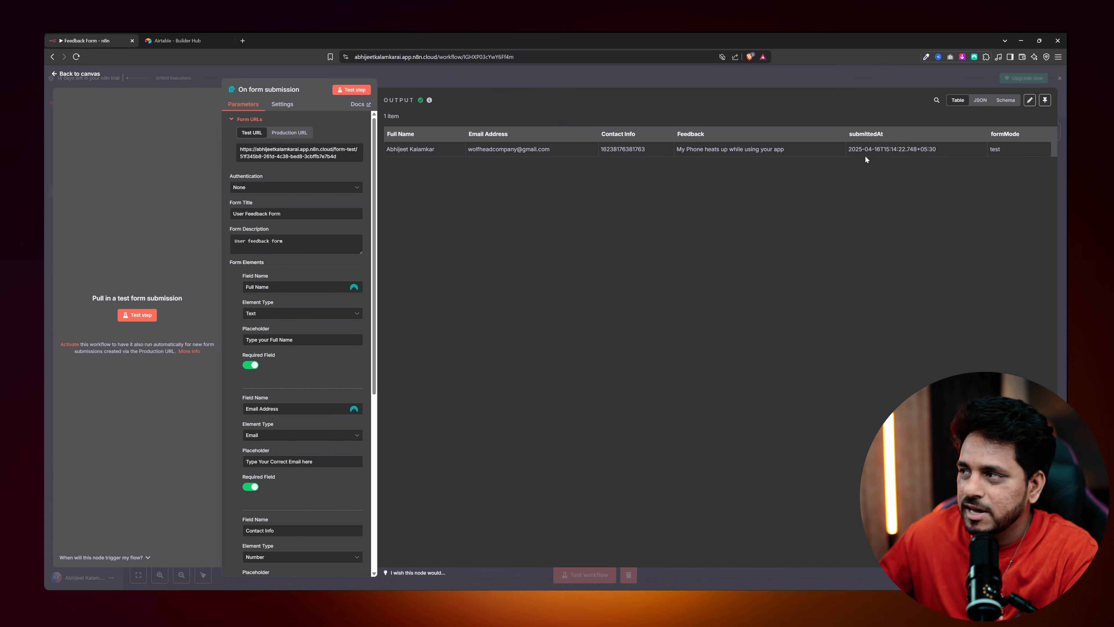
left_click(79, 73)
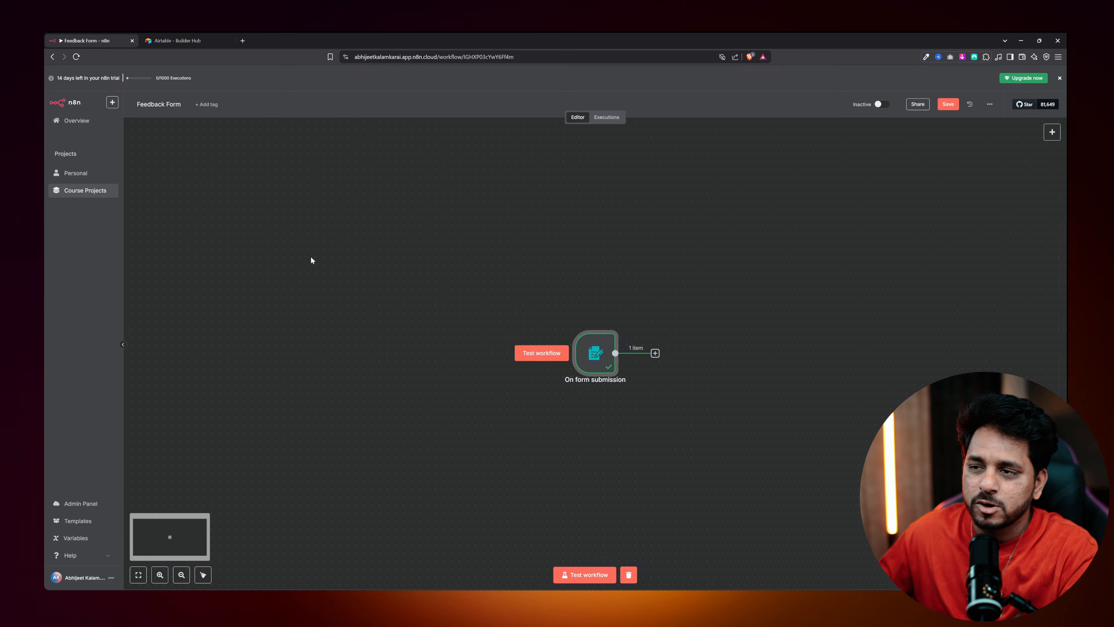
left_click_drag(583, 360, 440, 360)
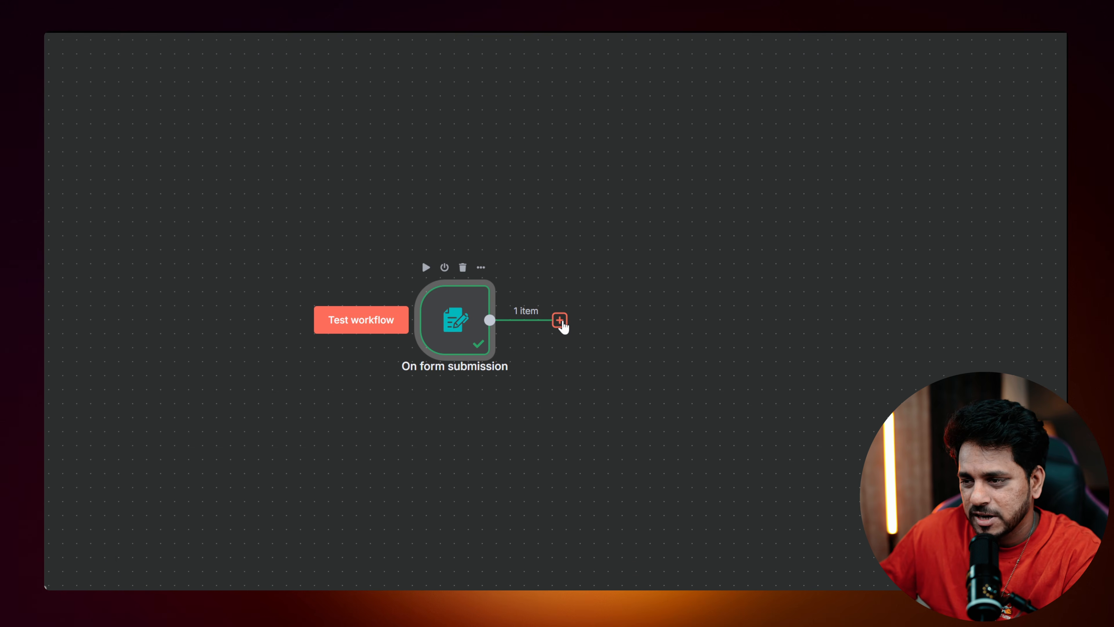
Add an AI Agent node after the form trigger with its prompt source set to 'Define below'.
left_click(559, 321)
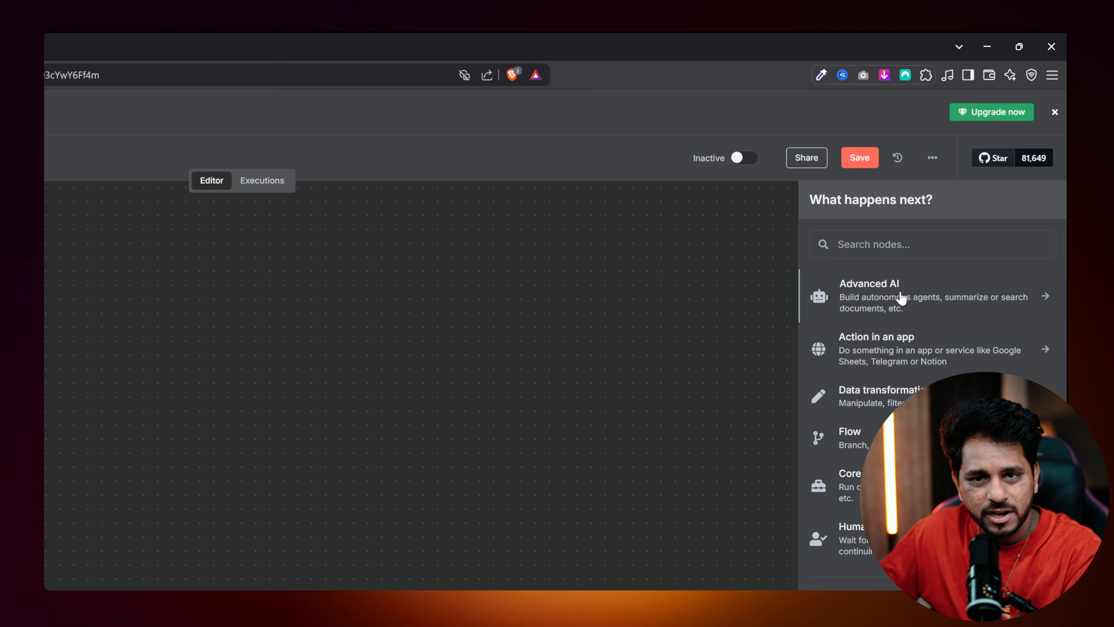
left_click(901, 298)
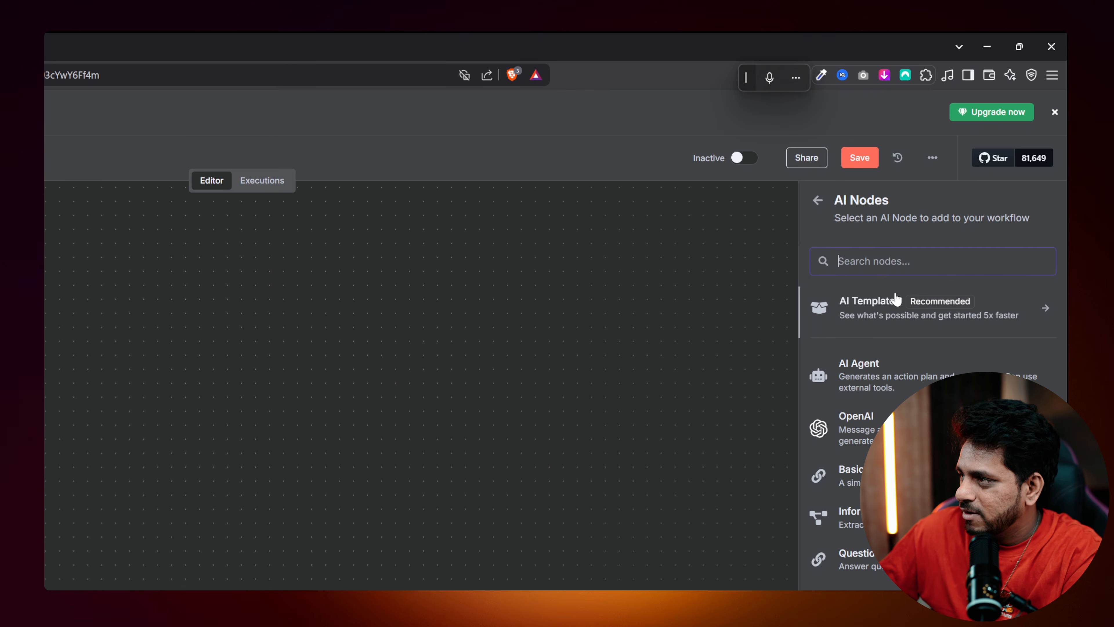
left_click(864, 378)
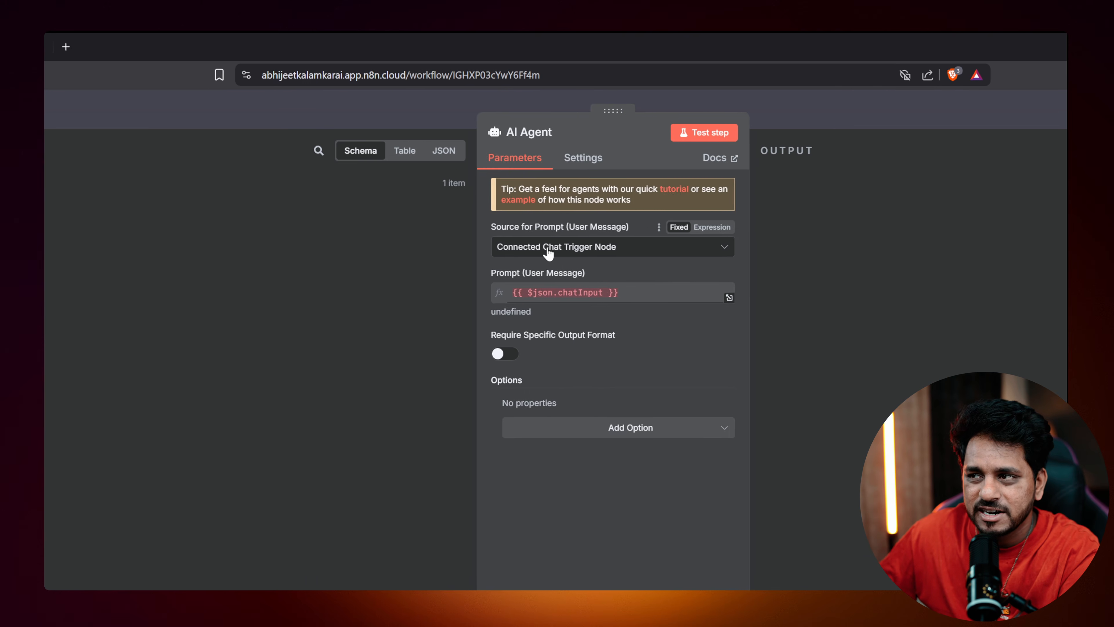
left_click(117, 251)
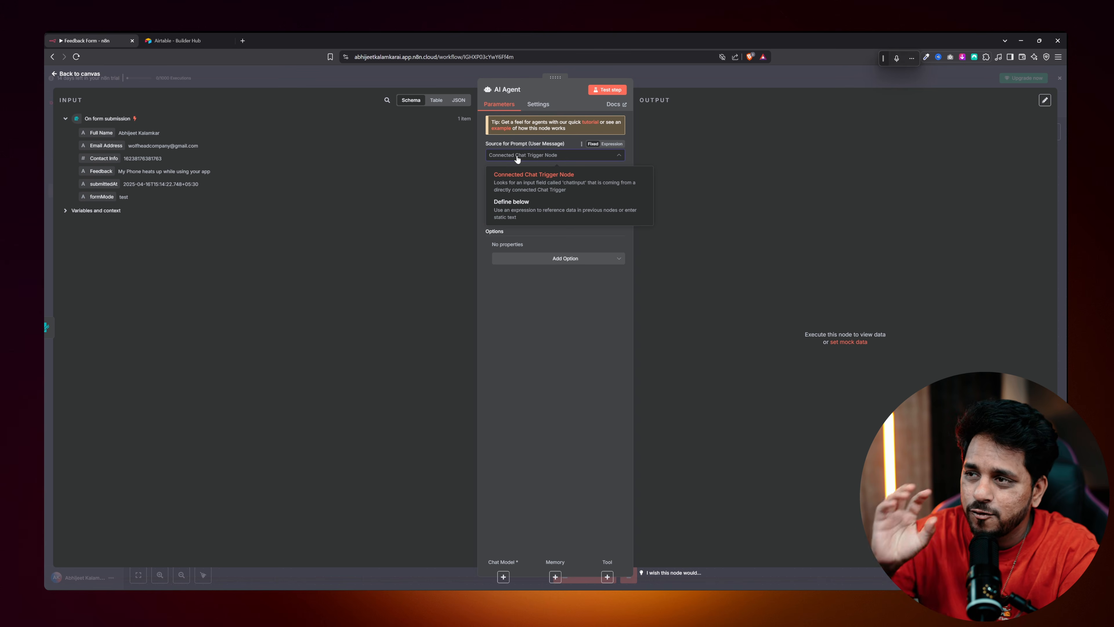
left_click(504, 202)
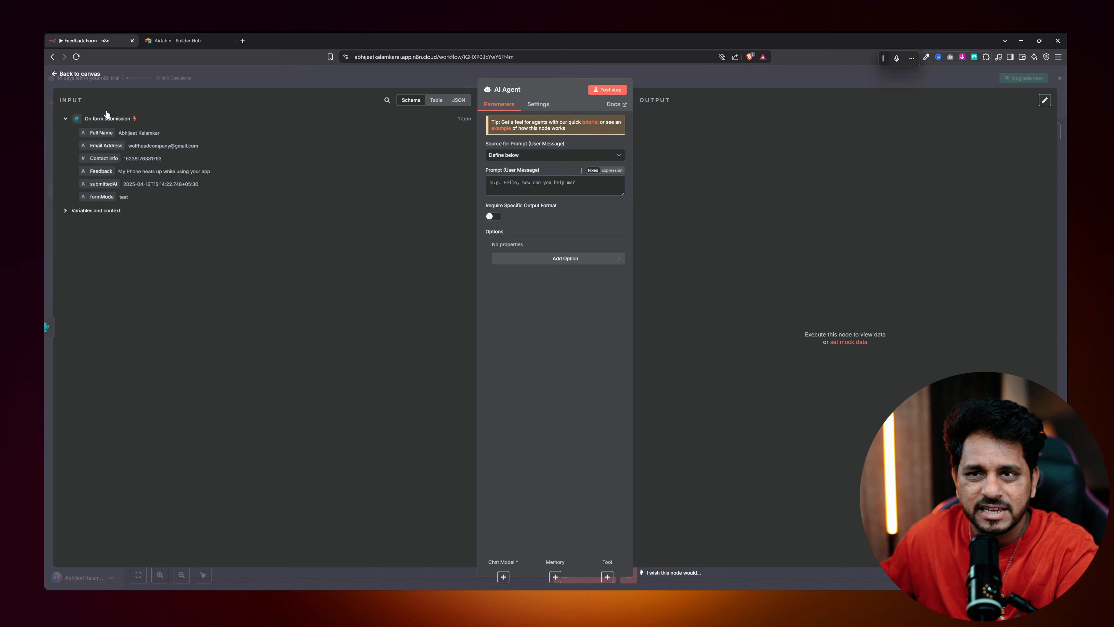
left_click(80, 74)
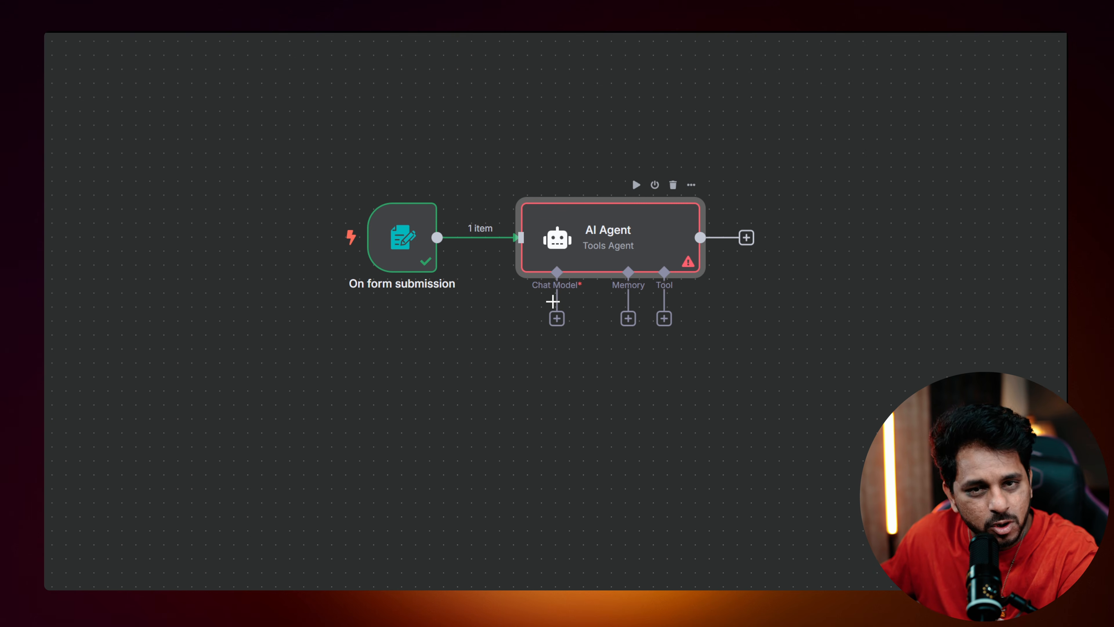
Attach an OpenAI Chat Model to the AI Agent and start creating a new OpenAI credential.
left_click(557, 318)
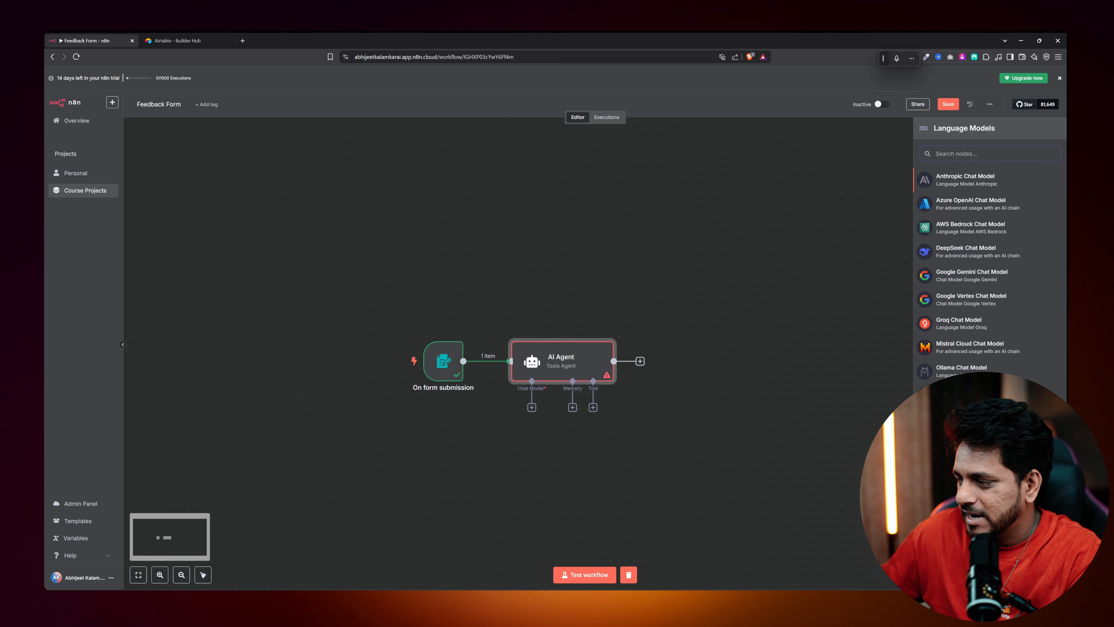
left_click(976, 447)
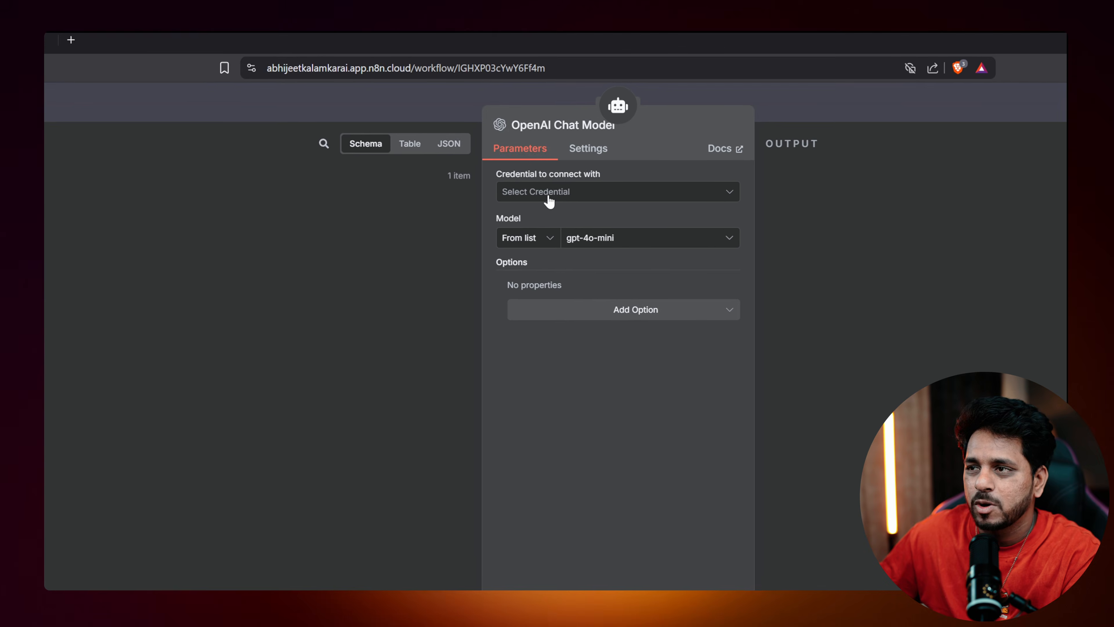
left_click(555, 205)
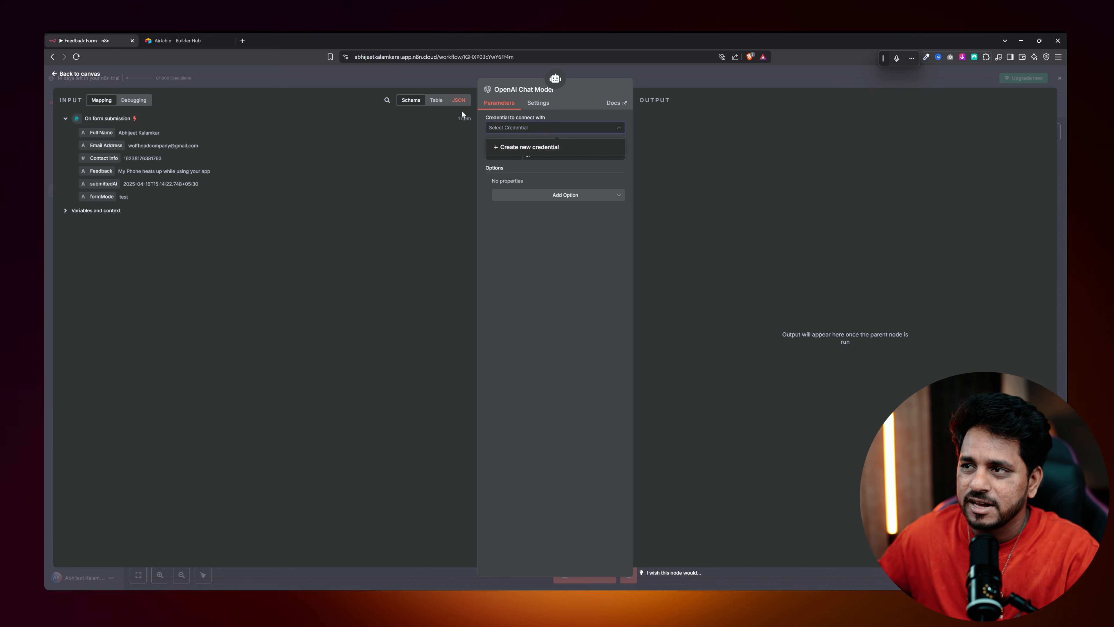
left_click(513, 147)
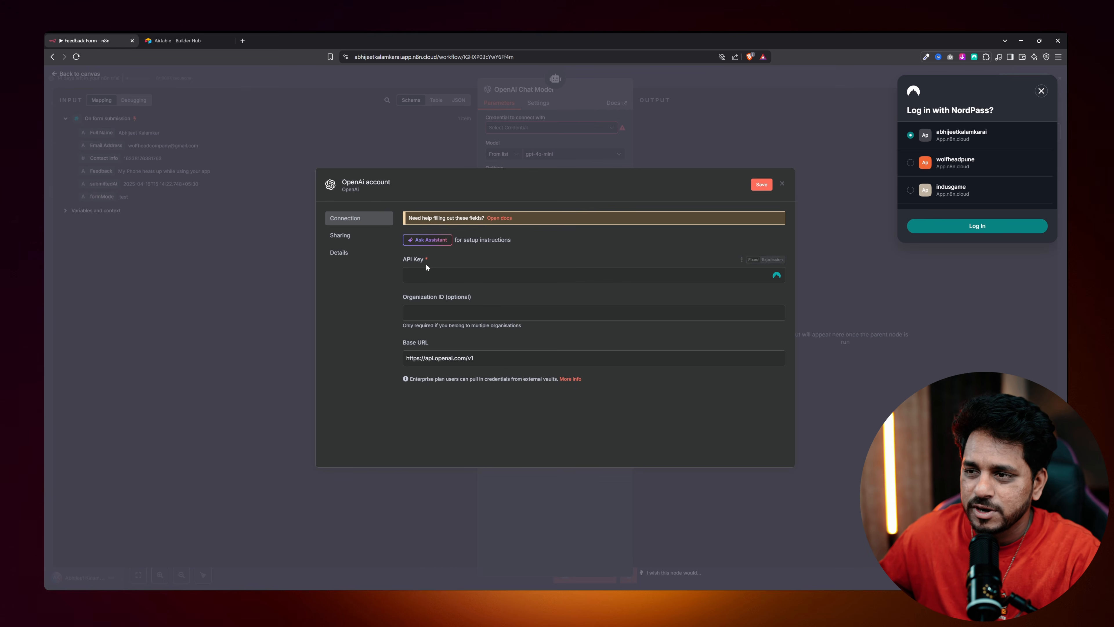
Paste the OpenAI API key, save the credential, and place the chat model below the agent.
left_click(244, 40)
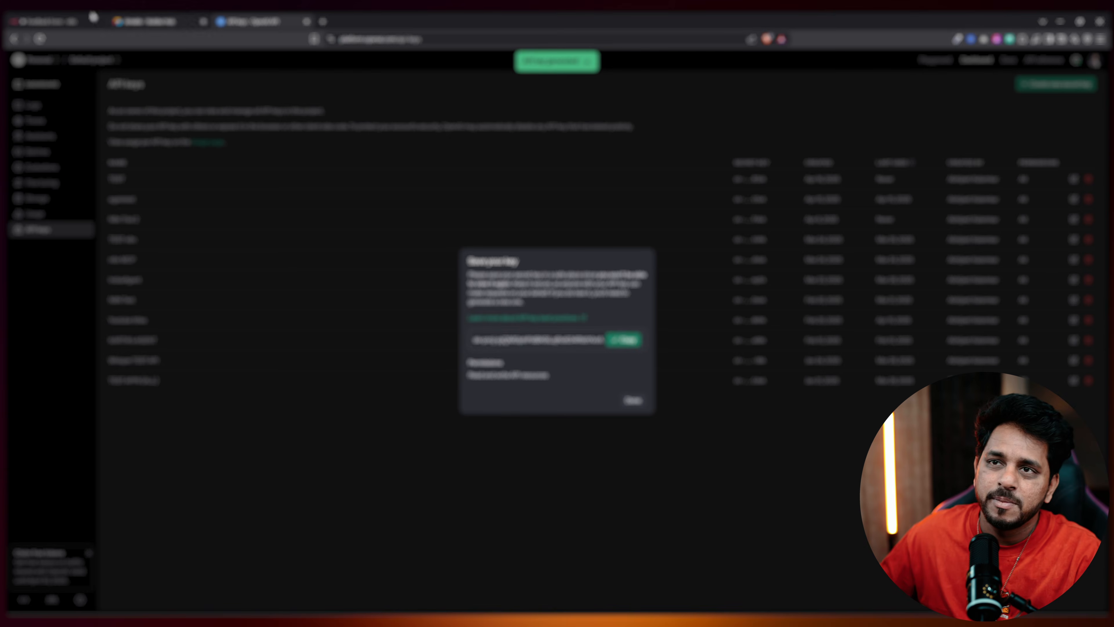
left_click(93, 18)
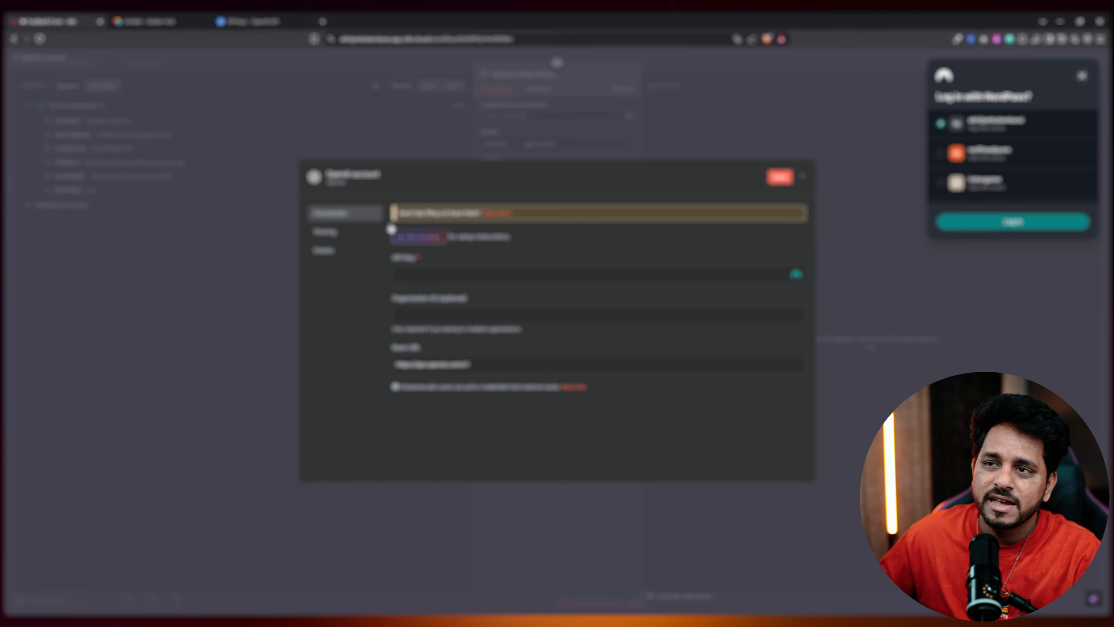
left_click(396, 274)
key("ctrl+v")
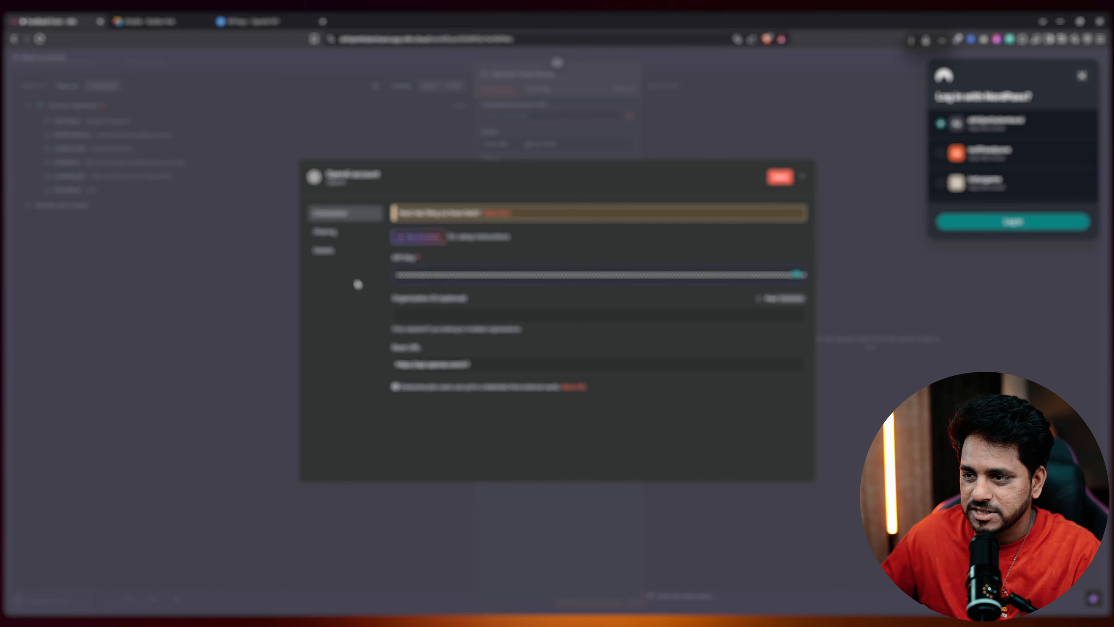
left_click(761, 185)
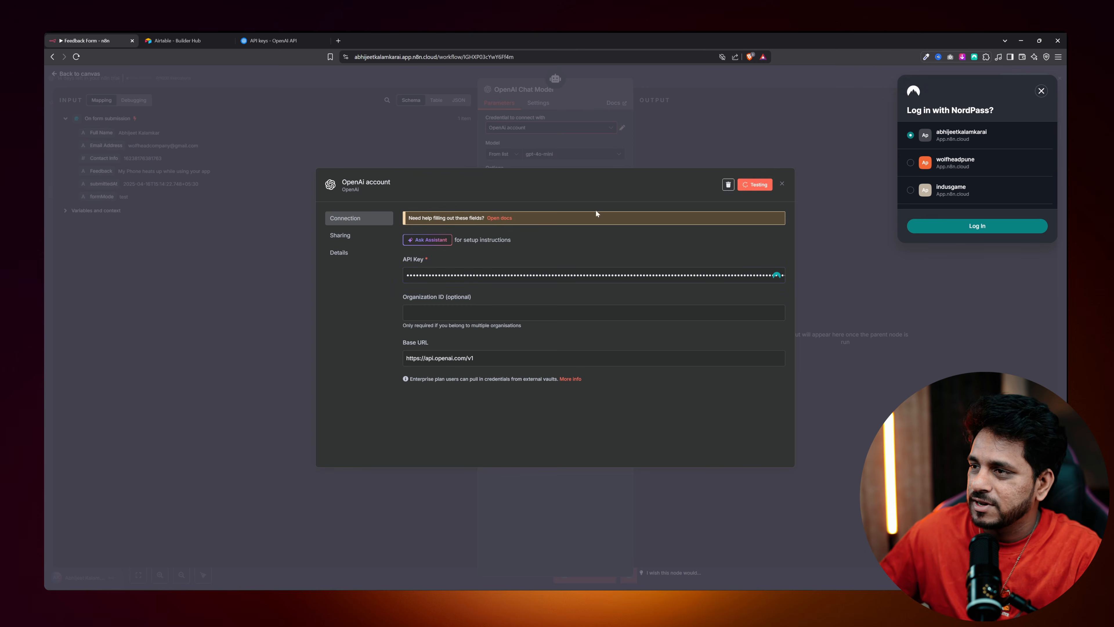
left_click(782, 183)
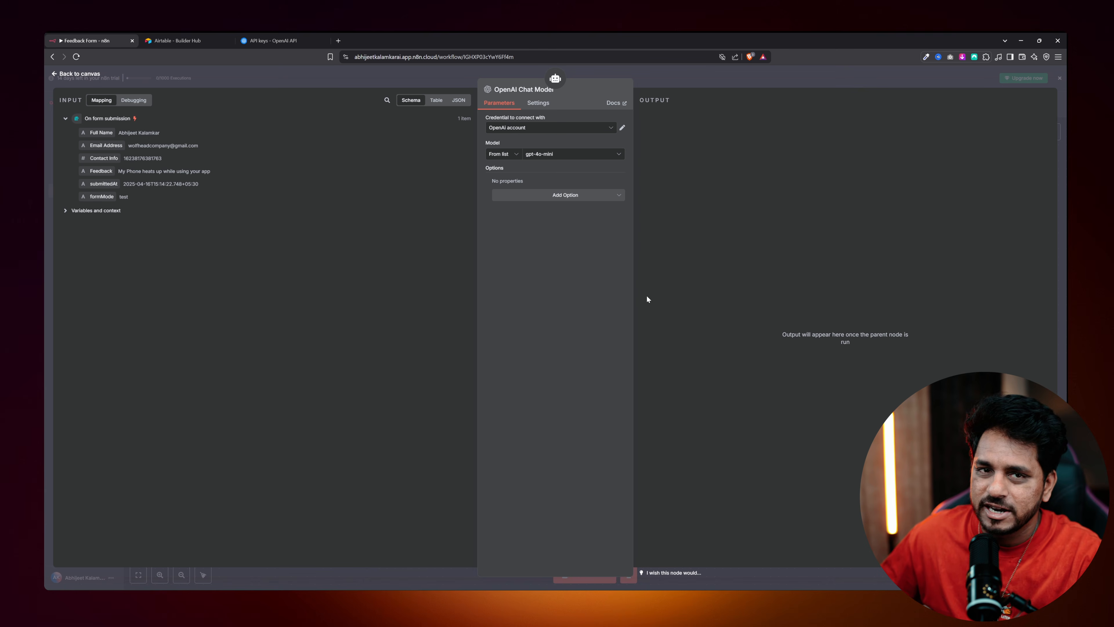
left_click(90, 76)
left_click_drag(534, 451, 476, 453)
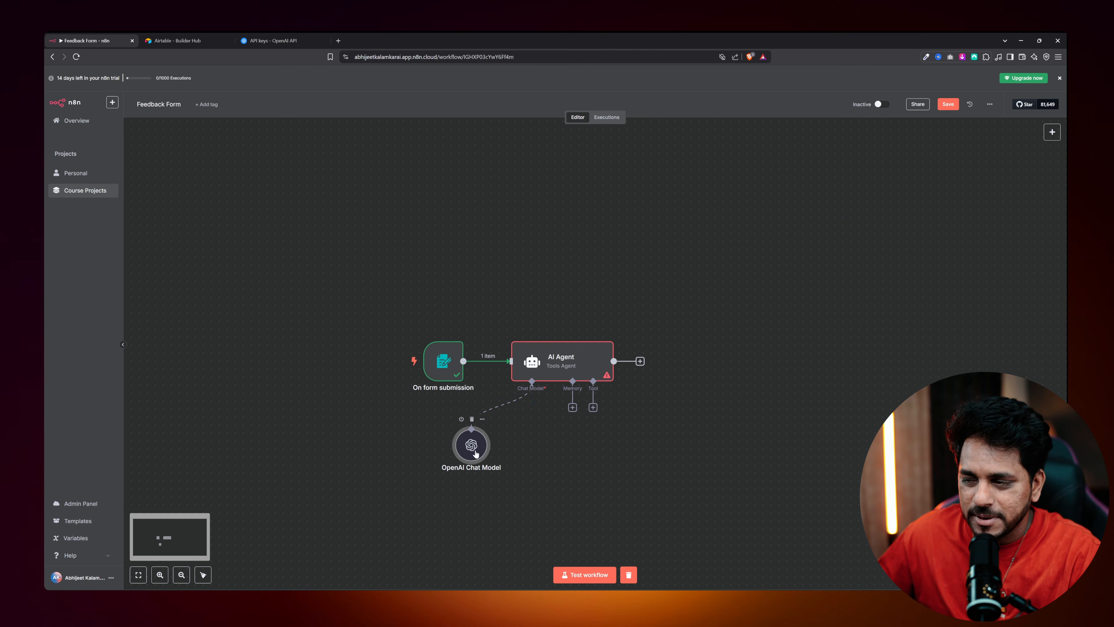
Write an expression prompt classifying customer feedback as complaint, compliment or feature addition request.
mouse_move(600, 379)
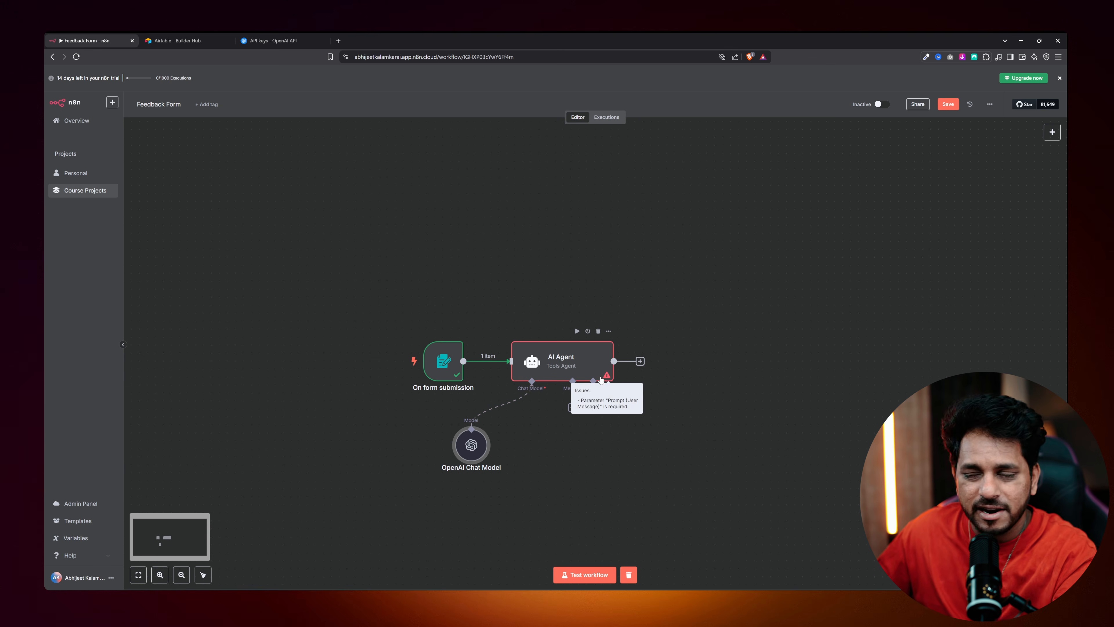
double_click(530, 364)
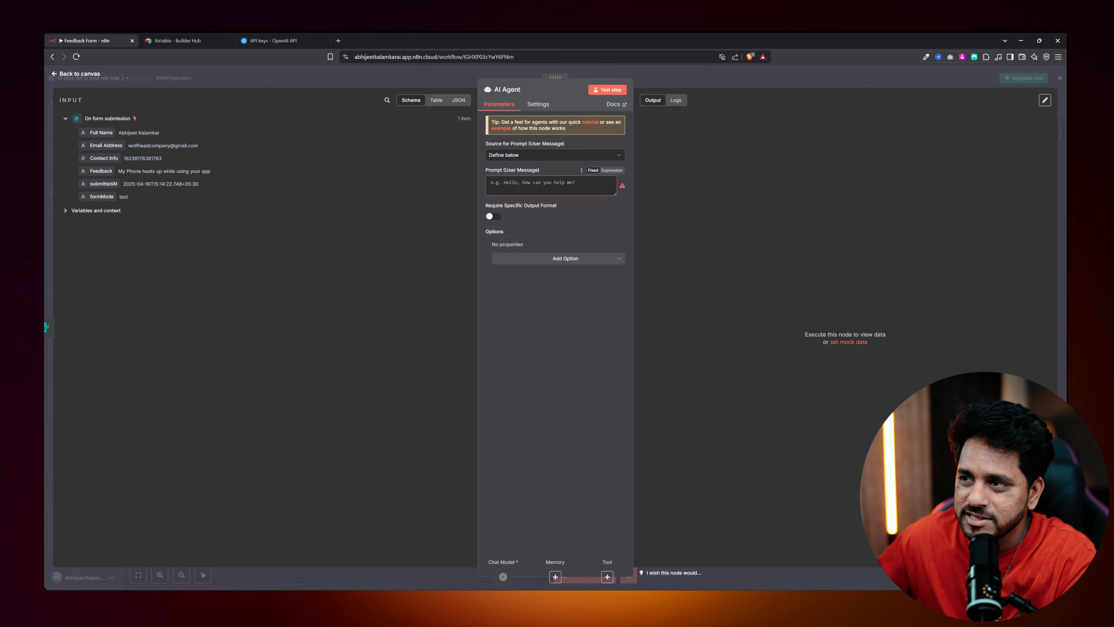
left_click(543, 185)
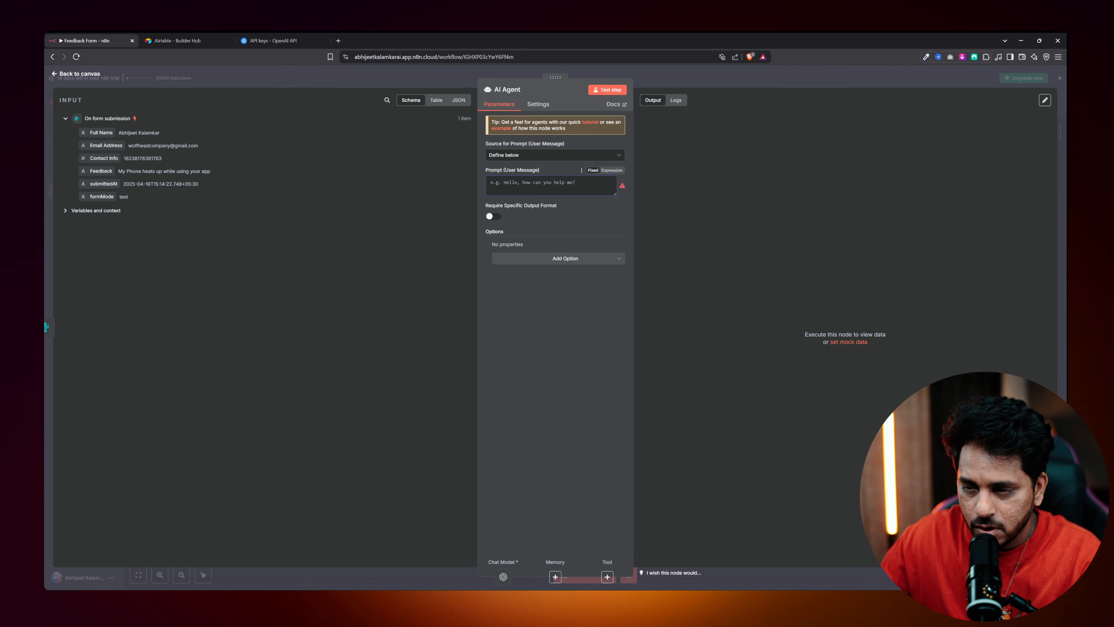
type("Your role is to determine")
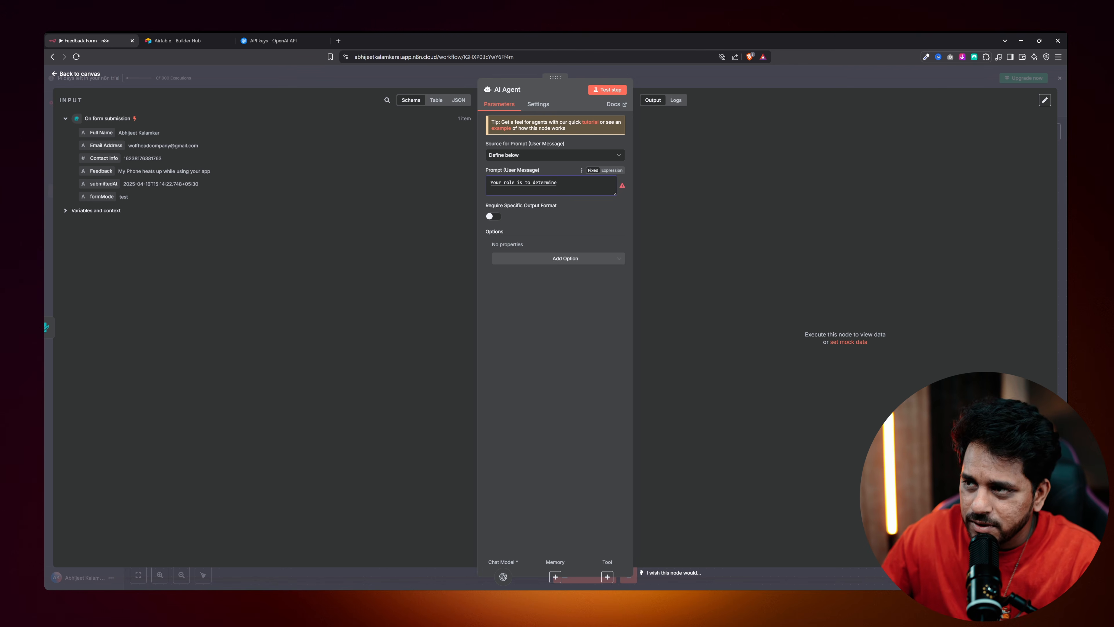
type(" if the feedback")
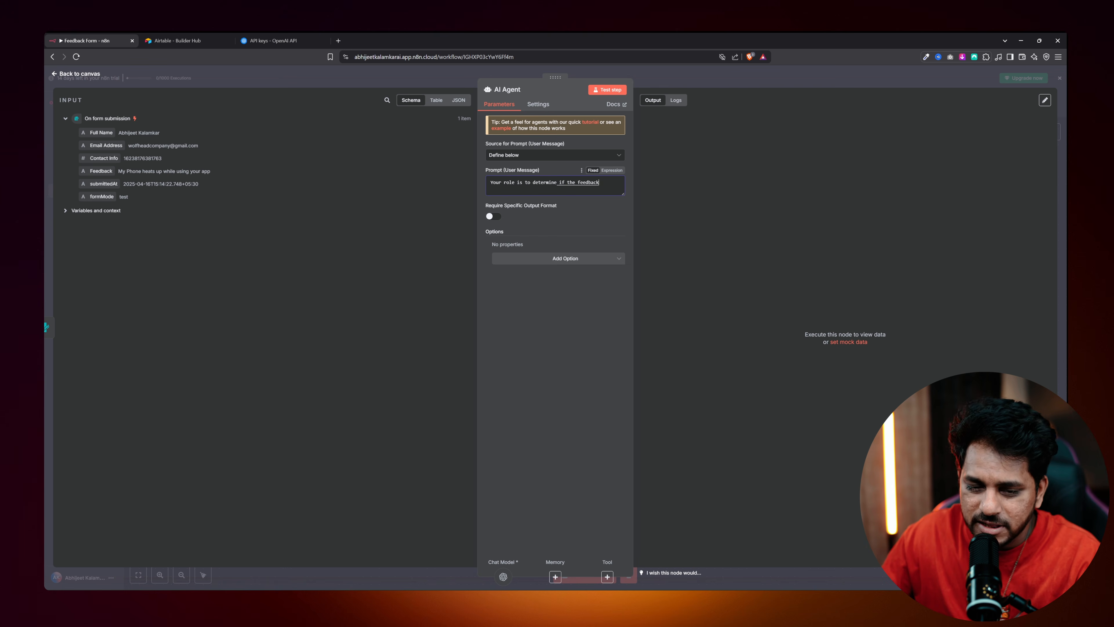
type(" filled by the customer is a complaint")
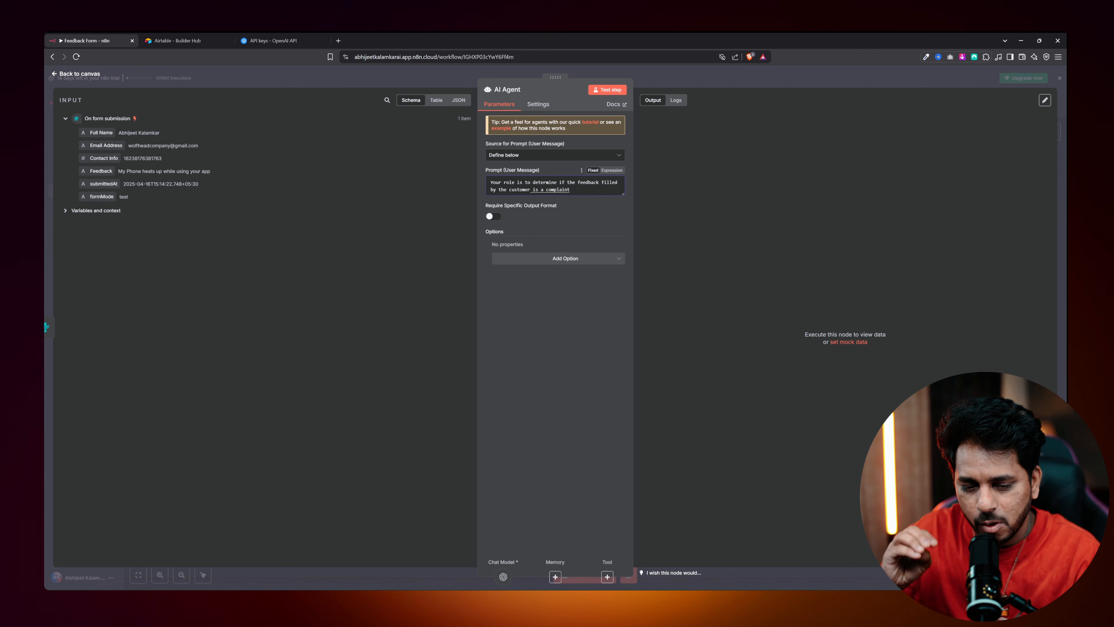
type(" a compliment or a feature addition request.")
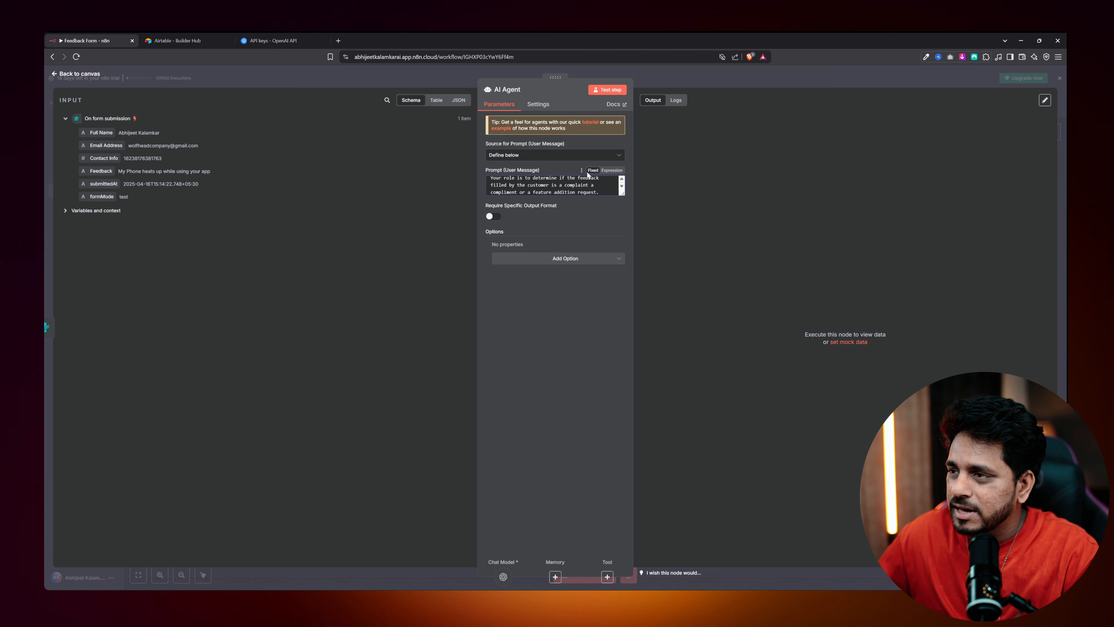
left_click(612, 170)
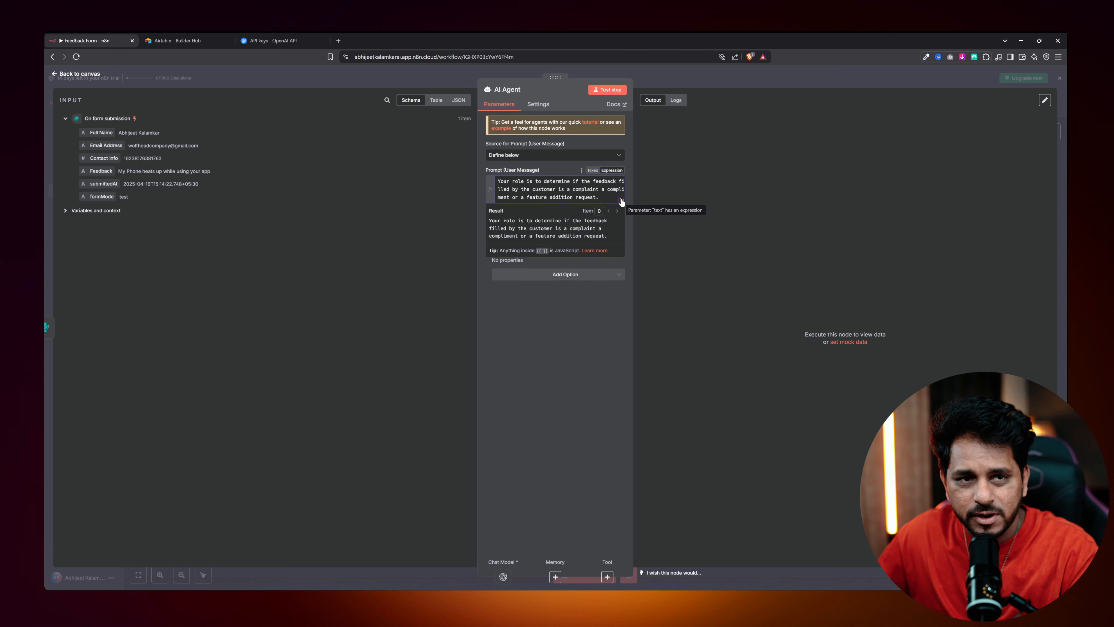
In the expanded Prompt editor, fix the commas in the role text after 'compliment'.
left_click(622, 201)
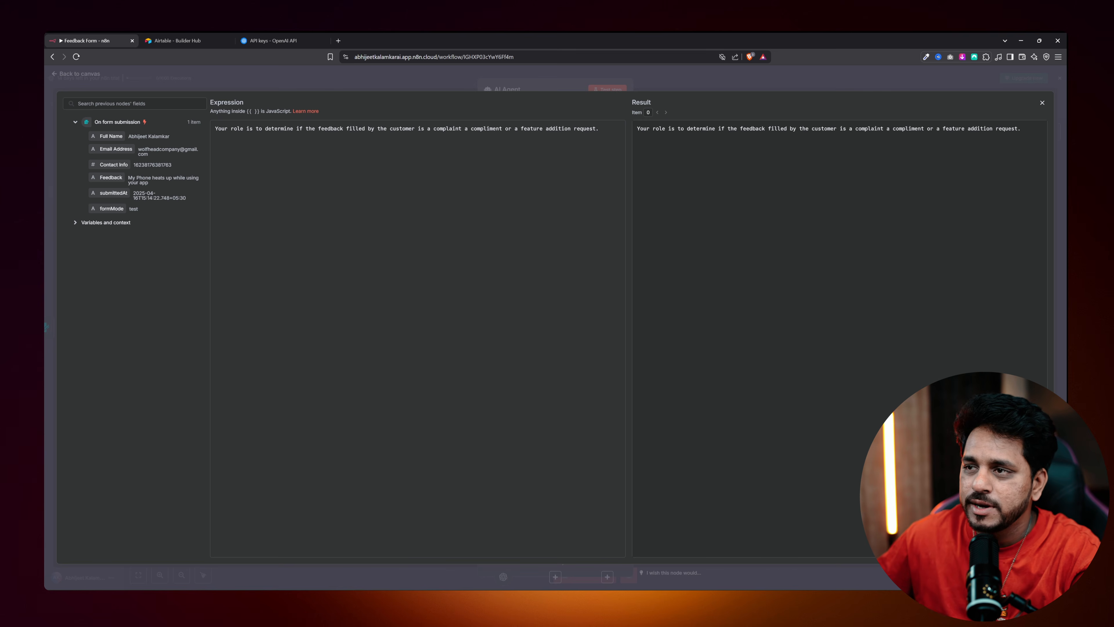
type(",")
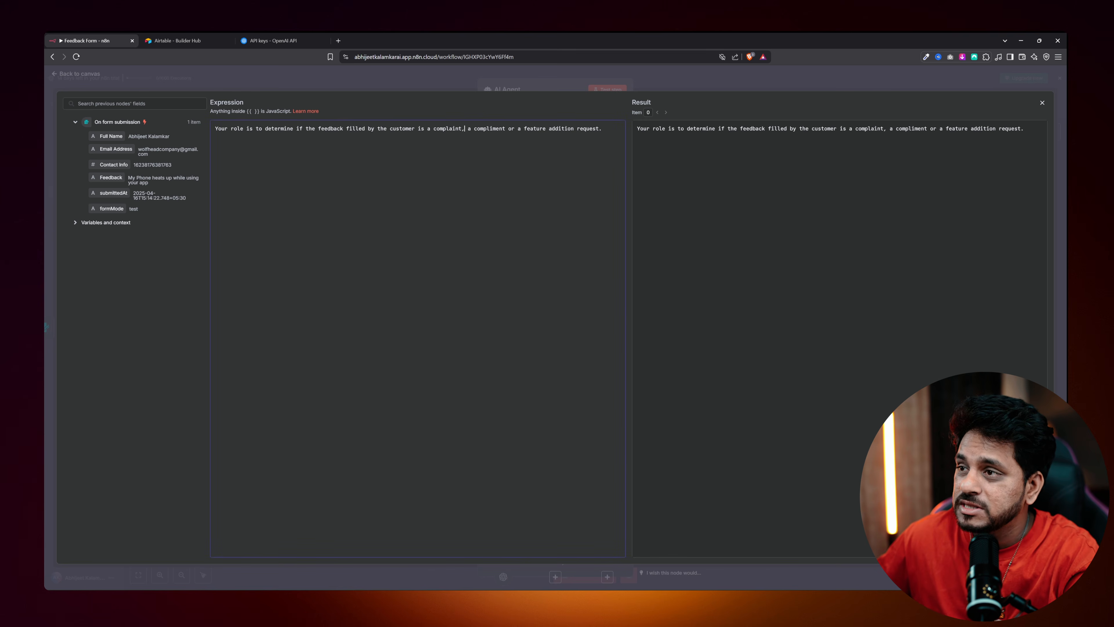
left_click(506, 129)
type(",")
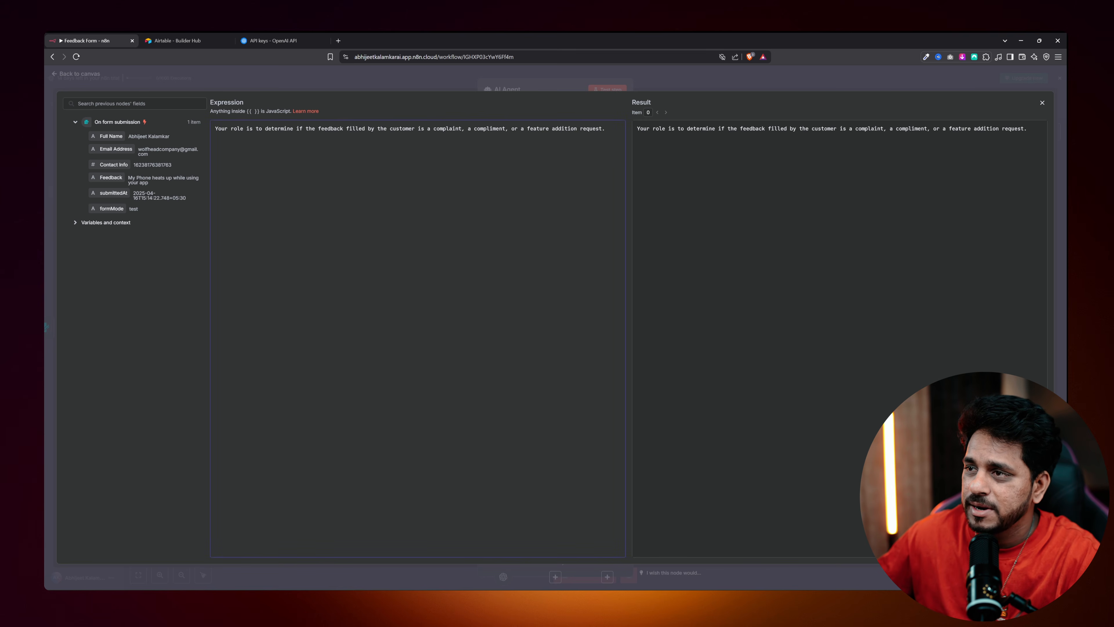
key("BackSpace")
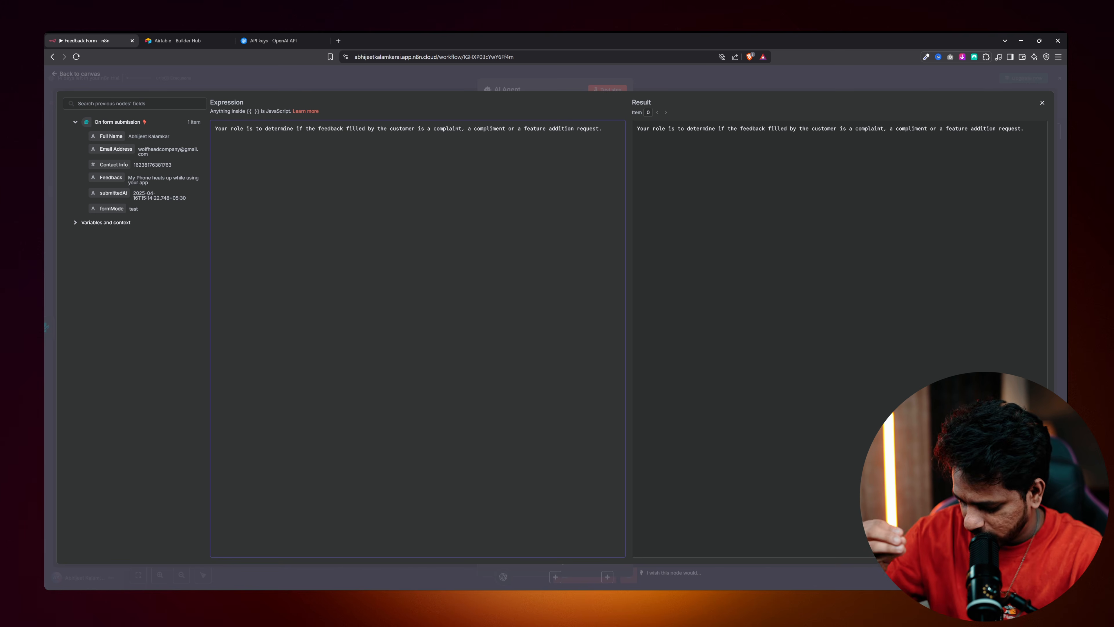
Insert the Feedback field and limit replies to 1) Complain 2) Compliment 3) Feature Addition Request.
key("Return")
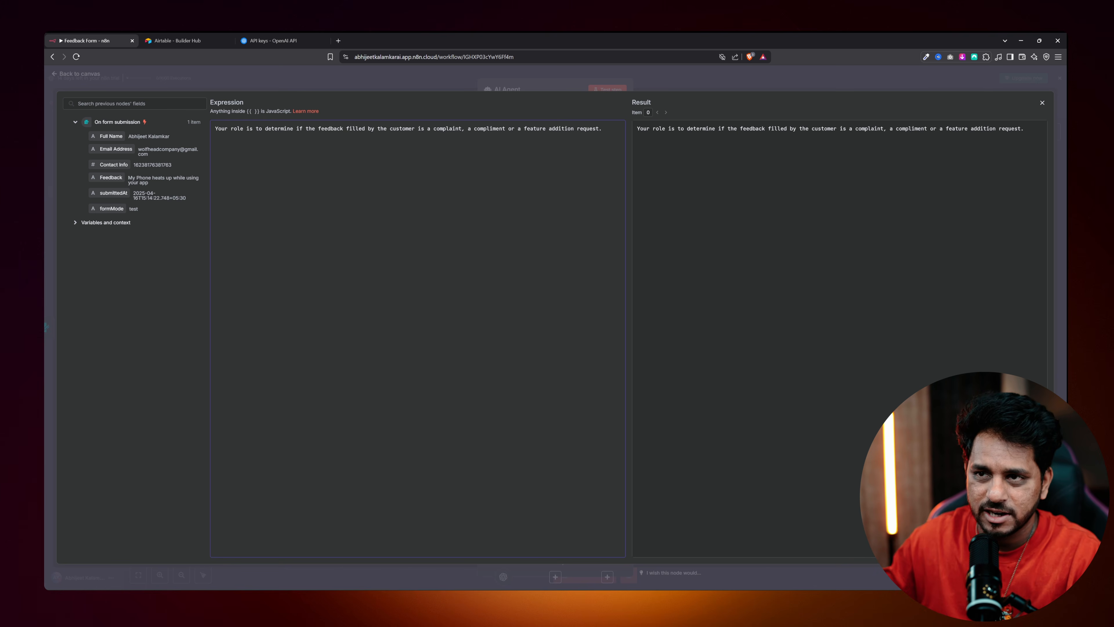
type("The Feedback is")
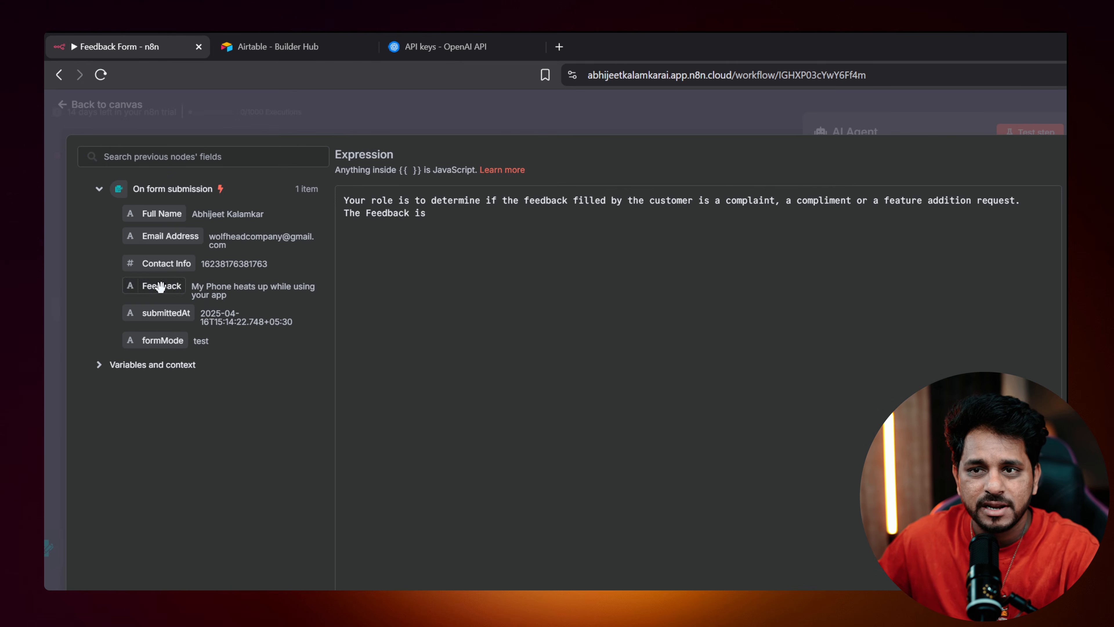
left_click_drag(158, 287, 439, 219)
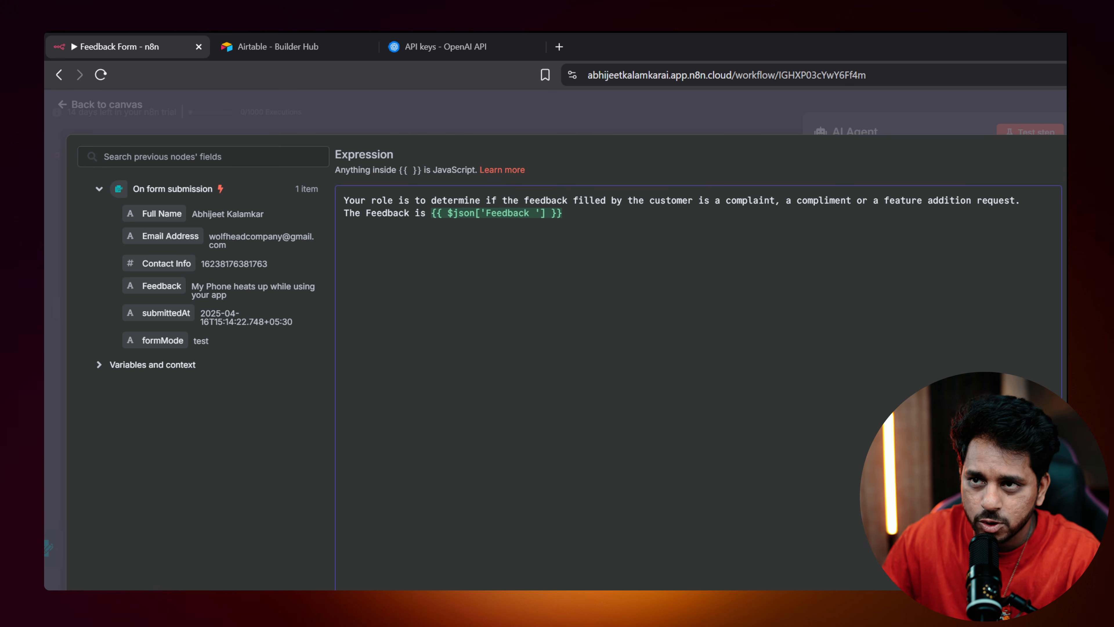
type("Your response should be only one")
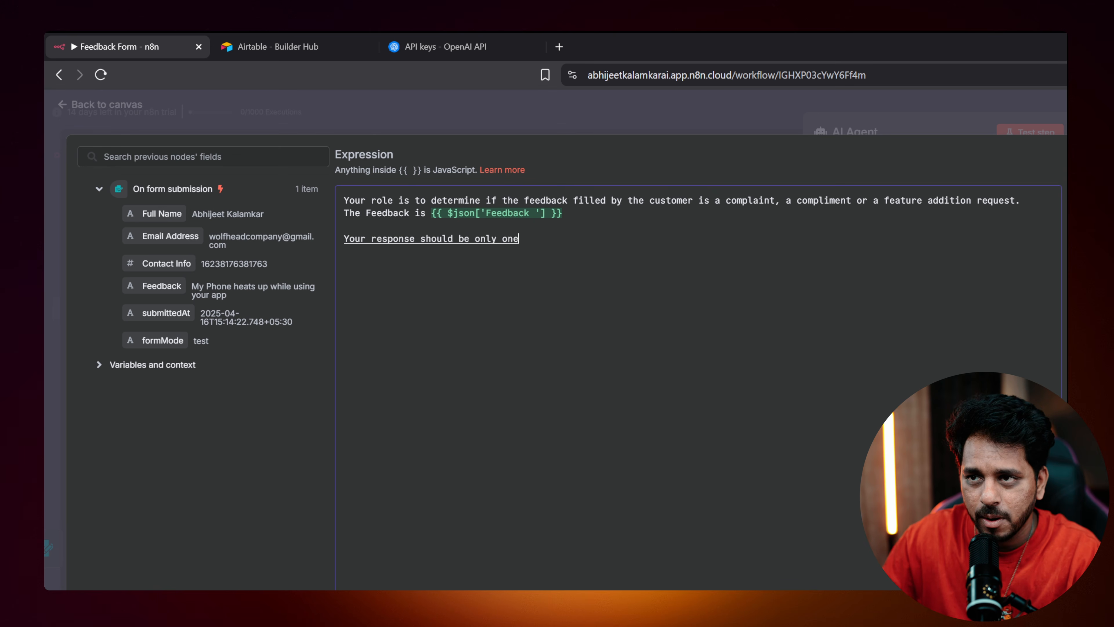
type(" from the below")
key("Return")
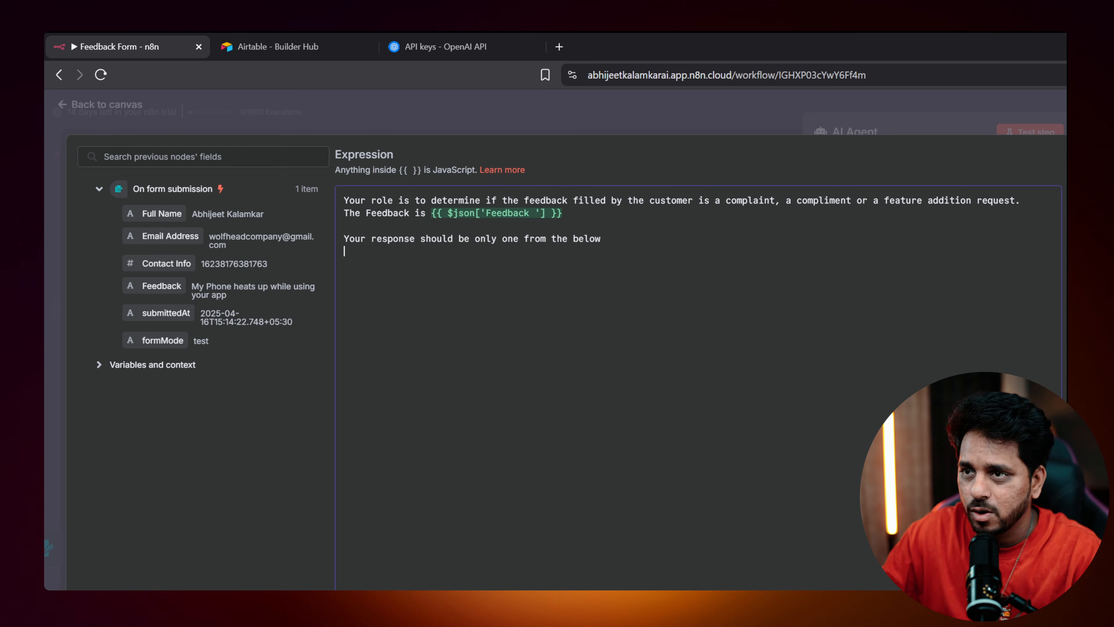
type("1) Comp")
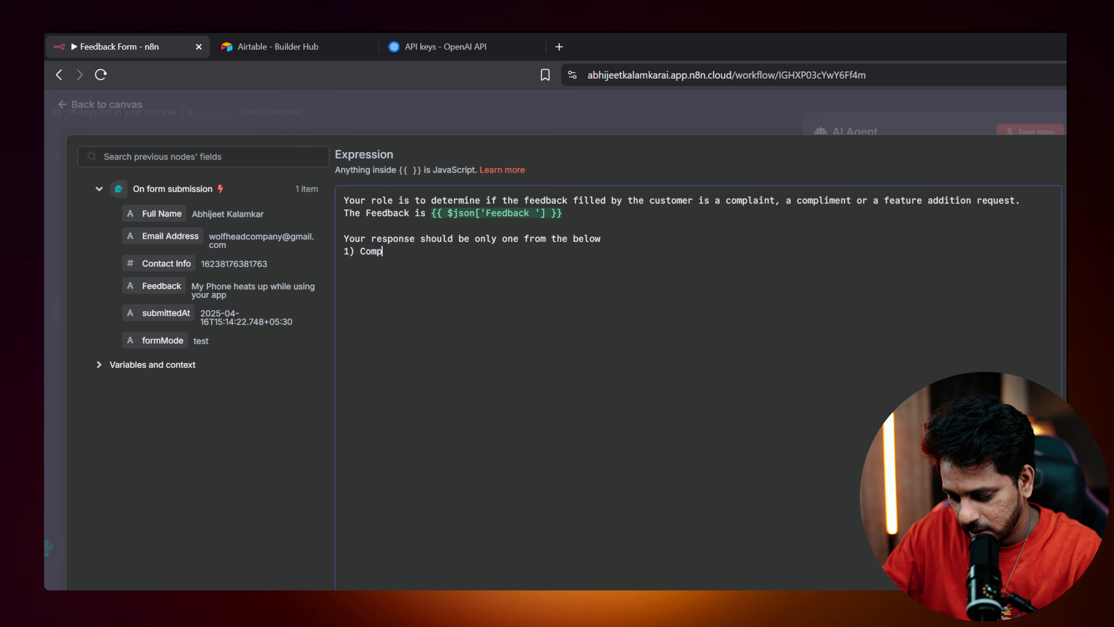
type("lain 2)")
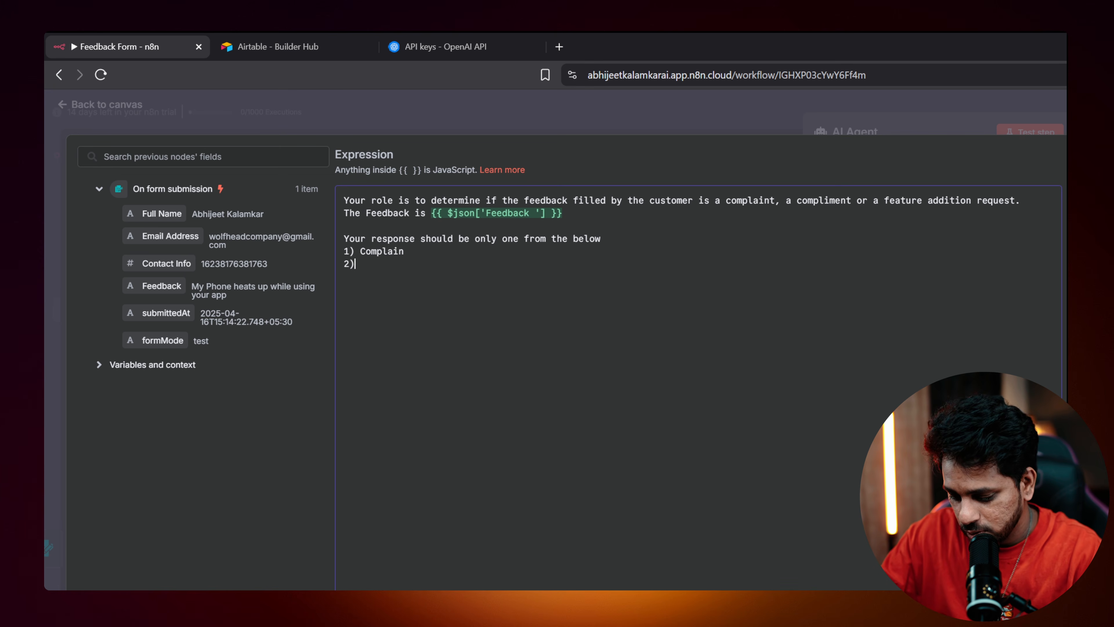
type(" Compliment  3")
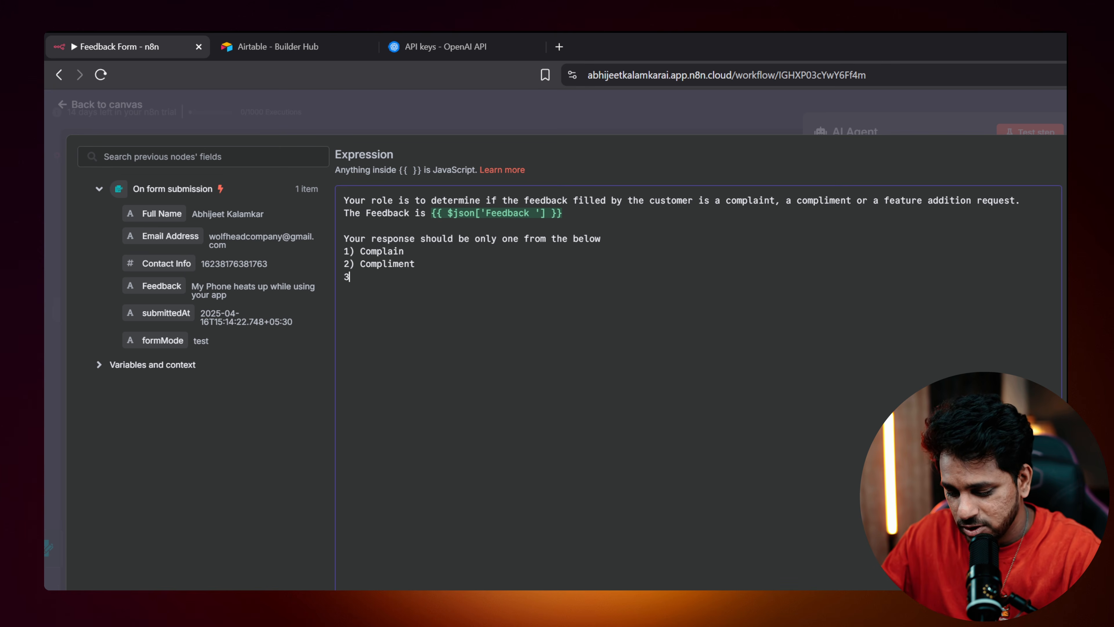
type(") Feature Additiopn")
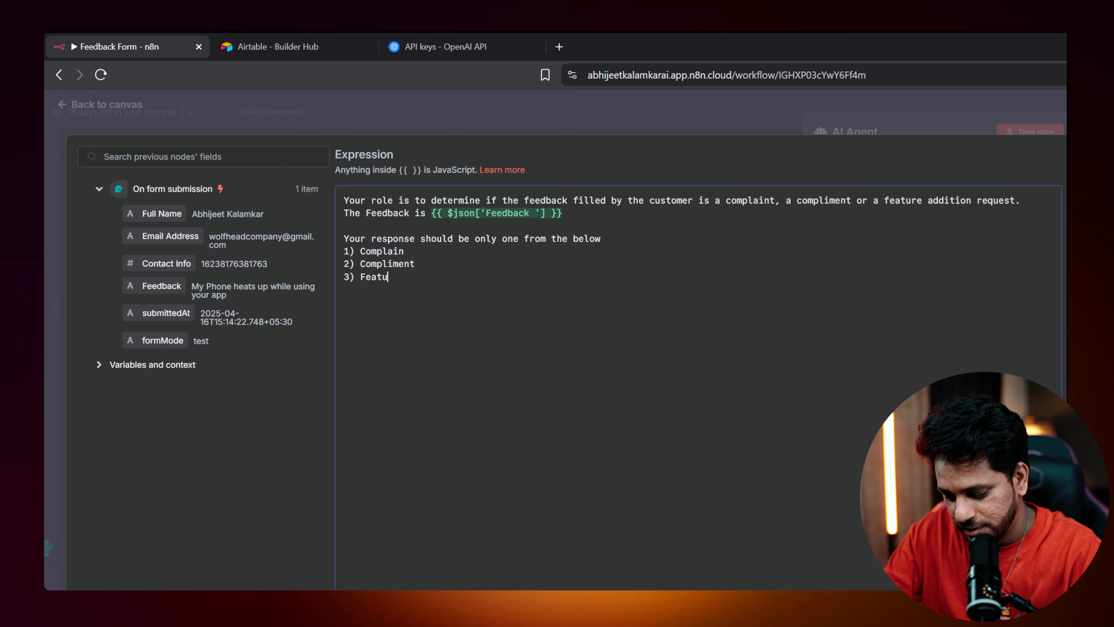
key("BackSpace")
key("BackSpace")
type("n Re")
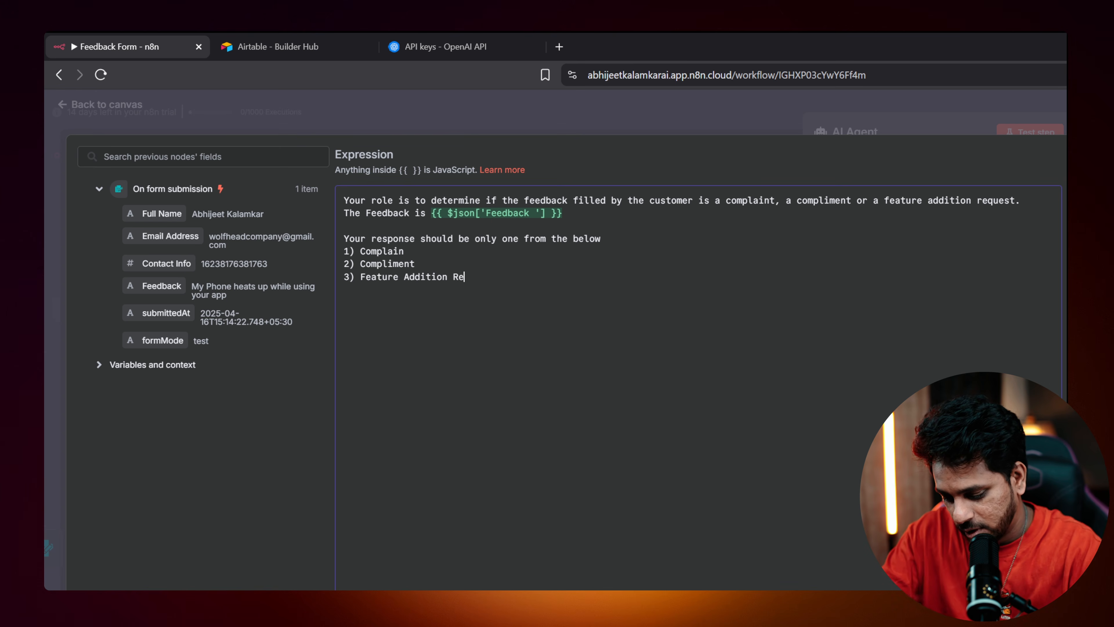
type("quest")
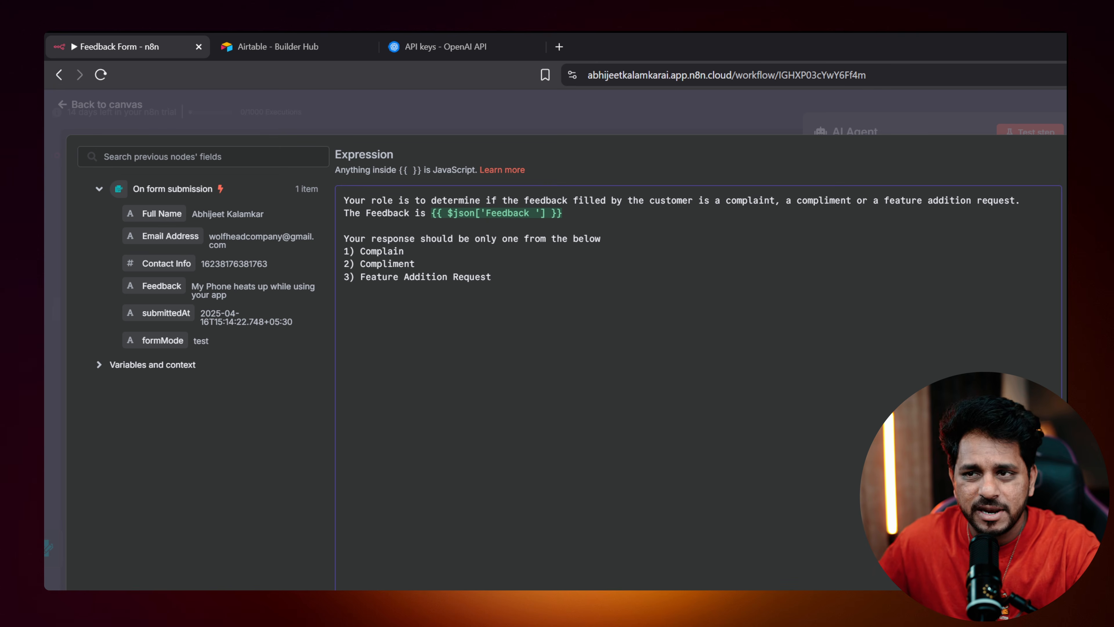
left_click(105, 117)
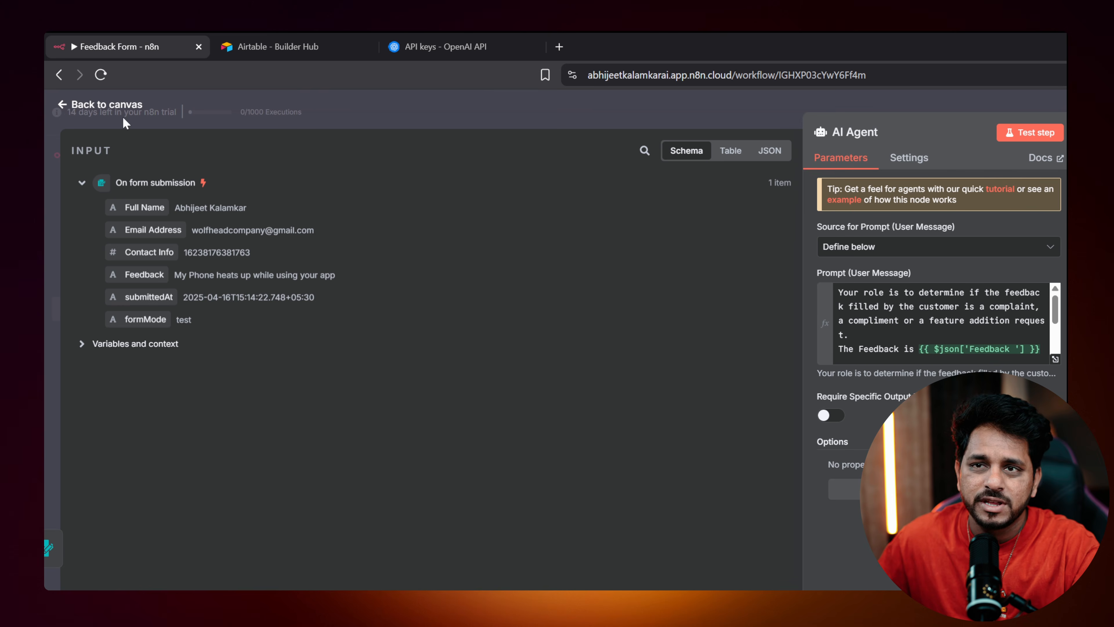
Change the OpenAI Chat Model from gpt-4o-mini to gpt-3.5-turbo, then close its panel.
left_click(111, 105)
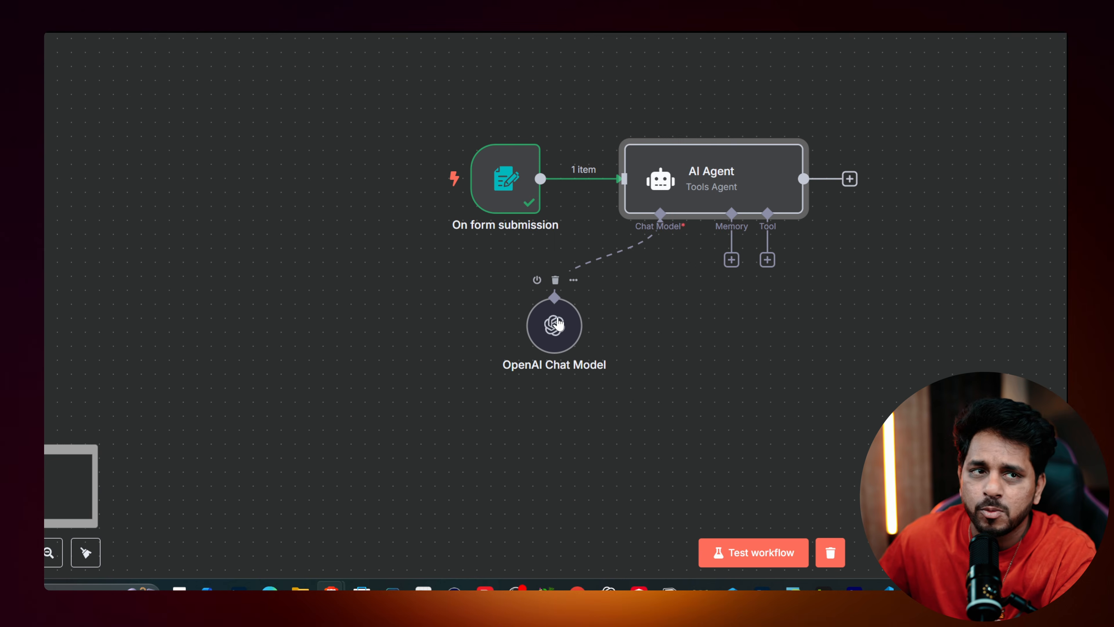
double_click(515, 380)
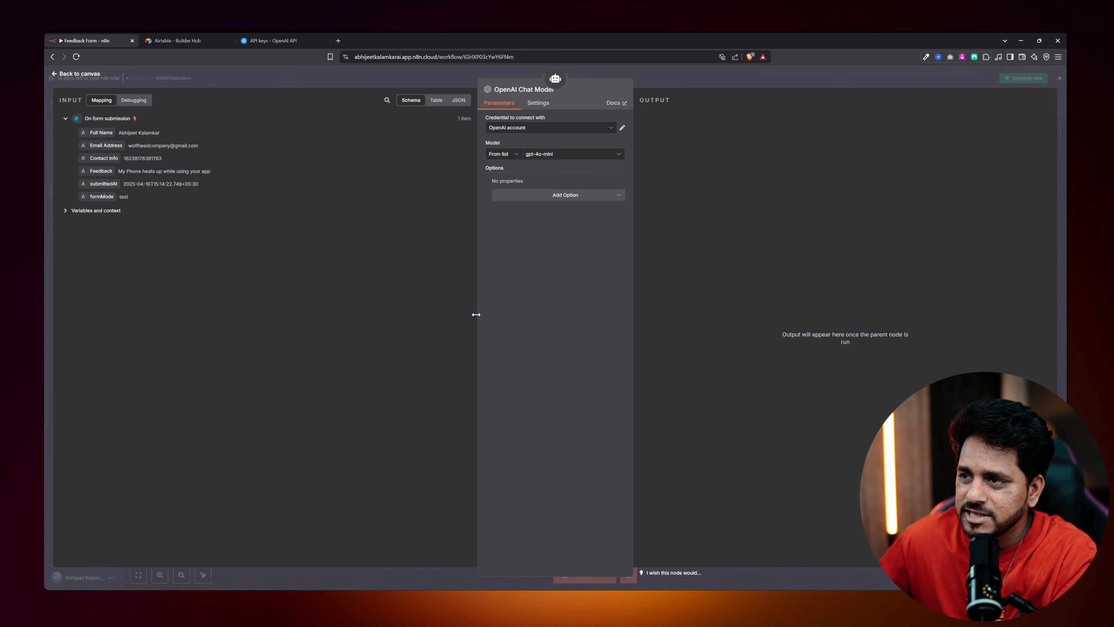
left_click(546, 154)
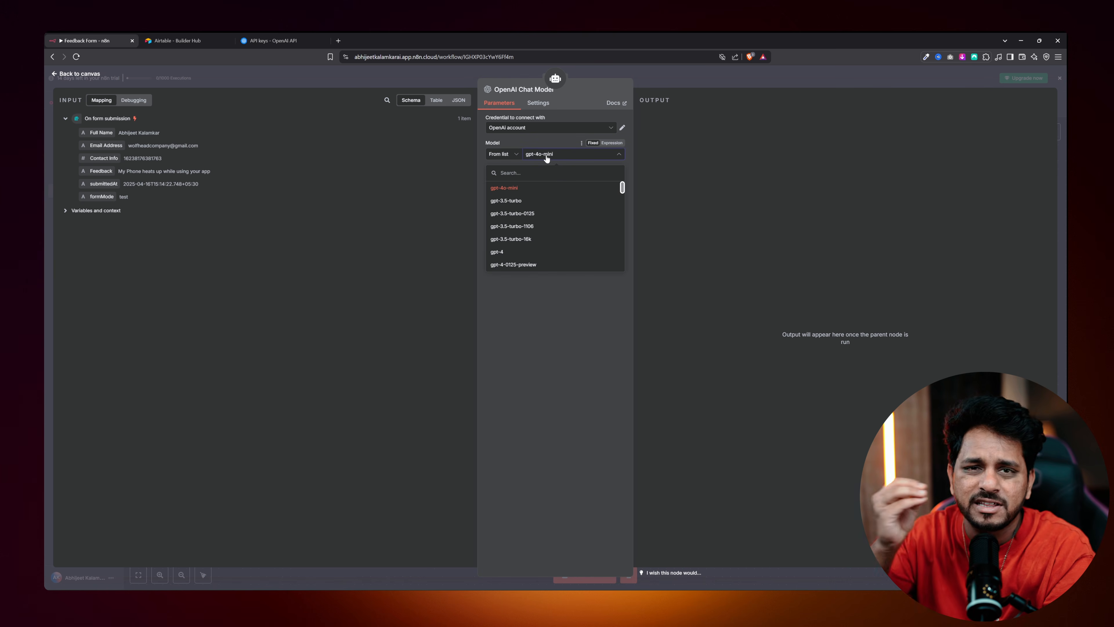
left_click(522, 202)
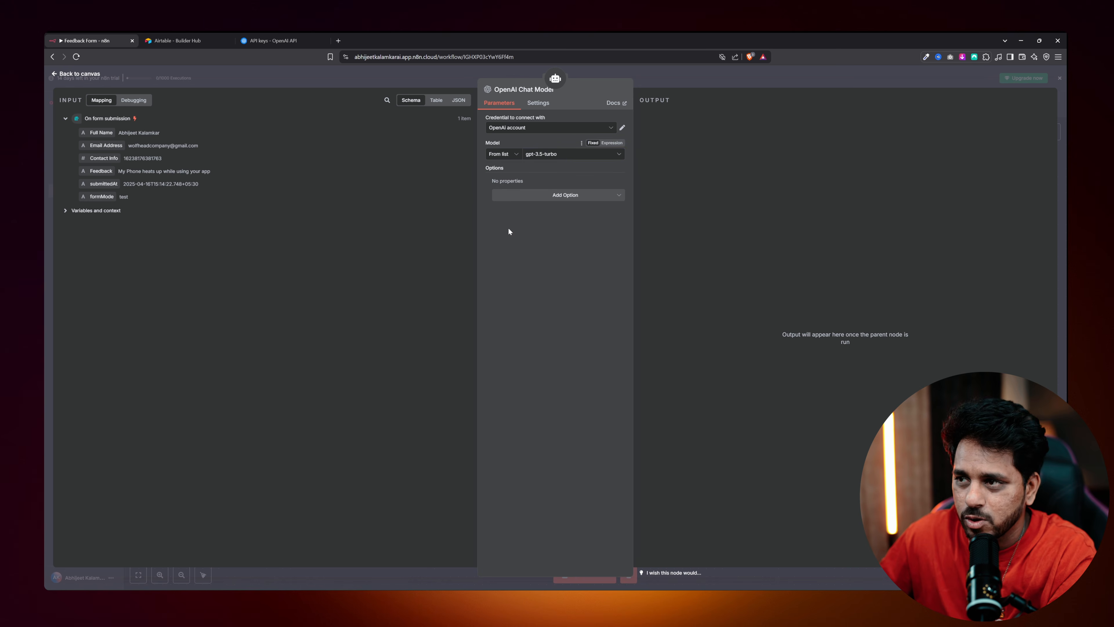
left_click(84, 77)
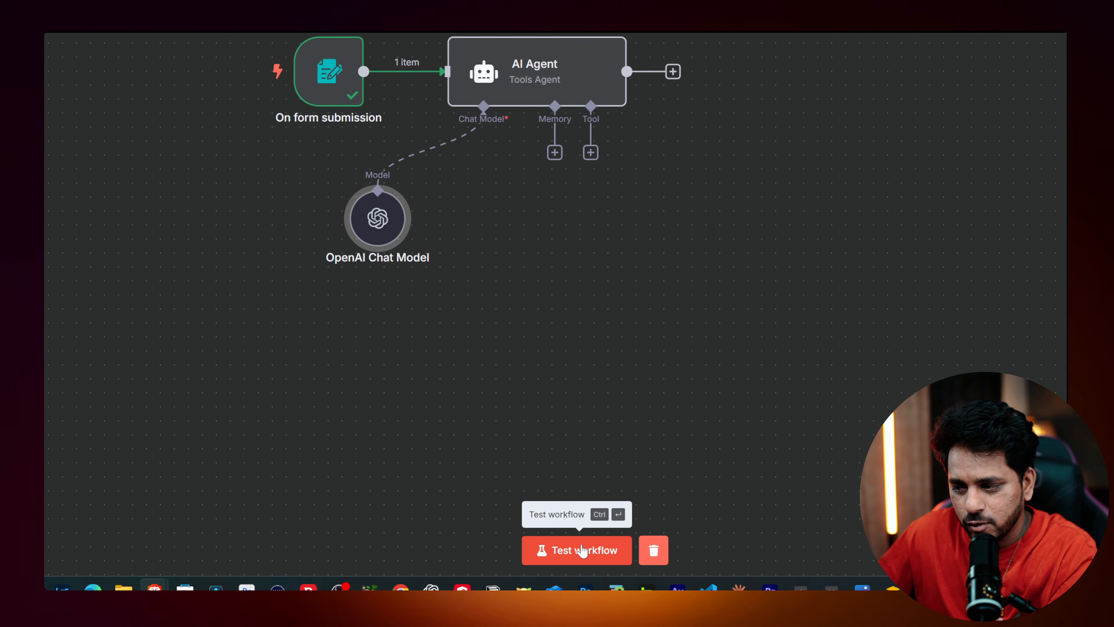
Start a test run and enter a full name and an autofilled e-mail address in the form.
left_click(582, 550)
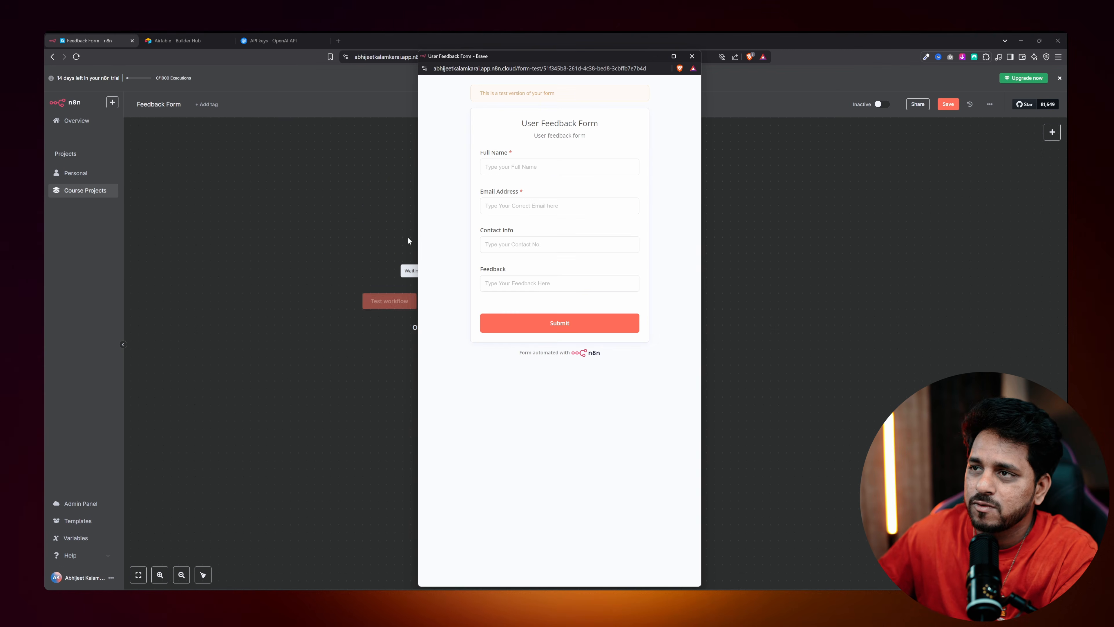
left_click_drag(420, 50, 701, 183)
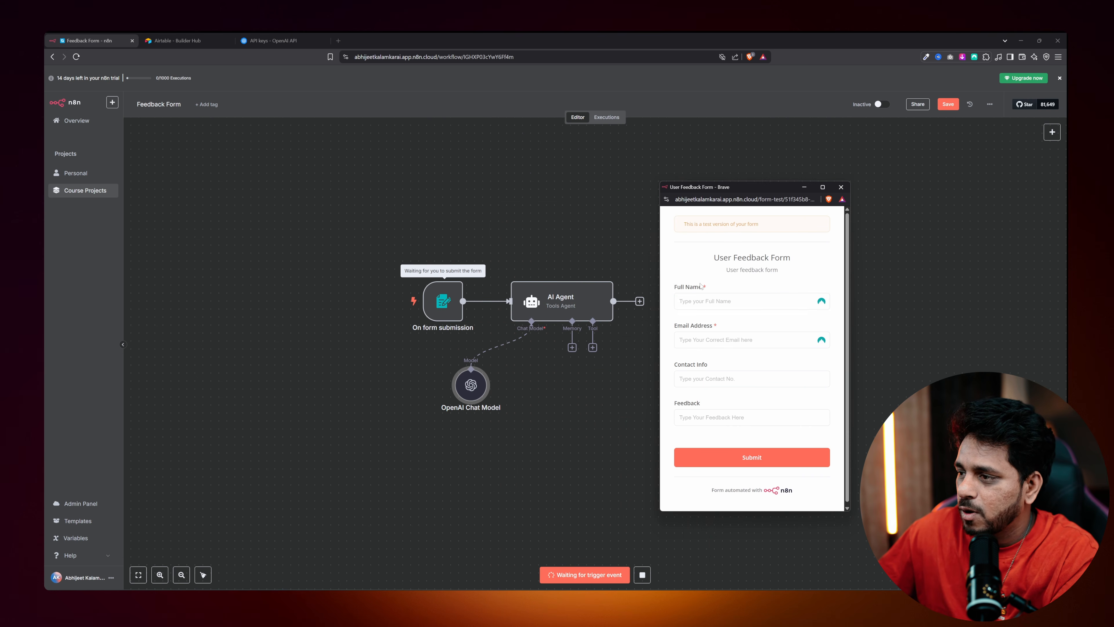
left_click(701, 301)
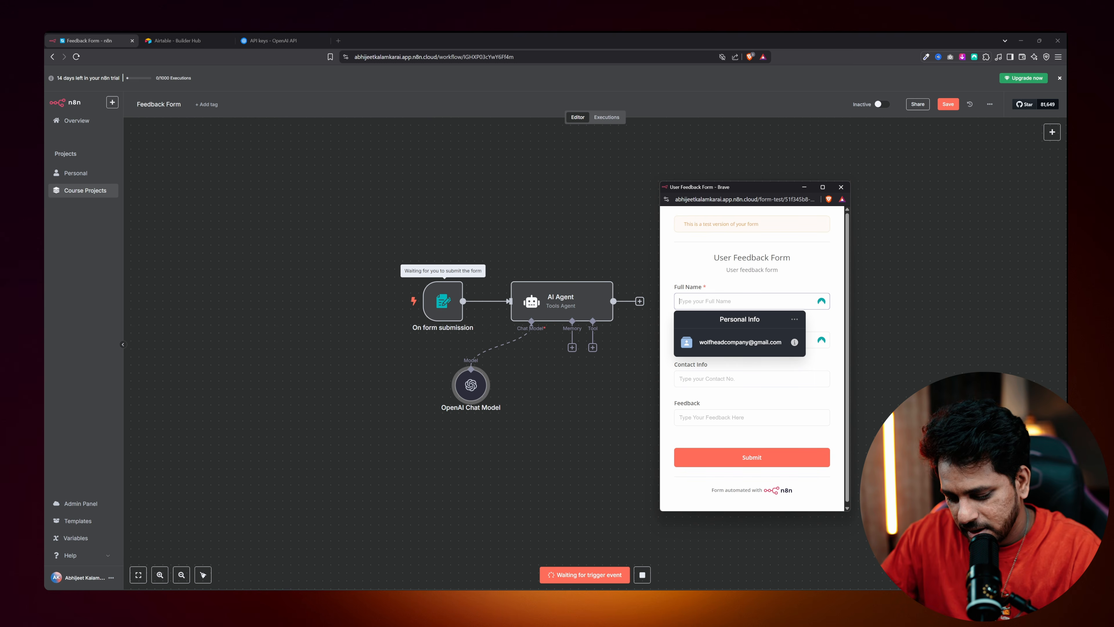
type("kahsdkjahdska")
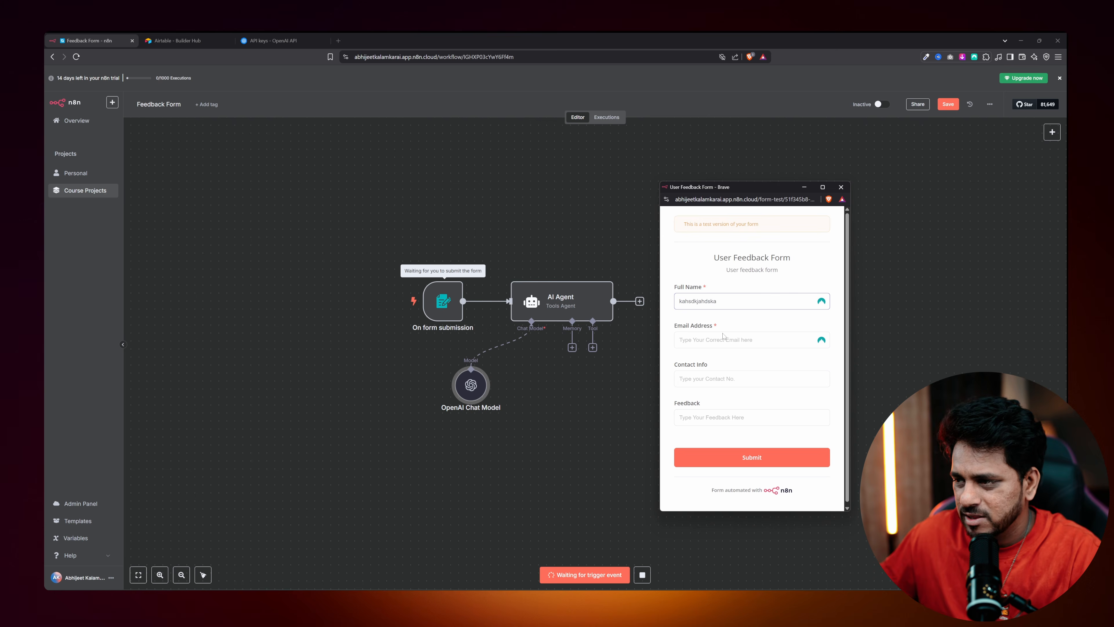
left_click(723, 338)
type("asda")
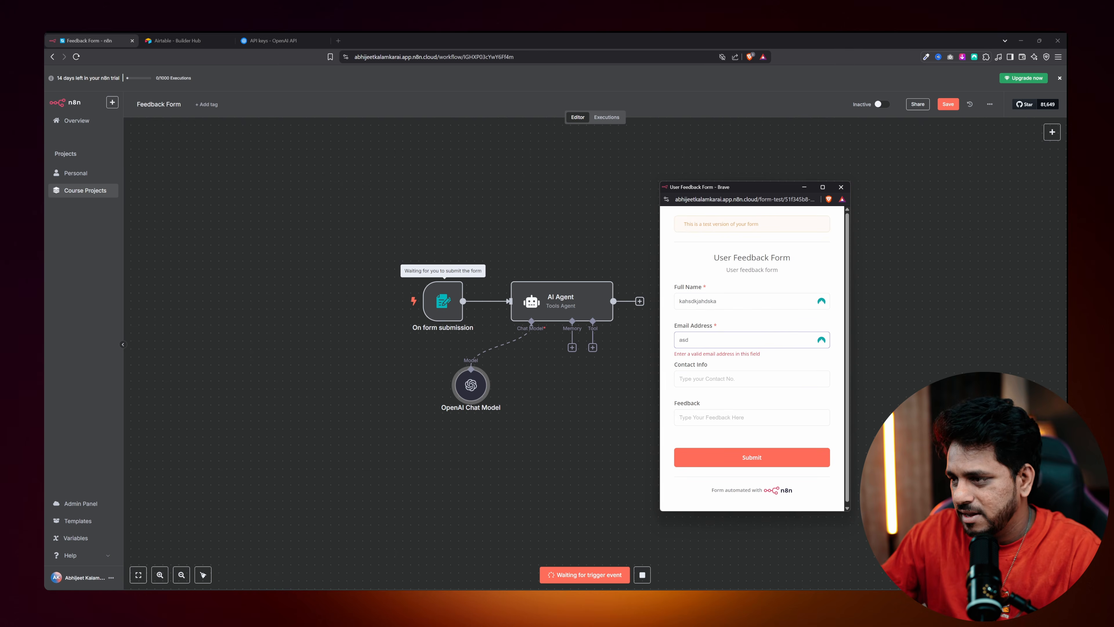
key("BackSpace")
key("BackSpace")
key("BackSpace")
key("BackSpace")
type("wolfhead")
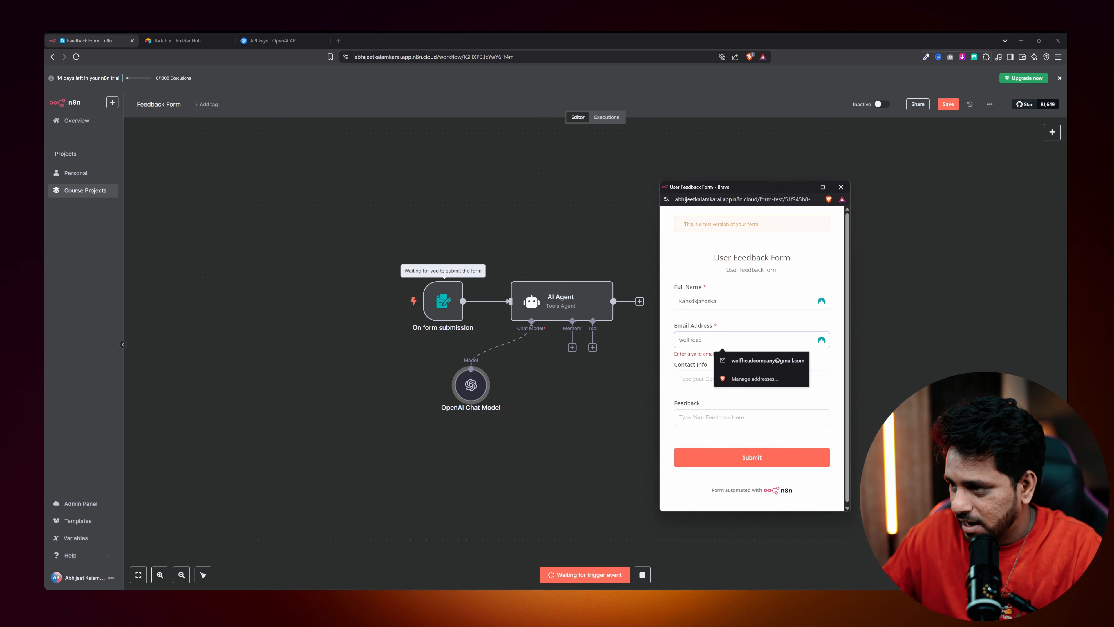
key("Down")
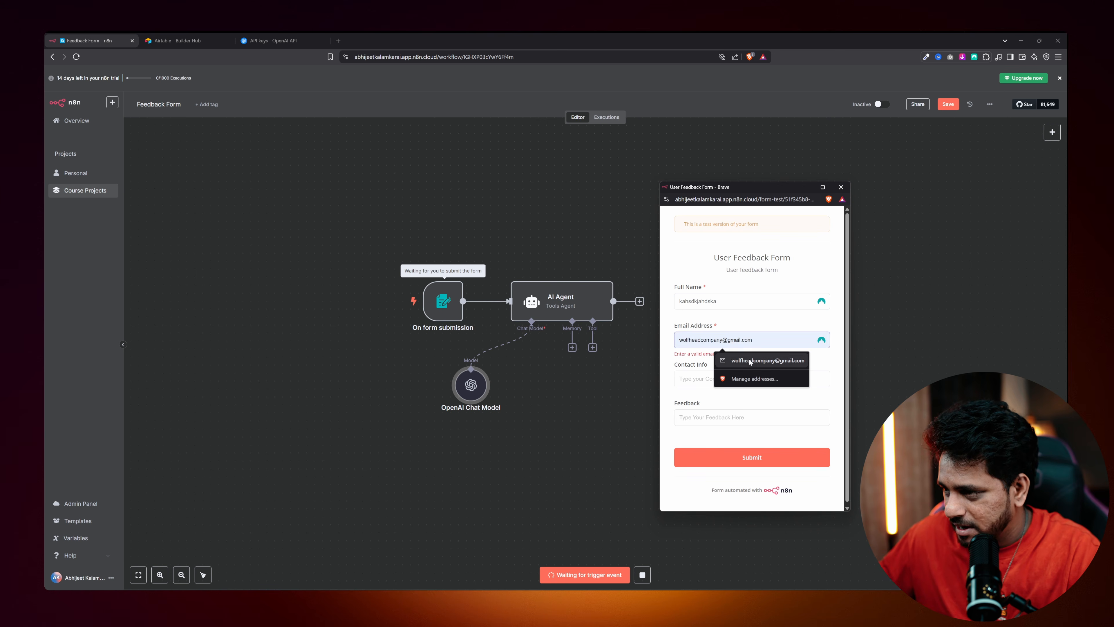
key("Return")
Add a contact number and the feedback 'My Phone heatsup while using your app', then submit.
key("Tab")
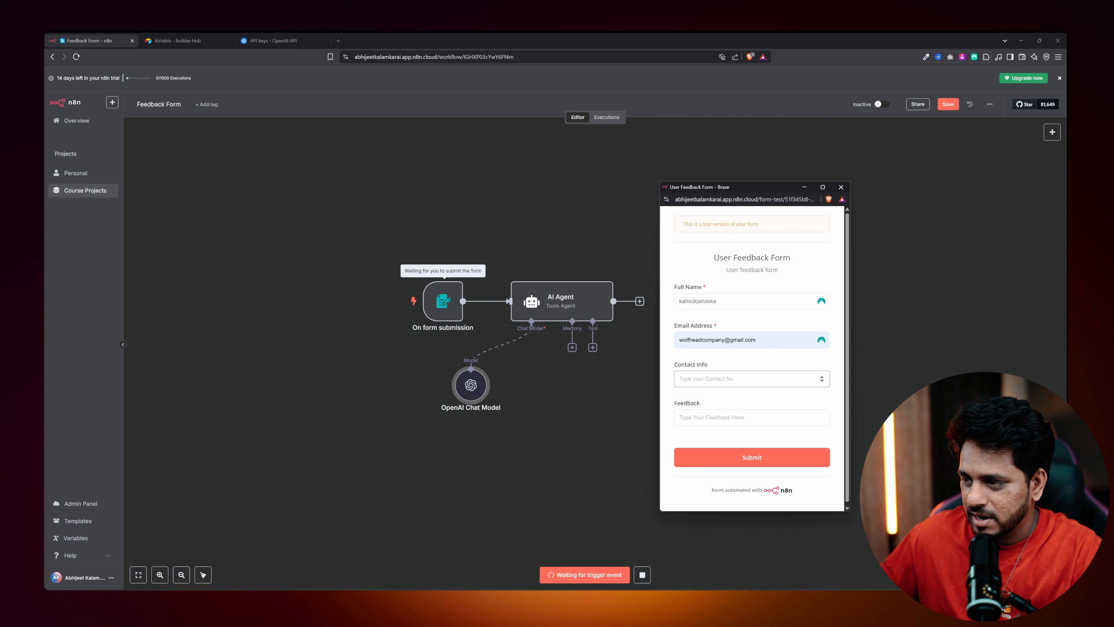
type("6575765765675757")
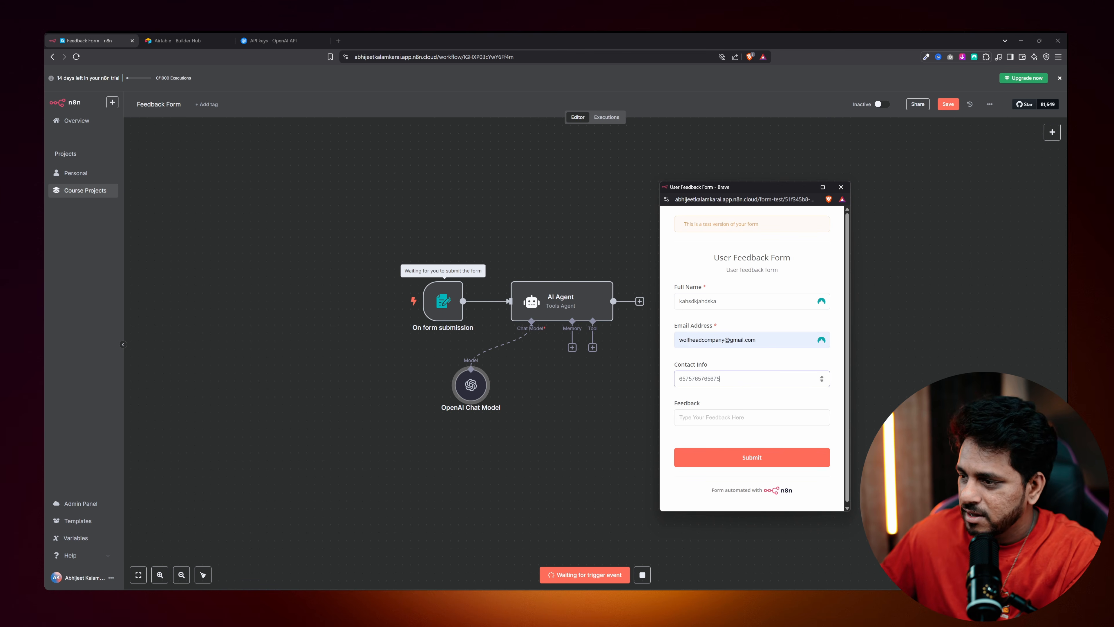
left_click(690, 412)
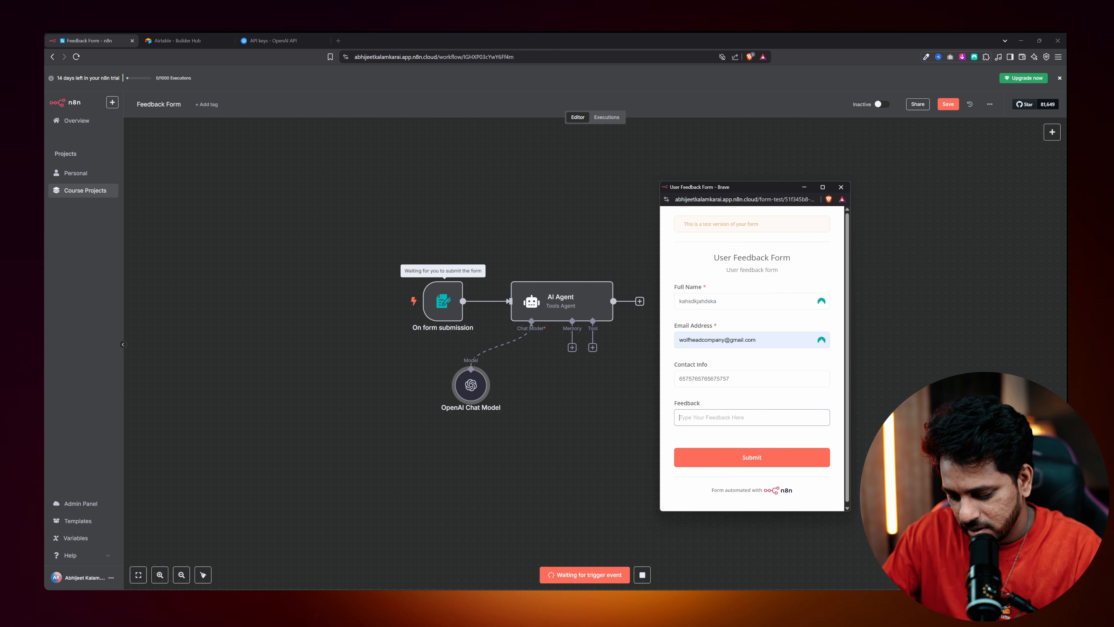
type("My Phone heatsup while using you")
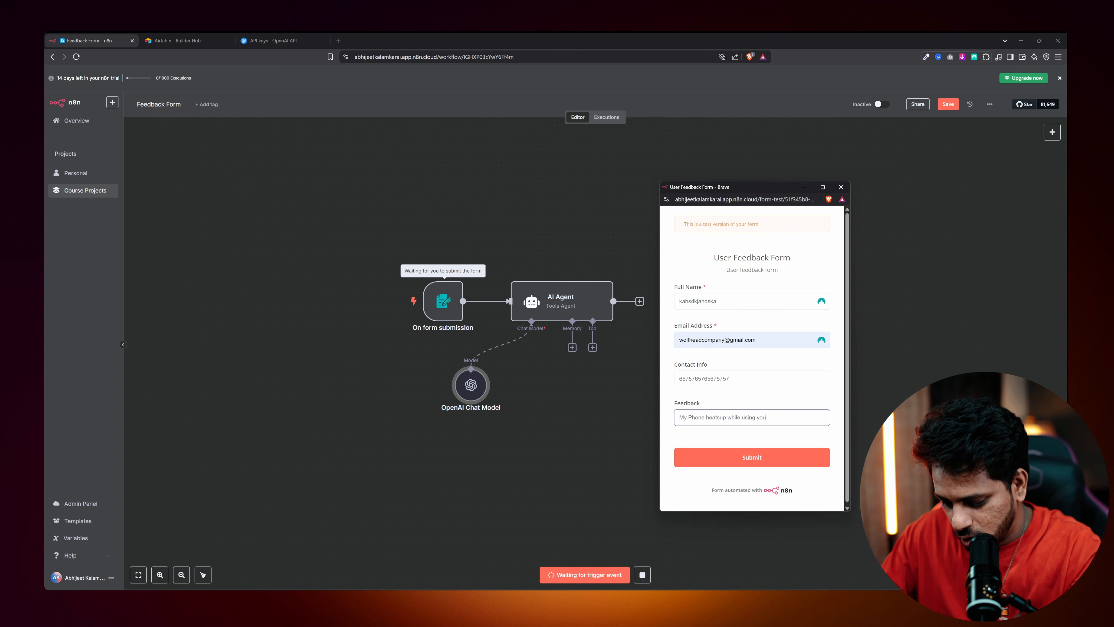
type("pp")
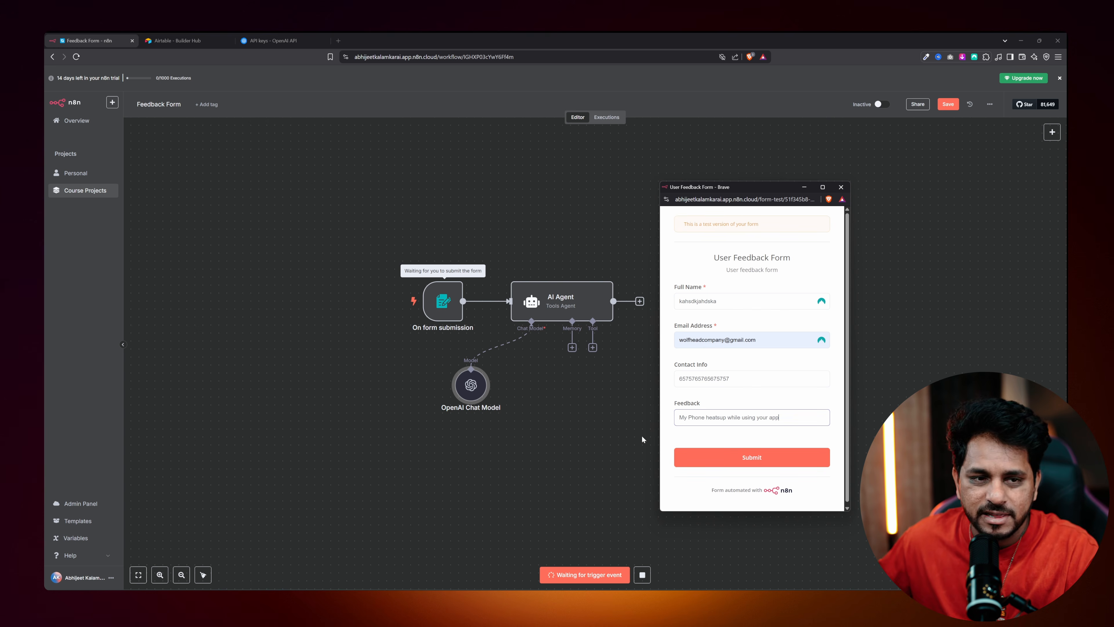
left_click(741, 453)
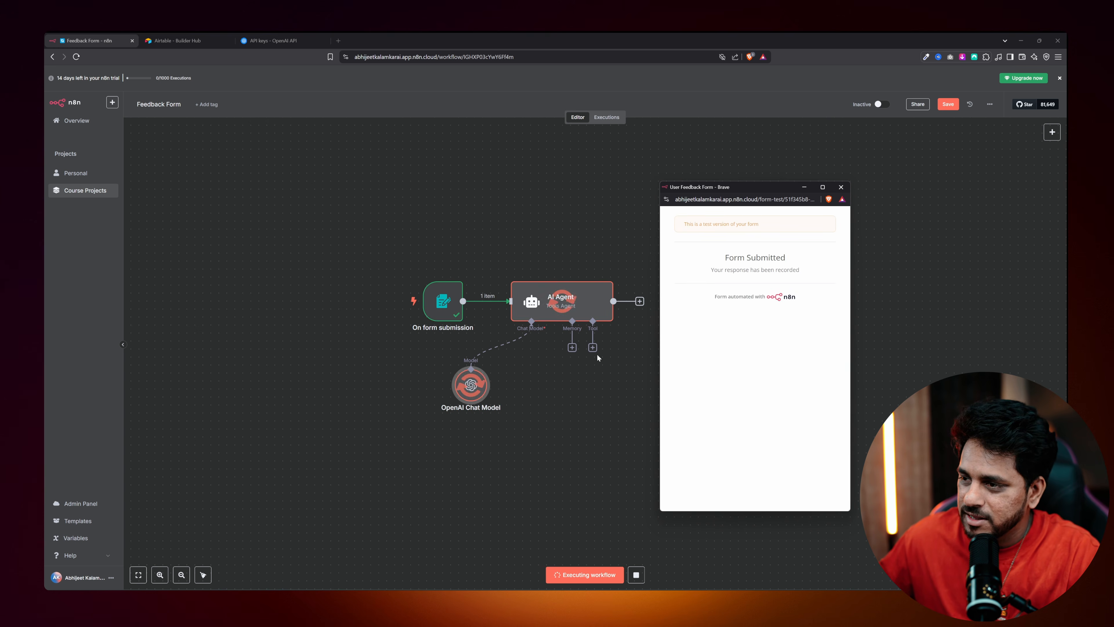
Inspect the AI Agent and form trigger outputs, then move the form trigger node up and left.
left_click(840, 187)
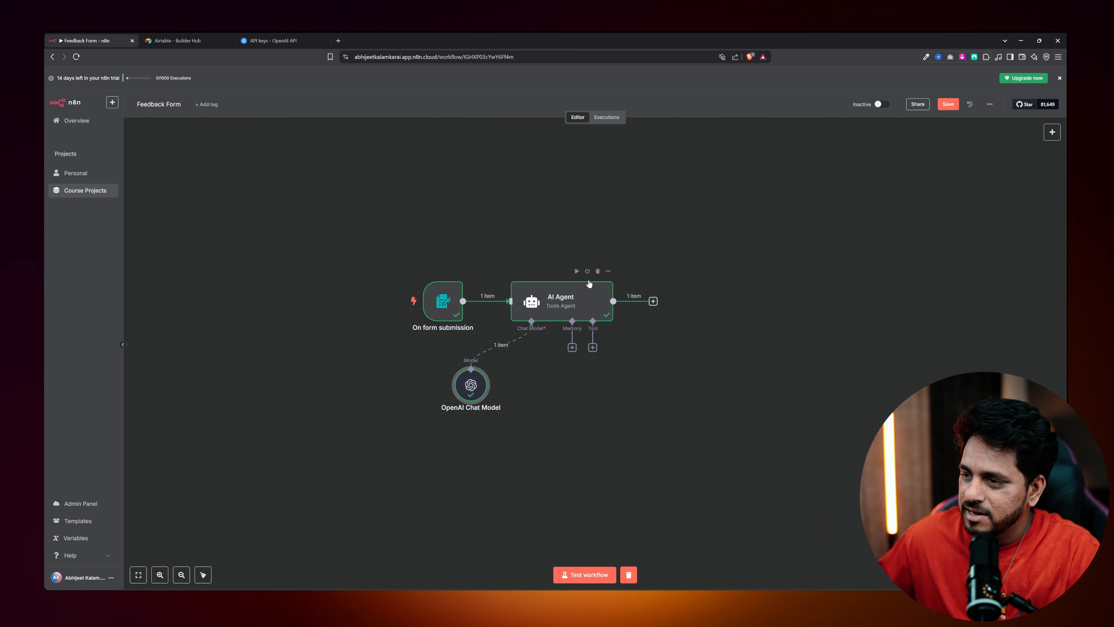
double_click(549, 303)
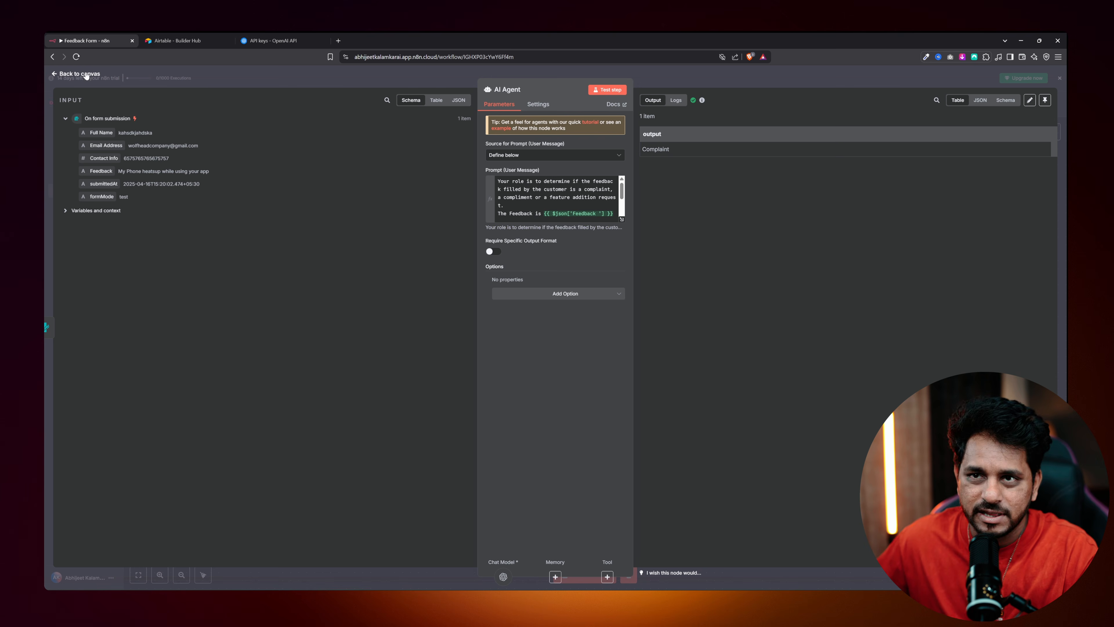
left_click(79, 74)
double_click(441, 298)
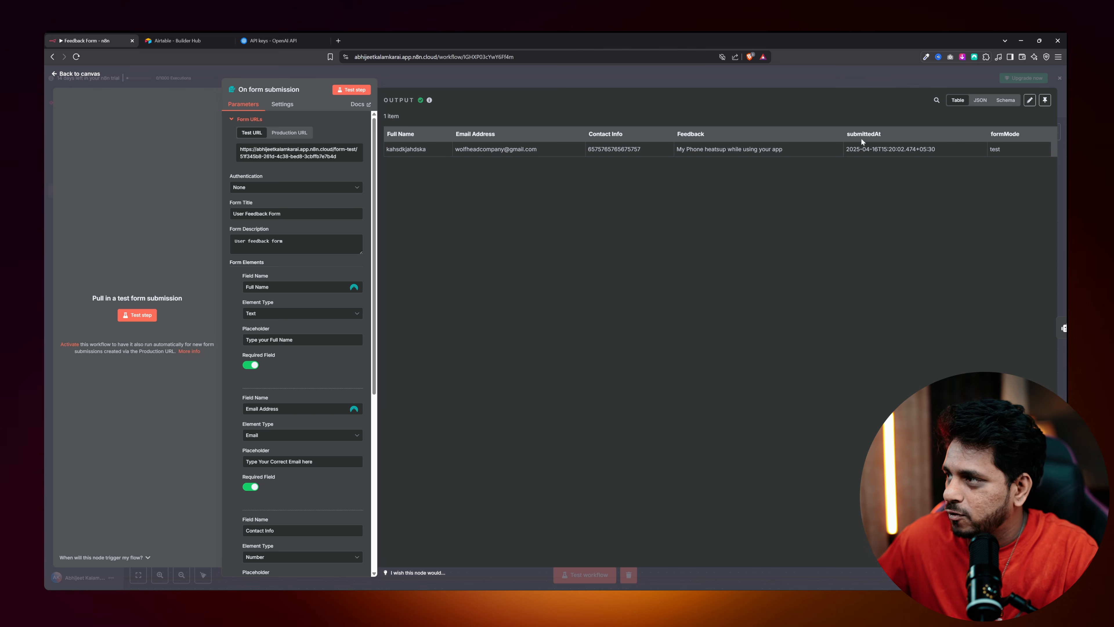
left_click(78, 74)
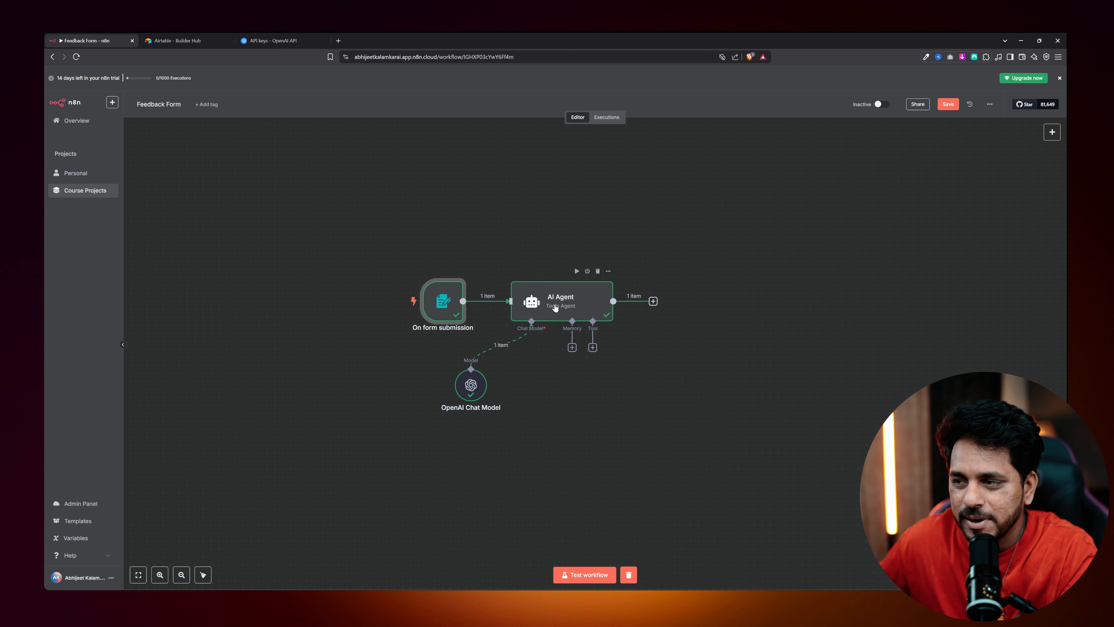
mouse_move(442, 313)
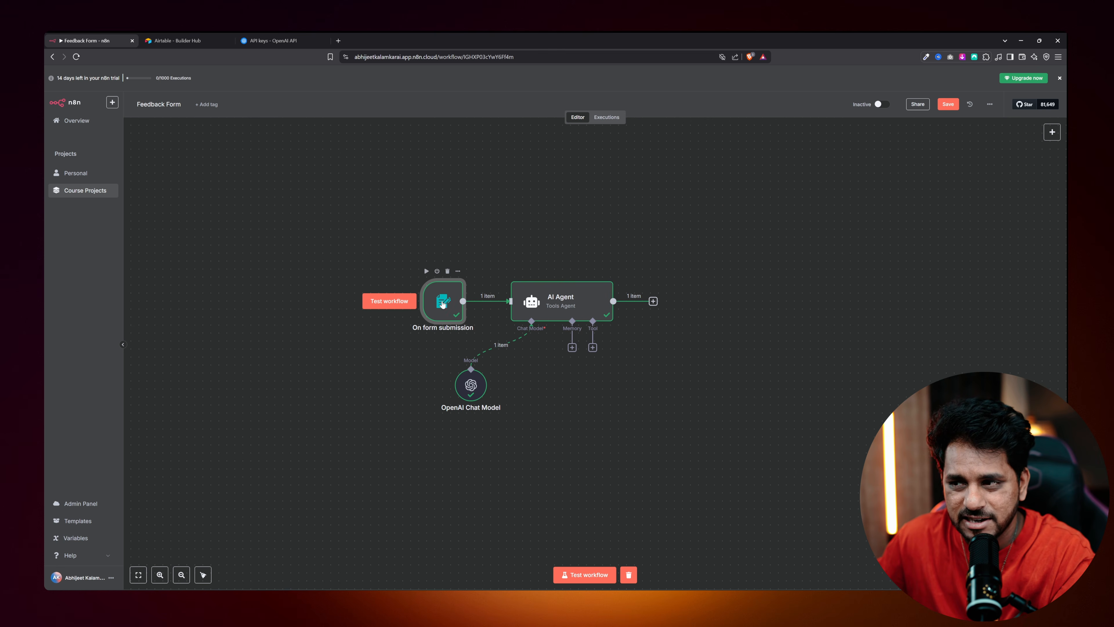
double_click(544, 313)
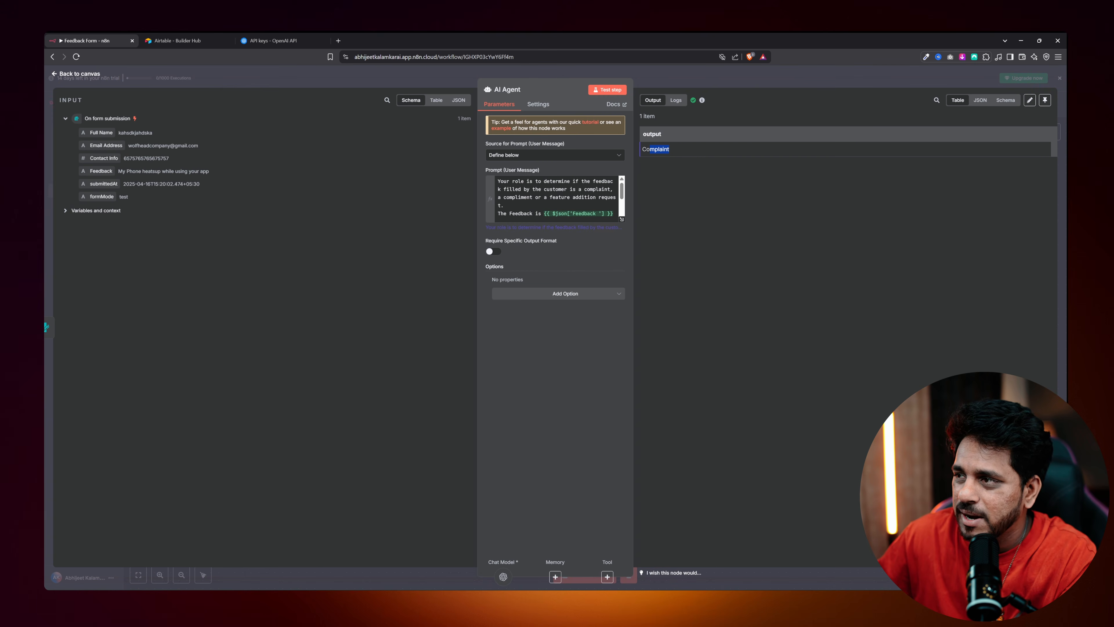
left_click(74, 74)
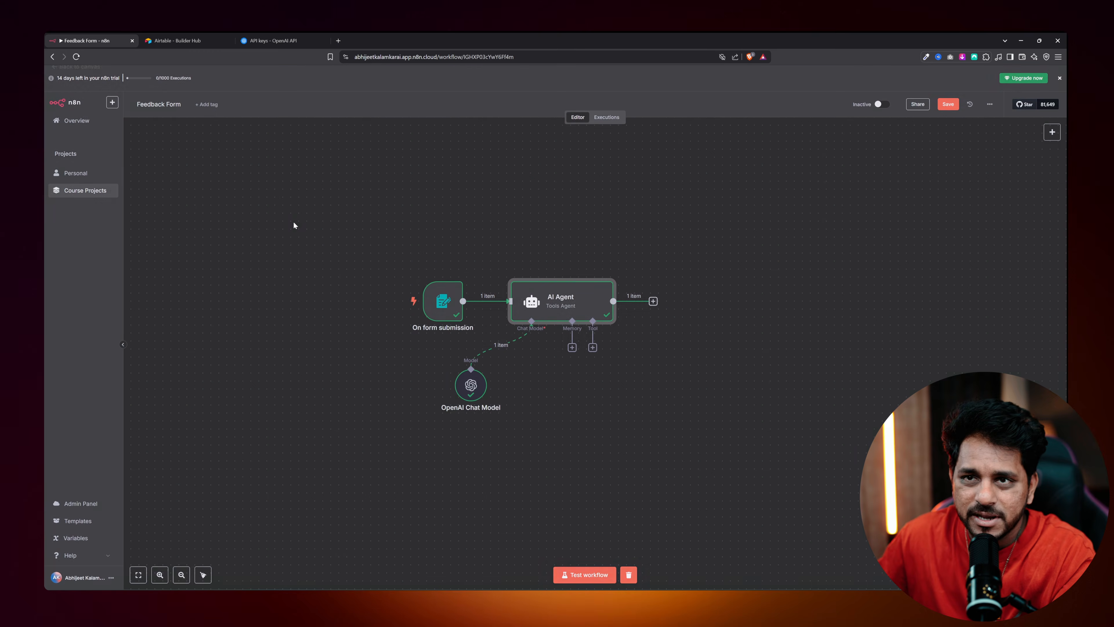
double_click(436, 300)
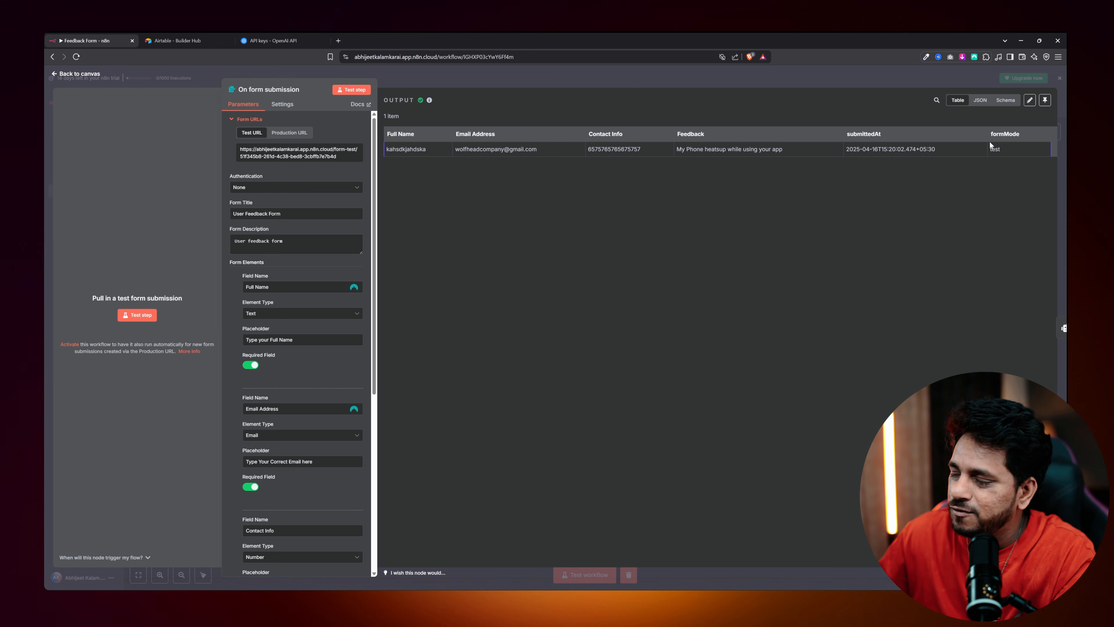
left_click(96, 75)
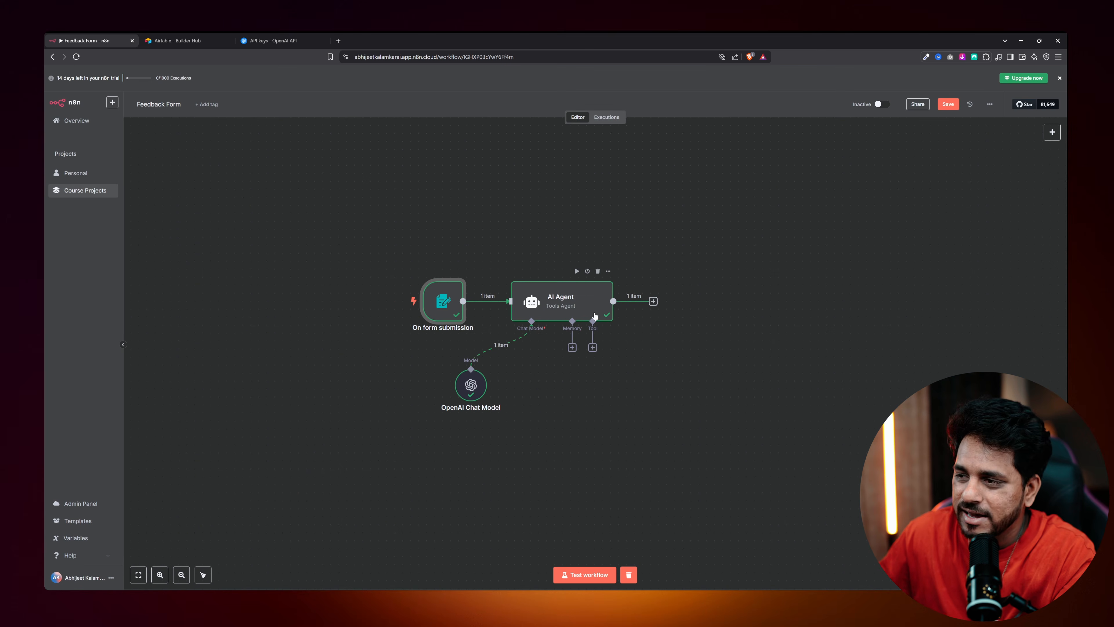
mouse_move(487, 332)
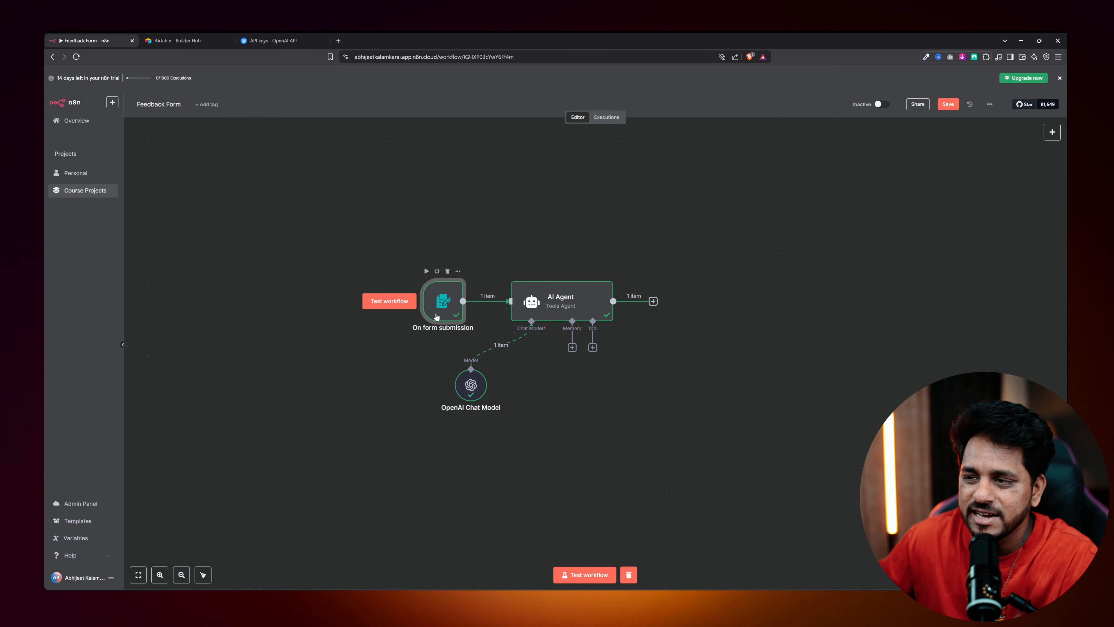
left_click_drag(442, 303, 426, 255)
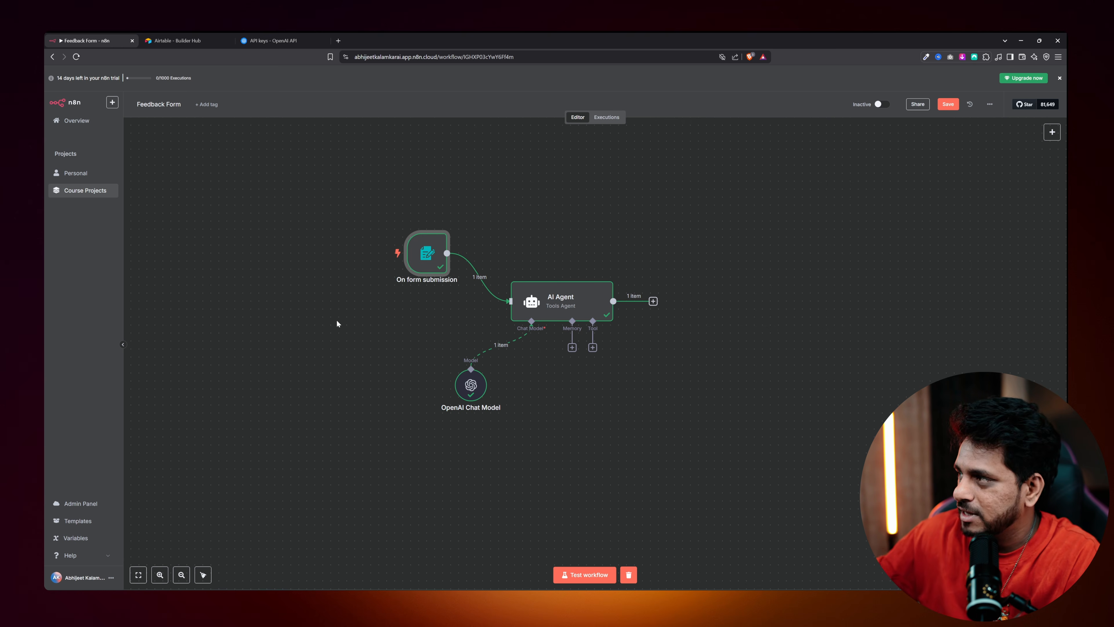
Add a Merge node from Data transformation, set to Append with 2 inputs.
left_click(1051, 132)
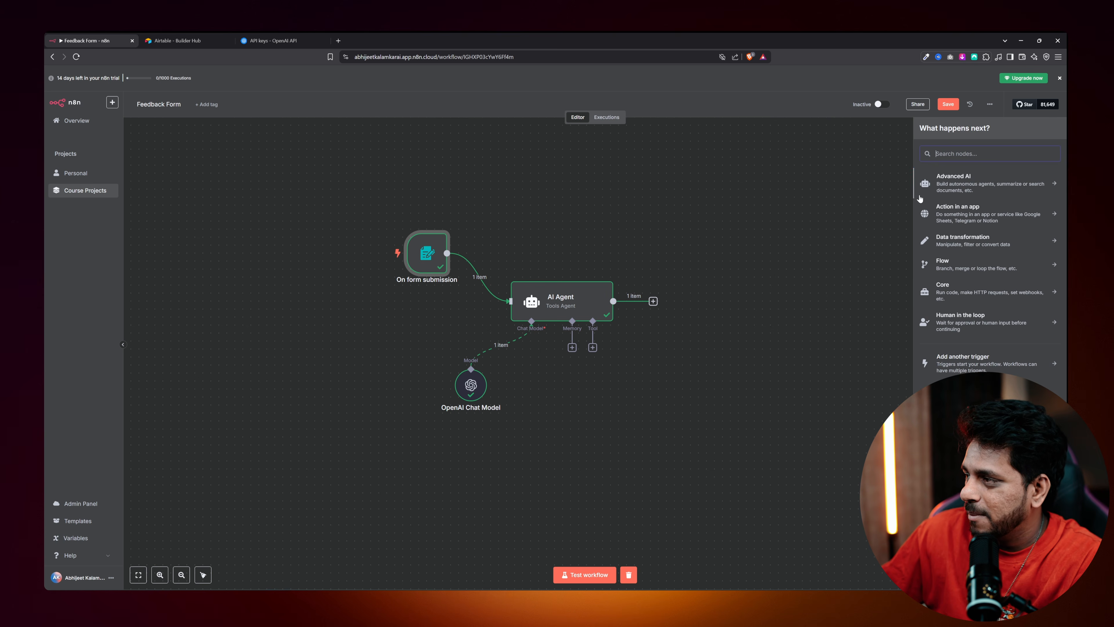
left_click(954, 239)
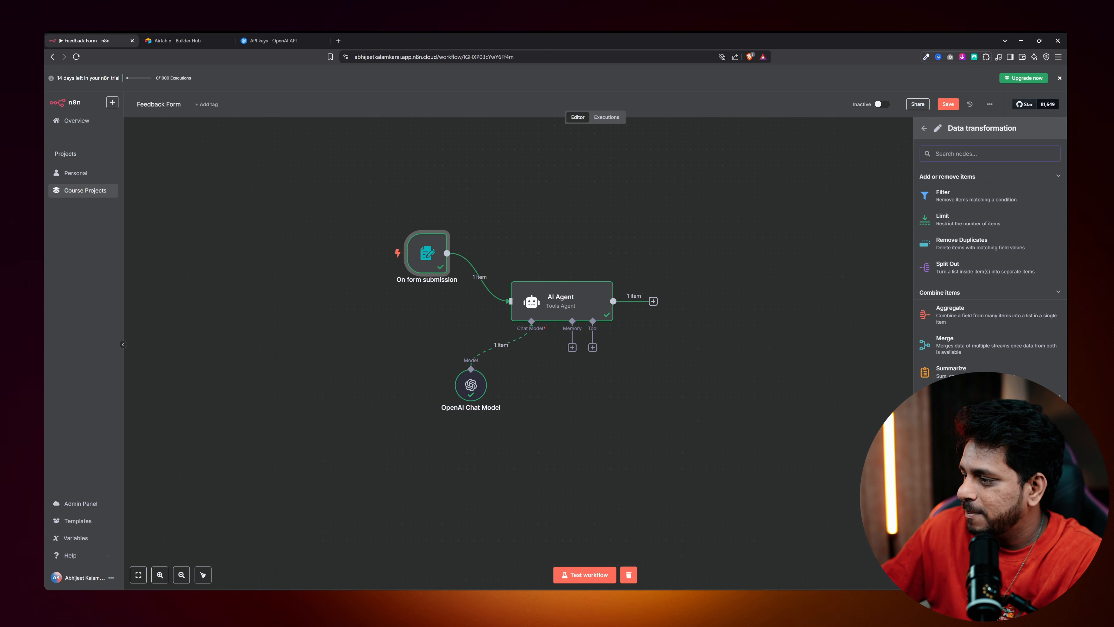
scroll(949, 250, "down", 3)
left_click(948, 242)
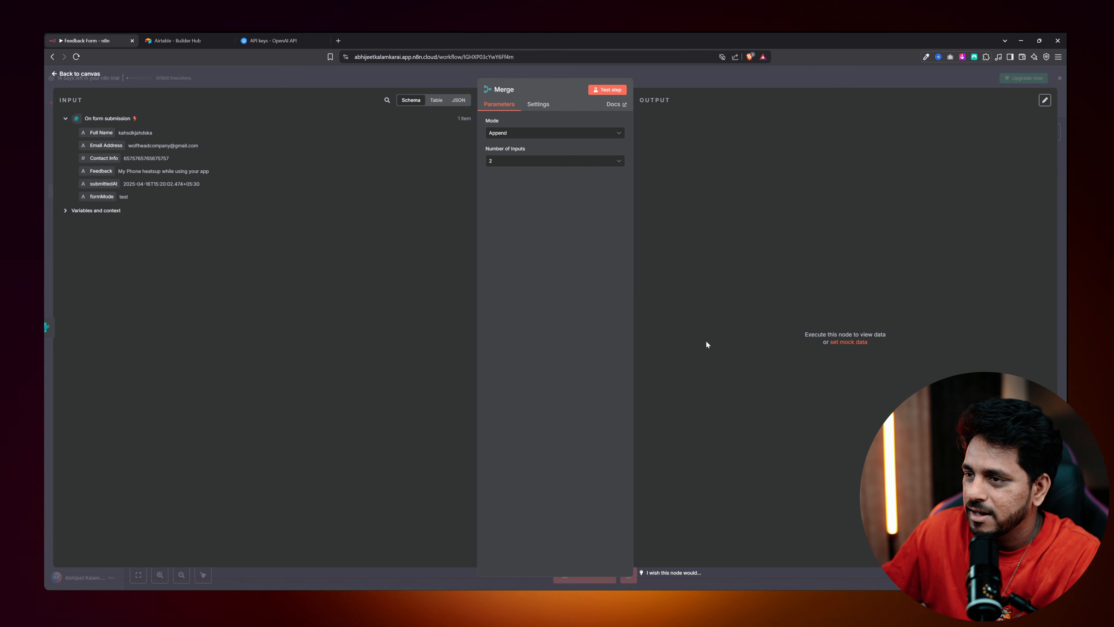
Place the Merge node to the upper right, beyond the AI Agent.
left_click(76, 74)
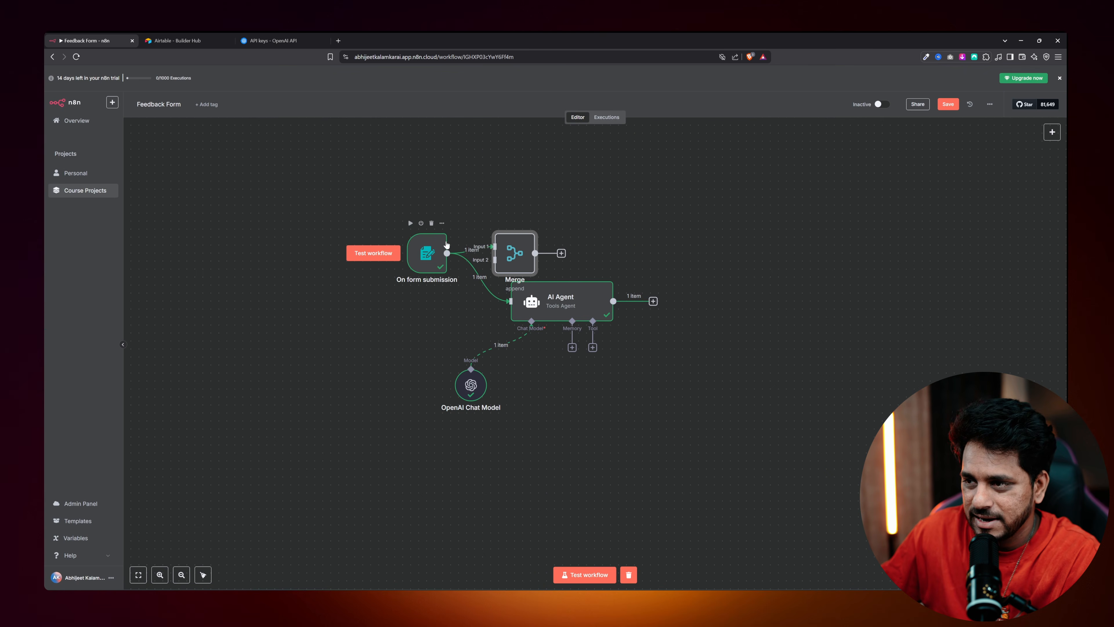
left_click_drag(511, 252, 576, 212)
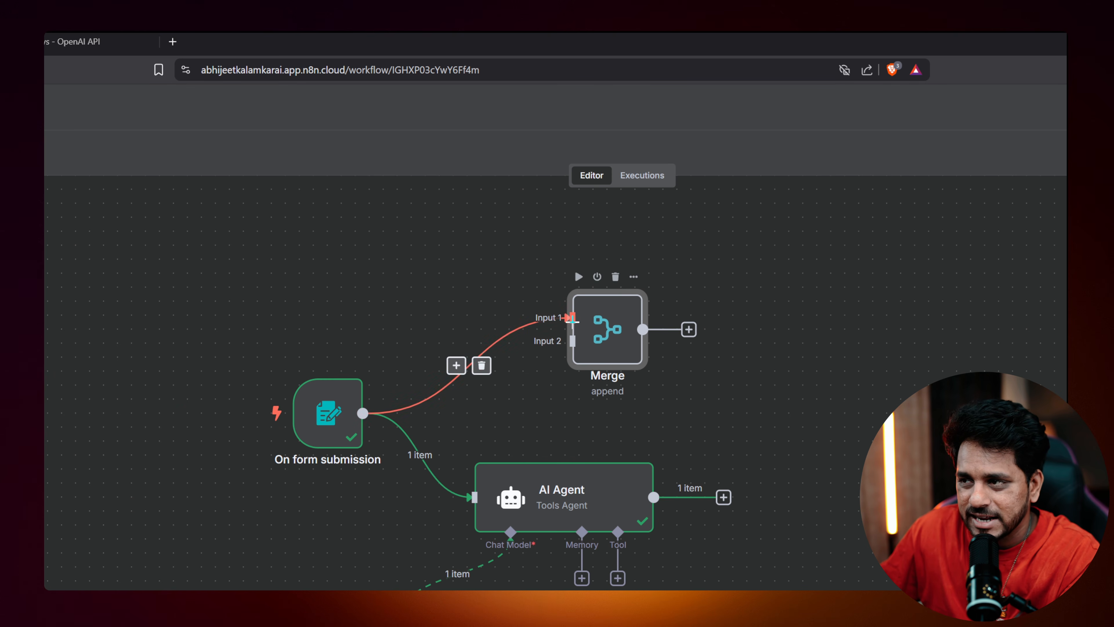
left_click_drag(596, 329, 862, 328)
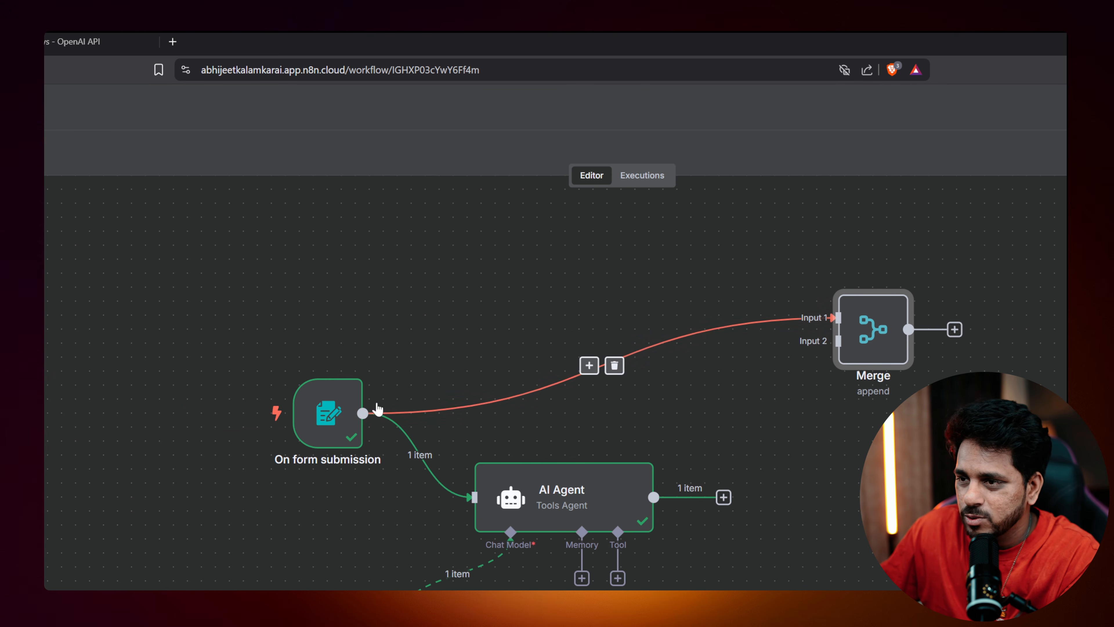
Review the form submission and AI Agent node outputs.
left_click(333, 414)
double_click(332, 414)
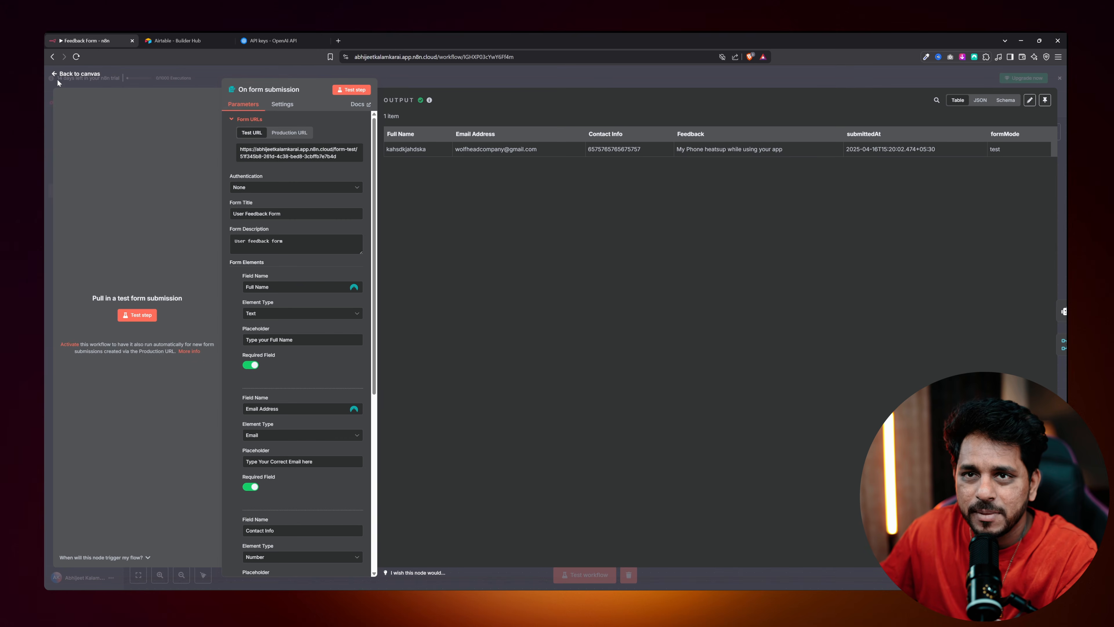
left_click(58, 81)
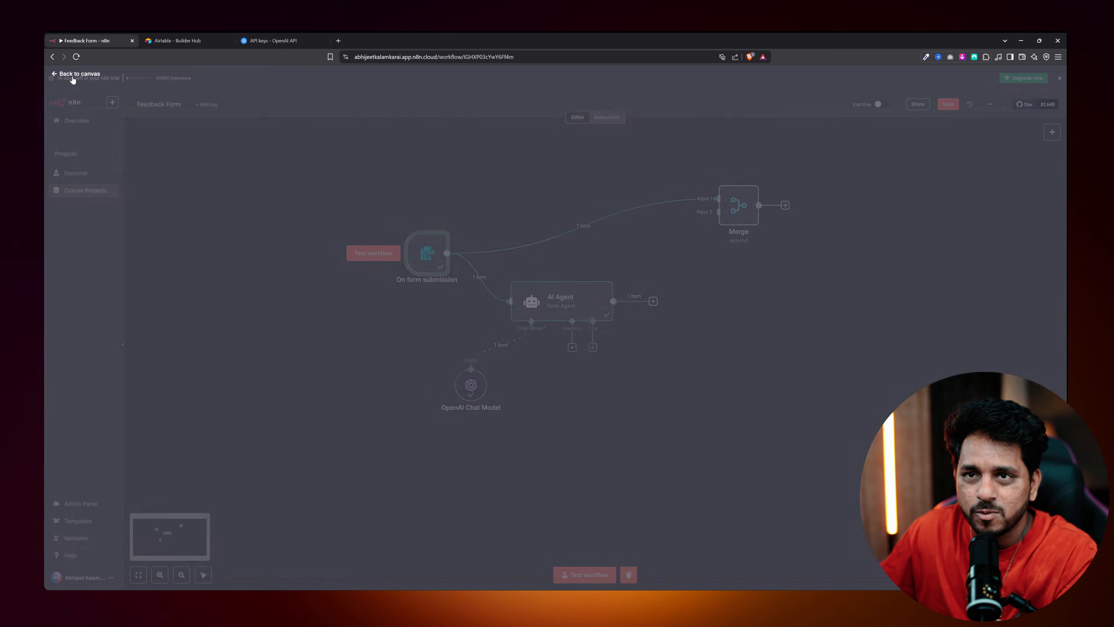
double_click(551, 297)
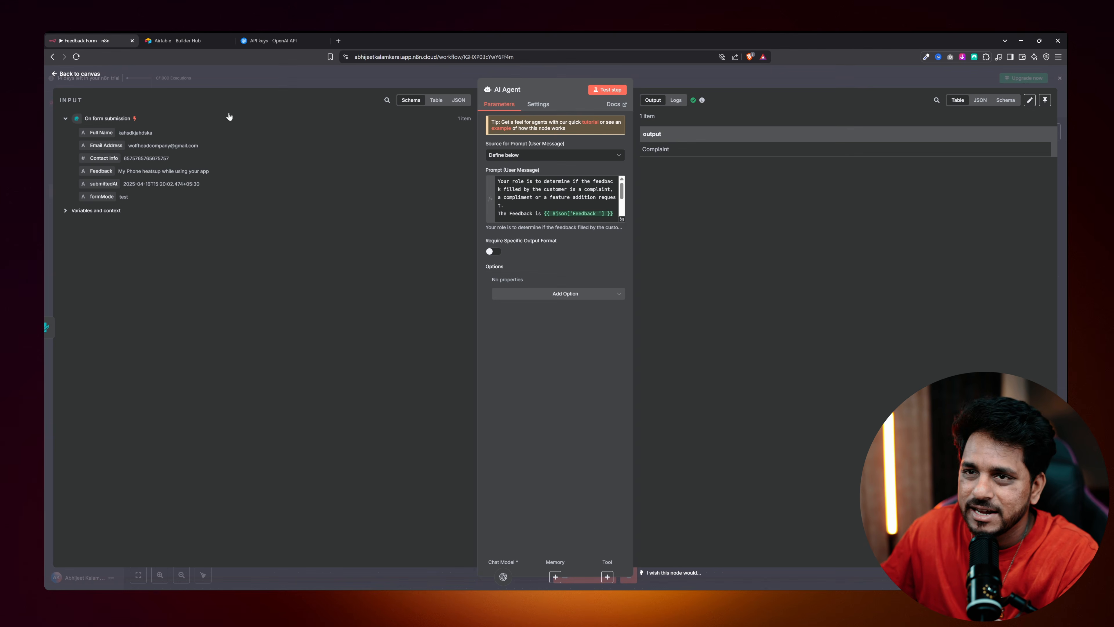
left_click(72, 75)
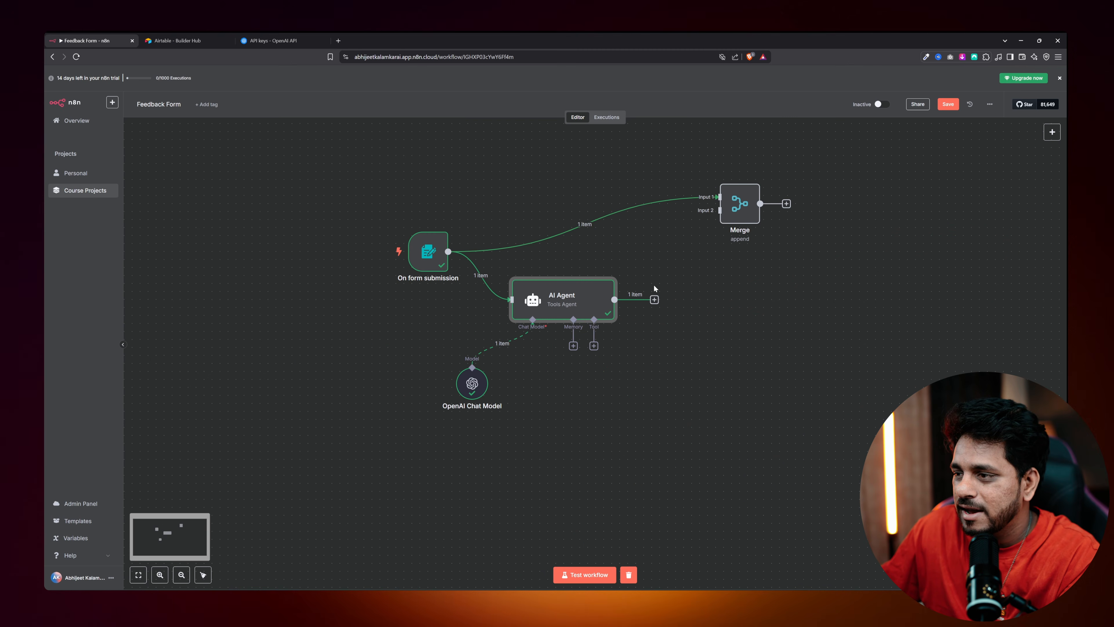
Wire the AI Agent output into Merge Input 2, nudge Merge upward, and start a test run.
left_click_drag(614, 299, 713, 214)
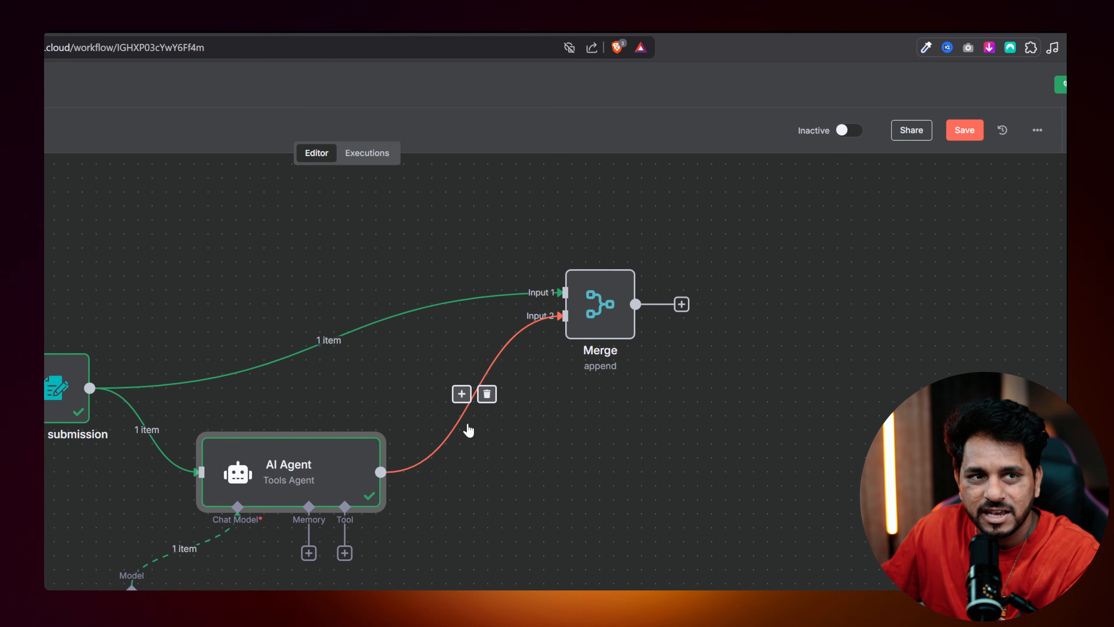
left_click(606, 304)
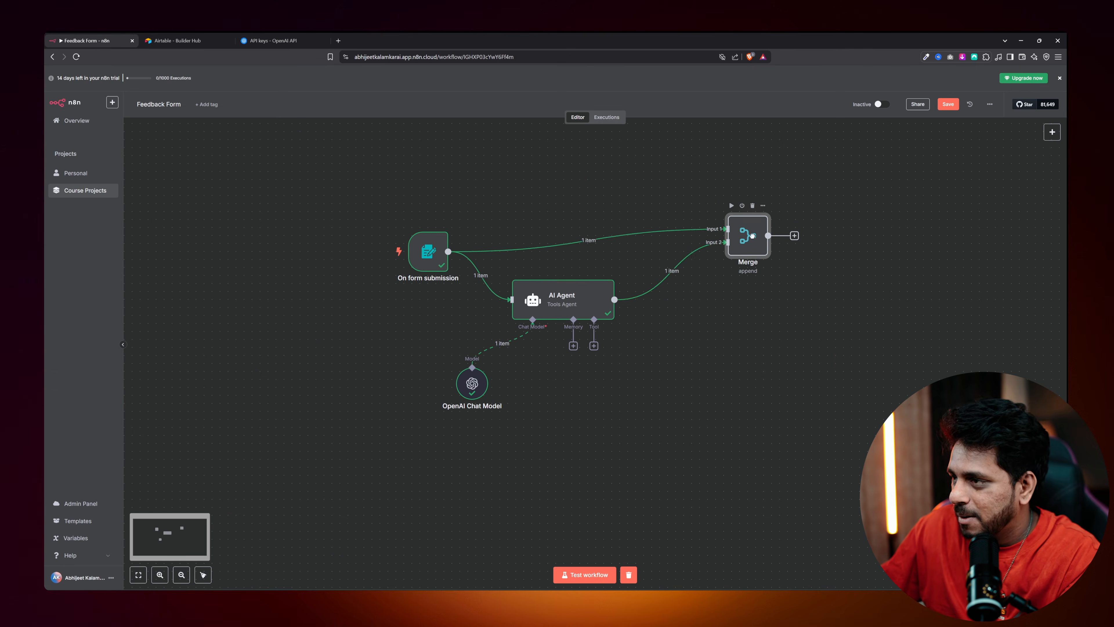
left_click_drag(752, 235, 751, 220)
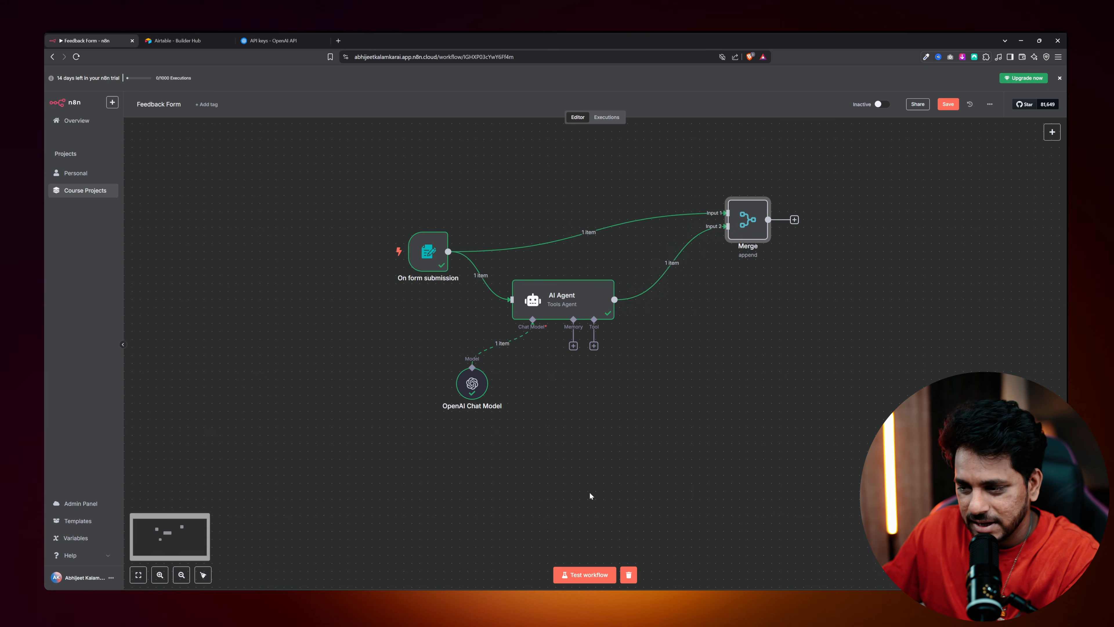
left_click(585, 575)
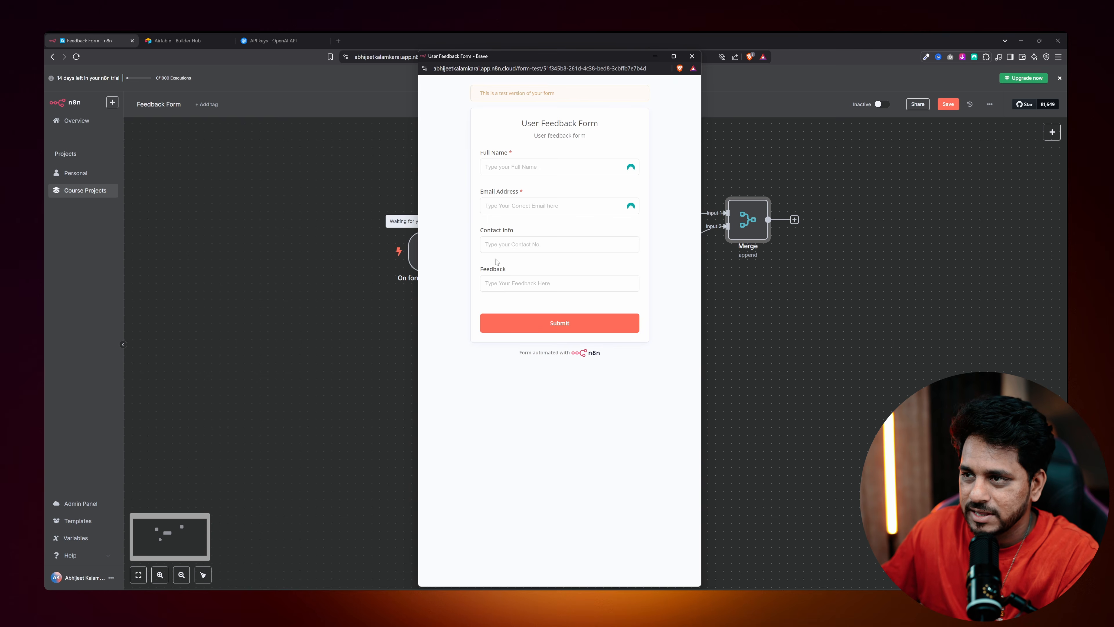
Fill the test form with a name, e-mail, contact number and a feature-request feedback, then submit.
type("sdfgsdfgsfdsfds")
key("Tab")
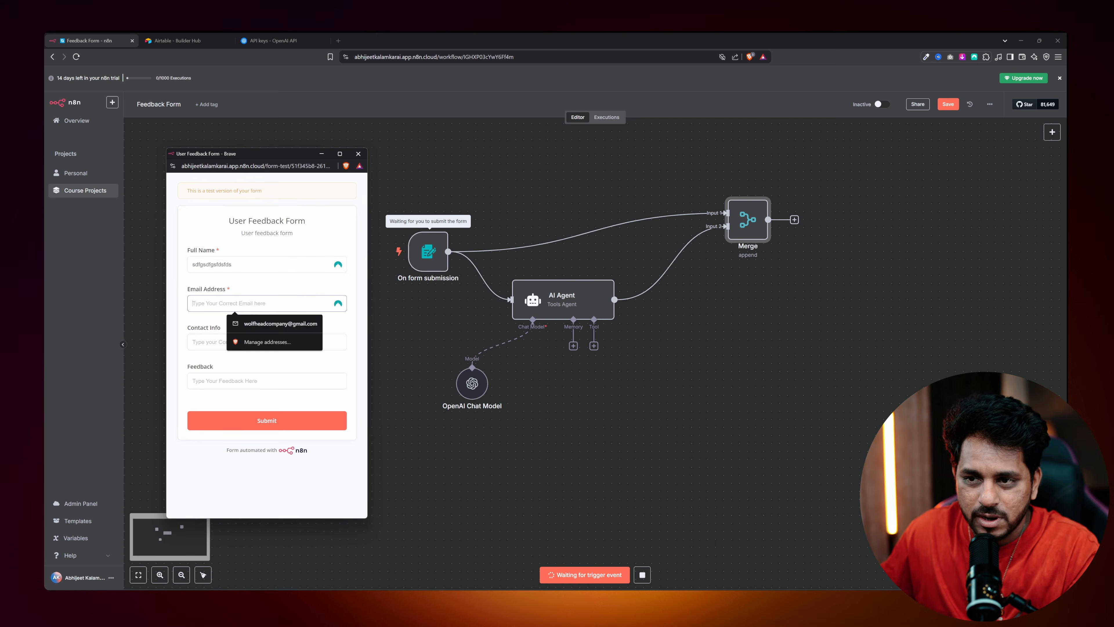
type("asfdsfdsdfsfds")
left_click(206, 339)
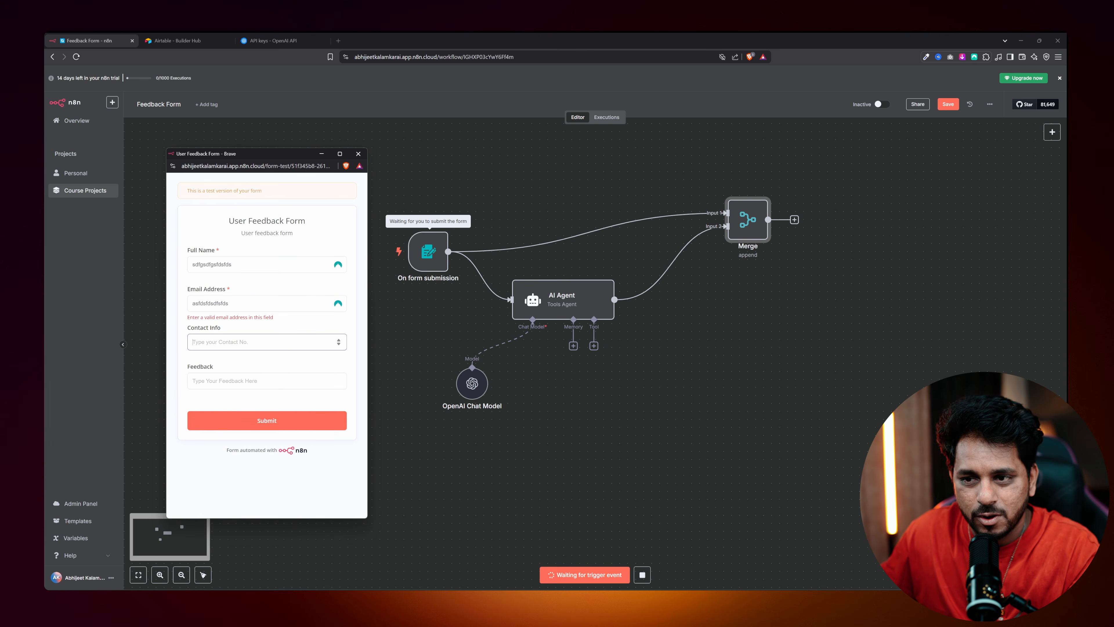
type("3465435646465456")
key("Tab")
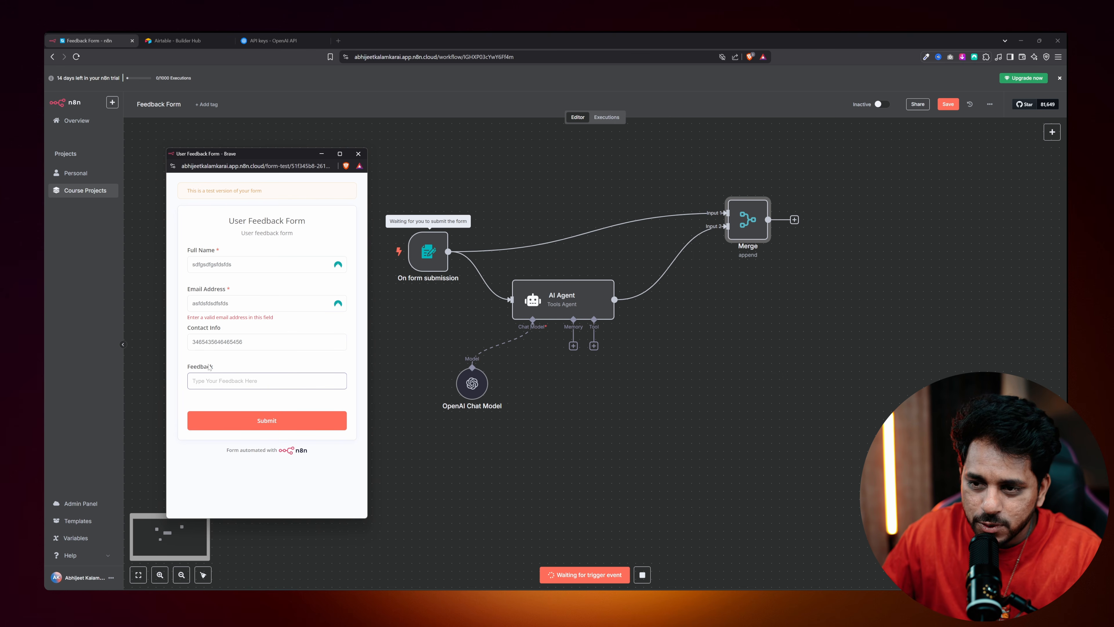
type("I want you to add one feature")
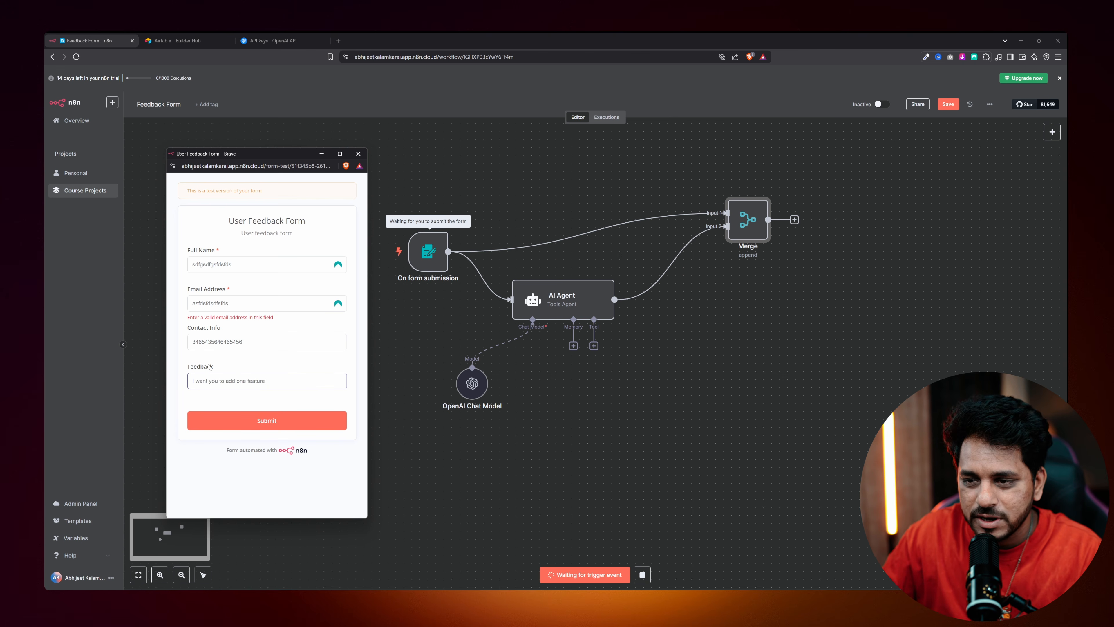
type(" which is how to create your ow")
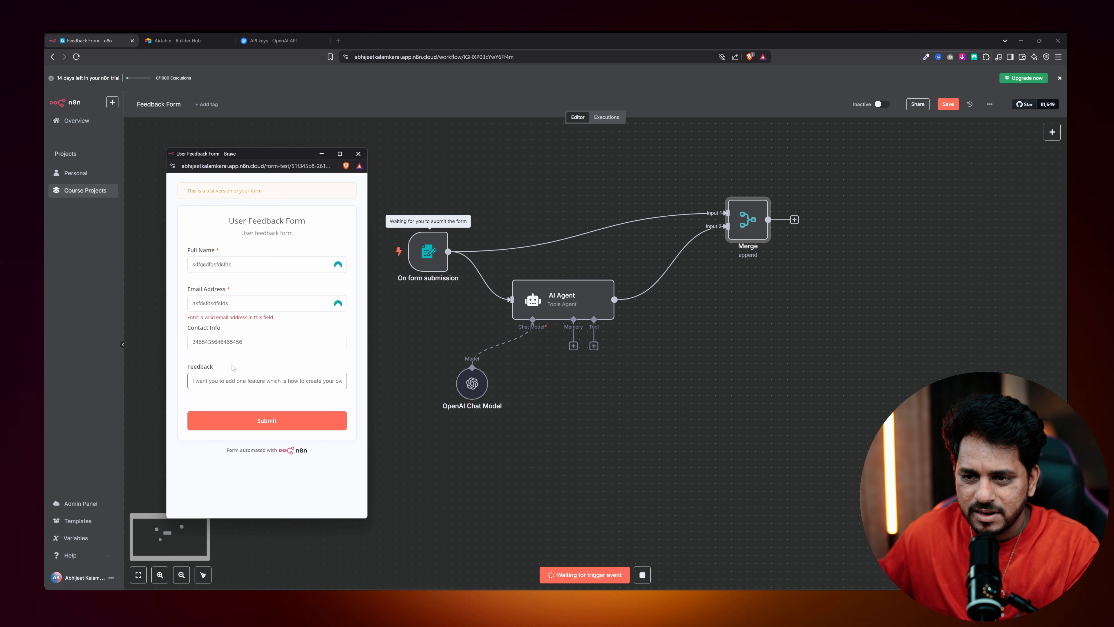
left_click(261, 419)
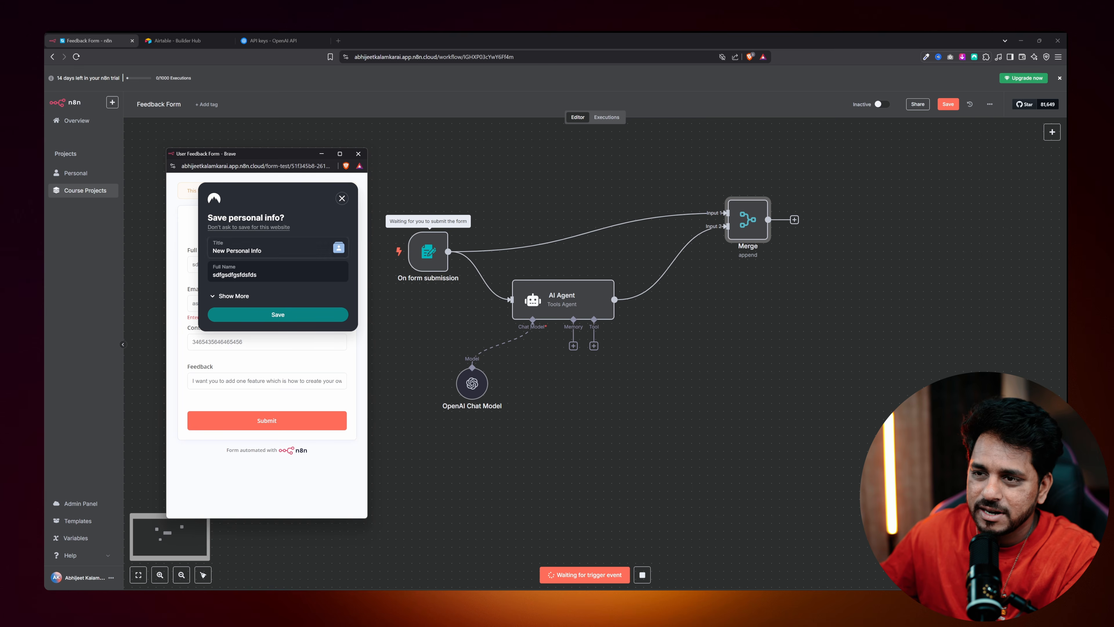
Dismiss the NordPass prompt, replace the invalid e-mail with a saved address, resubmit and close the form.
left_click(251, 428)
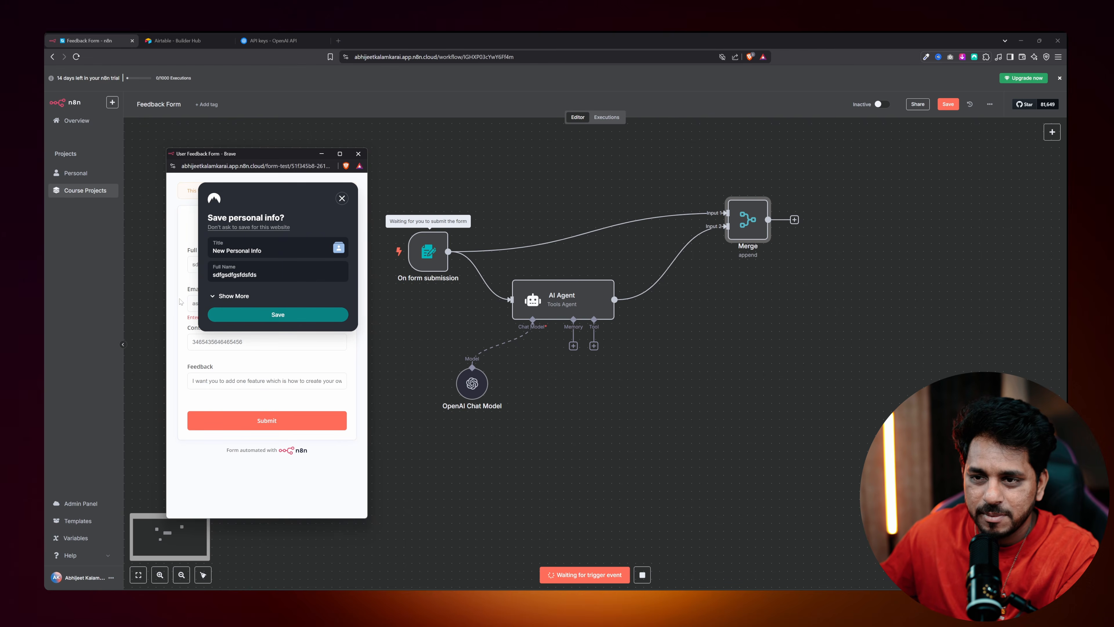
left_click(342, 198)
left_click(263, 303)
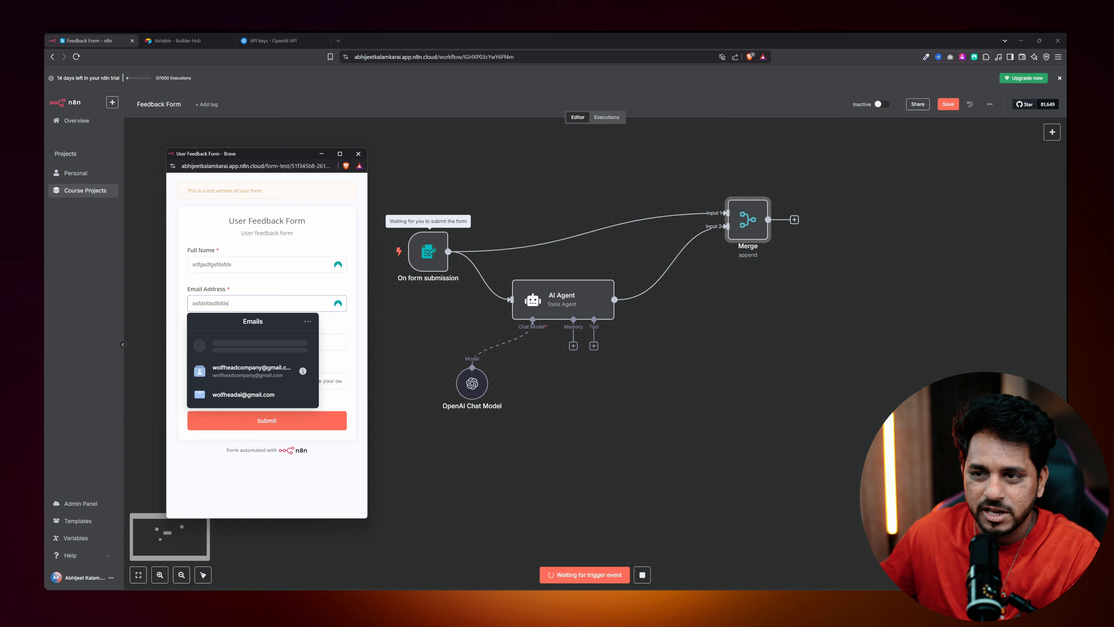
key("ctrl+a")
key("BackSpace")
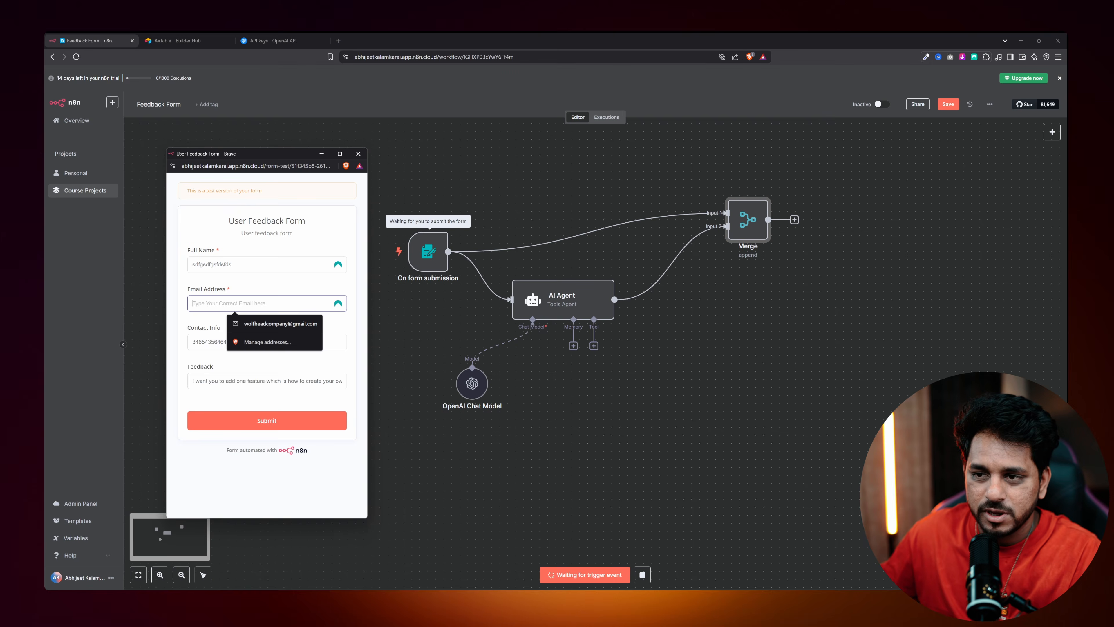
left_click(219, 409)
left_click(264, 424)
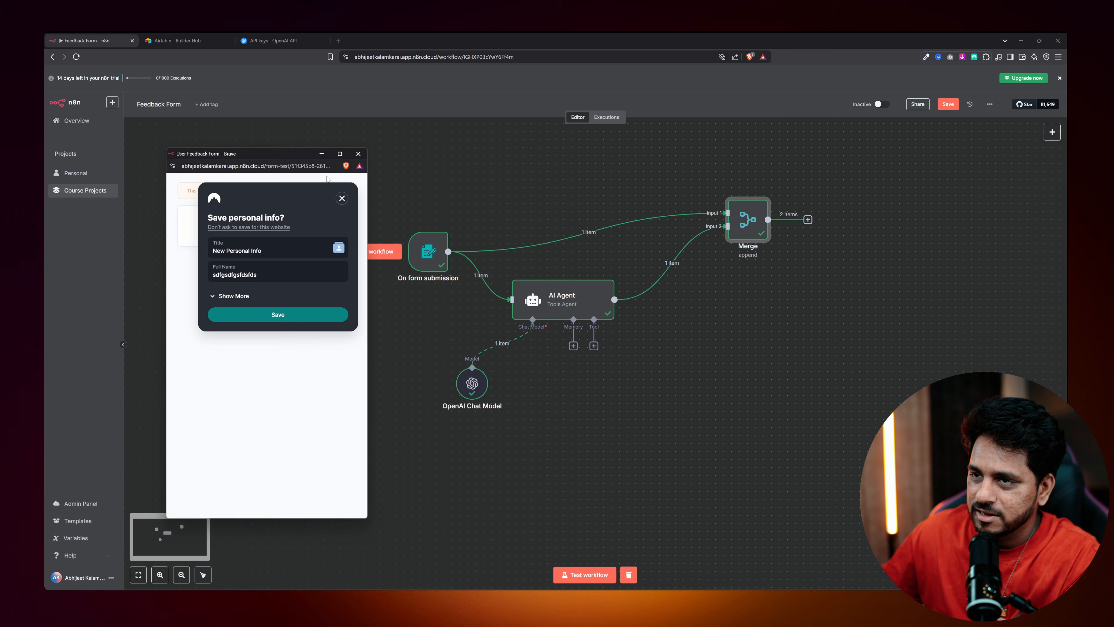
left_click(358, 155)
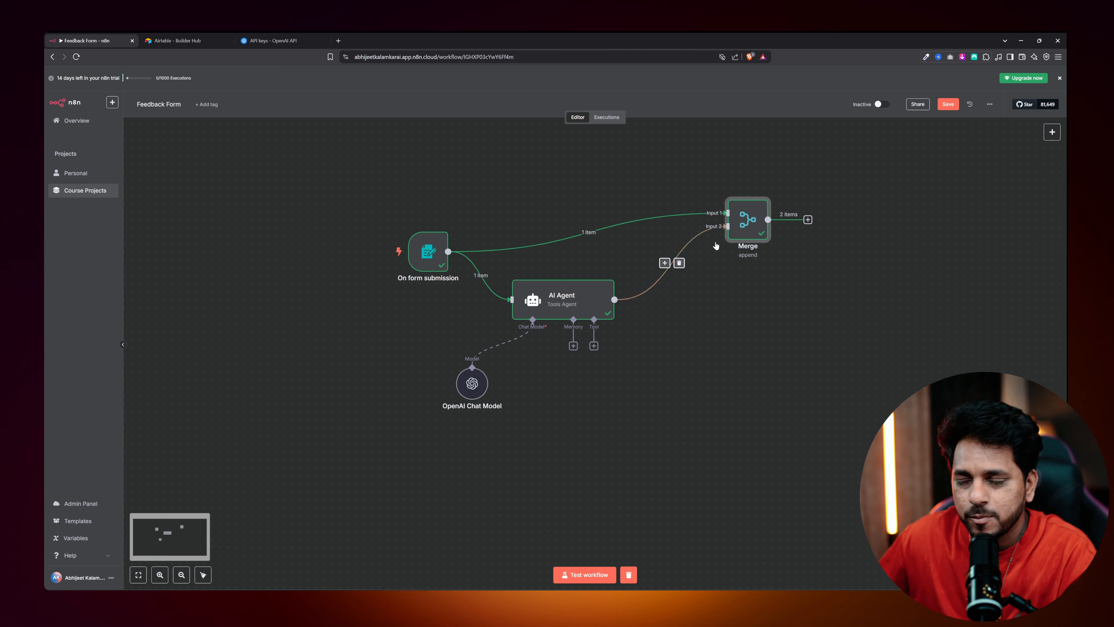
Check the Merge and AI Agent outputs, then reopen Merge showing '3) Feature Addition Request' as a separate item.
double_click(743, 224)
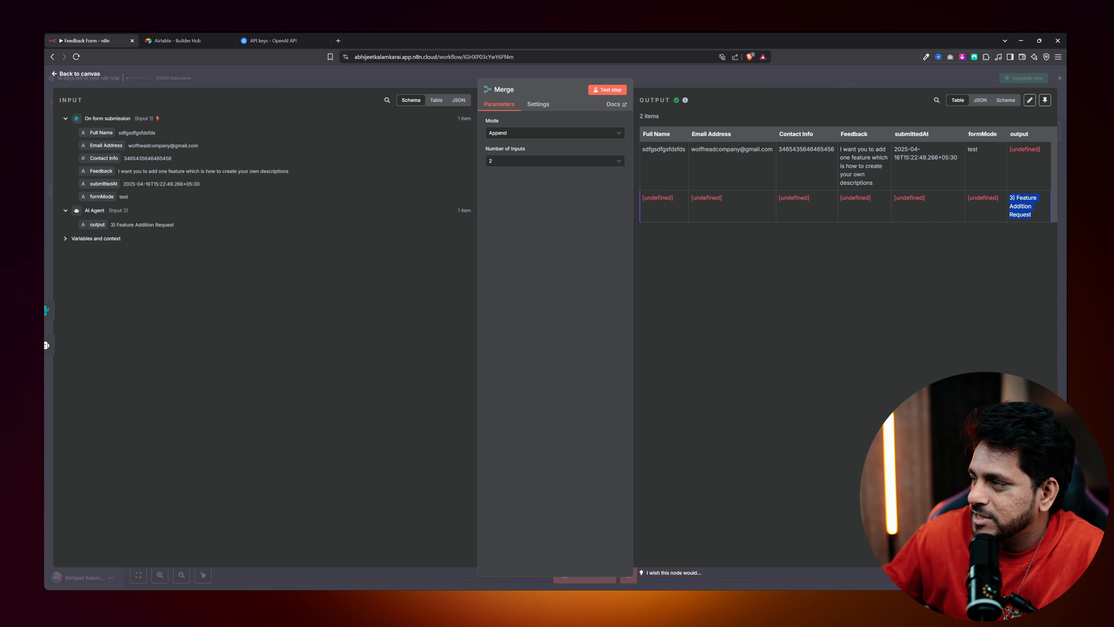
left_click(100, 78)
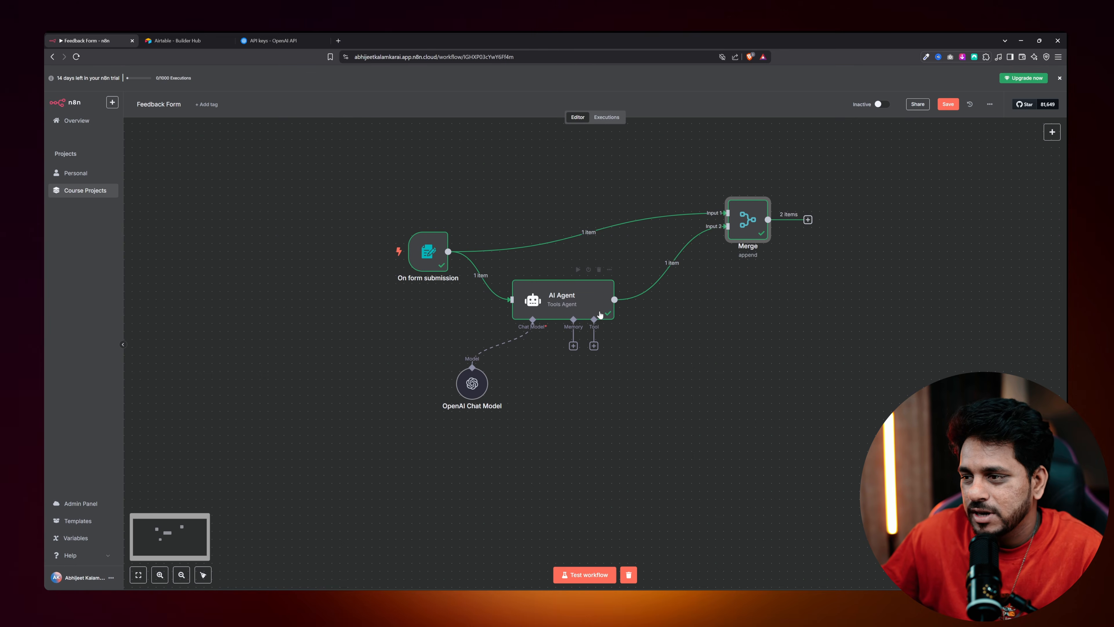
mouse_move(758, 237)
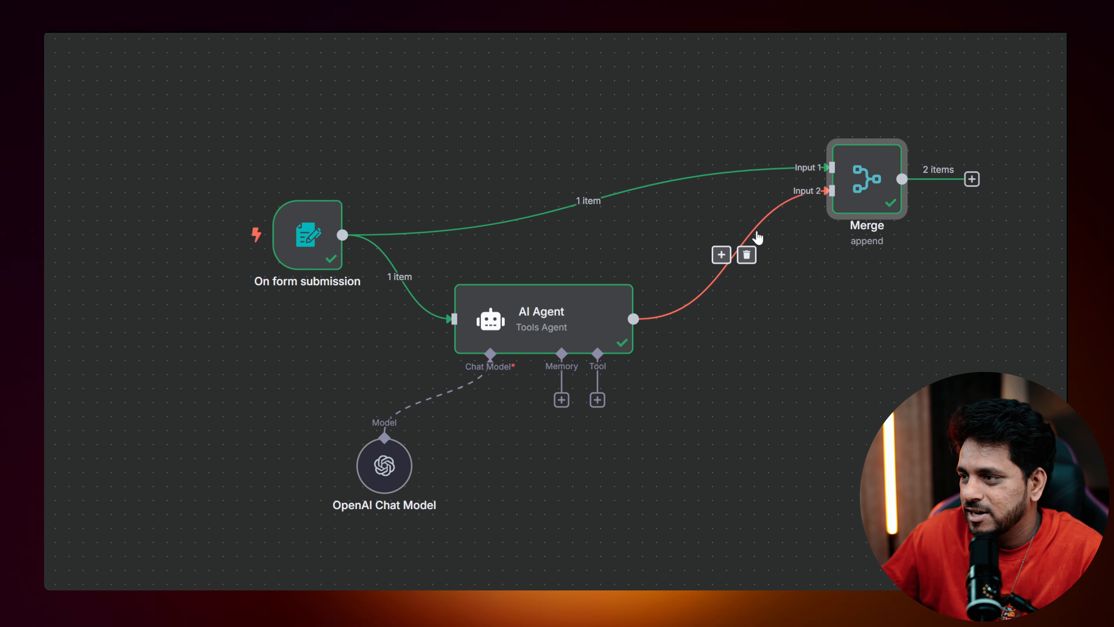
double_click(533, 334)
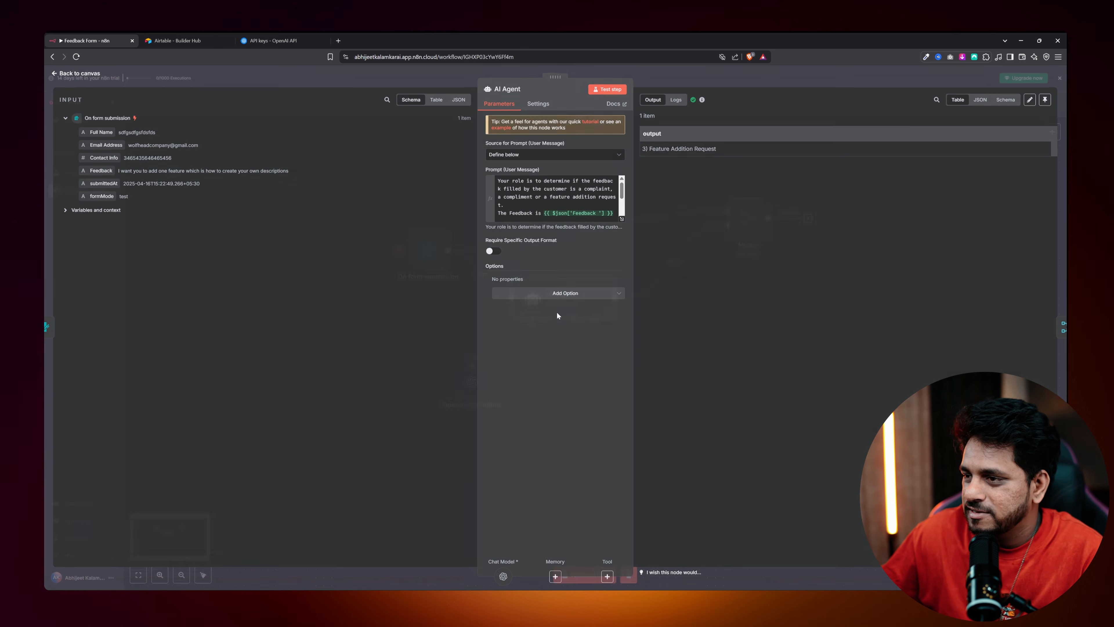
left_click(85, 76)
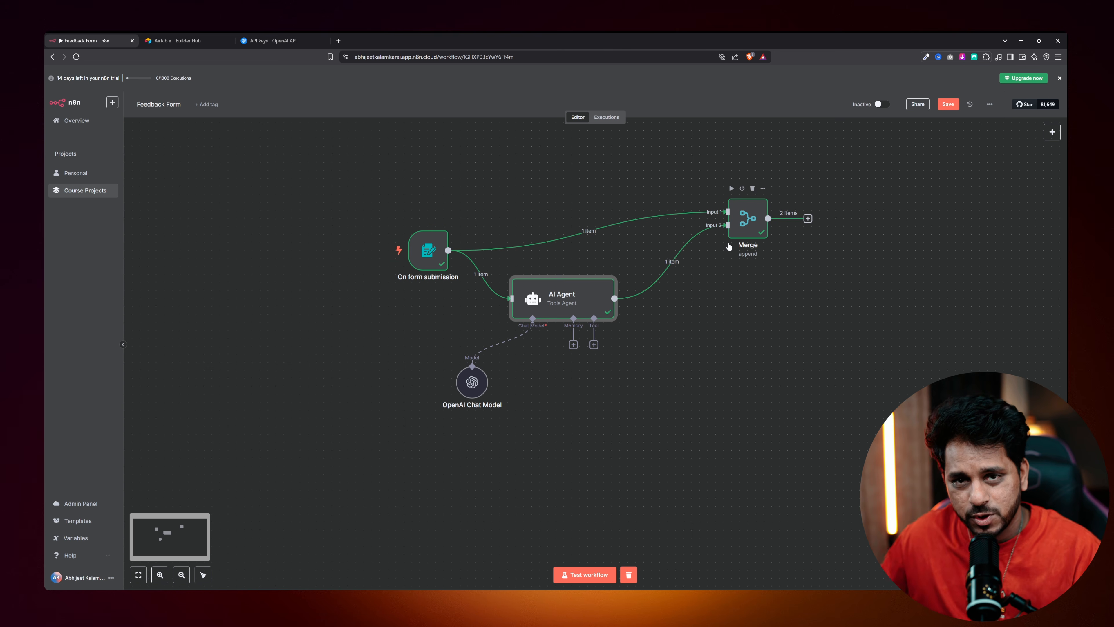
double_click(748, 224)
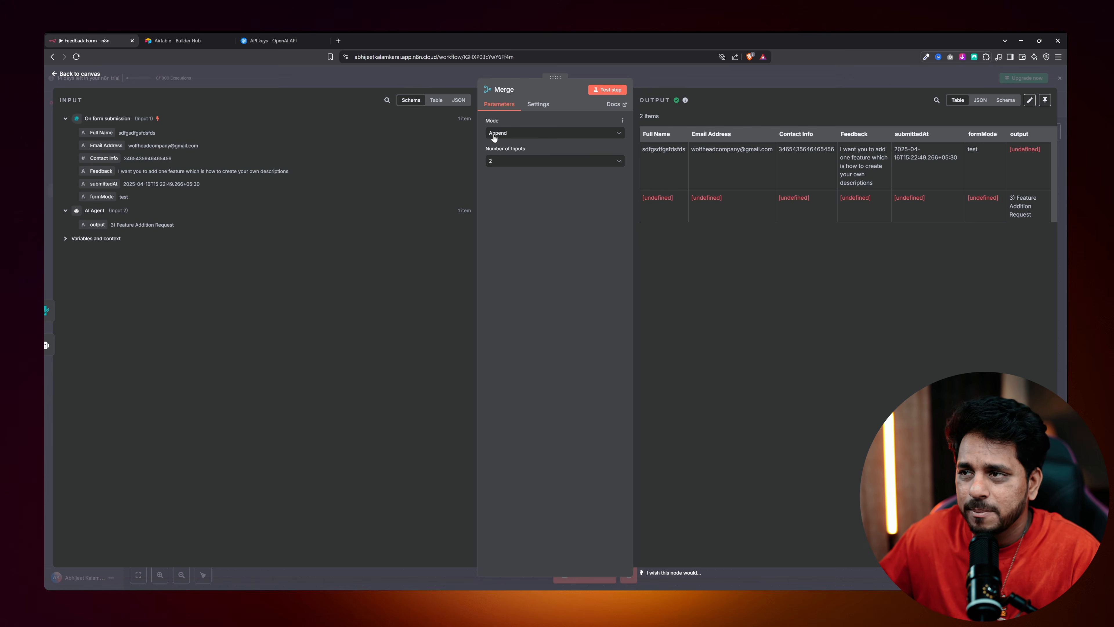
Set Merge Mode to Combine by Position and test the step to get one merged item.
left_click(517, 135)
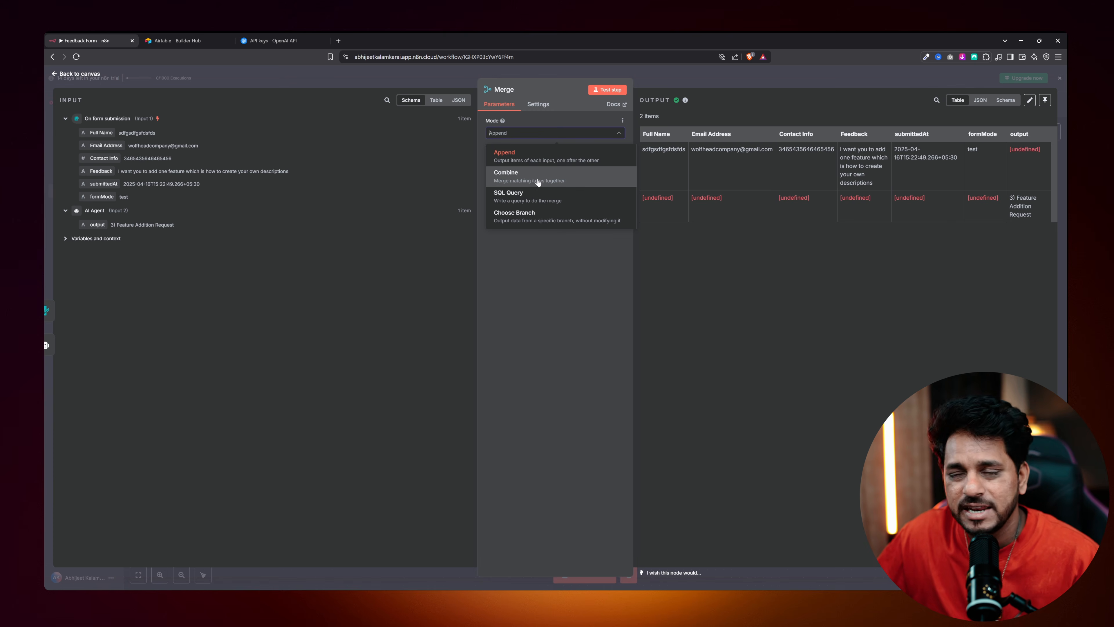
left_click(538, 181)
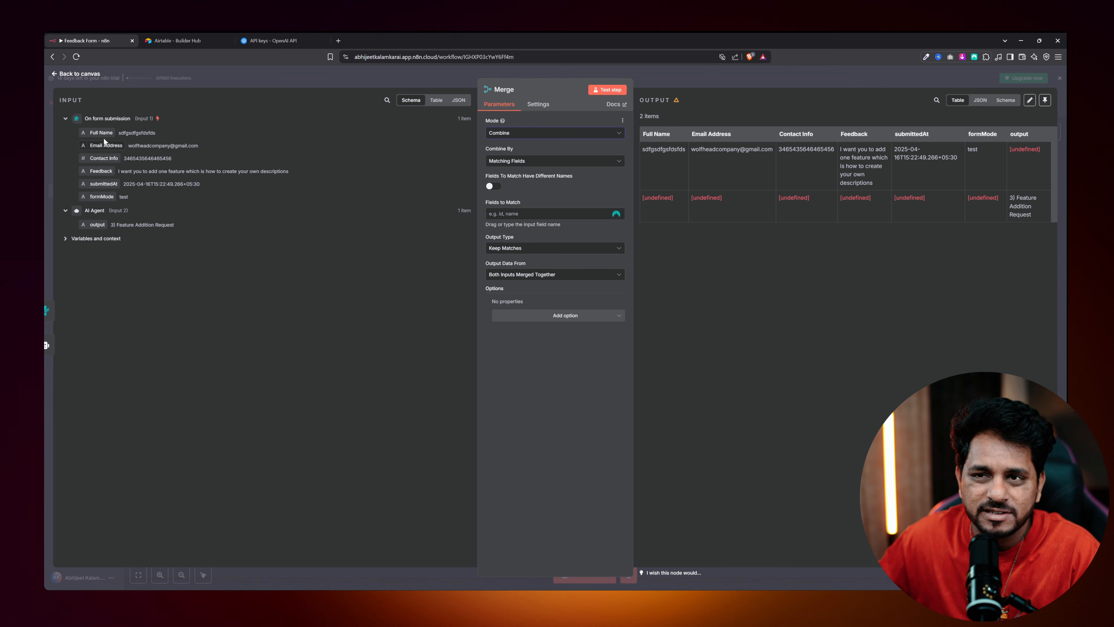
left_click(494, 160)
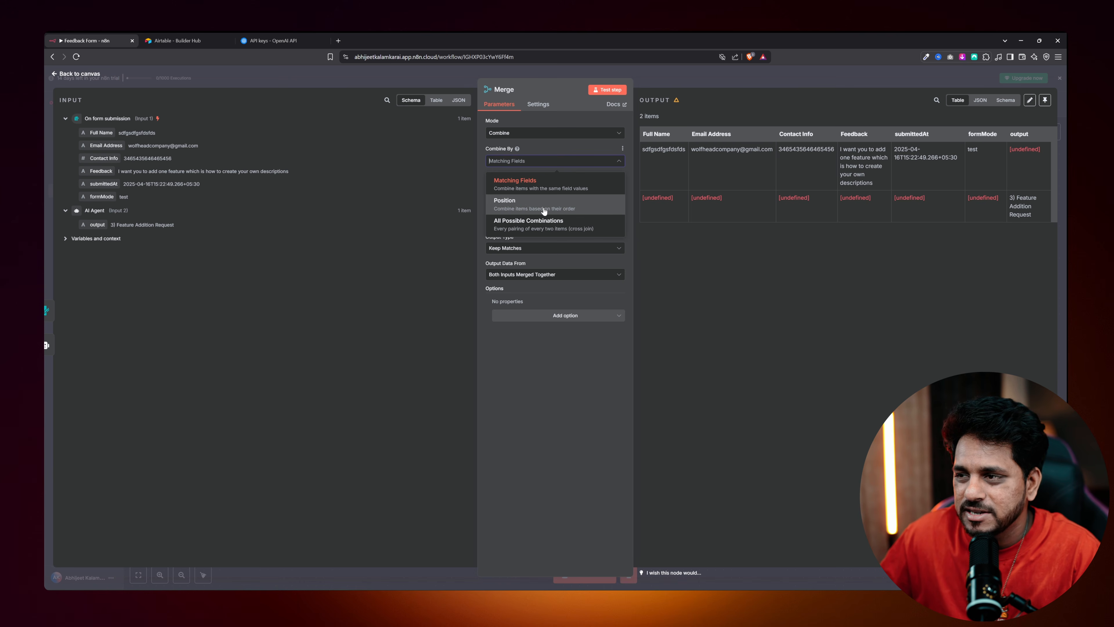
left_click(543, 212)
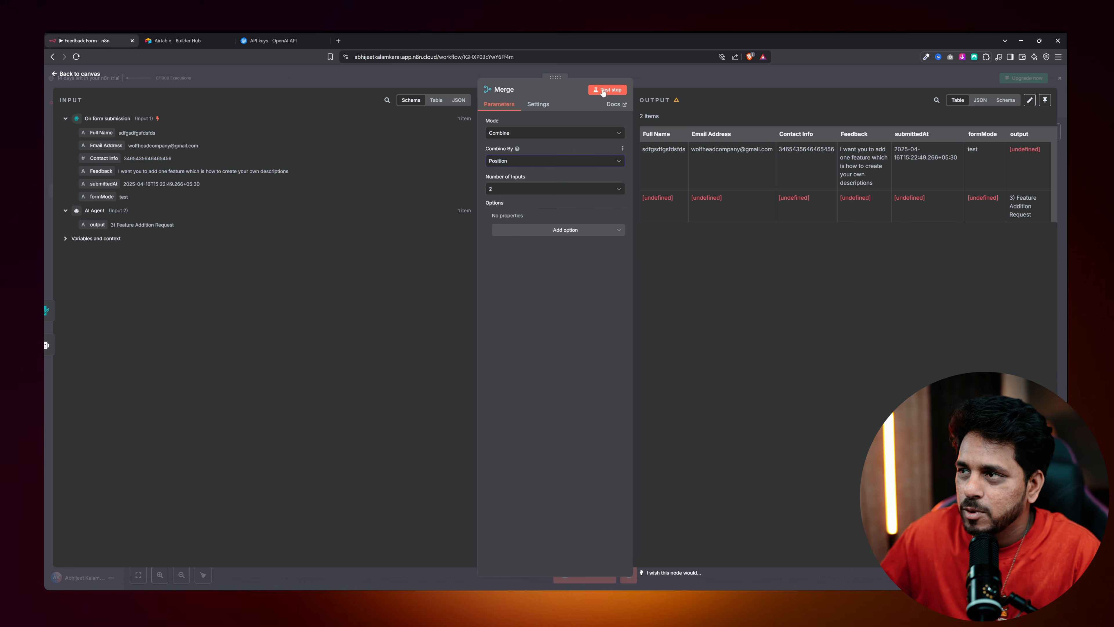
left_click(604, 90)
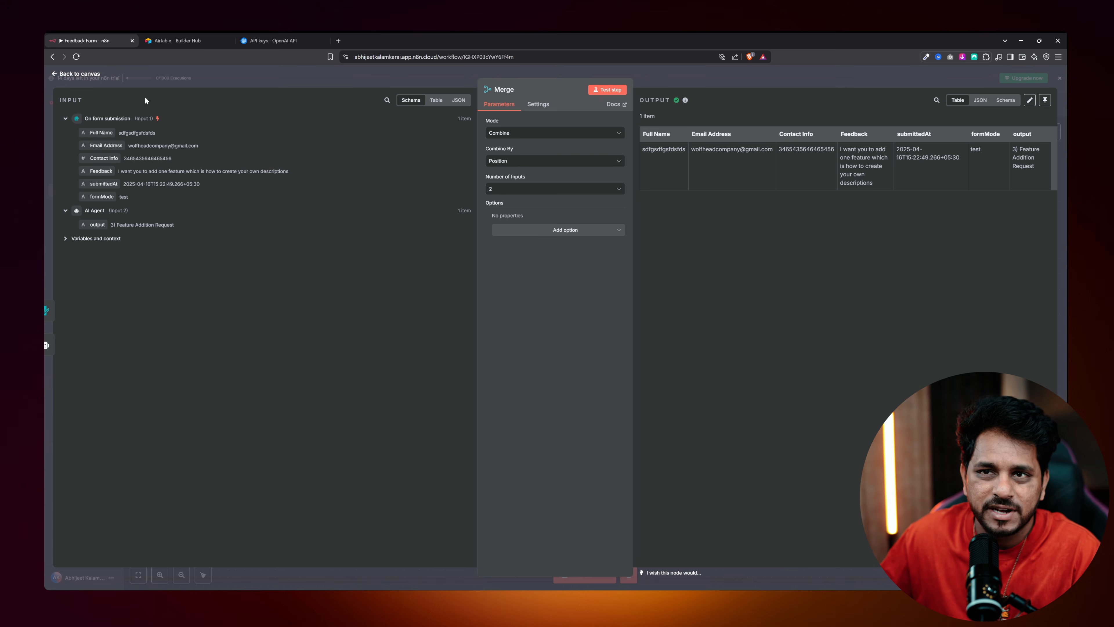
left_click(77, 75)
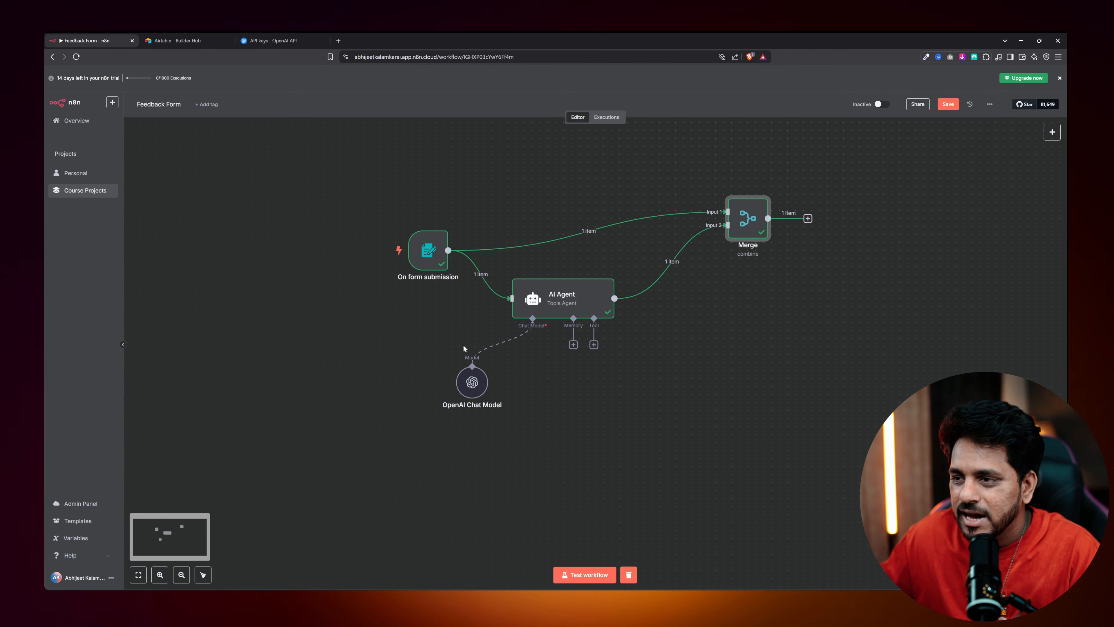
Rerun the test with feedback 'The app is amaing' and open Merge to see the Compliment result.
left_click(580, 575)
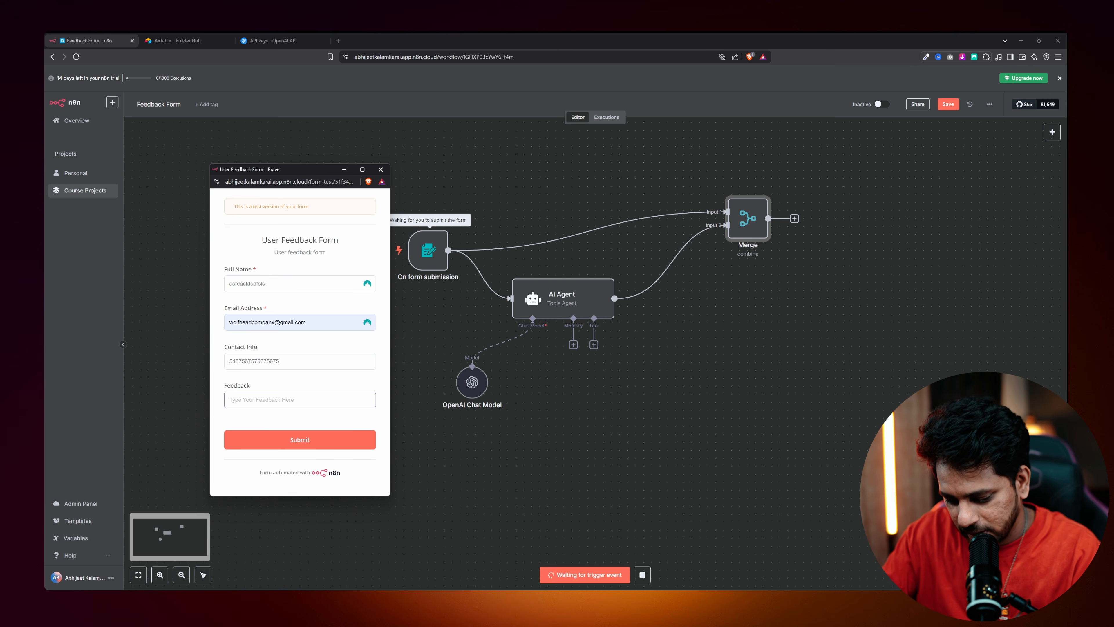
key("BackSpace")
key("BackSpace")
key("BackSpace")
key("BackSpace")
key("BackSpace")
key("BackSpace")
key("BackSpace")
key("BackSpace")
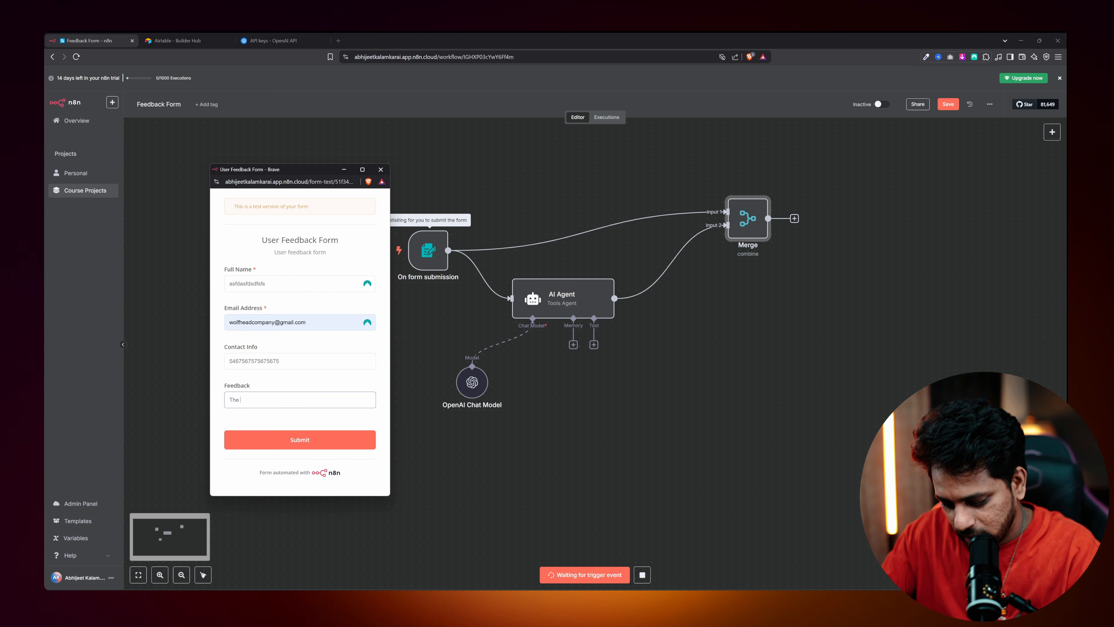
type("app is amai")
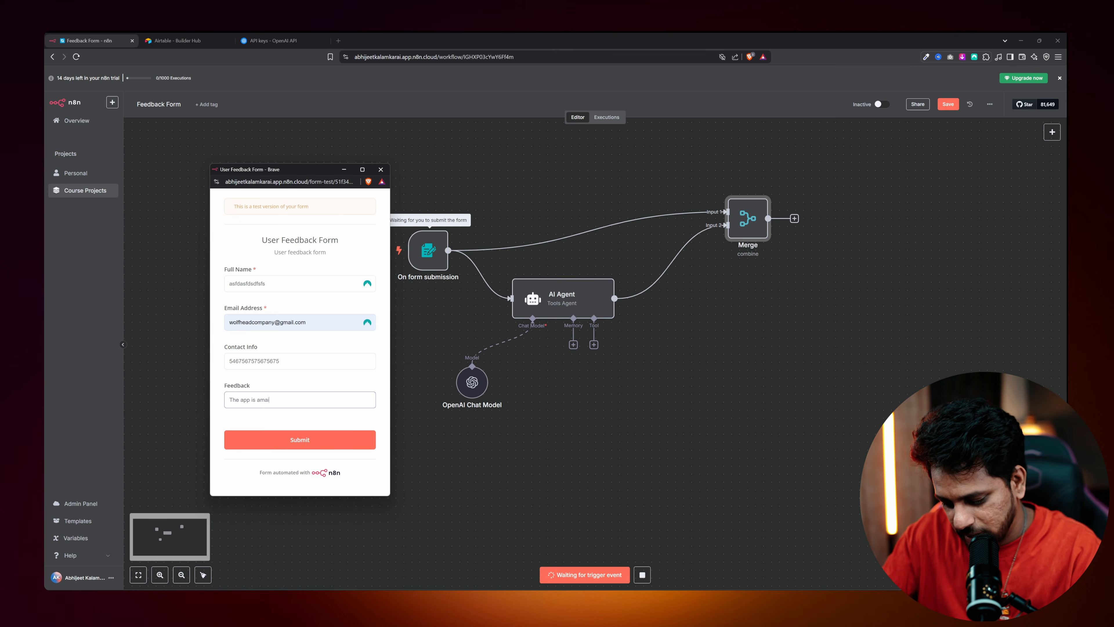
type("ng")
left_click(302, 443)
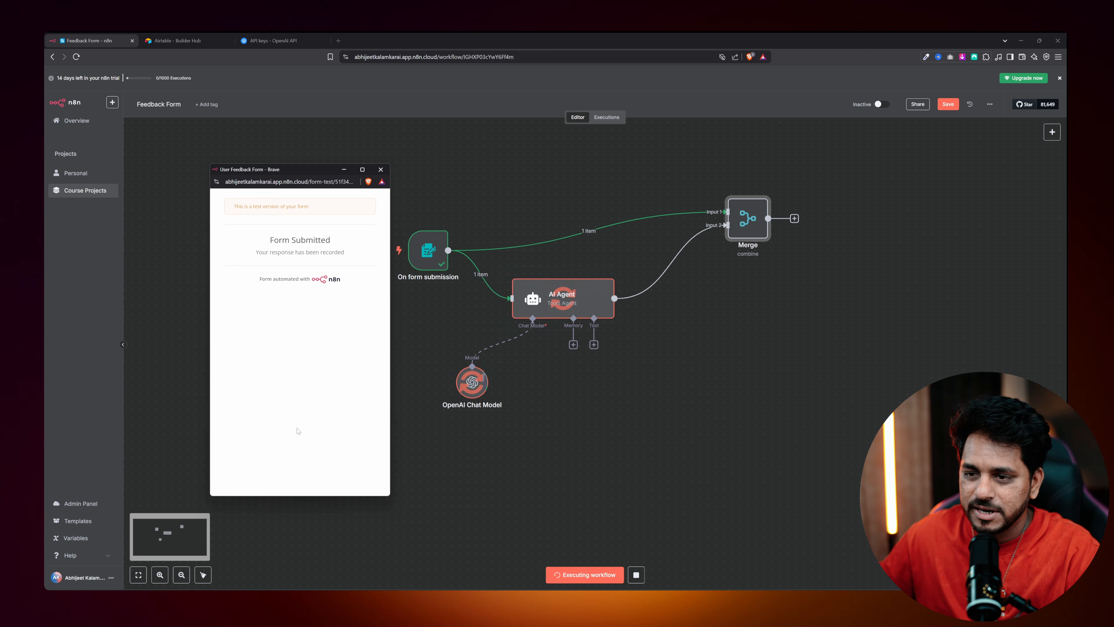
left_click(384, 168)
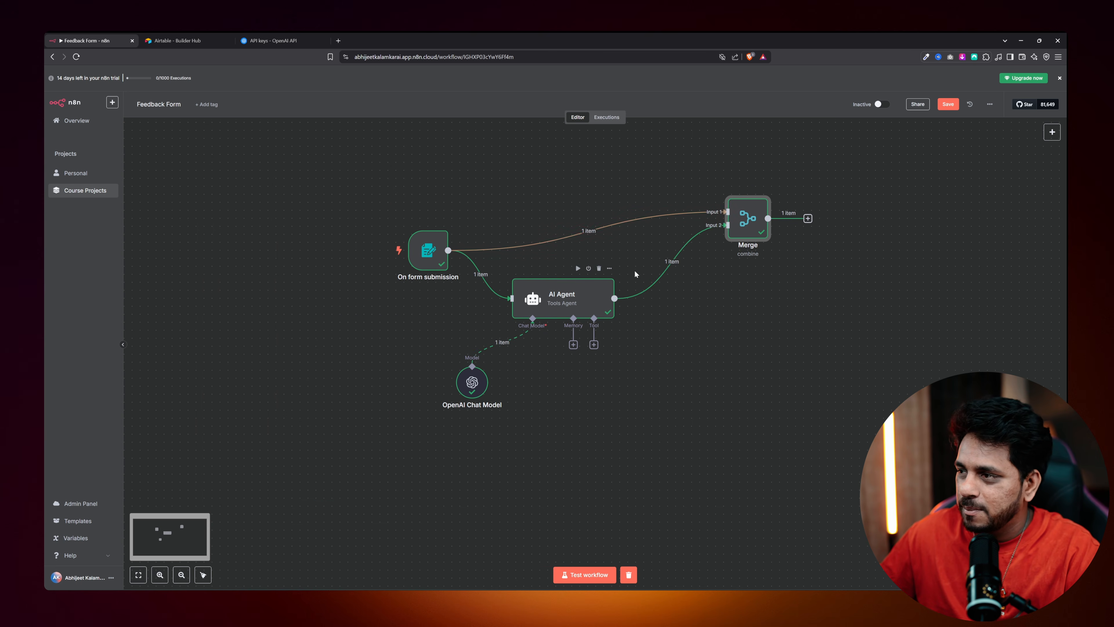
double_click(747, 220)
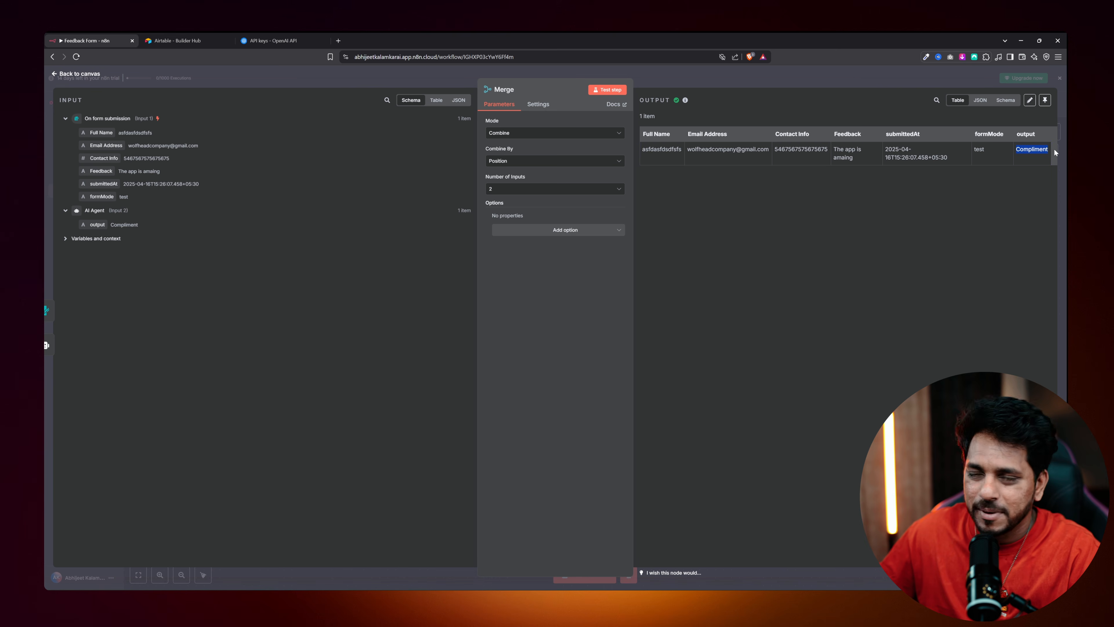
Close the Merge output, which shows 1 combined item, and return to the workflow canvas.
left_click(75, 77)
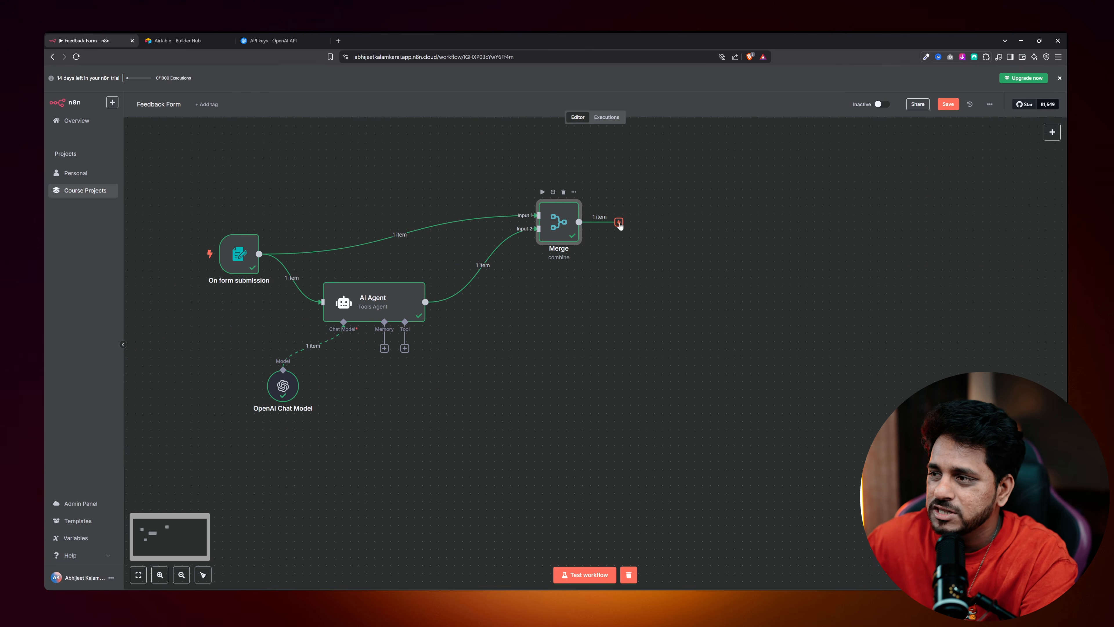
Add a Switch node from Flow controls after Merge, shift it right, and open its settings.
left_click(618, 222)
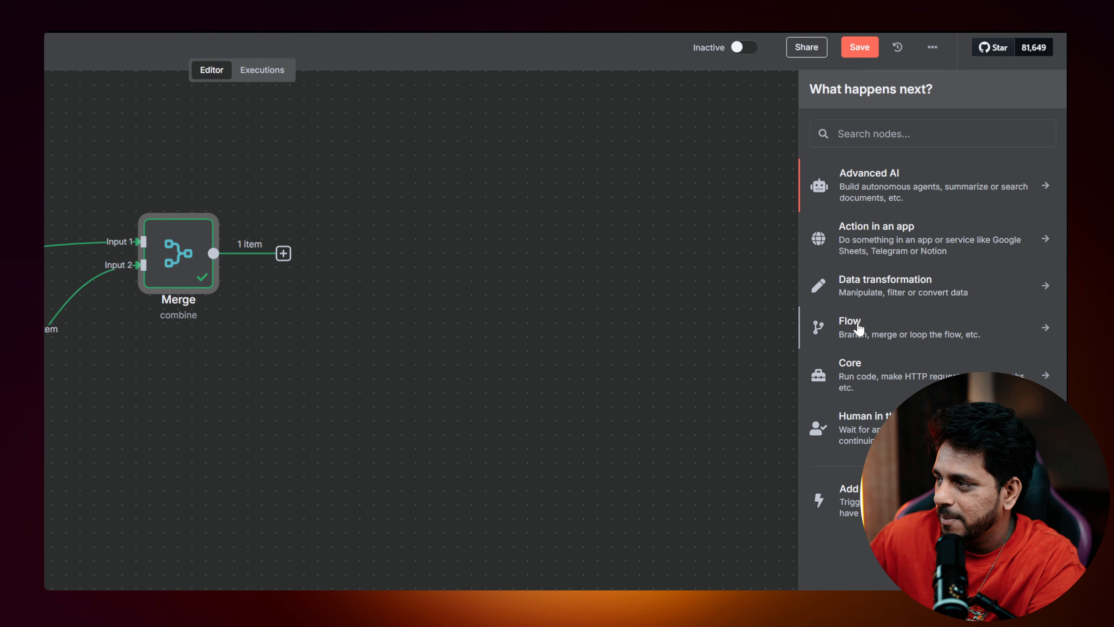
left_click(858, 328)
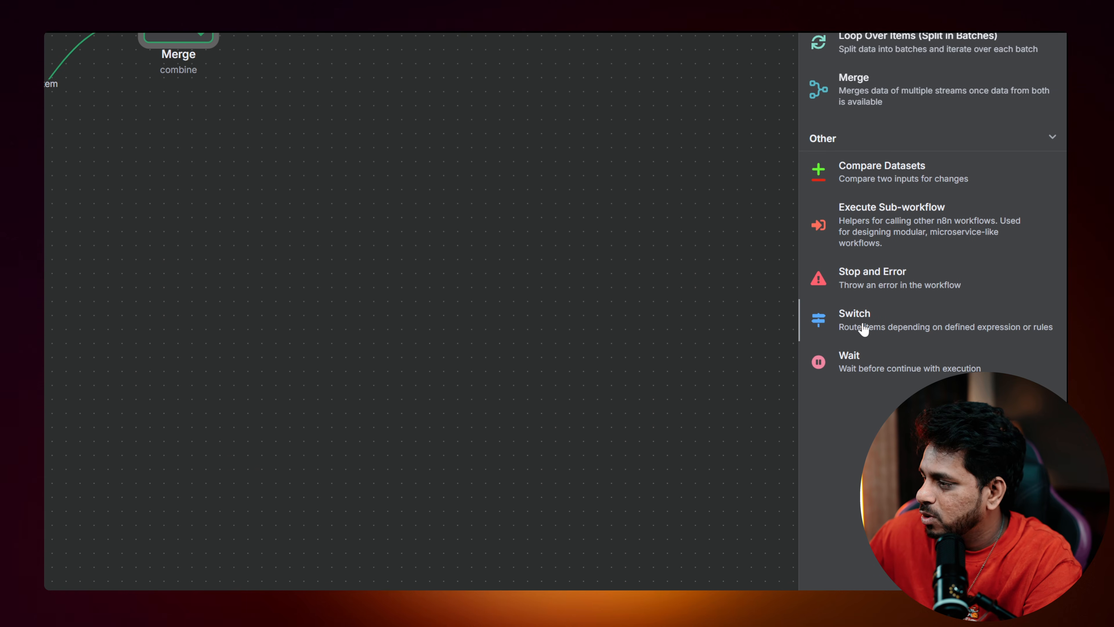
left_click(863, 328)
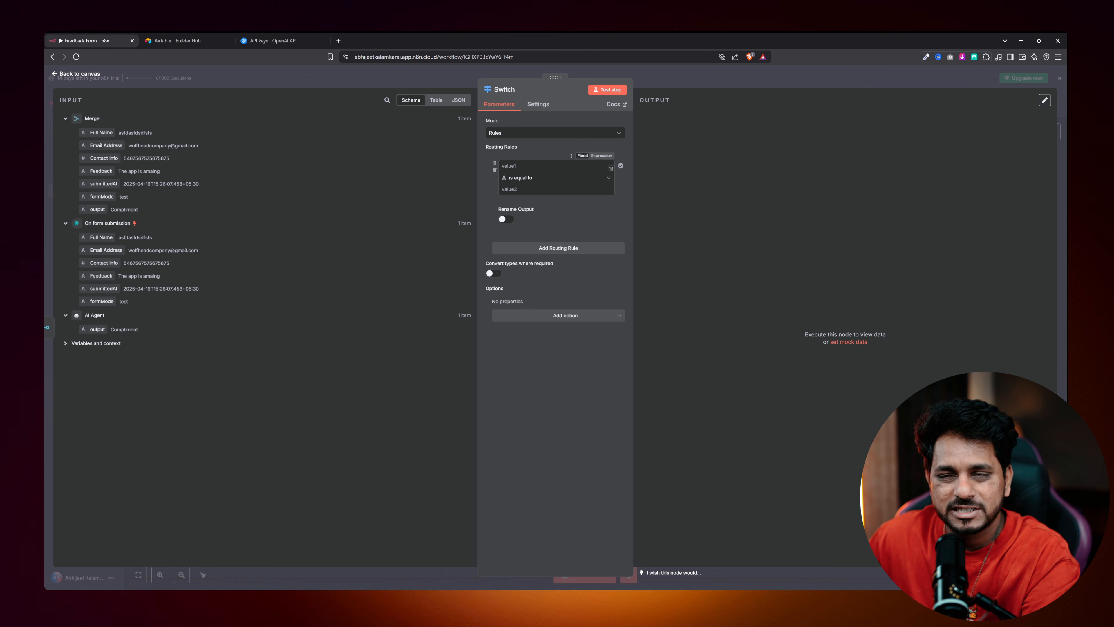
key("Escape")
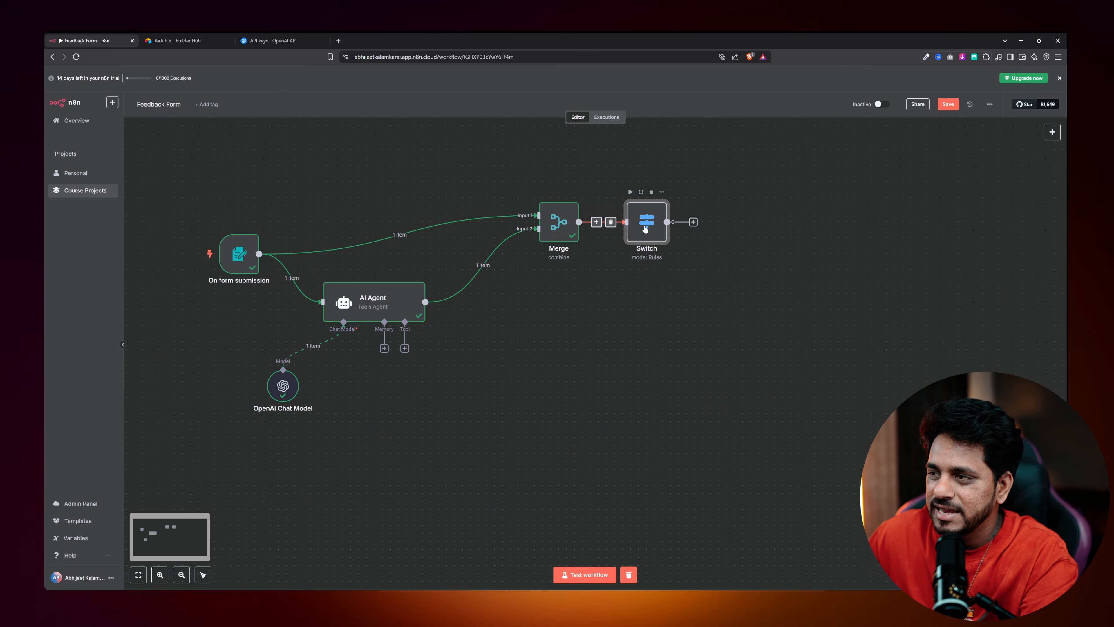
left_click_drag(644, 229, 662, 229)
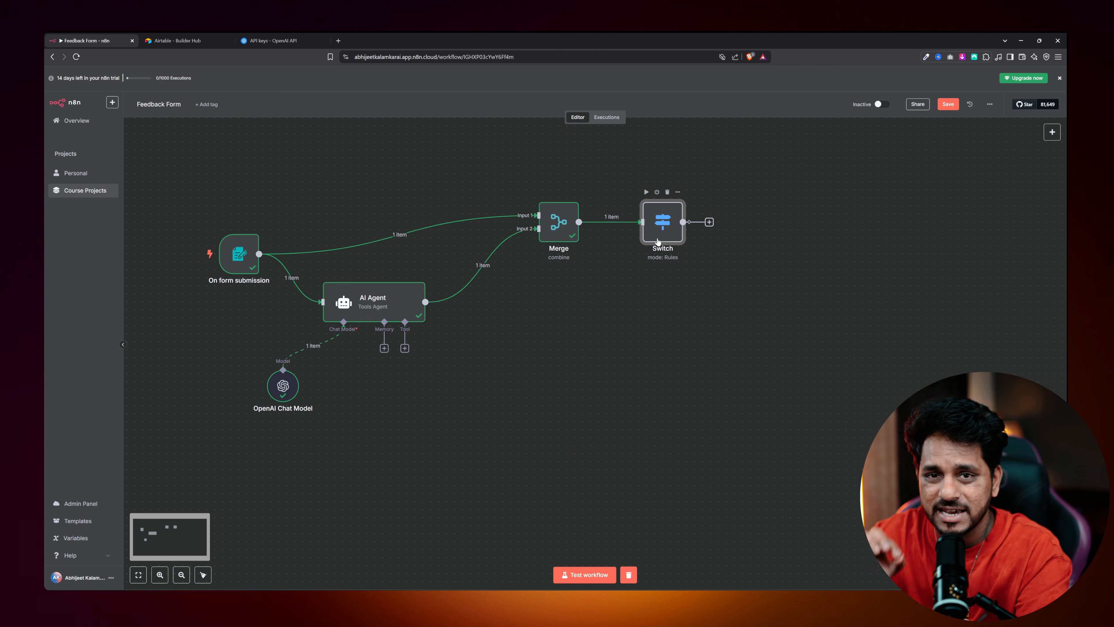
mouse_move(599, 234)
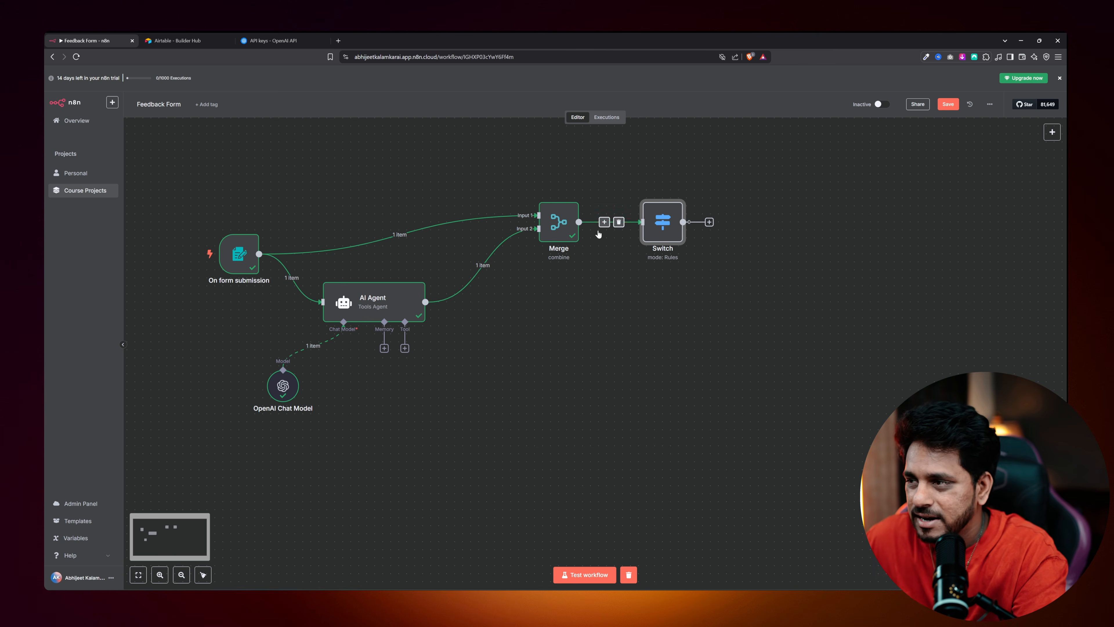
double_click(657, 226)
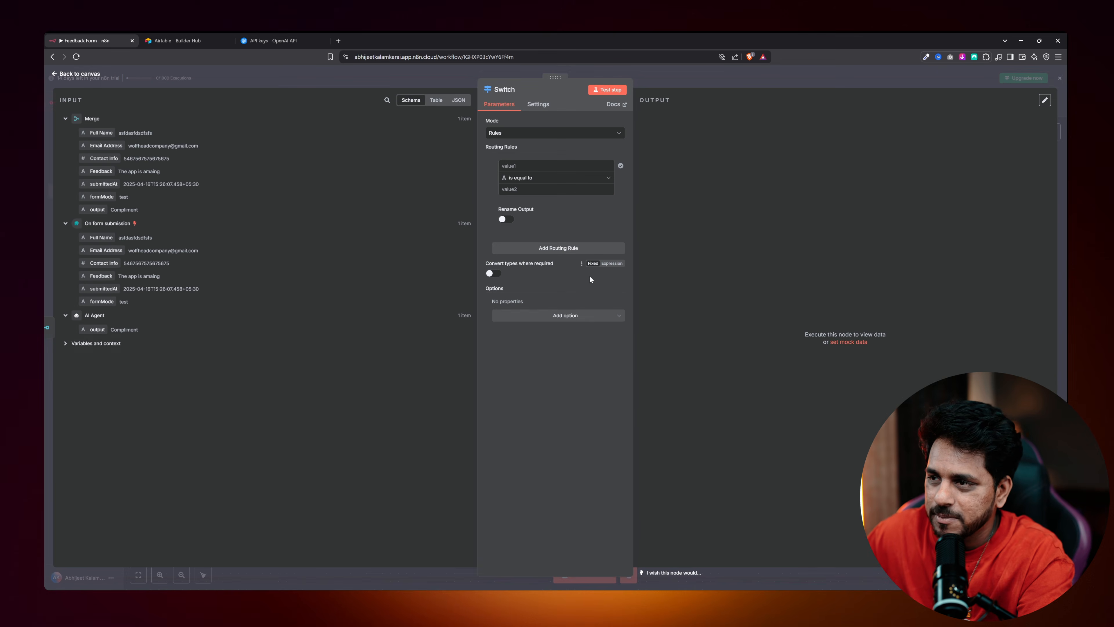
Keep Rules mode and make the first rule test {{ $json.output }} is equal to 'Complain'.
left_click(513, 133)
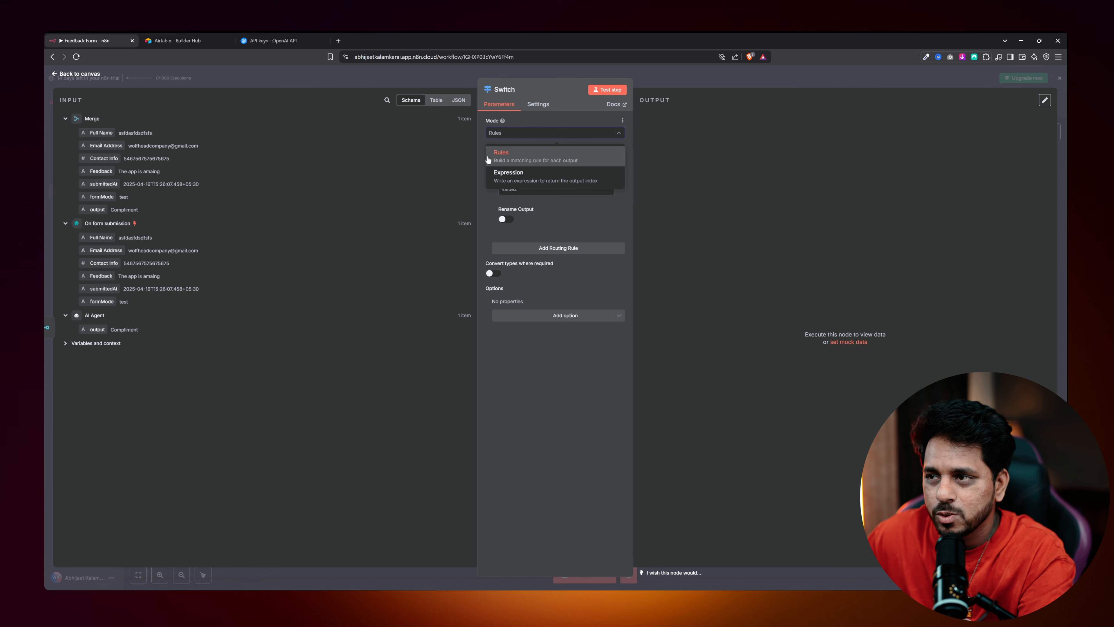
left_click(498, 157)
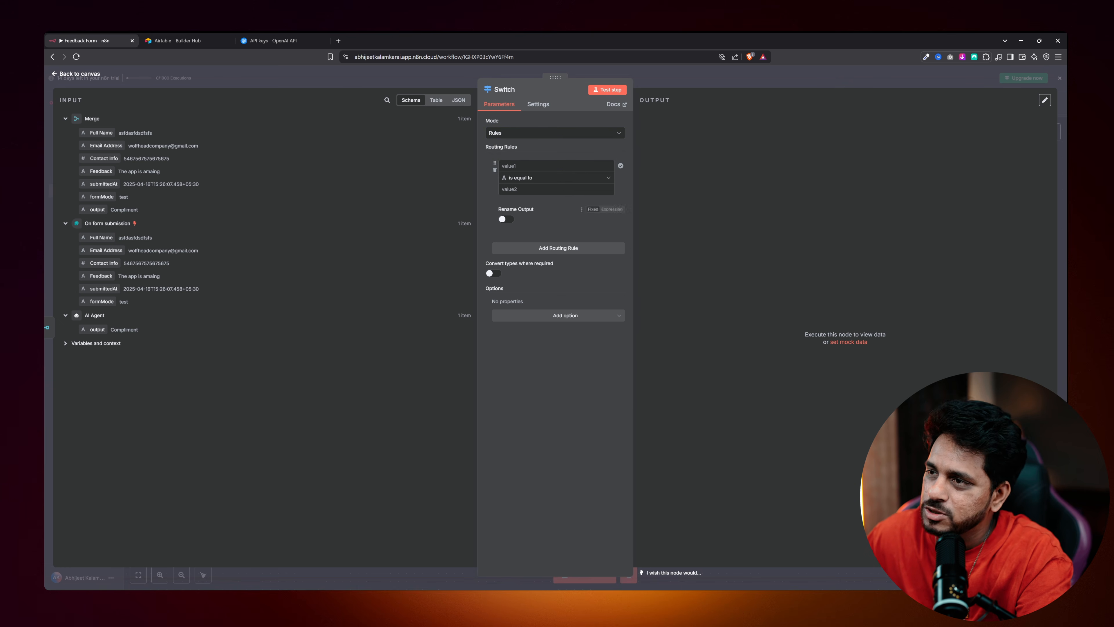
left_click(529, 179)
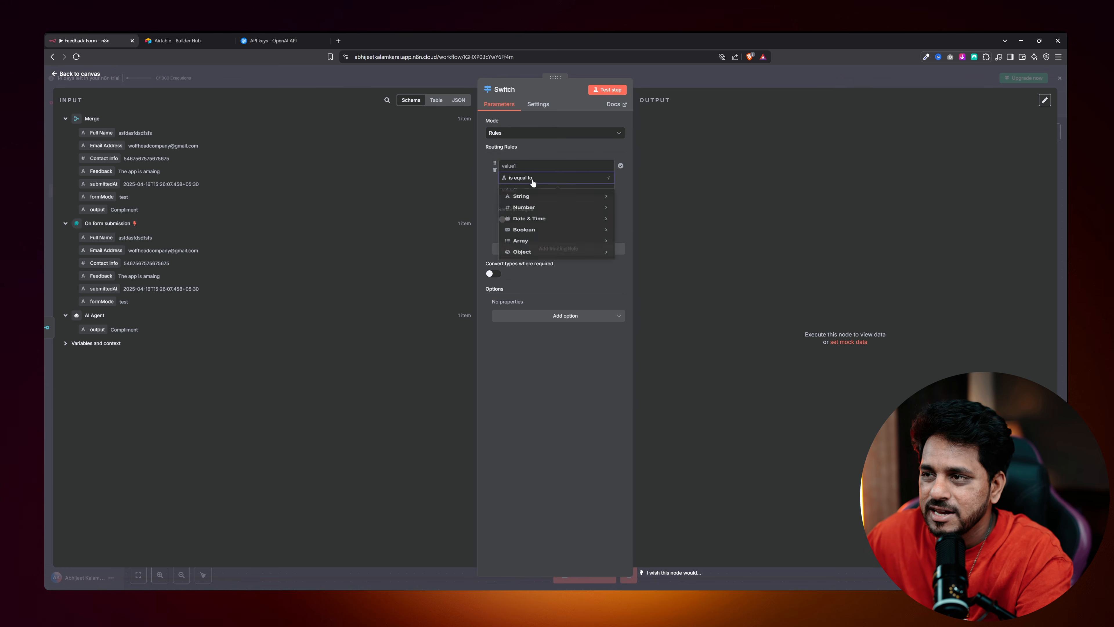
left_click(489, 193)
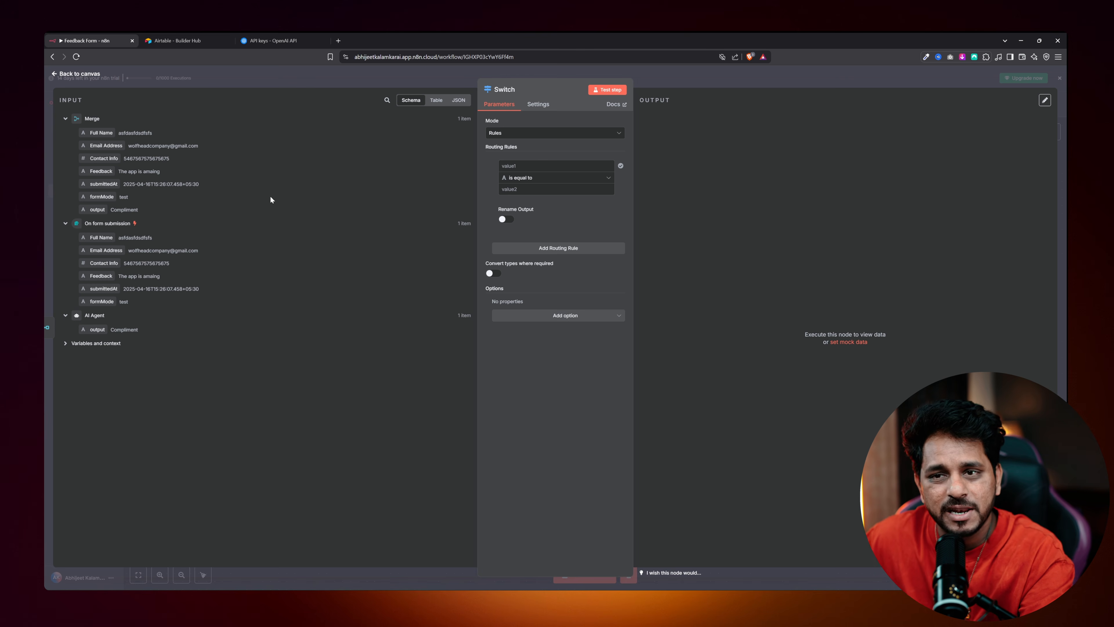
left_click_drag(99, 210, 510, 167)
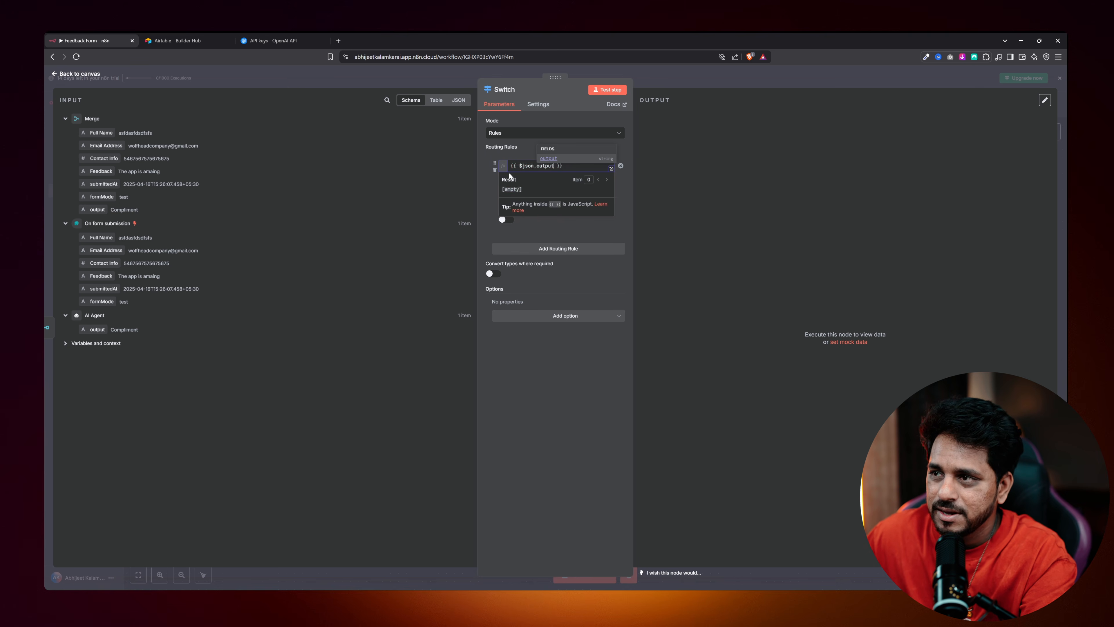
left_click(487, 161)
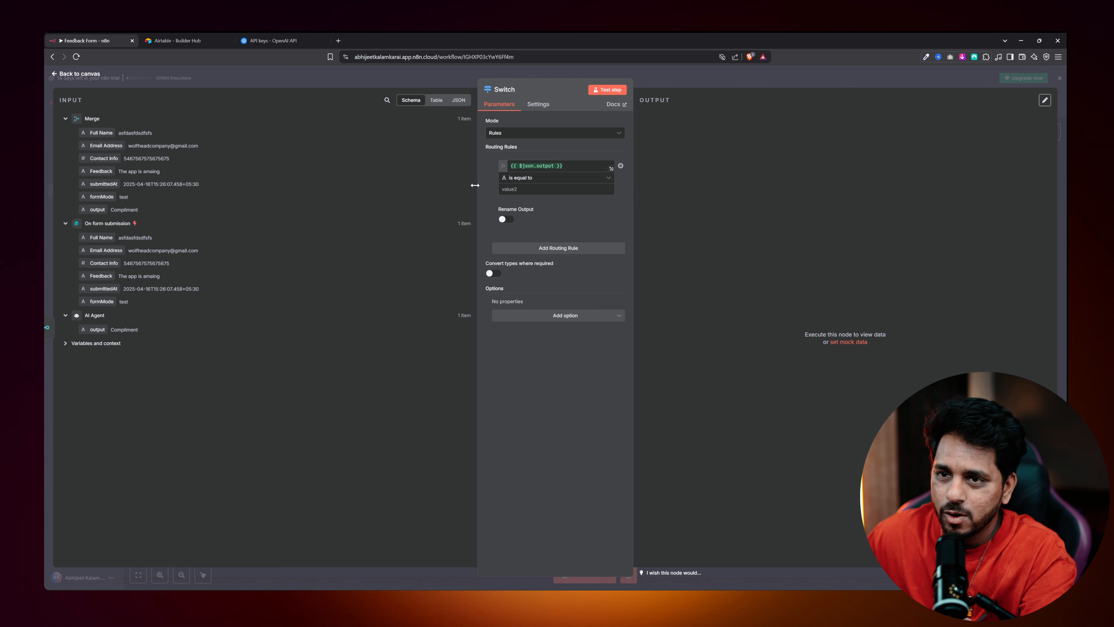
left_click_drag(565, 166, 487, 198)
left_click(487, 171)
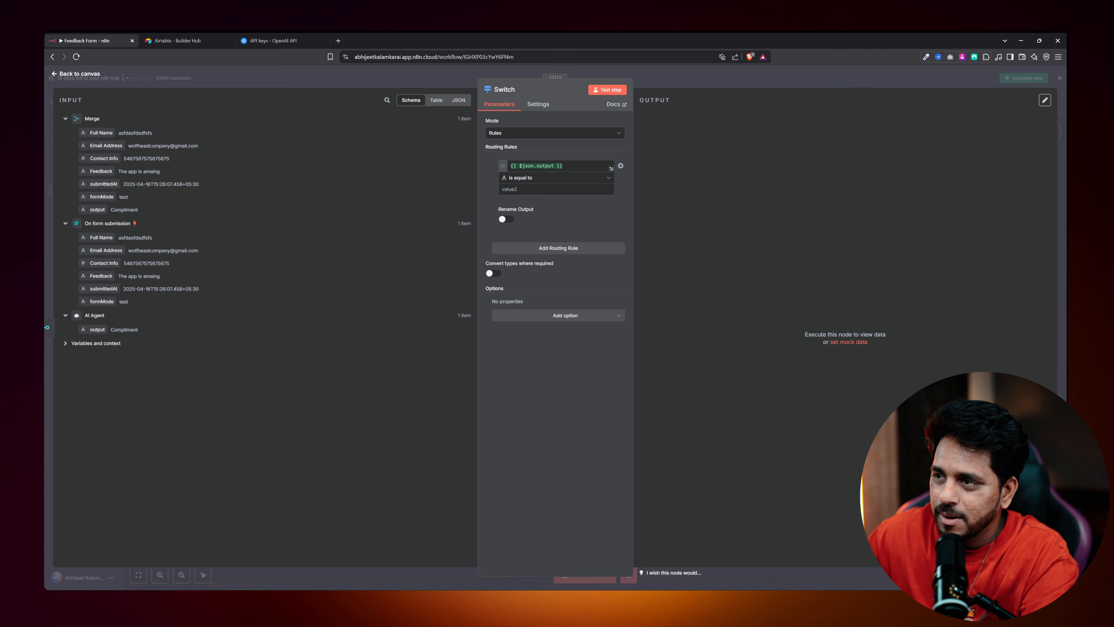
left_click(502, 189)
type("Complain")
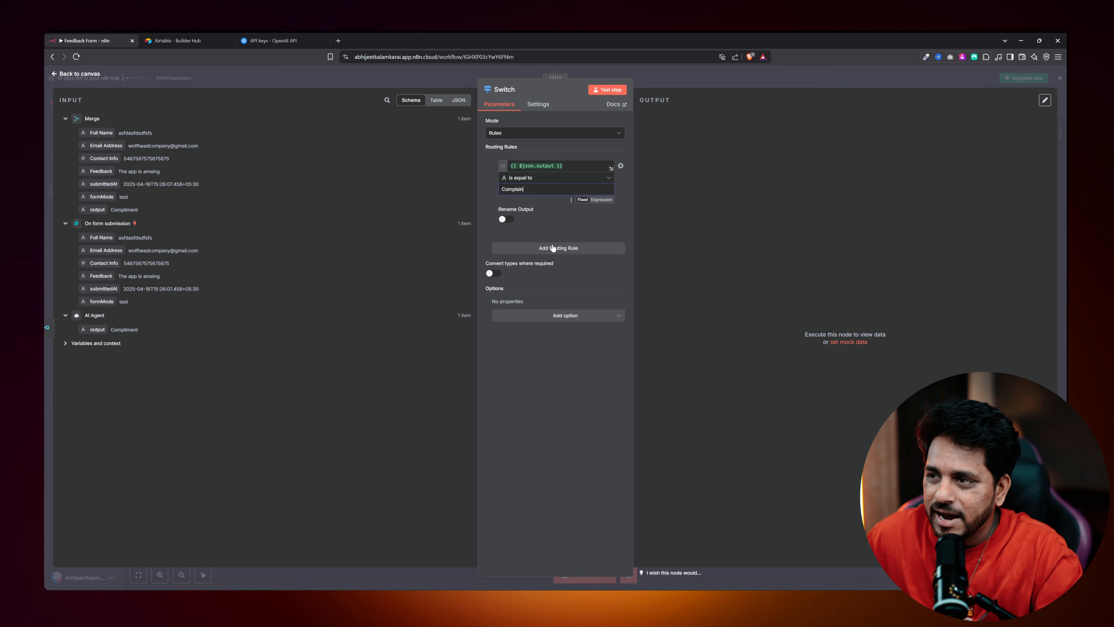
Add a second routing rule checking that the AI output equals 'Compliment'.
left_click(545, 249)
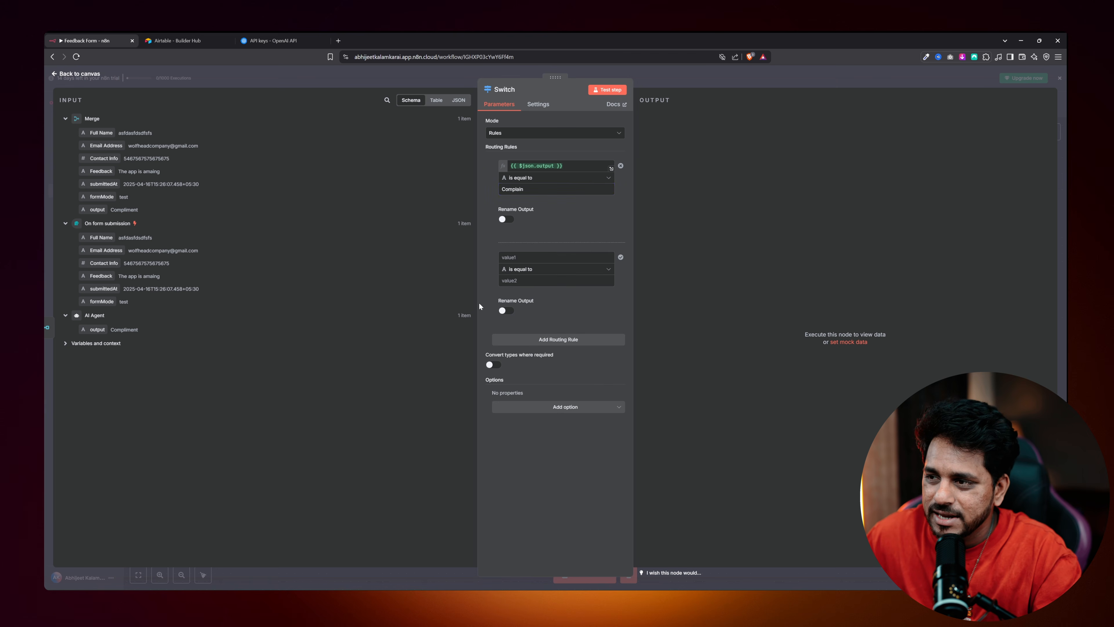
left_click_drag(98, 210, 511, 257)
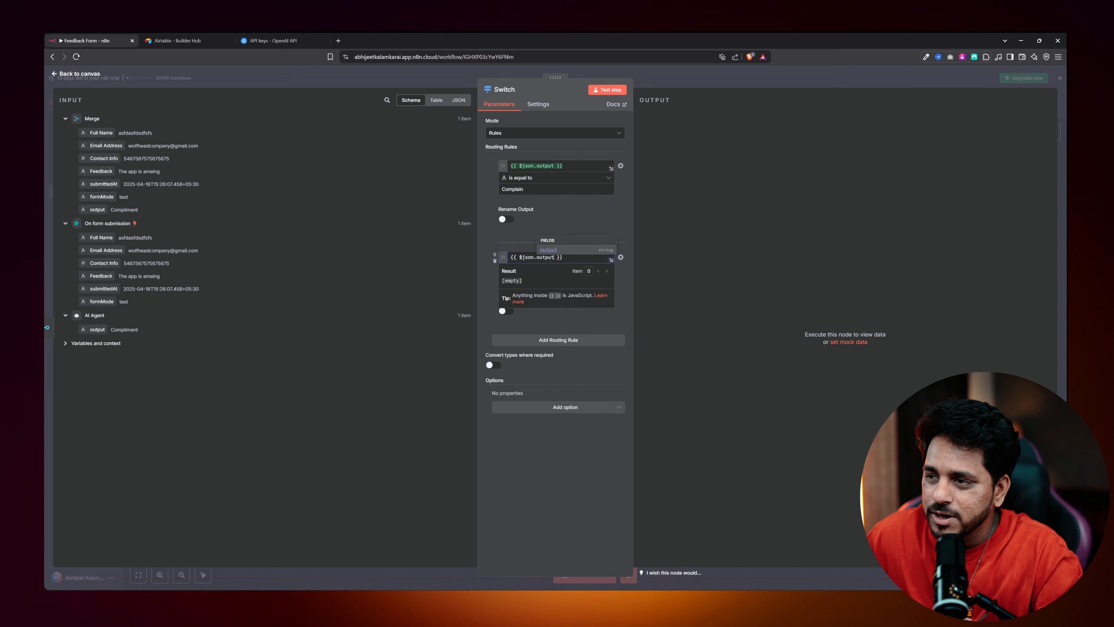
left_click(494, 289)
left_click(513, 279)
type("Compliment")
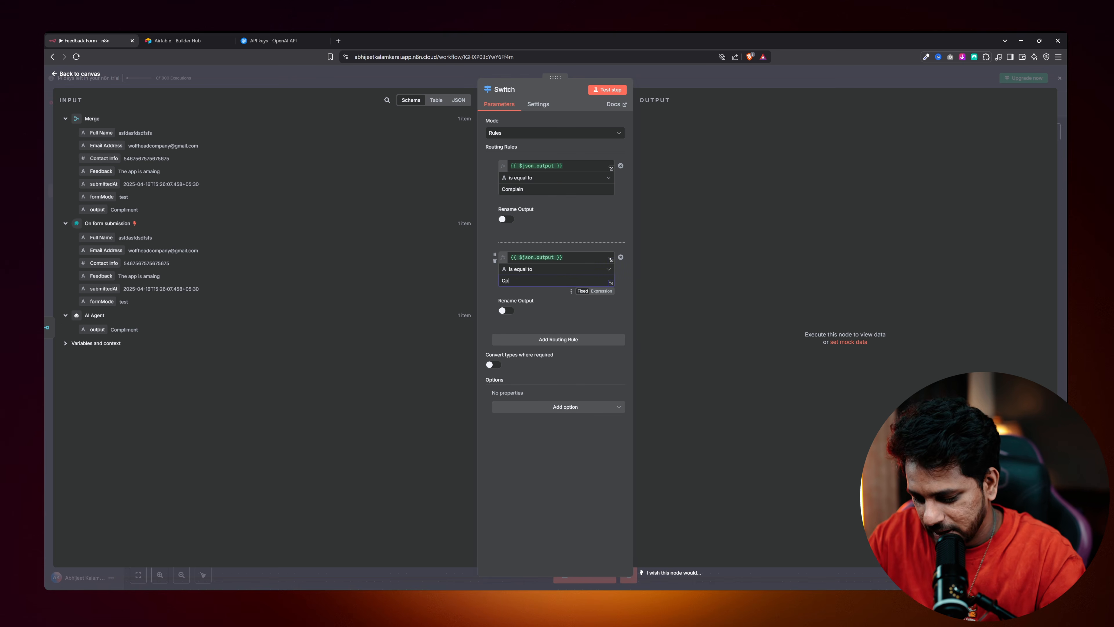
Add a third rule checking that the output equals 'Feature Additon Request', then return to the canvas.
left_click(538, 341)
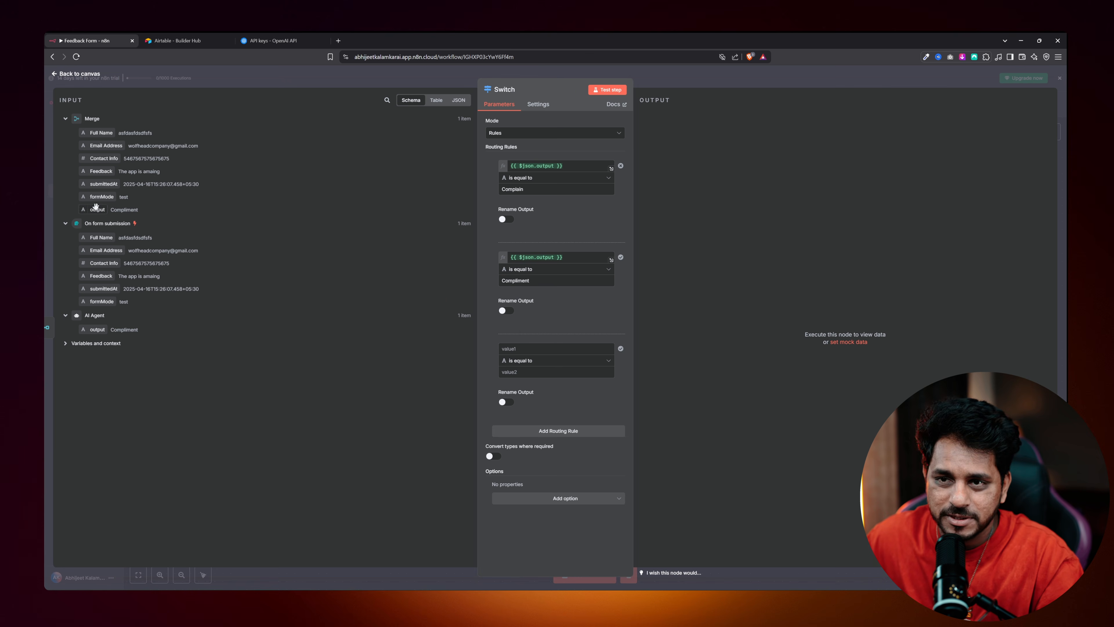
left_click_drag(96, 206, 516, 348)
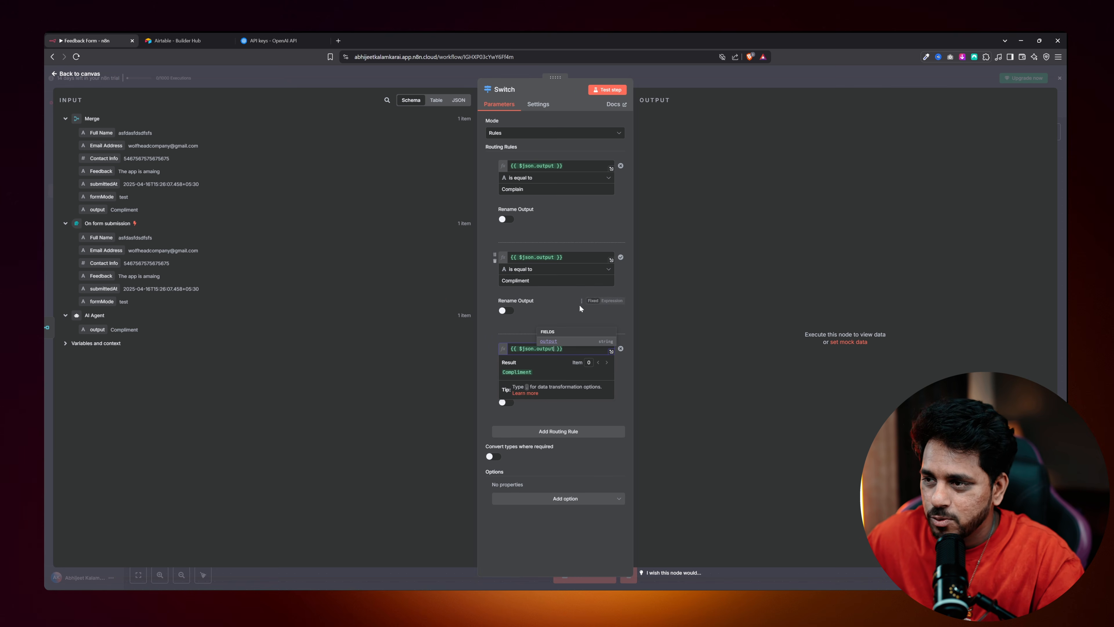
left_click(492, 373)
left_click(512, 372)
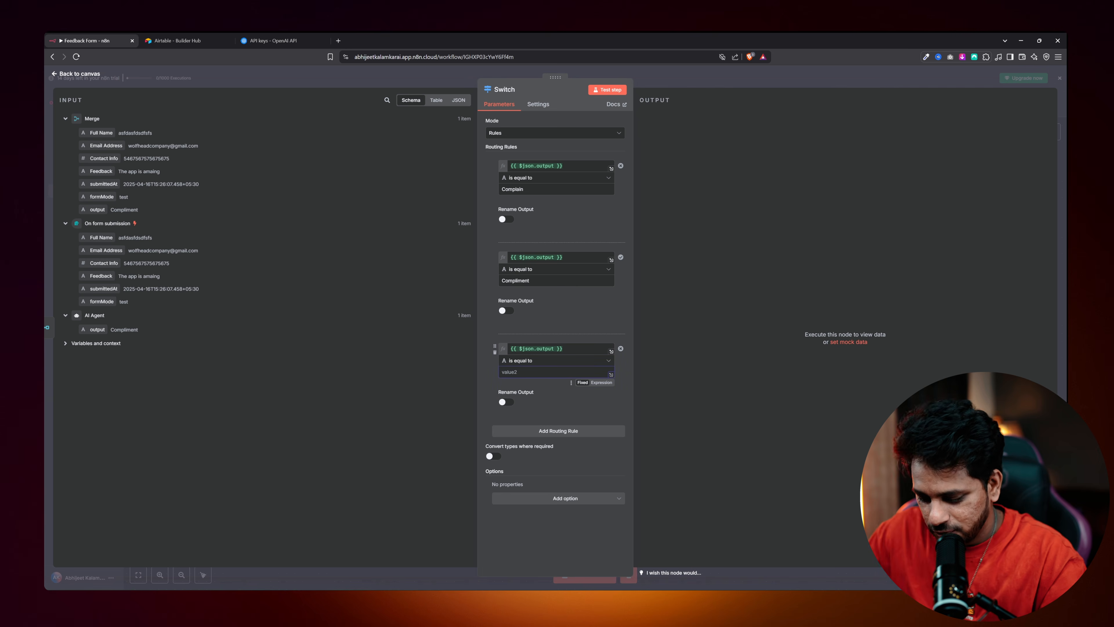
type("Feature Addi")
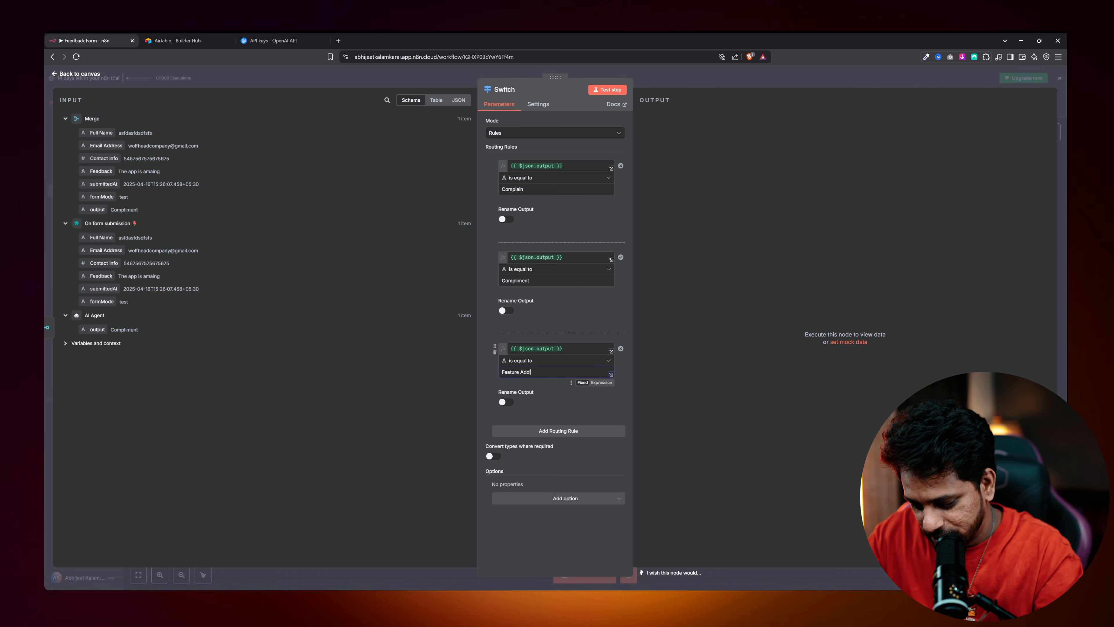
type("ton Request")
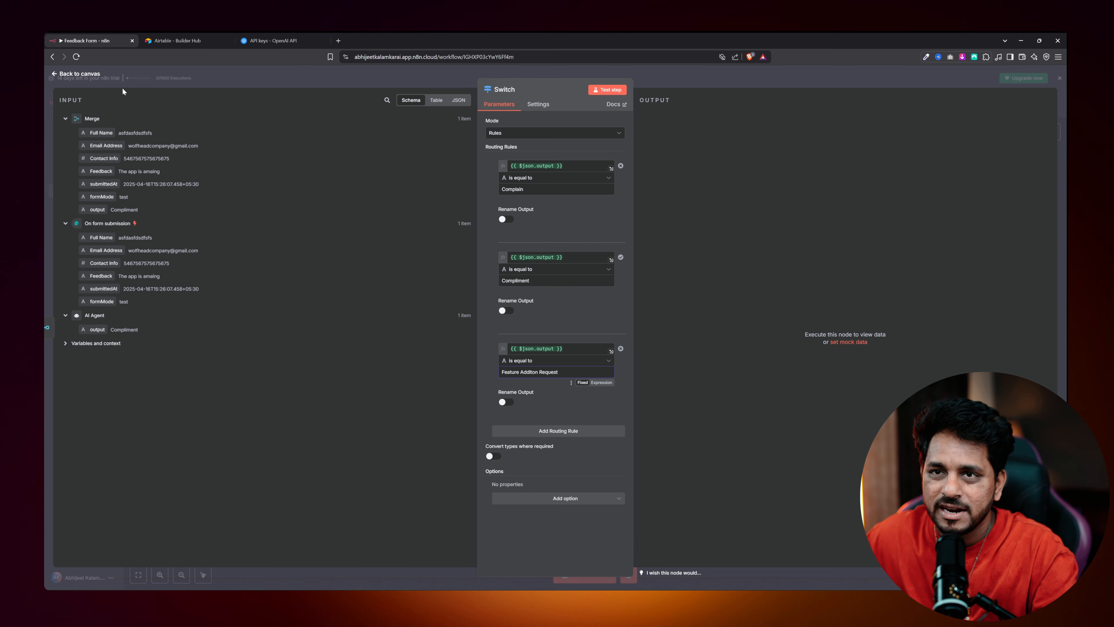
left_click(79, 74)
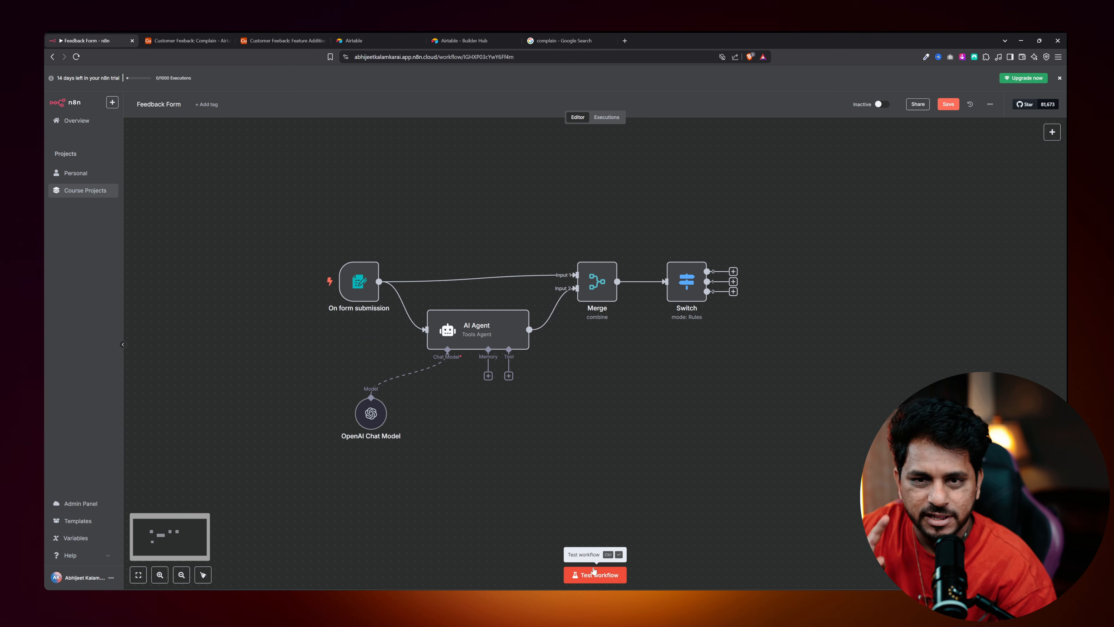
Test-submit the feedback form with placeholder contact details and 'can you please add a dark mode?'.
left_click(594, 572)
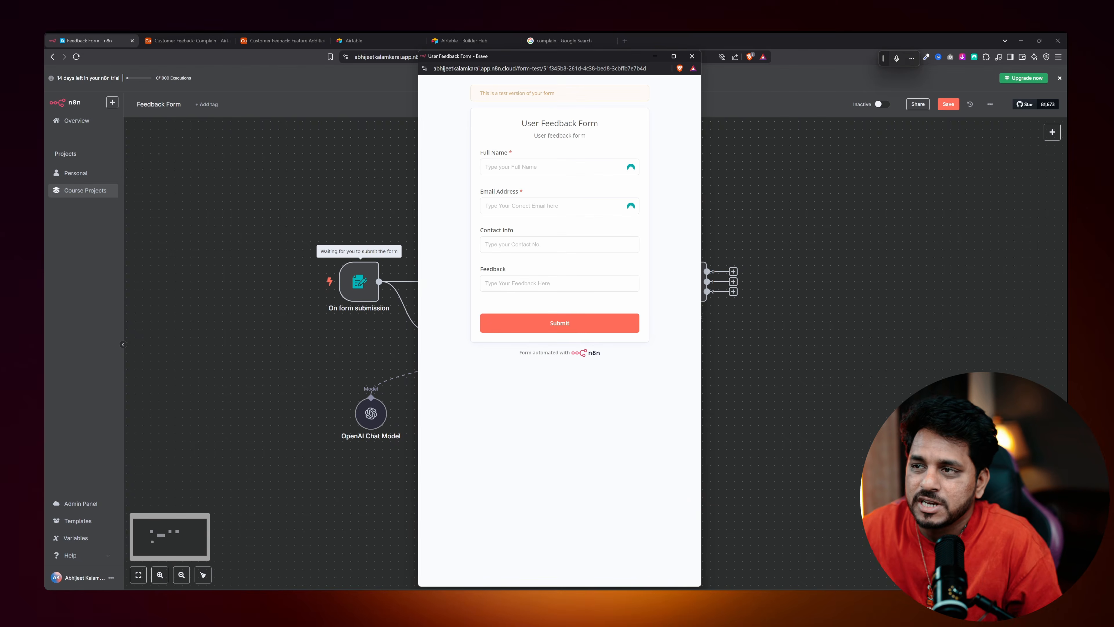
type("SDFGBJSHGFJSGF")
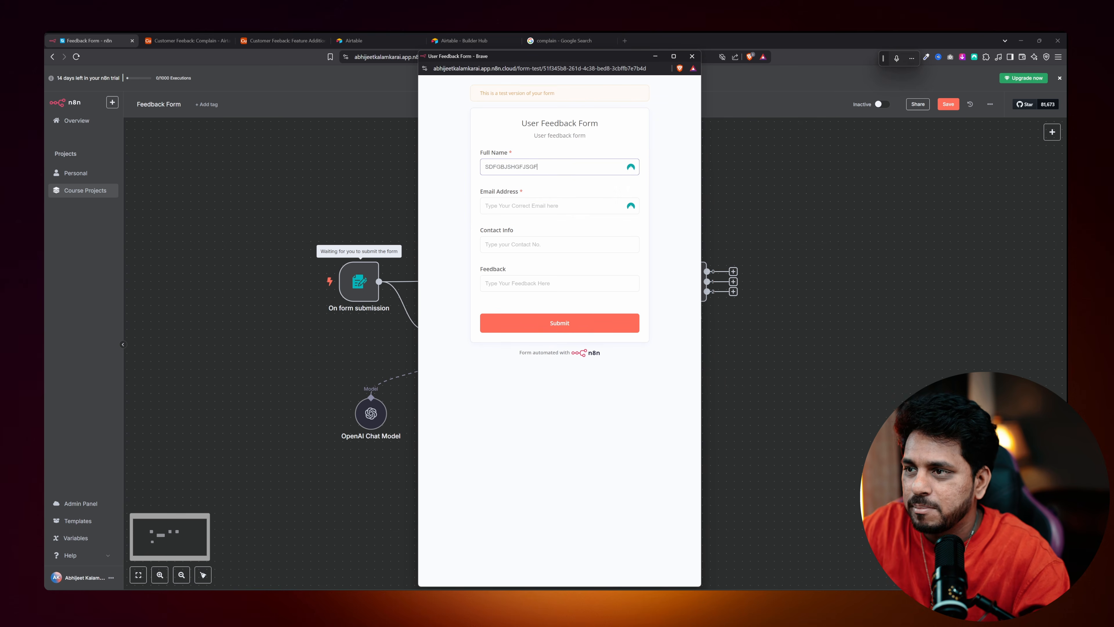
left_click(503, 204)
left_click(526, 226)
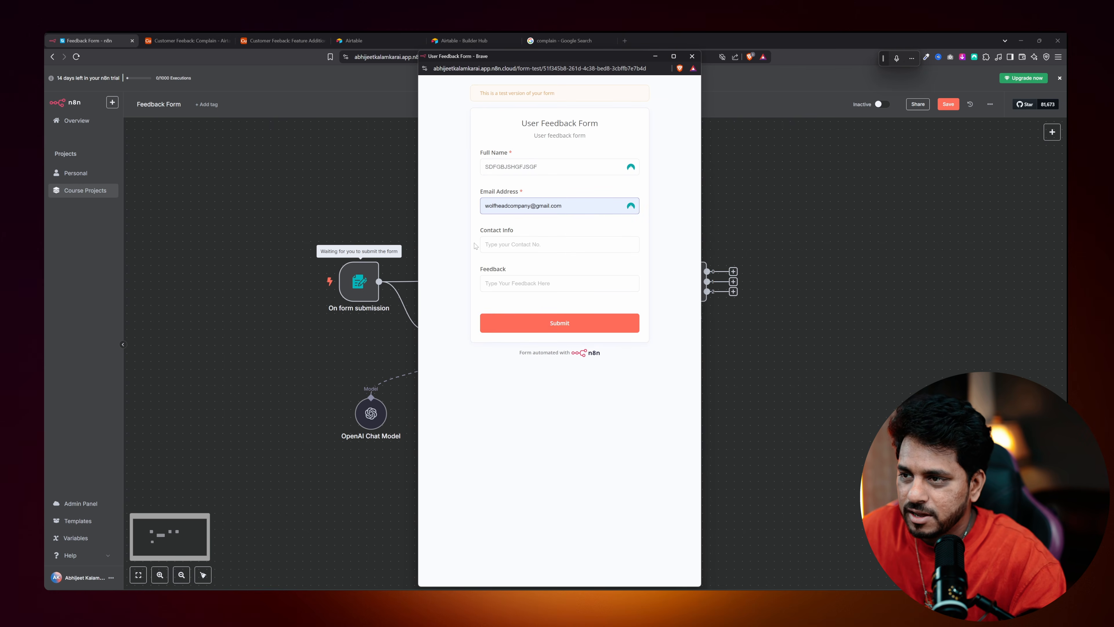
left_click(485, 244)
type("34534535345345")
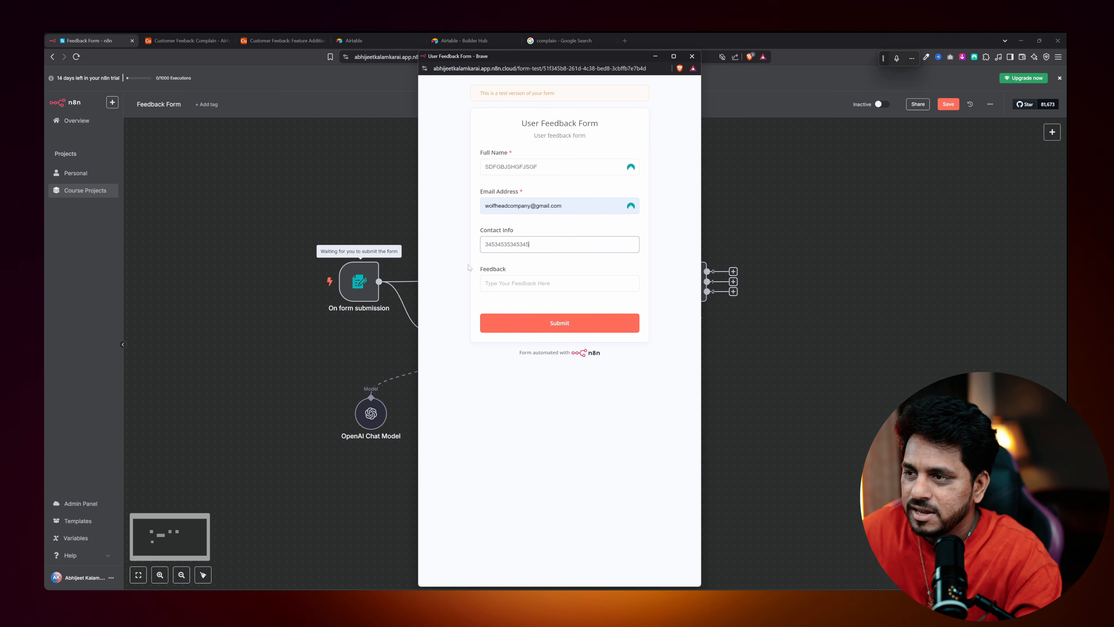
left_click(486, 284)
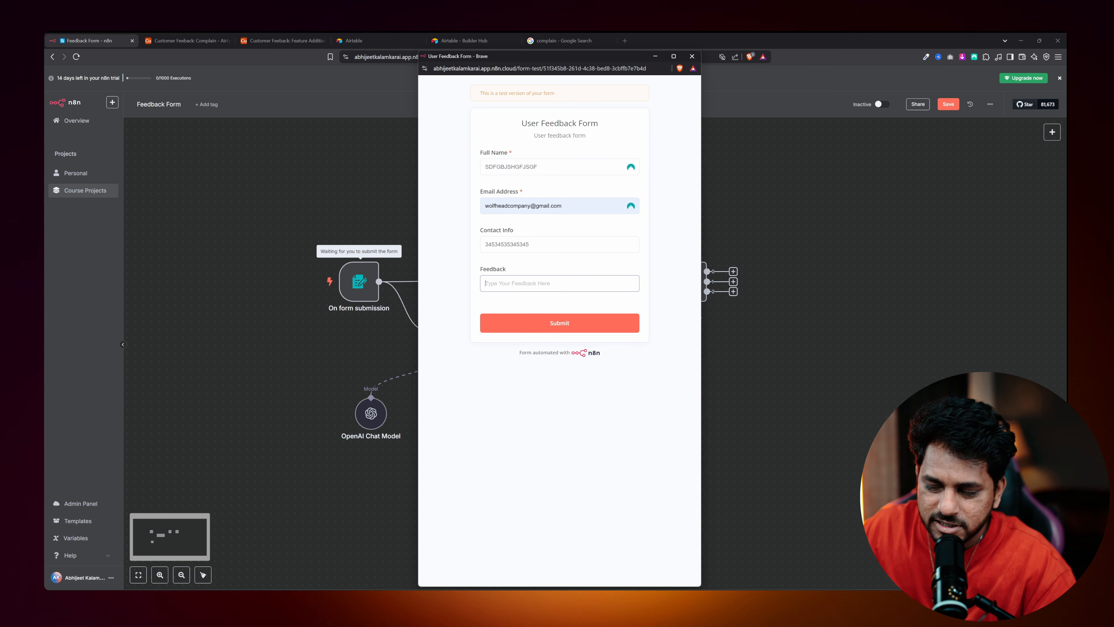
type("can you please add a dark mode?")
key("Return")
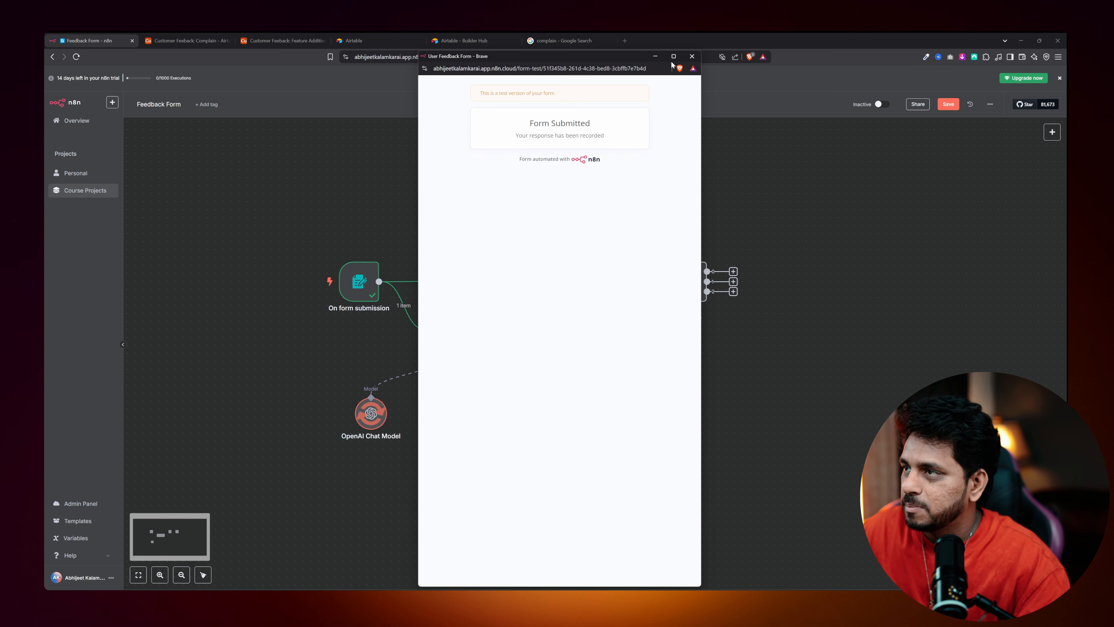
left_click(692, 56)
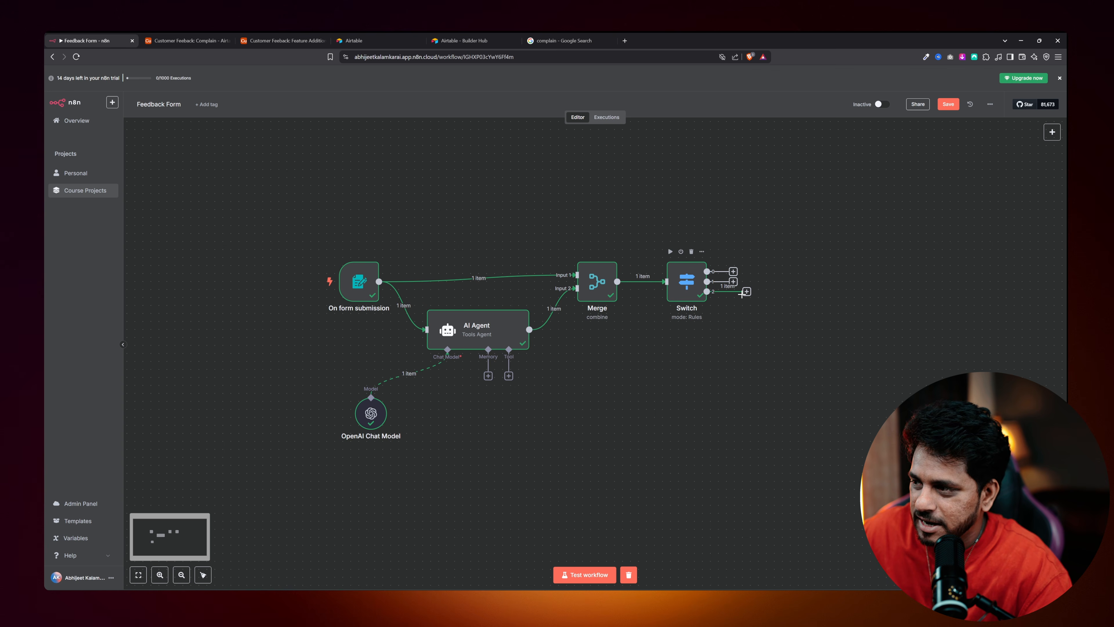
double_click(684, 283)
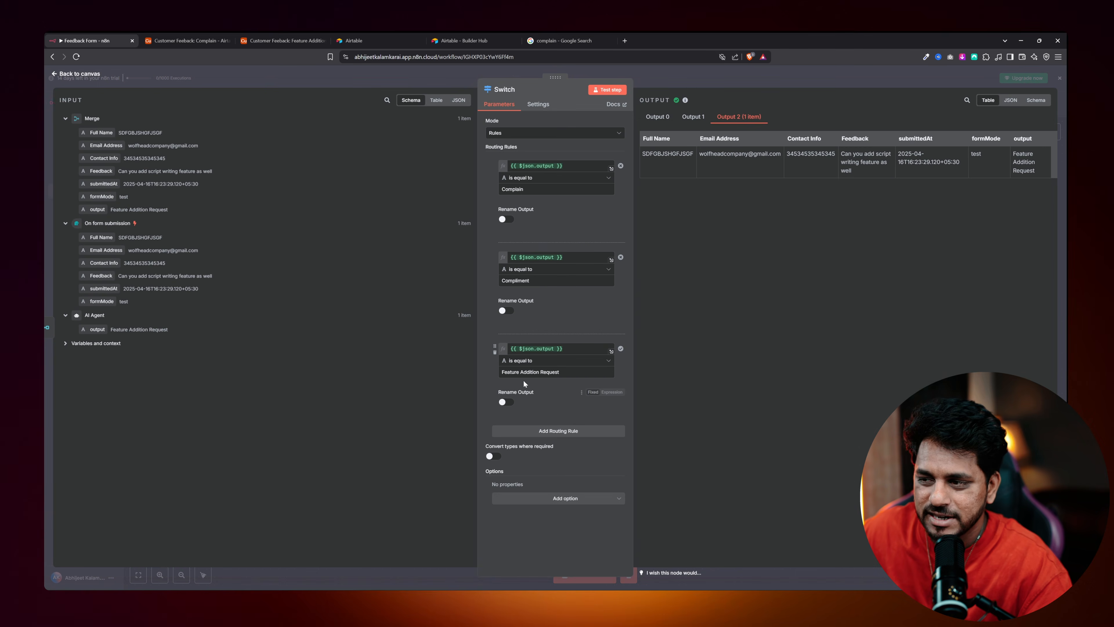
left_click(502, 371)
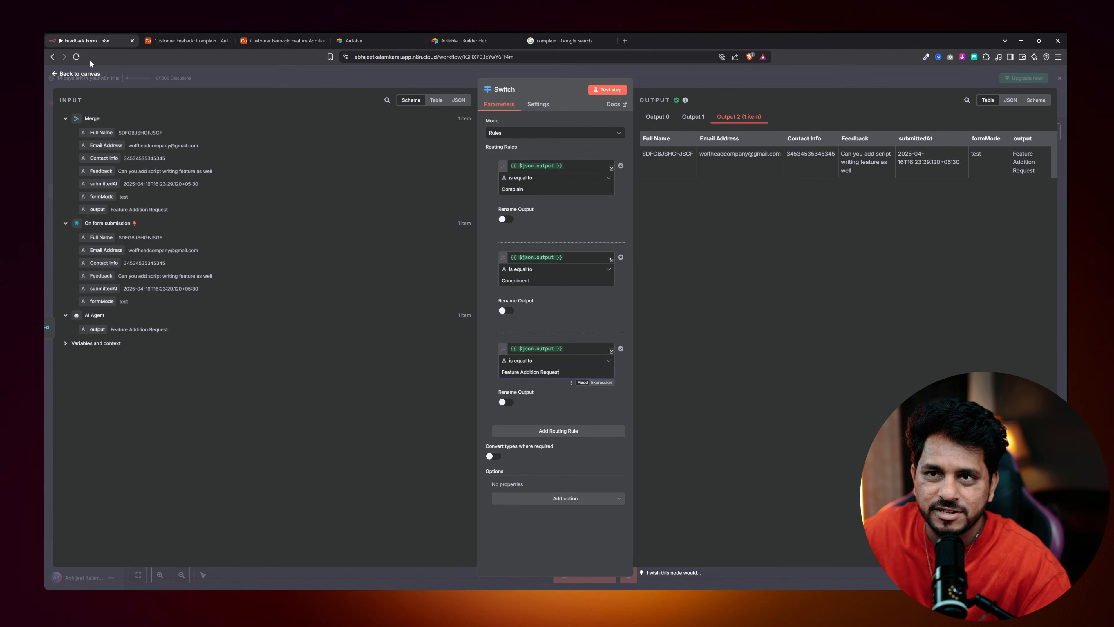
left_click(84, 74)
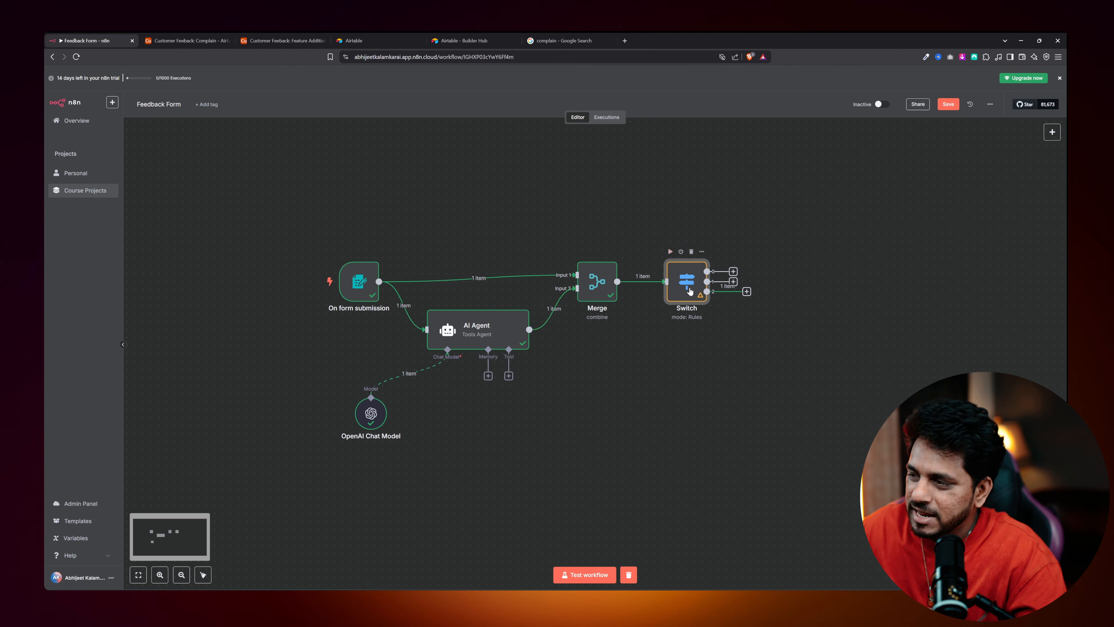
double_click(689, 290)
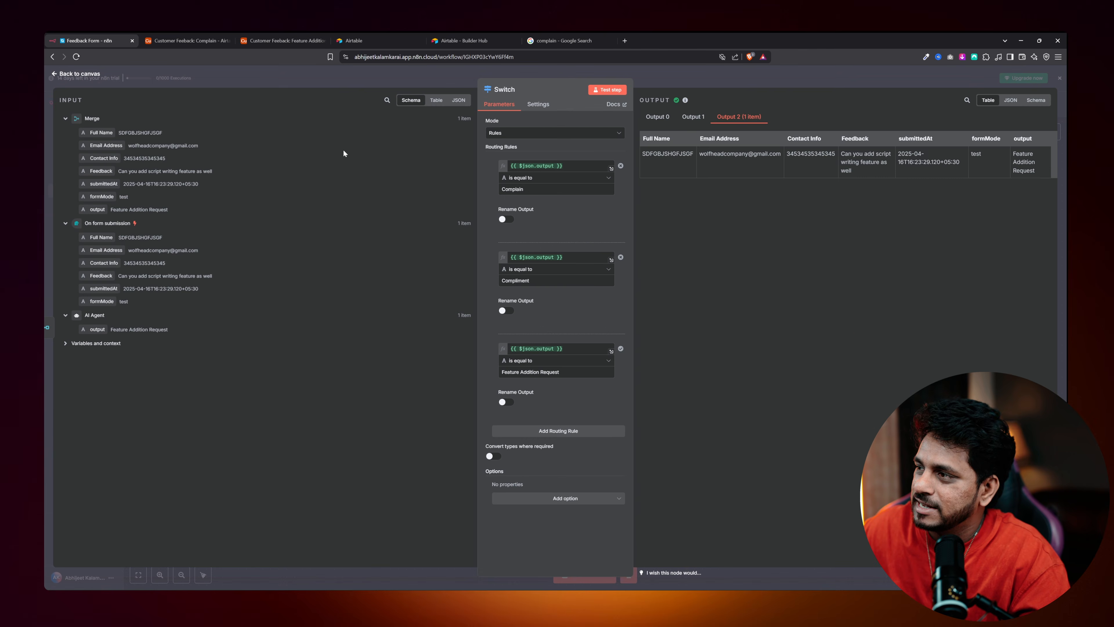
left_click(77, 74)
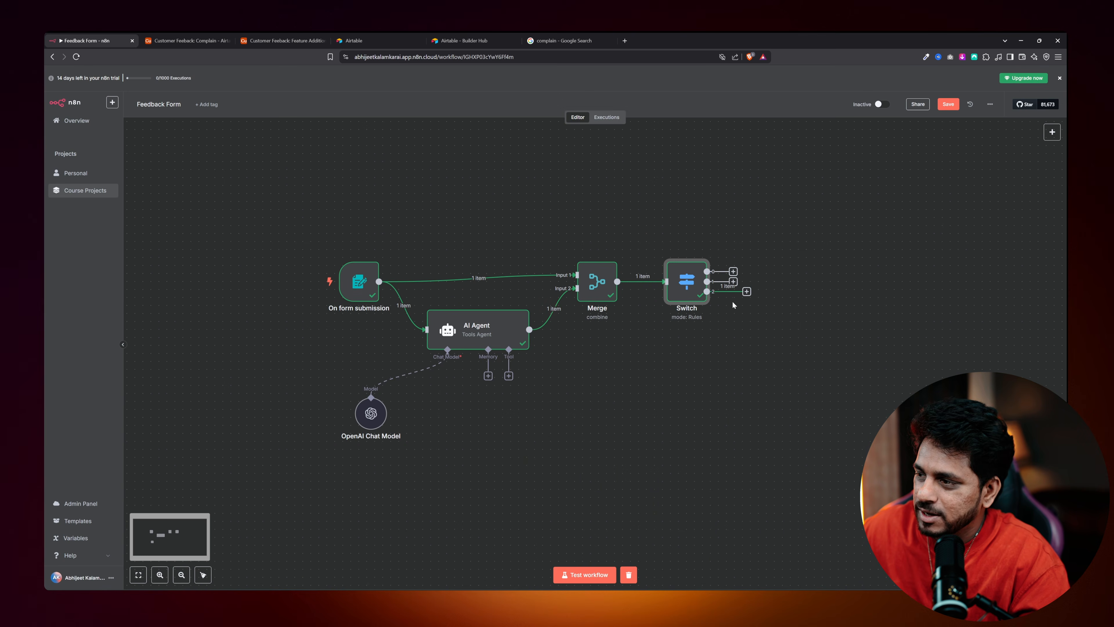
mouse_move(678, 314)
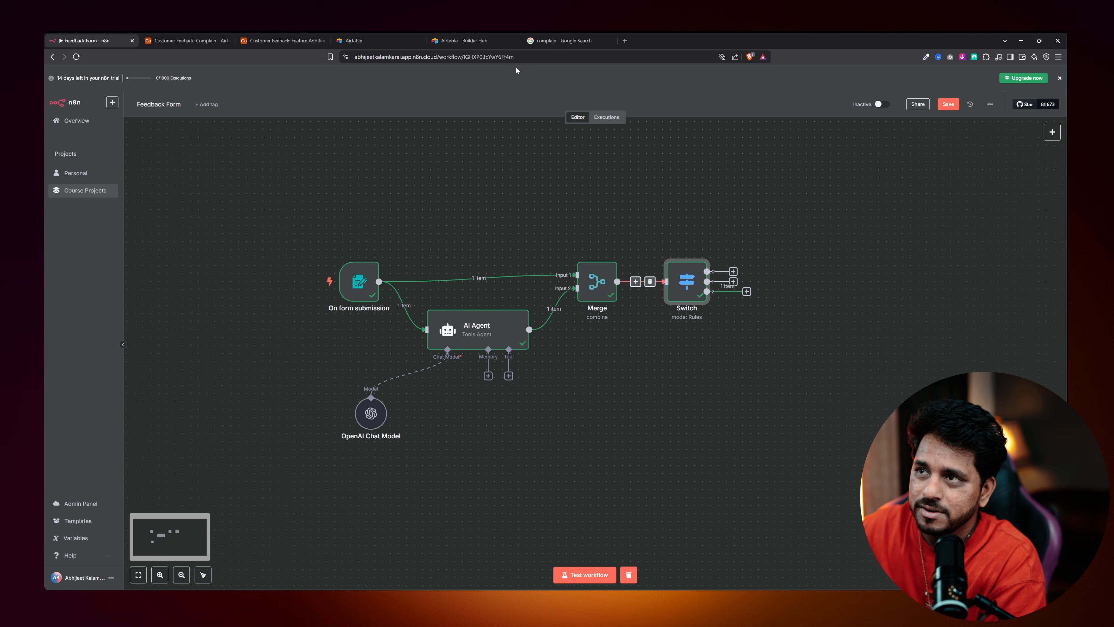
left_click(477, 35)
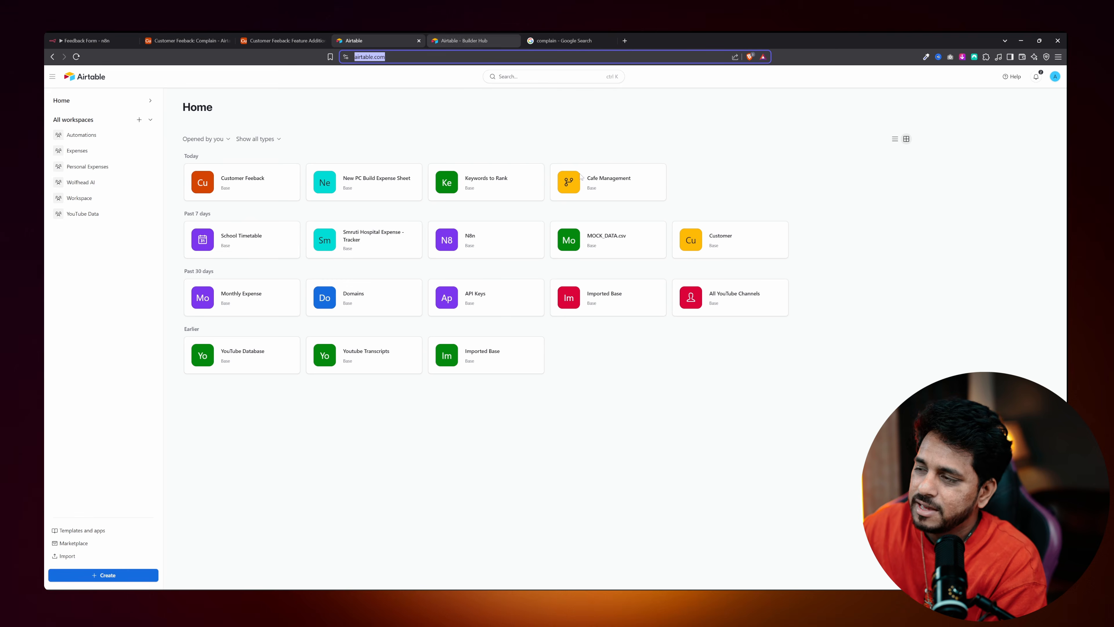
left_click(86, 40)
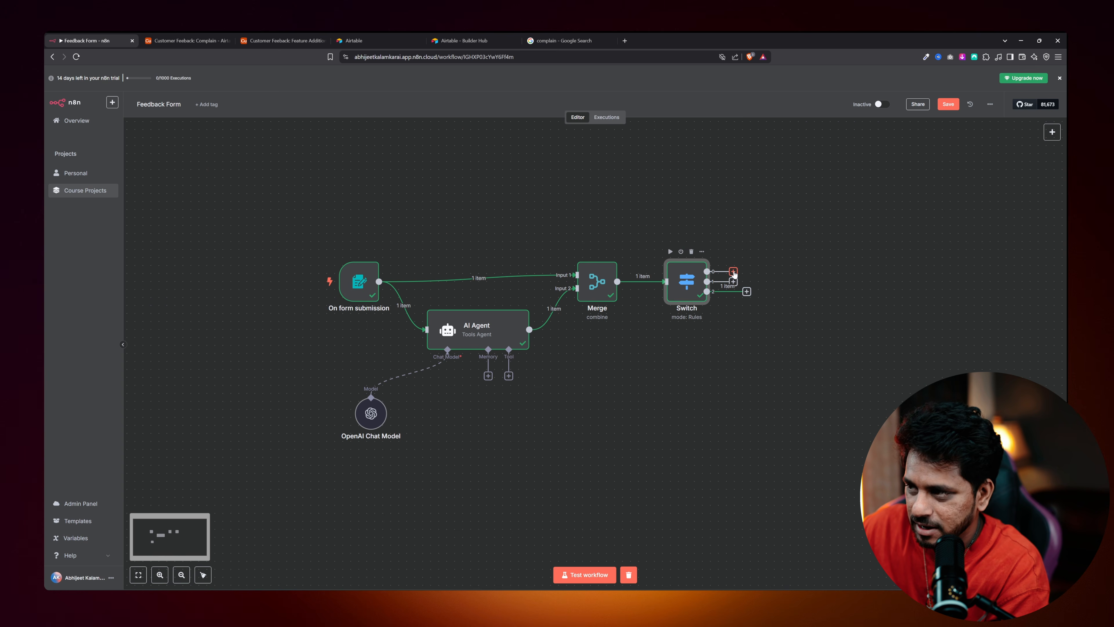
Attach an Airtable 'Create a record' node to the Switch's output 0.
left_click(734, 272)
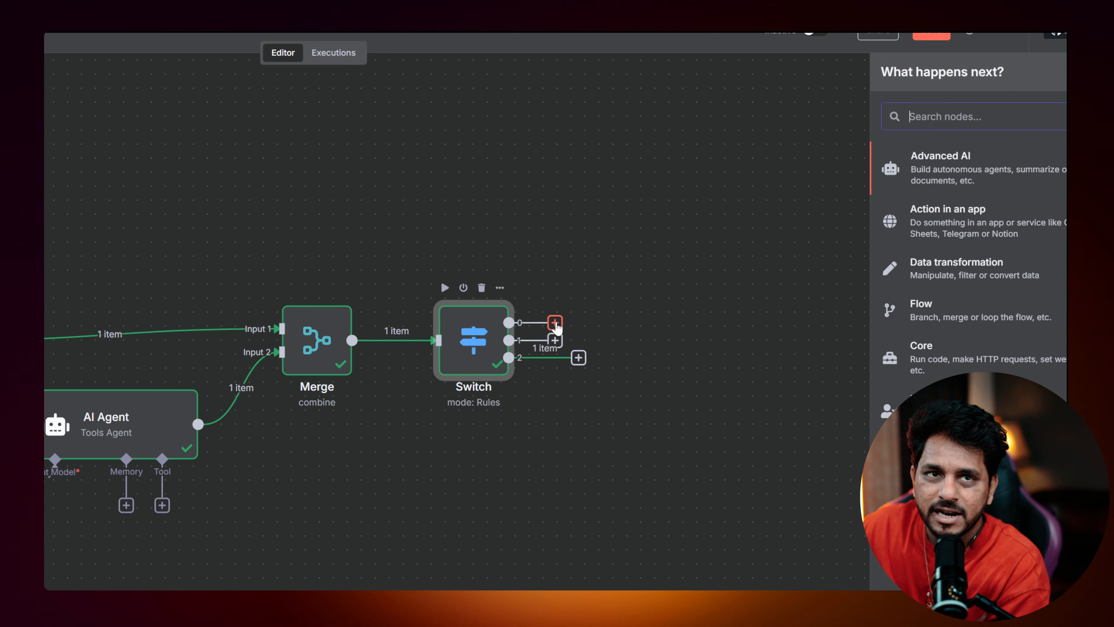
right_click(884, 168)
left_click(934, 121)
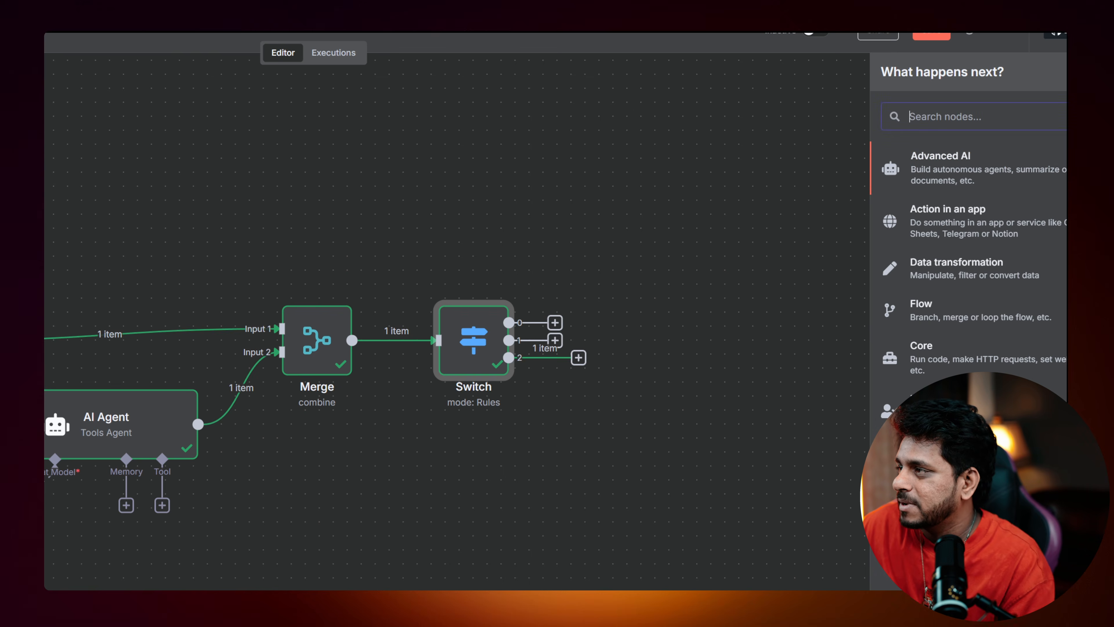
type("AIR")
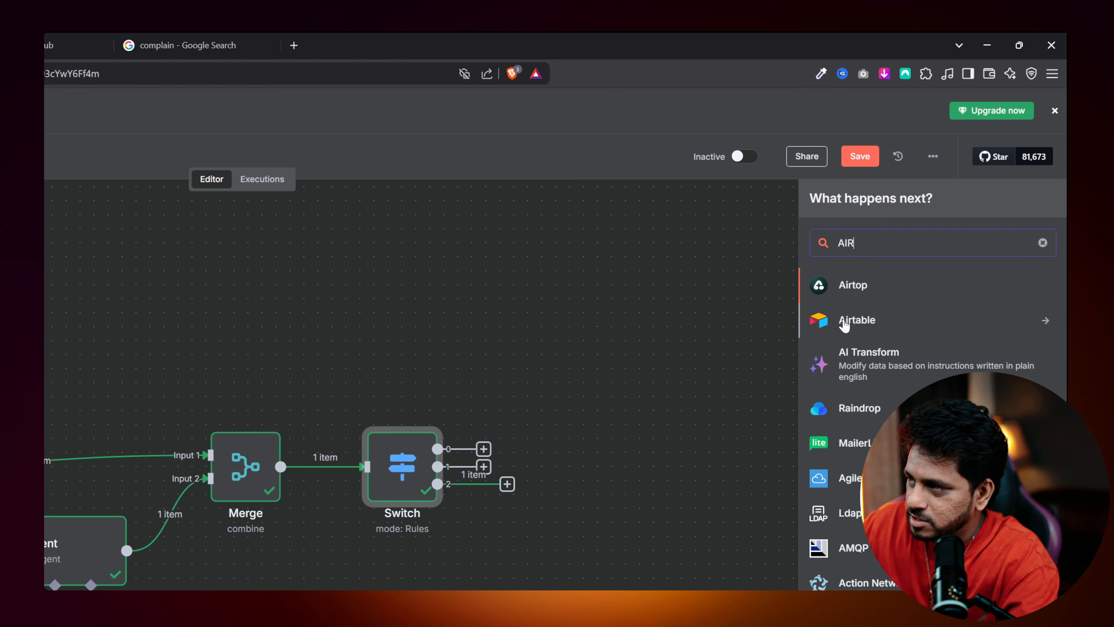
left_click(844, 324)
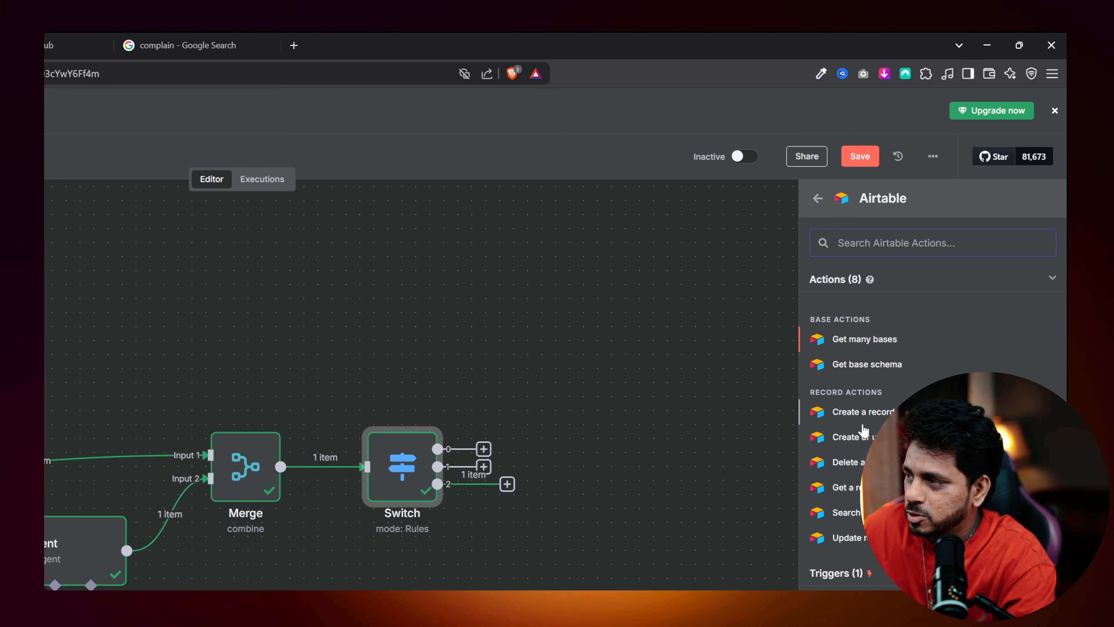
left_click(860, 420)
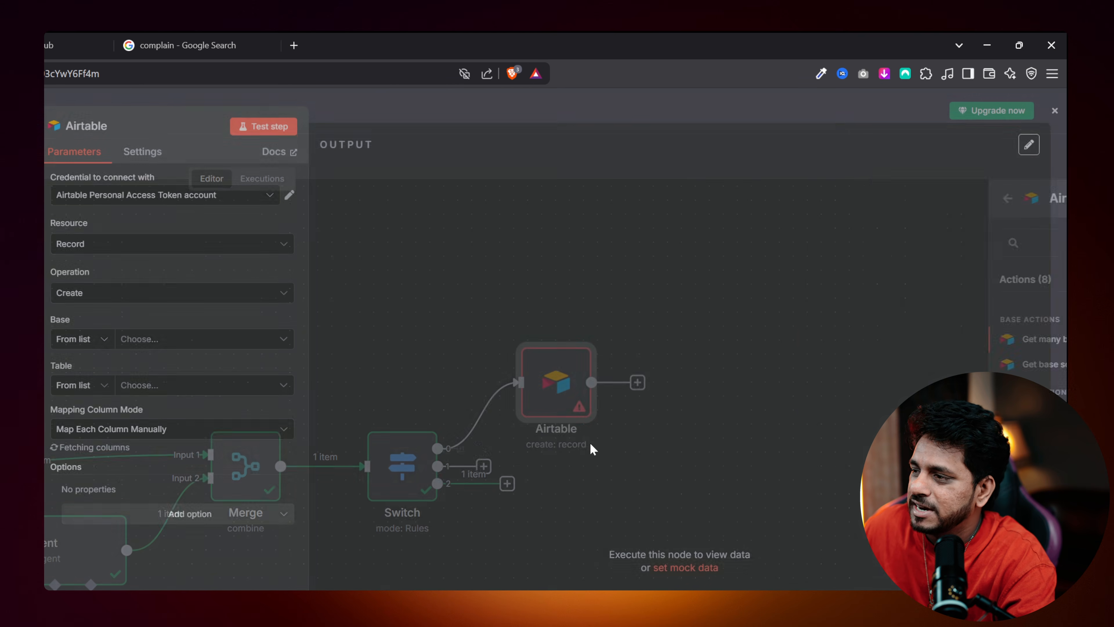
Select the Airtable personal access token credential and check the token list in Airtable.
left_click(178, 207)
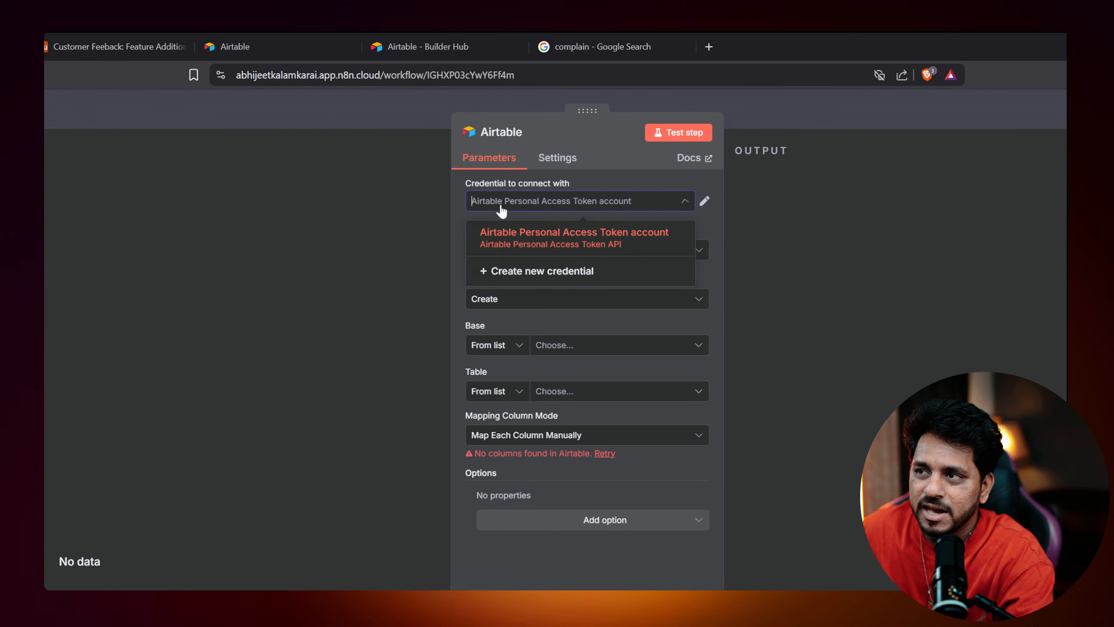
left_click(192, 219)
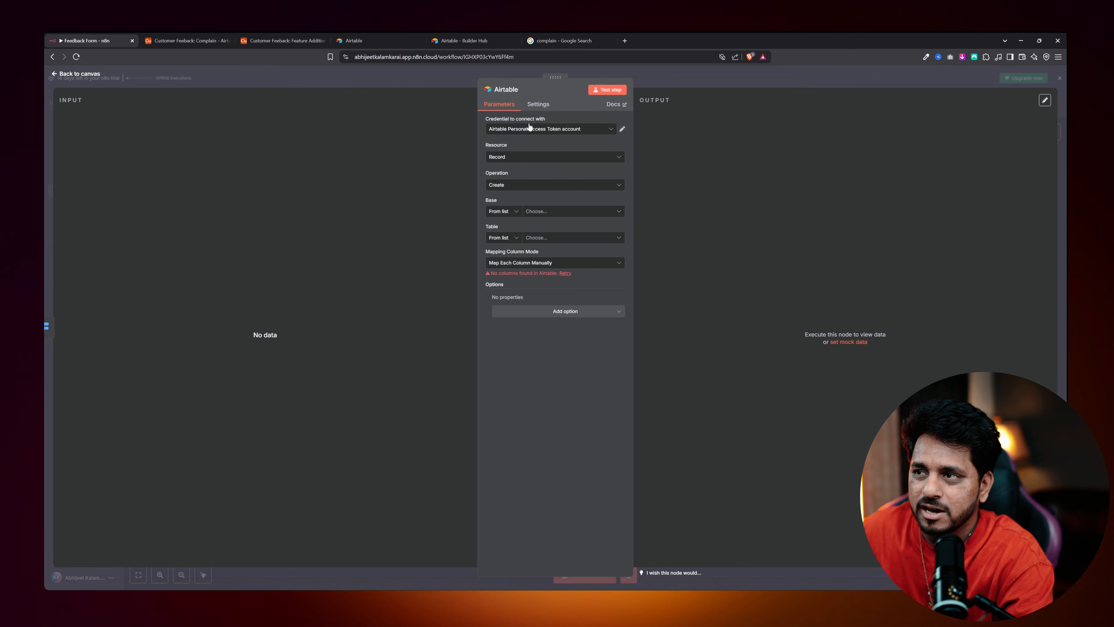
left_click(530, 127)
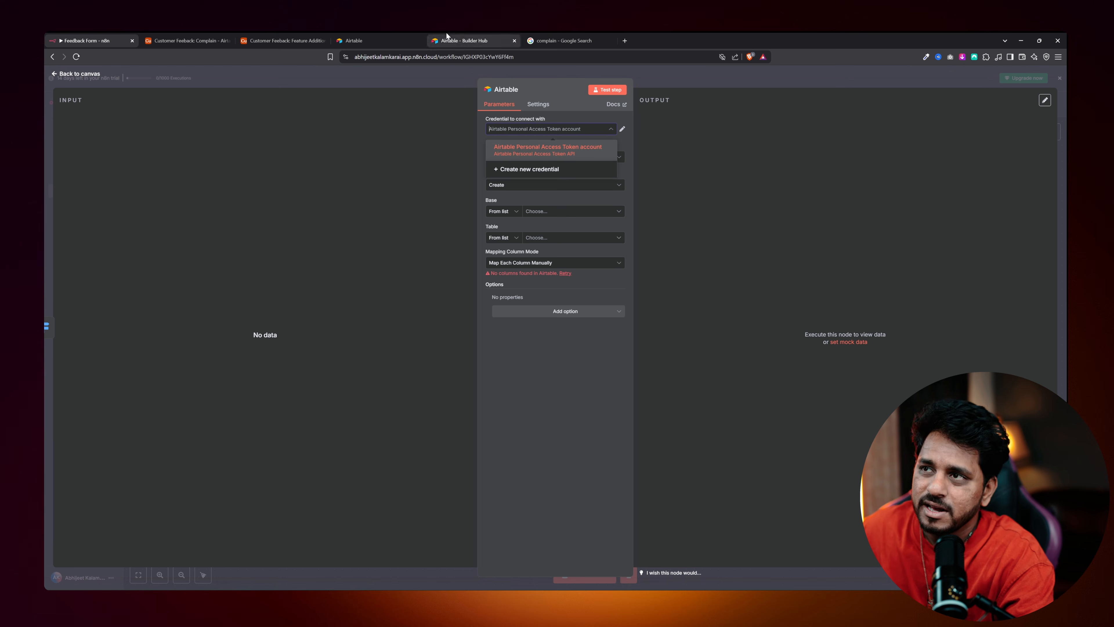
left_click(465, 40)
left_click(52, 57)
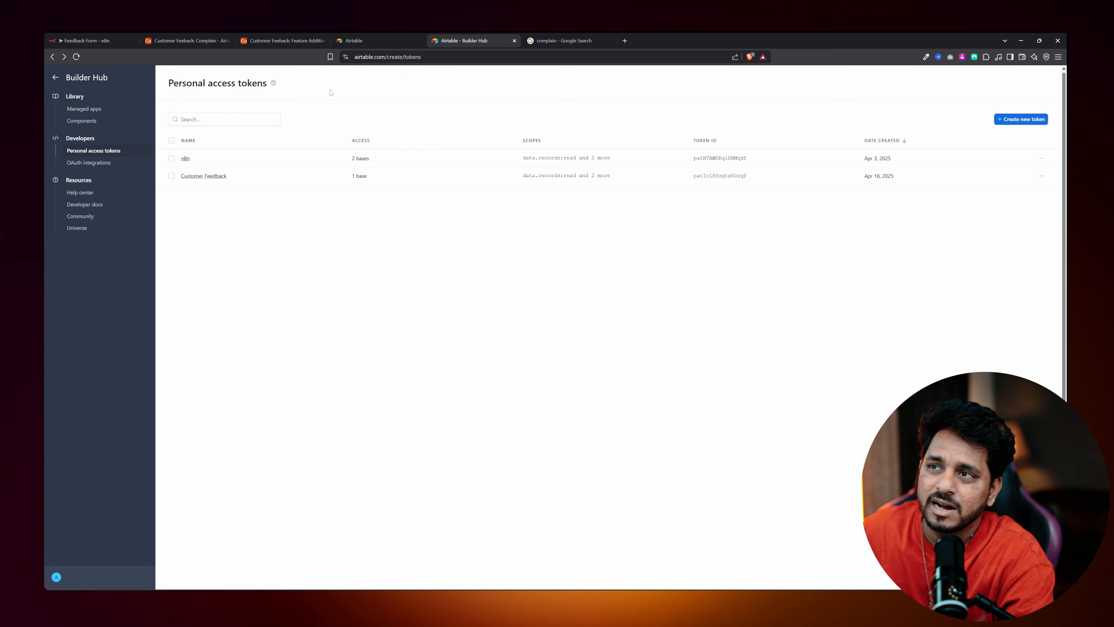
Keep the token credential in n8n, then open the Customer Feedback token's settings in Airtable.
left_click_drag(520, 75, 639, 77)
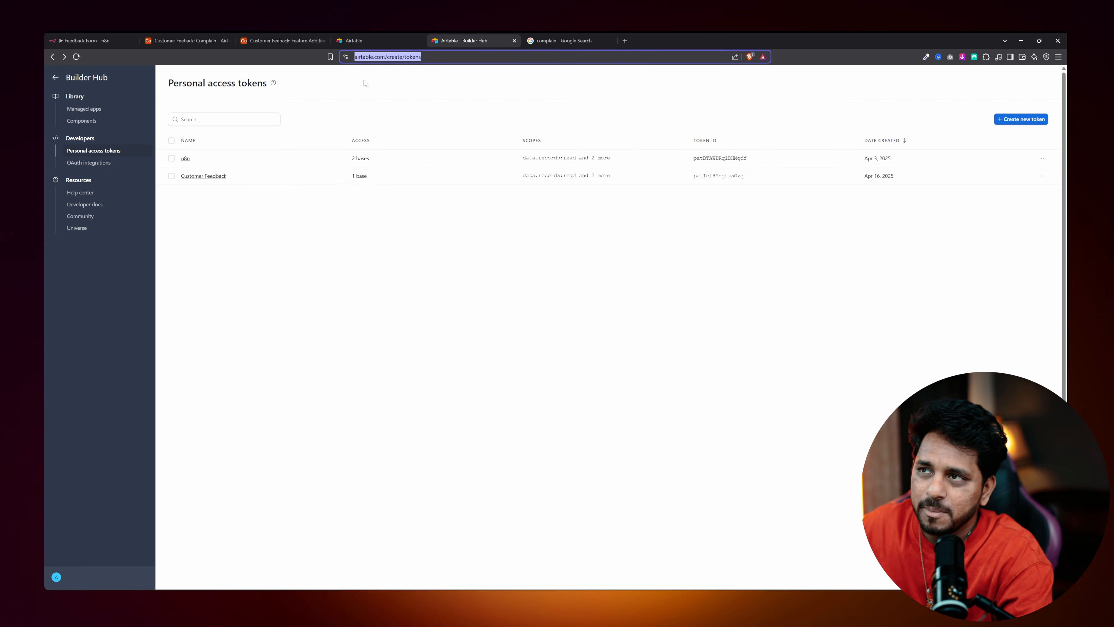
left_click(169, 38)
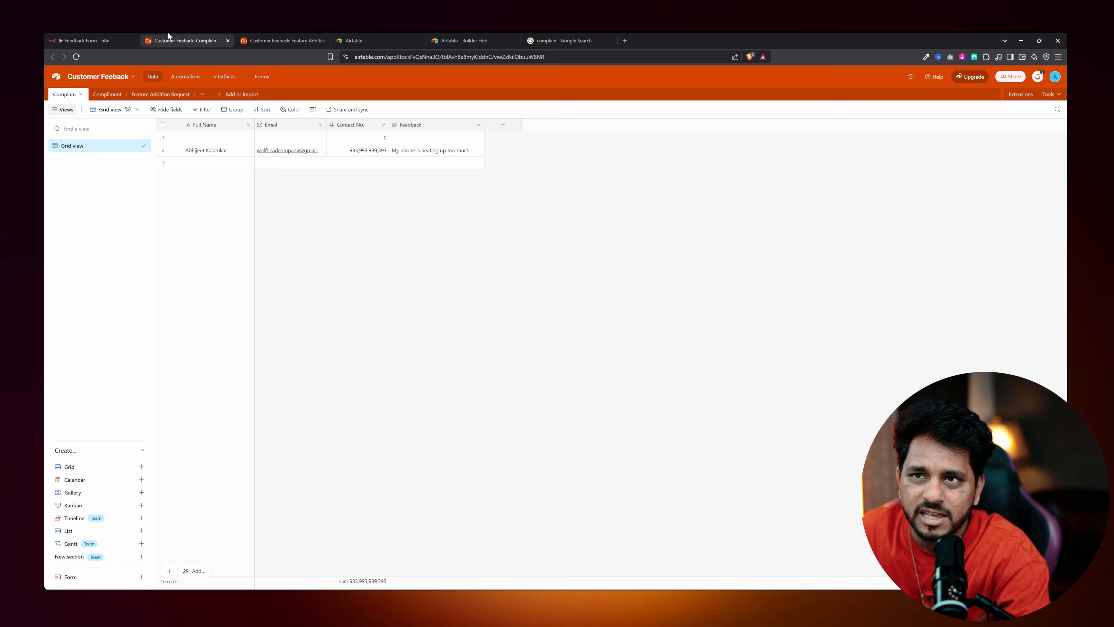
left_click(119, 39)
left_click(529, 152)
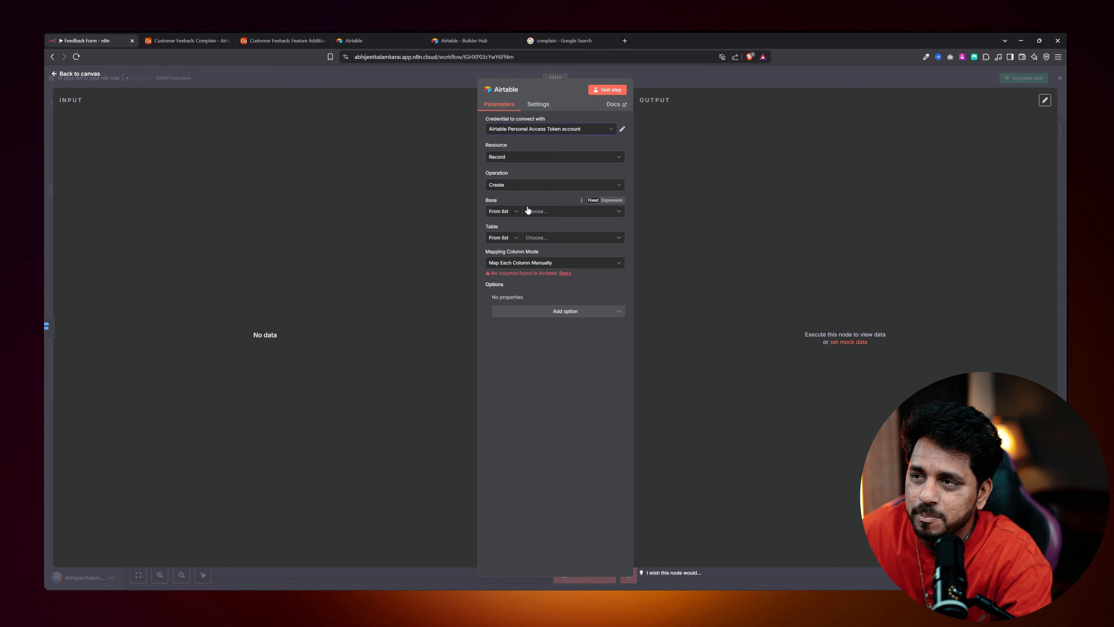
left_click(452, 36)
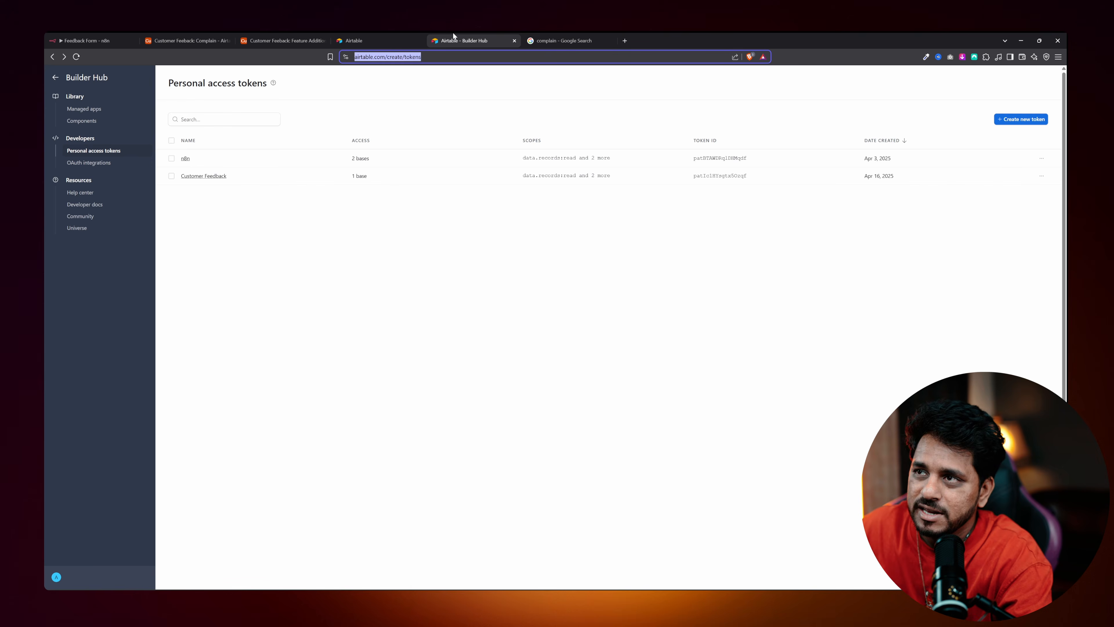
left_click(201, 177)
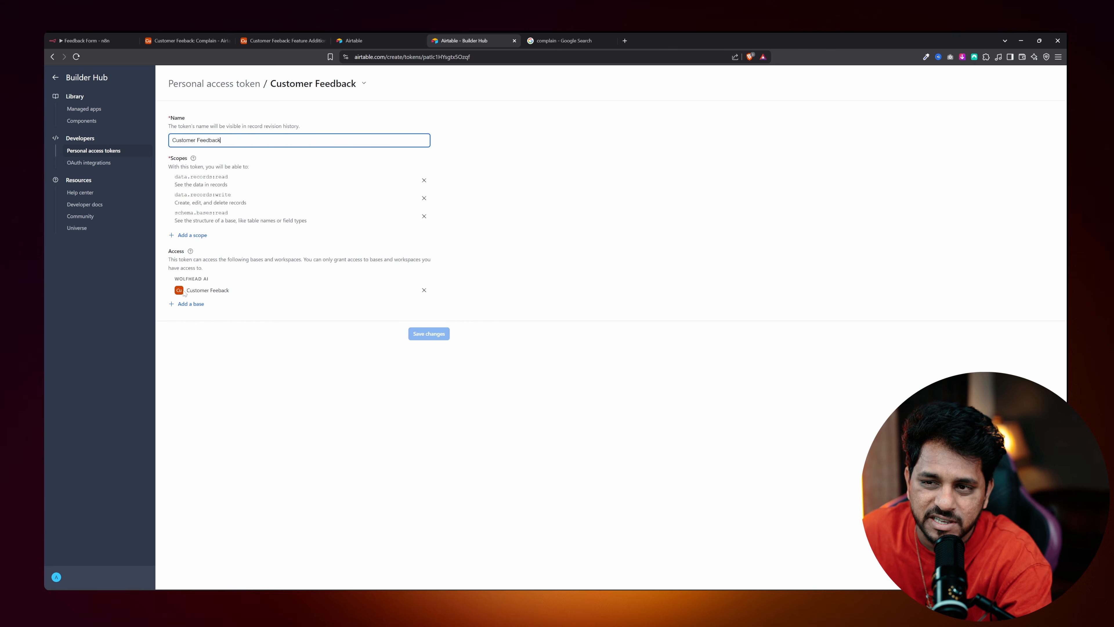
Rename the Airtable base to 'Customer Feedback' by adding the missing 'd'.
left_click_drag(187, 291, 233, 291)
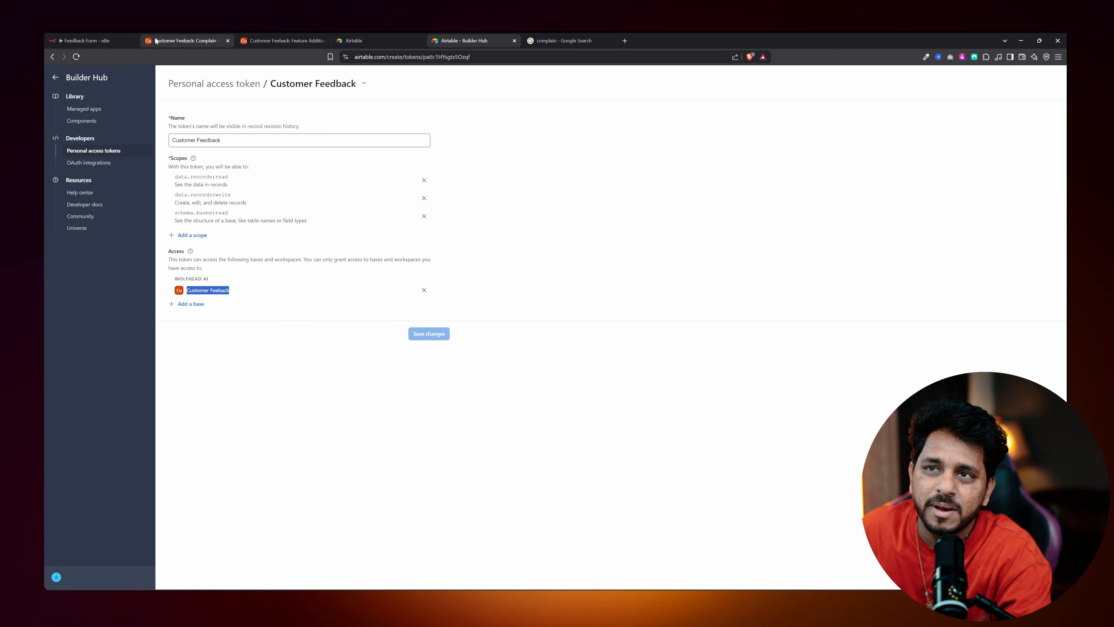
left_click(190, 38)
left_click(104, 78)
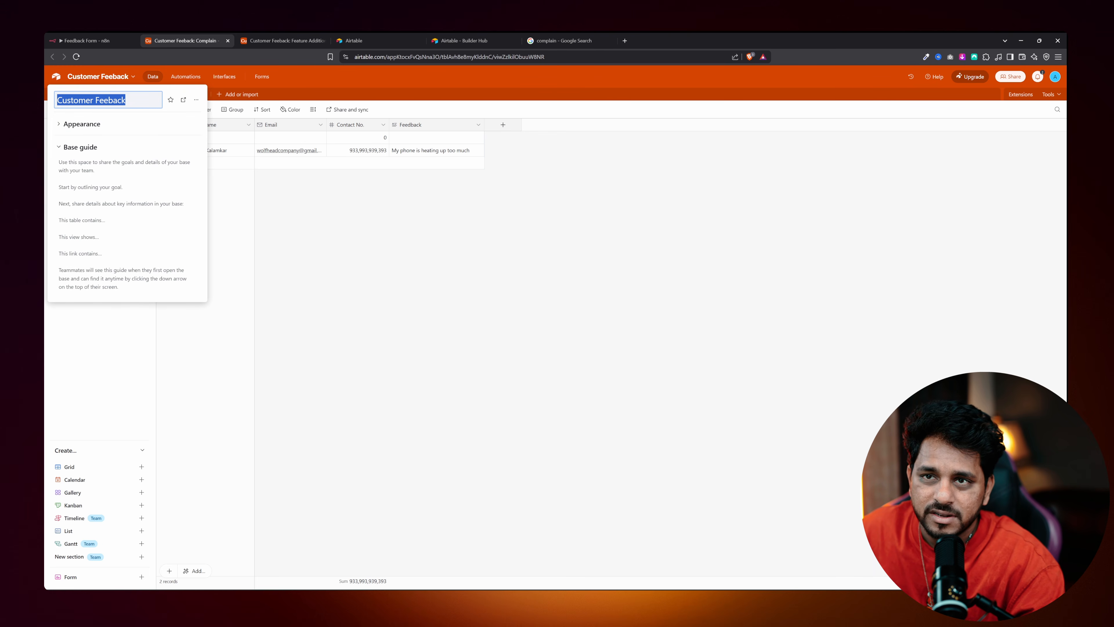
left_click(108, 100)
type("d")
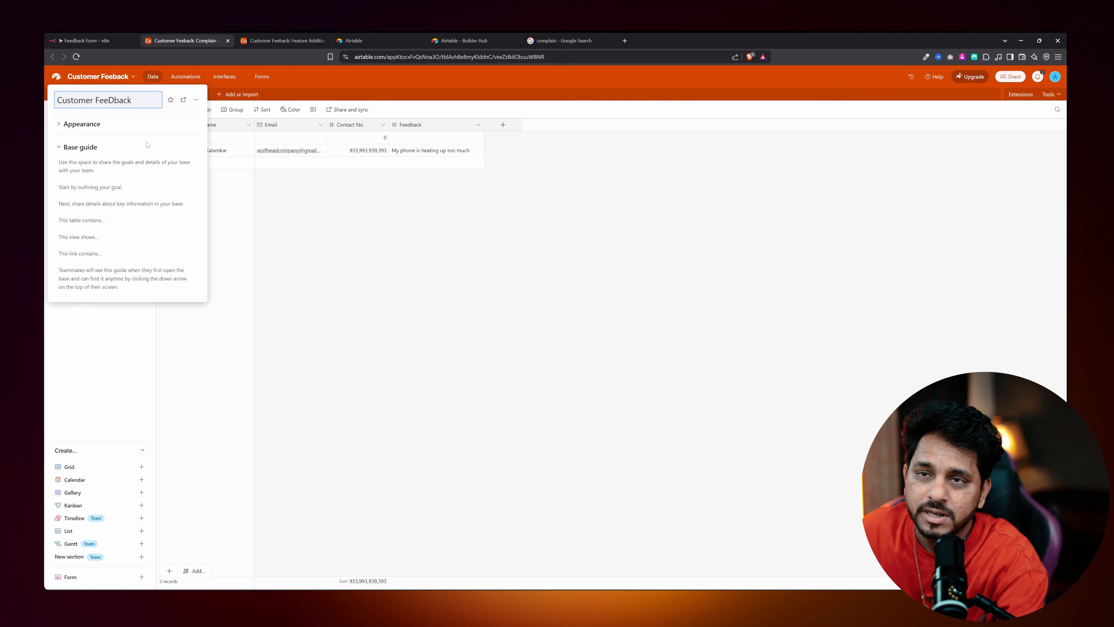
left_click(134, 81)
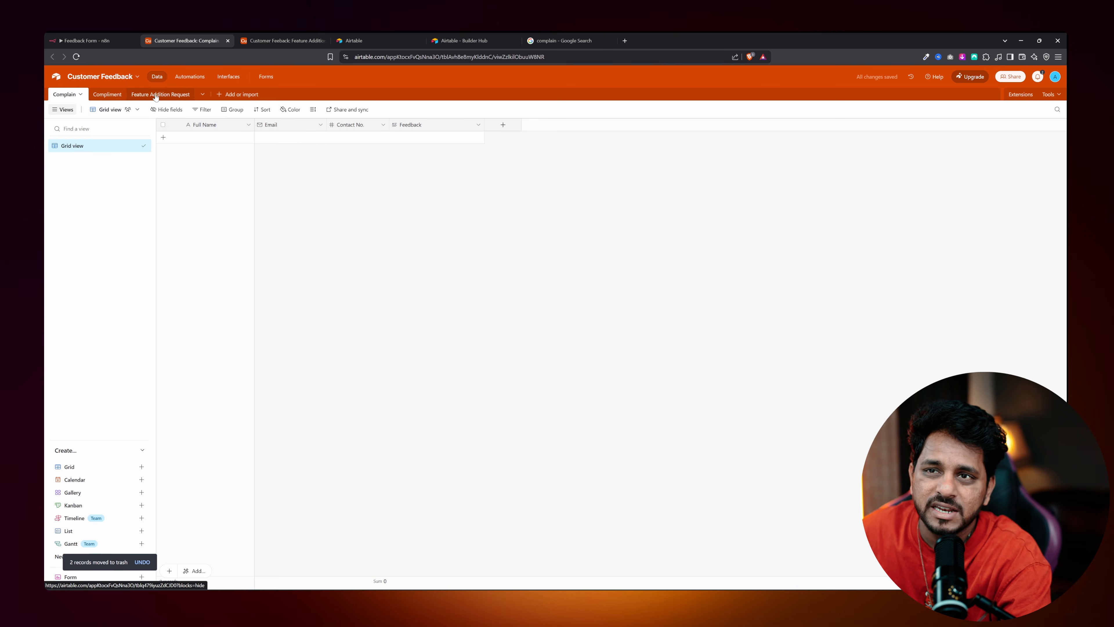
Look through the Compliment, Feature Addition Request and Complain tables.
left_click(106, 95)
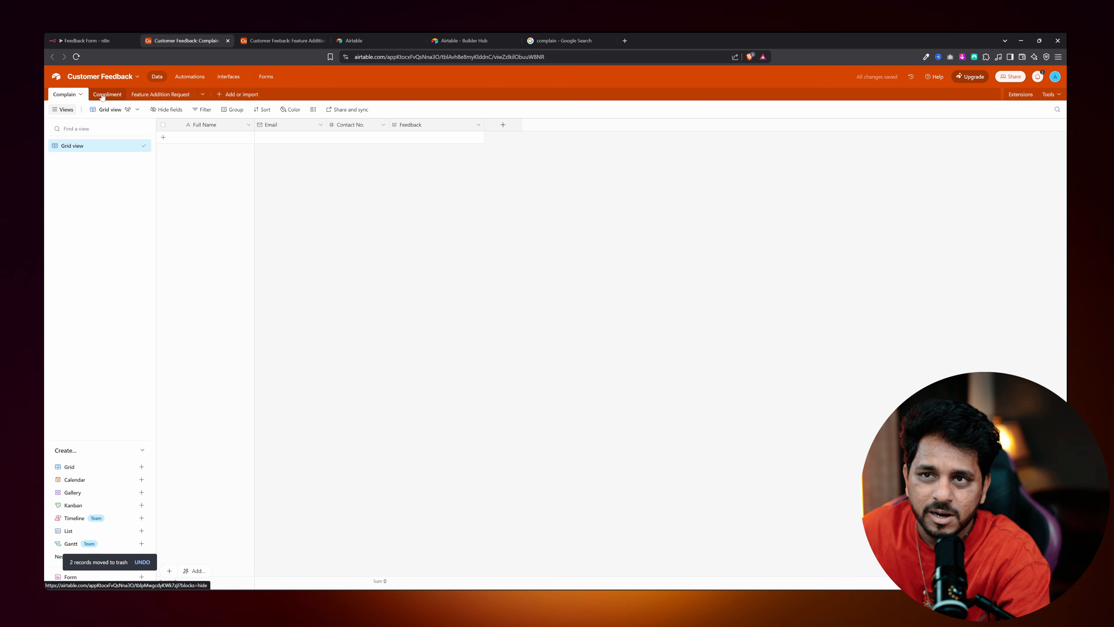
left_click(147, 95)
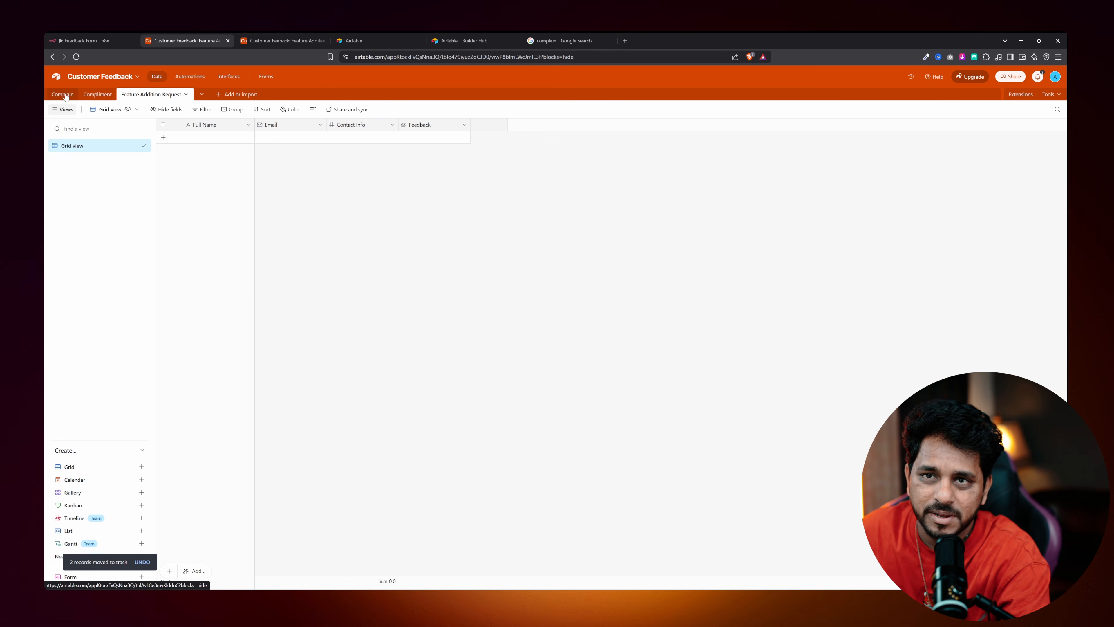
left_click(63, 94)
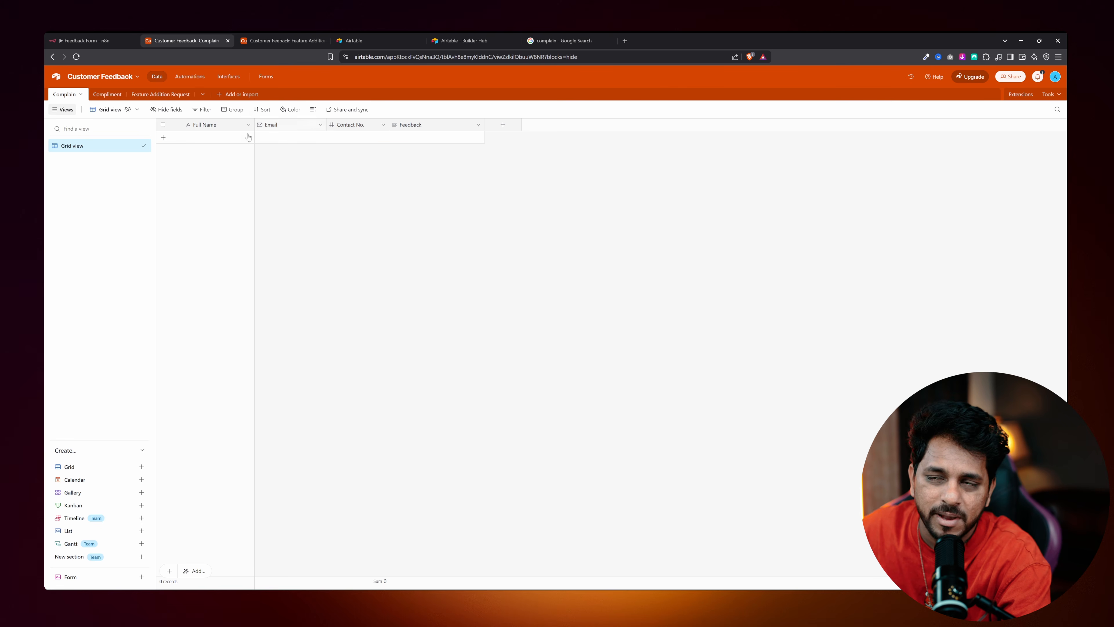
Set the Airtable node to Resource: Record and Operation: Create.
left_click(109, 39)
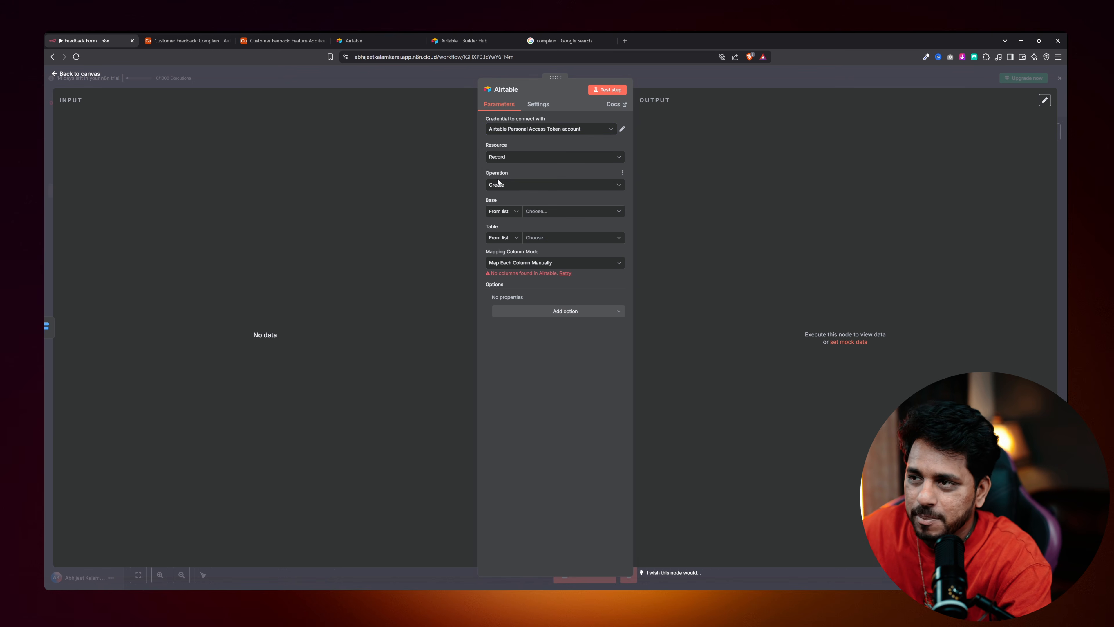
left_click(500, 157)
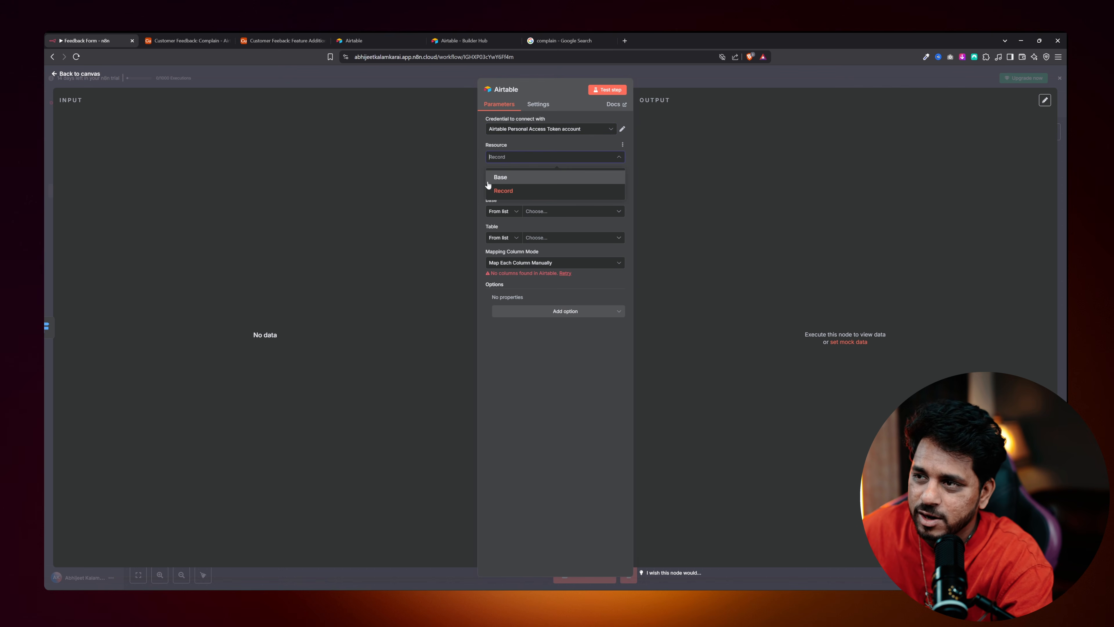
left_click(500, 190)
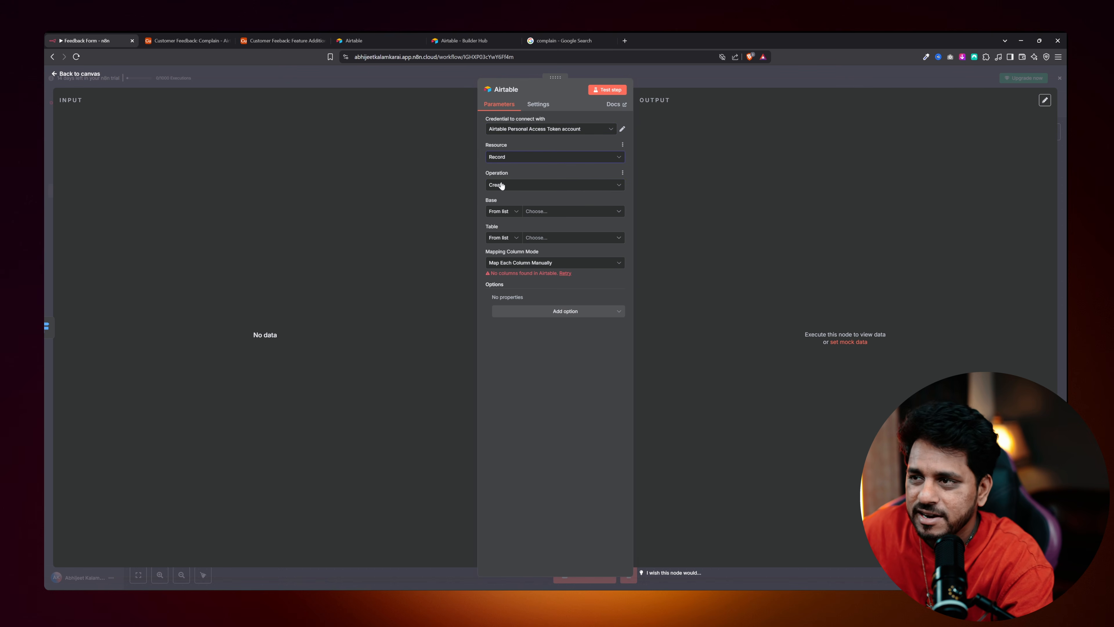
left_click(502, 185)
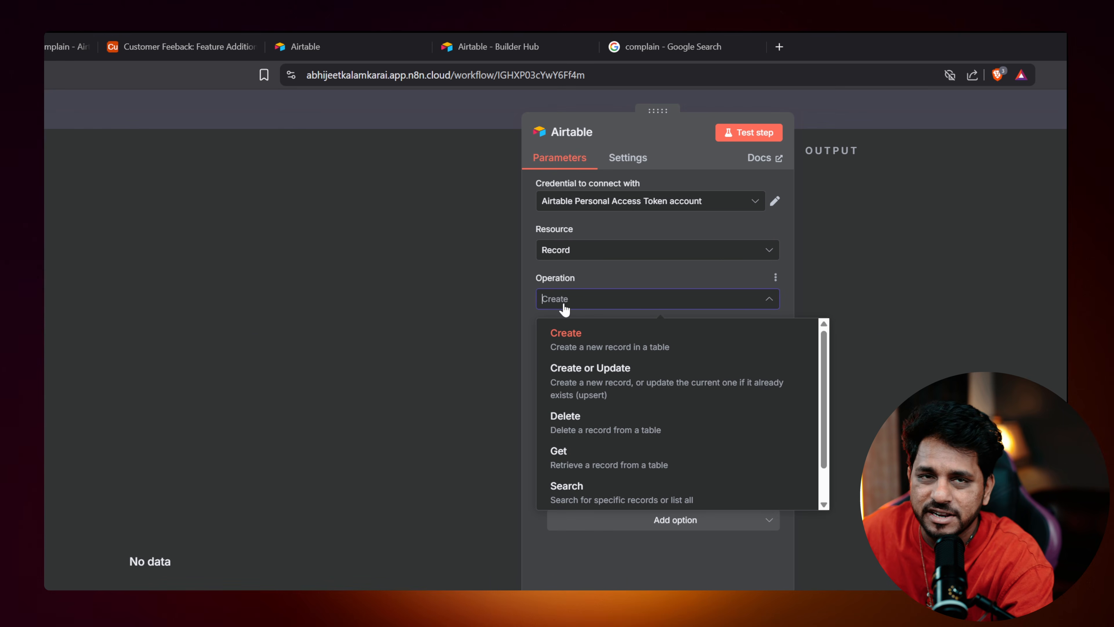
left_click(583, 336)
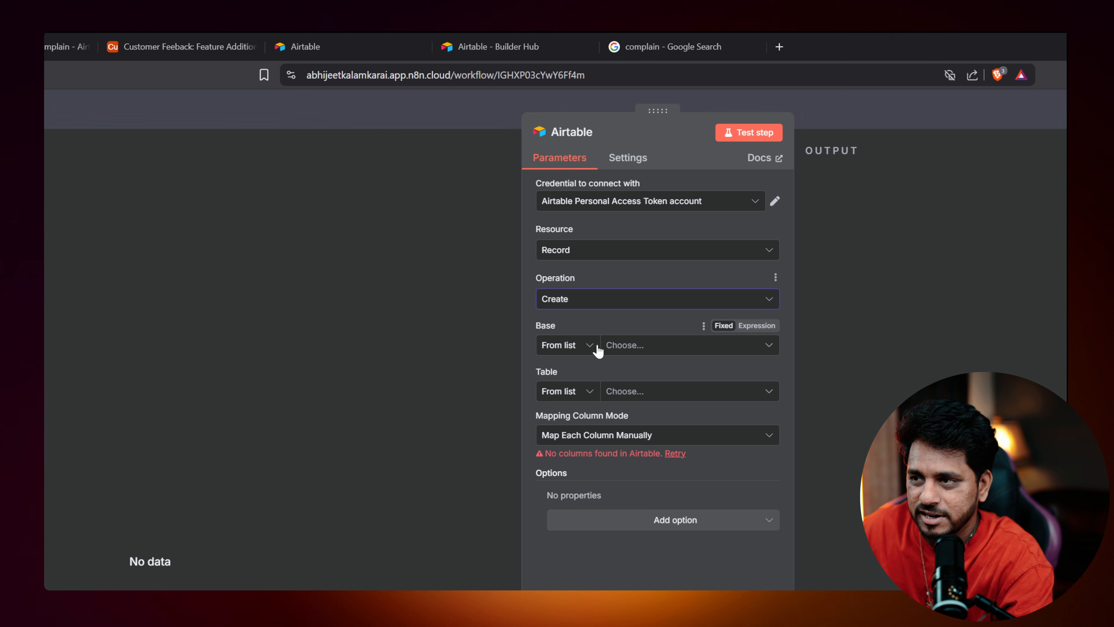
Target the Customer Feedback base's Complain table, then return to the canvas.
left_click(612, 347)
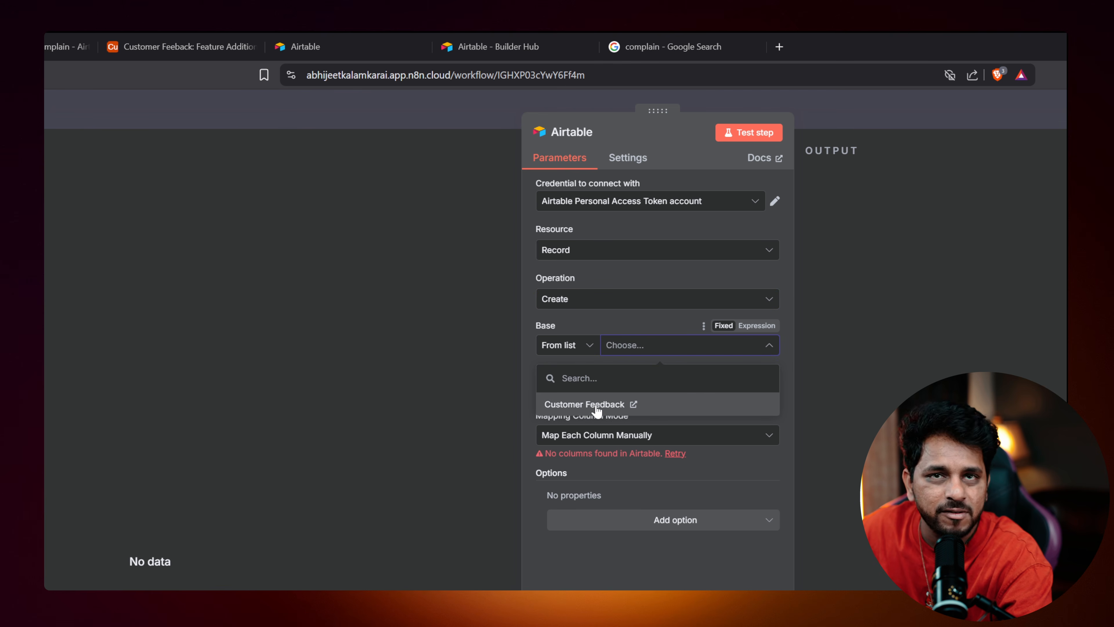
left_click(66, 46)
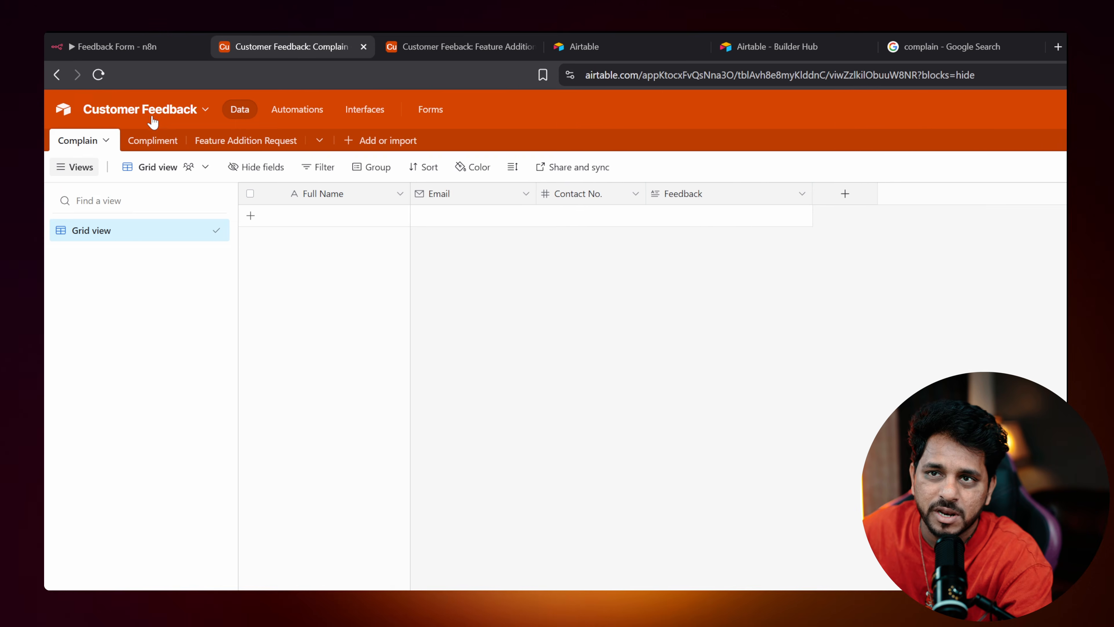
left_click(115, 42)
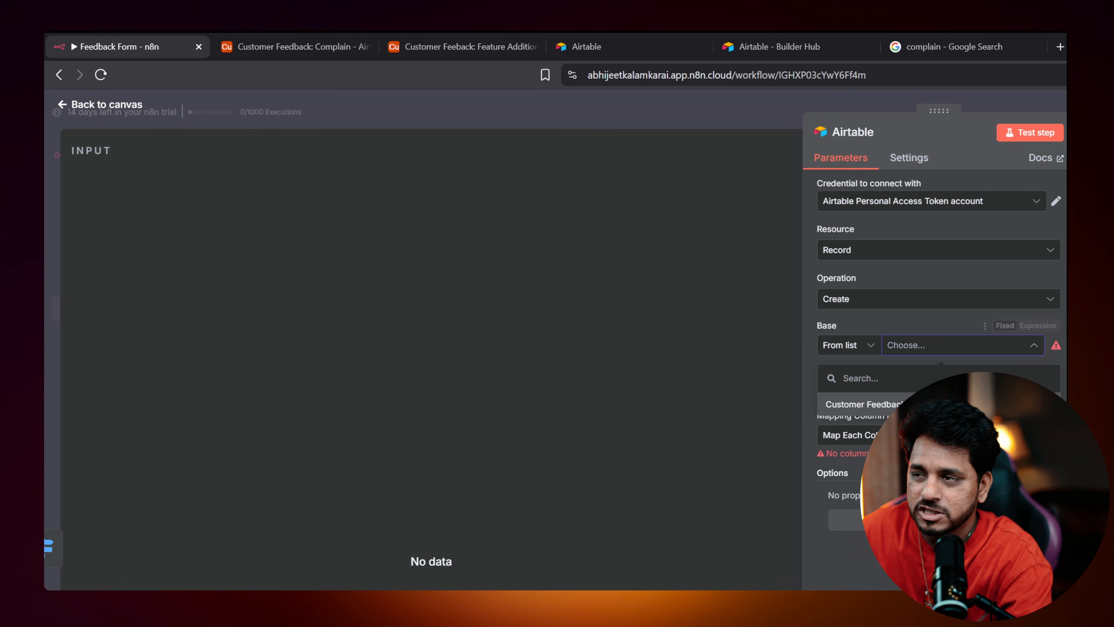
left_click(859, 403)
left_click(906, 391)
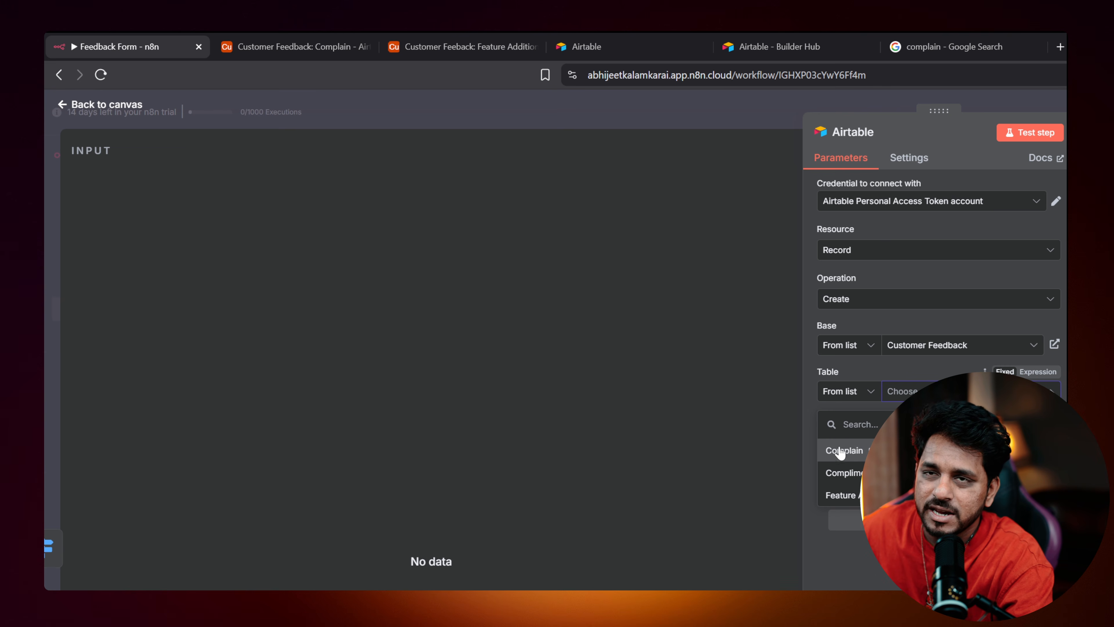
left_click(838, 452)
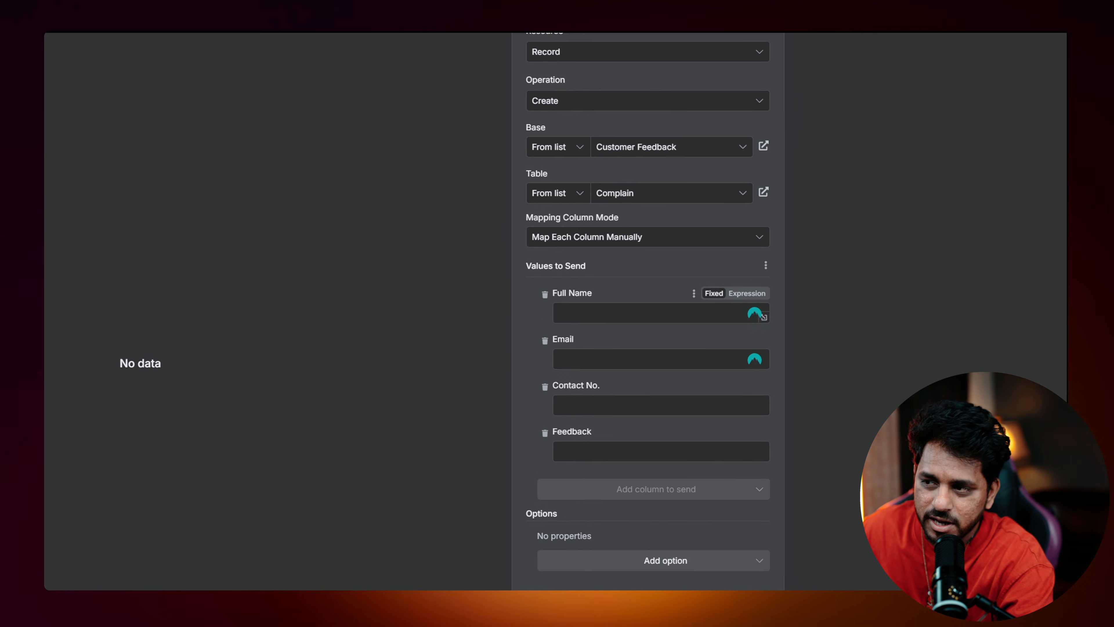
left_click(572, 345)
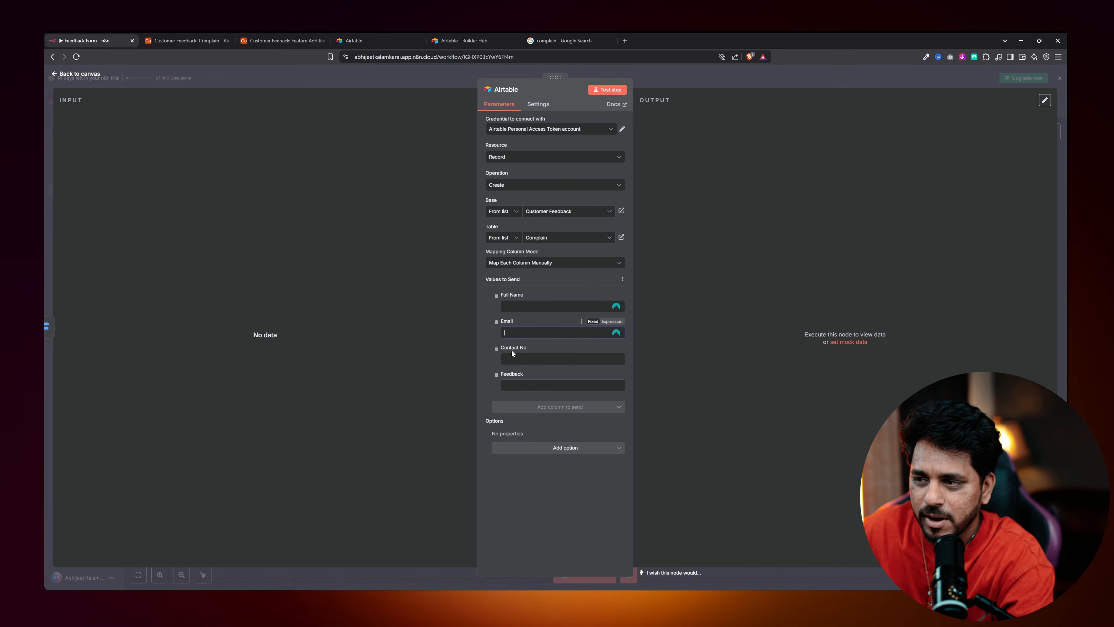
left_click(67, 75)
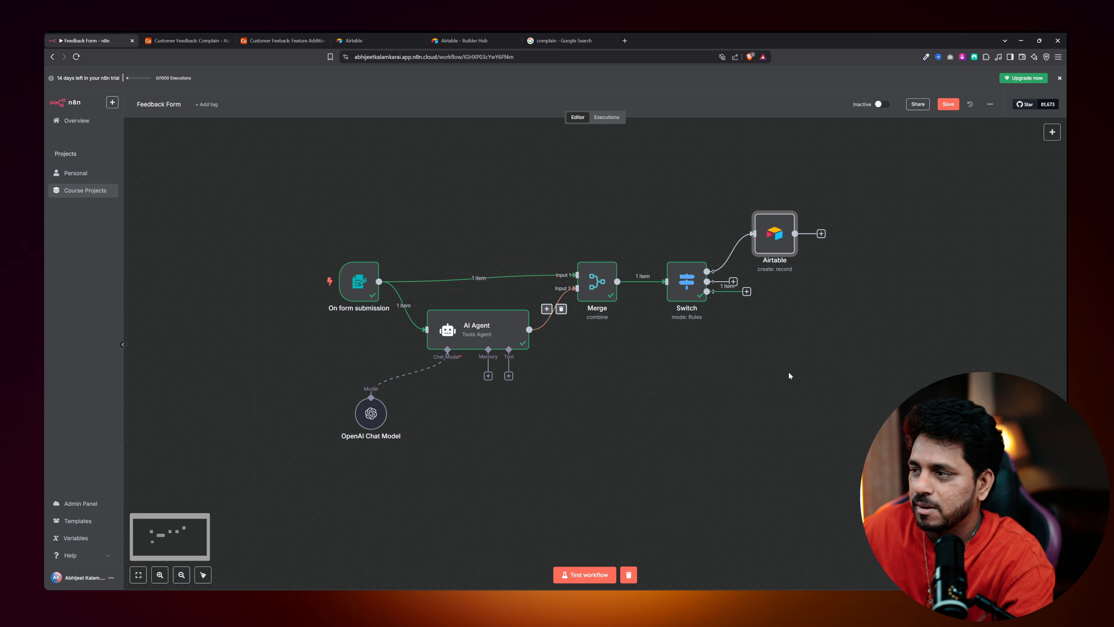
Nudge the Airtable node, start a test run, and fill the form's name and e-mail.
left_click_drag(774, 237, 823, 229)
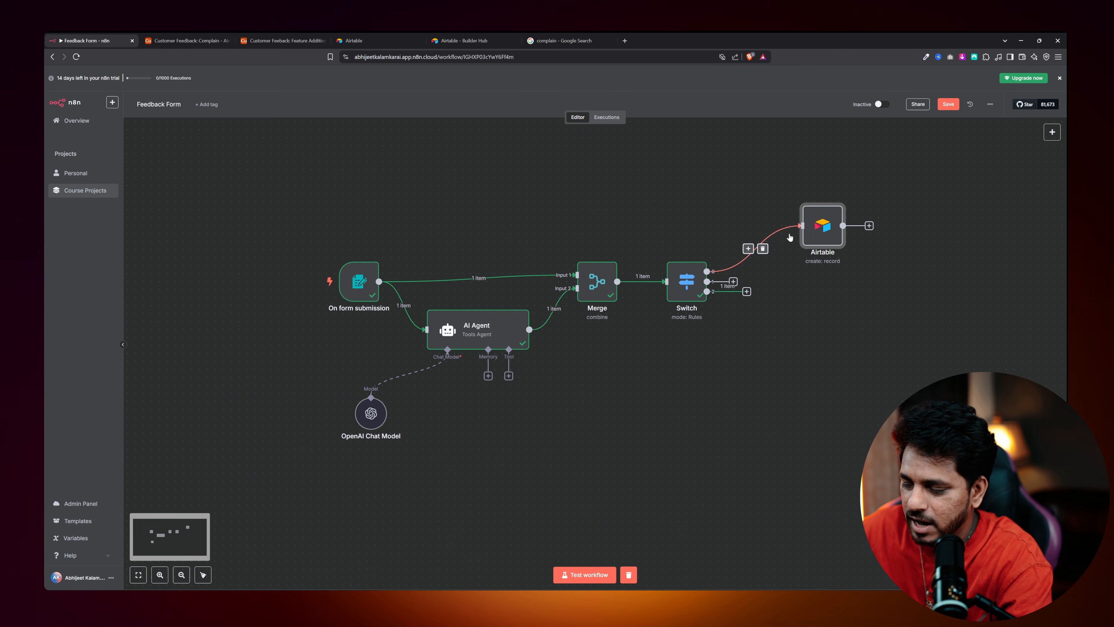
left_click(579, 575)
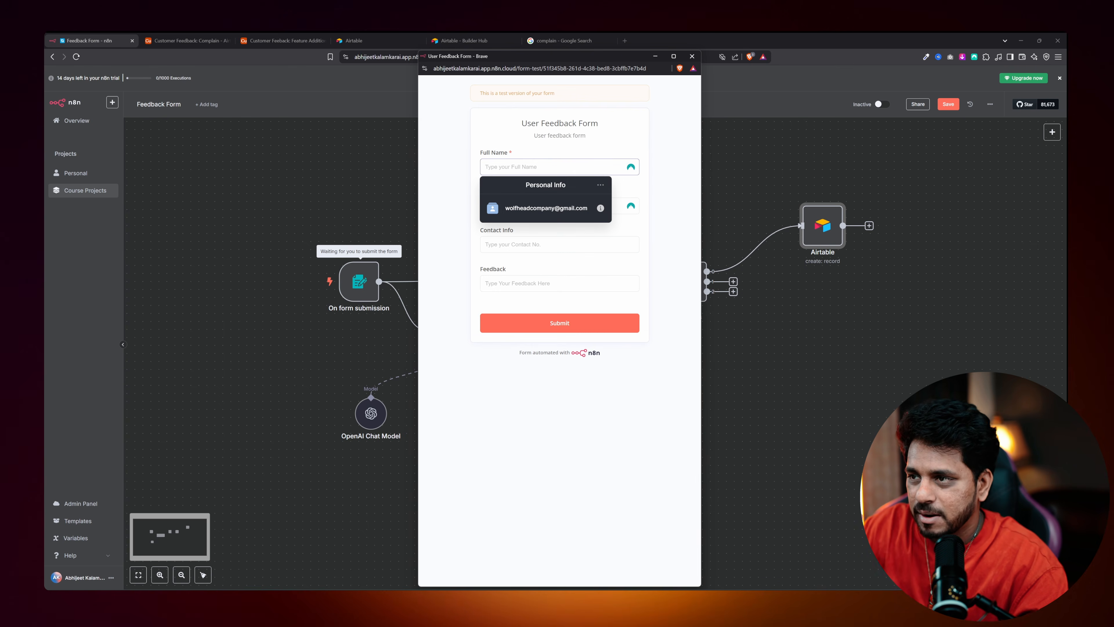
type("Abhijeet")
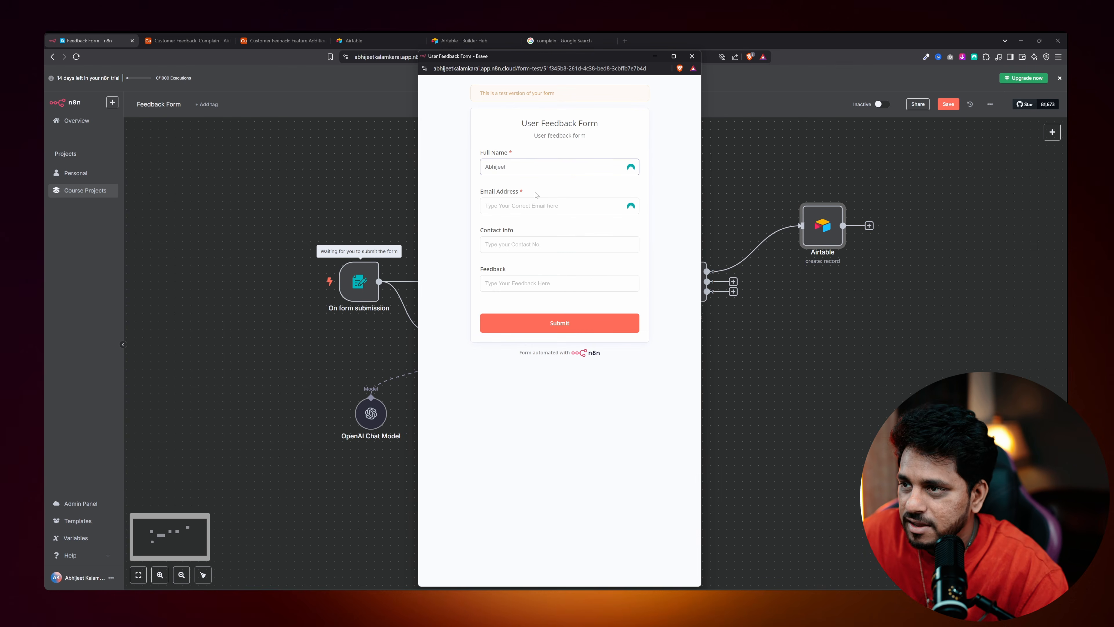
left_click(536, 204)
key("Down")
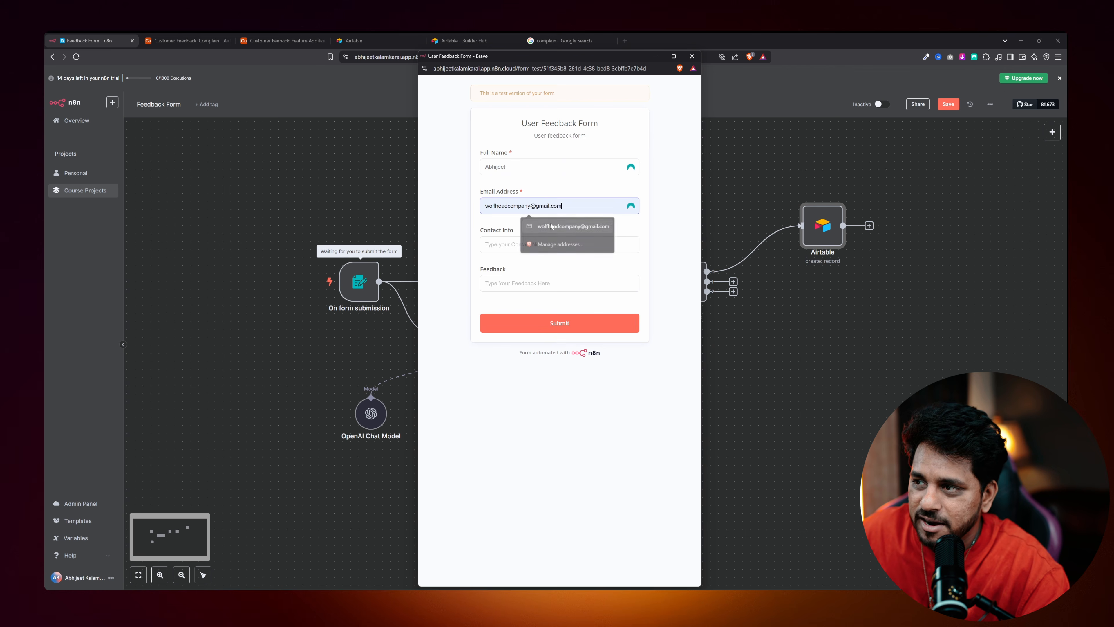
key("Return")
key("Tab")
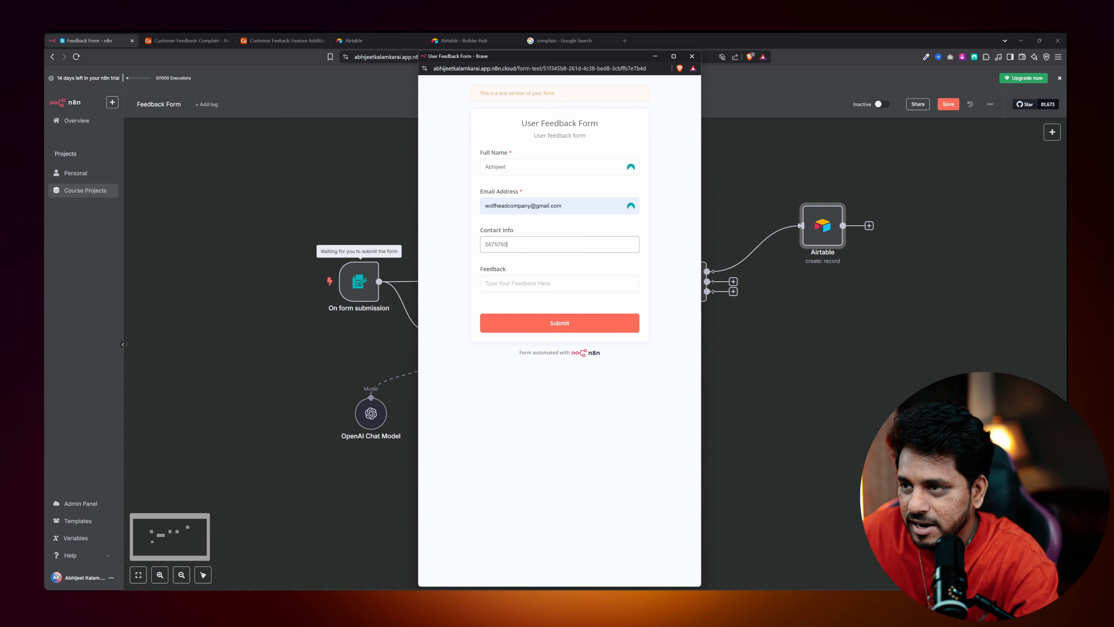
Enter feedback 'I did not like your app at all', submit, and close the form.
key("Tab")
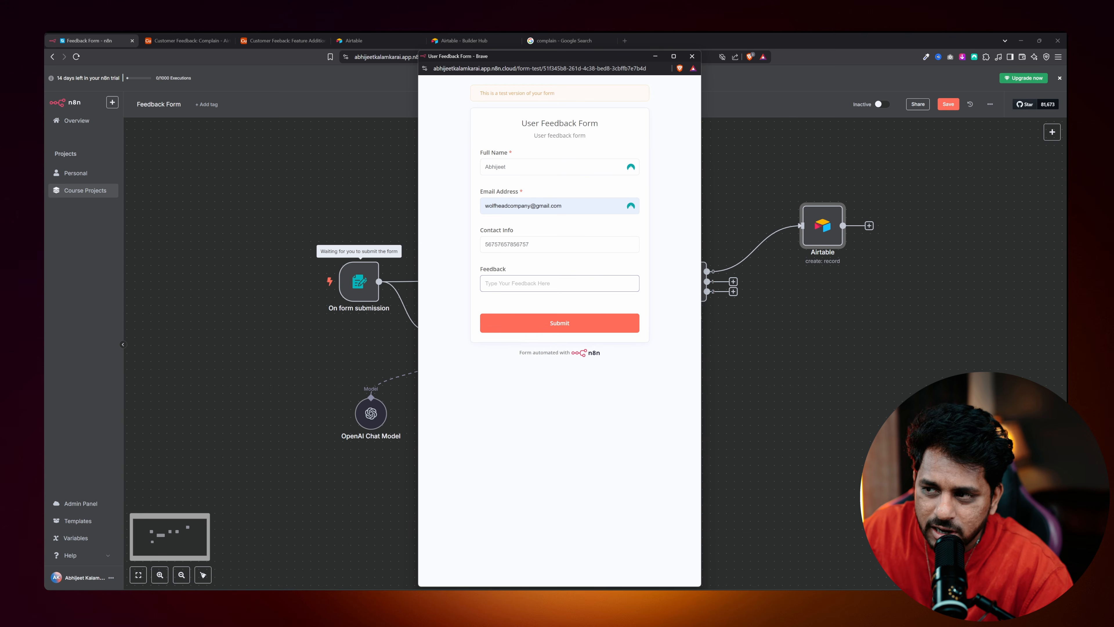
type("I did not")
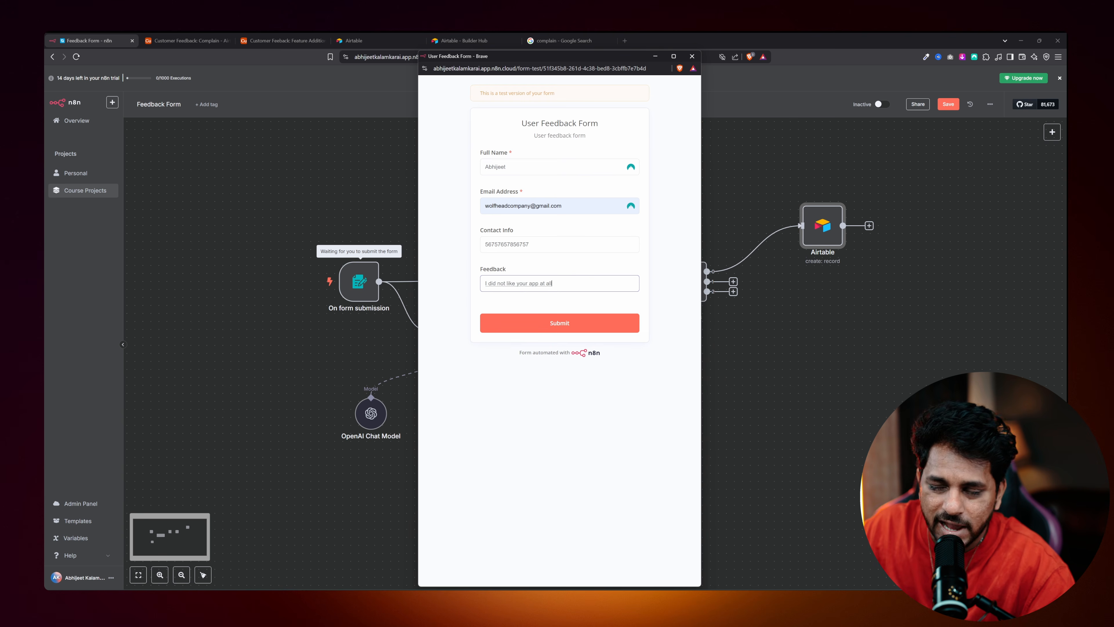
type(" like your app at all")
left_click(559, 322)
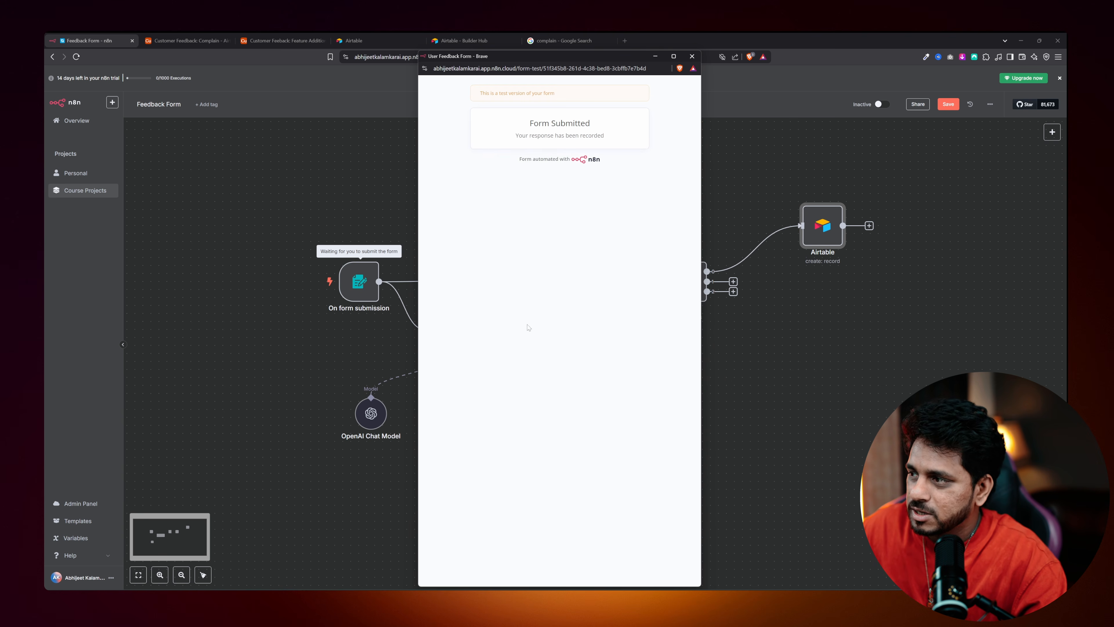
left_click(690, 56)
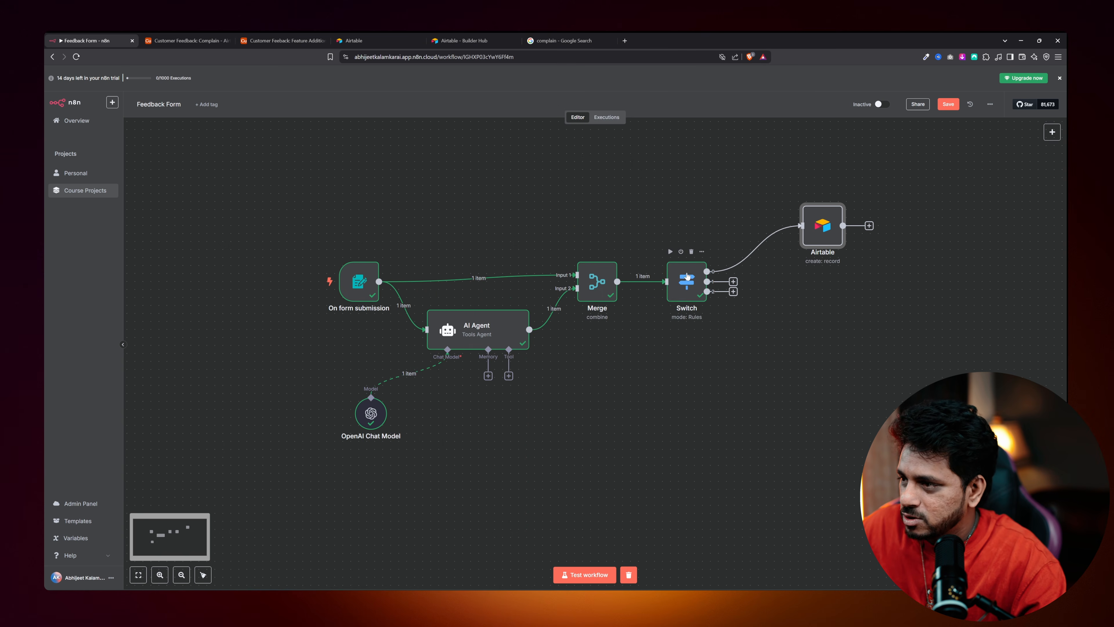
Inspect the executed Switch, Airtable and Merge nodes' settings and data.
double_click(687, 275)
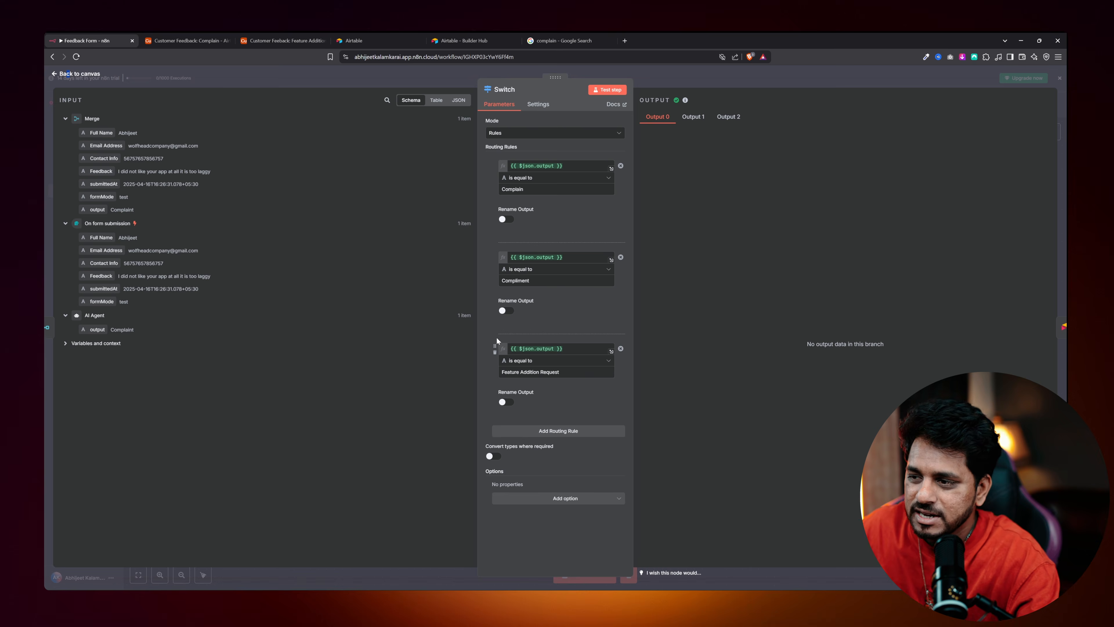
key("Escape")
double_click(820, 228)
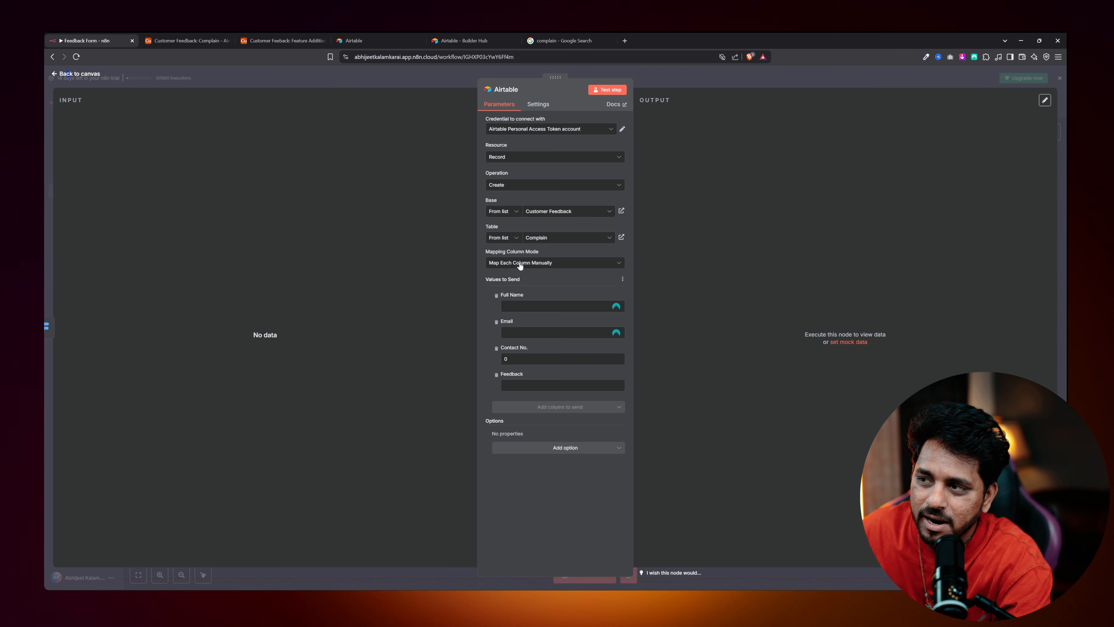
key("Escape")
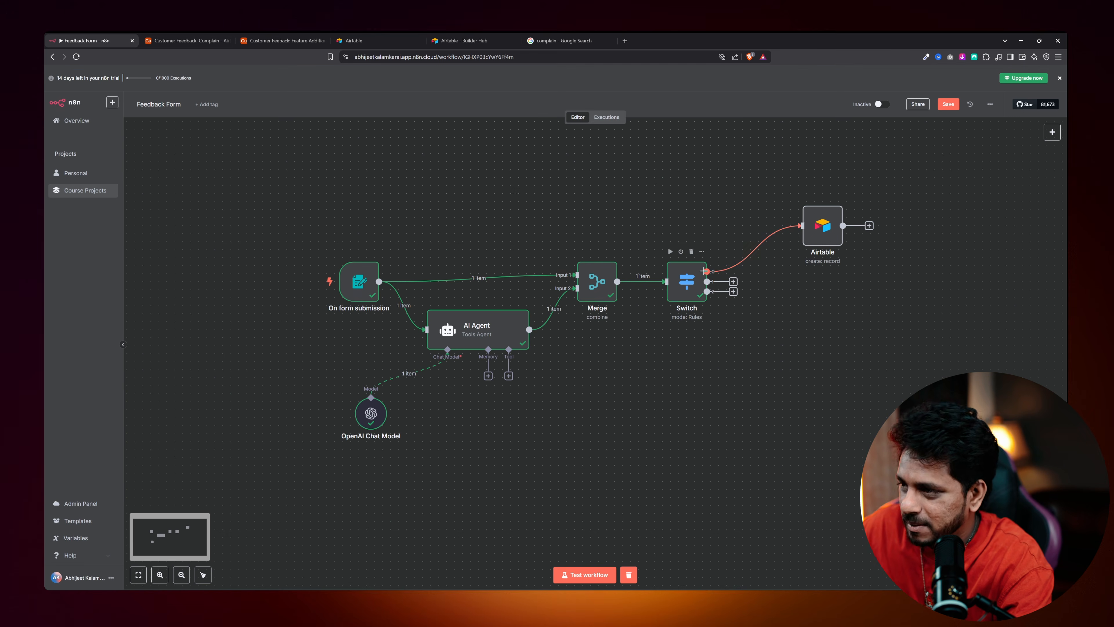
double_click(597, 282)
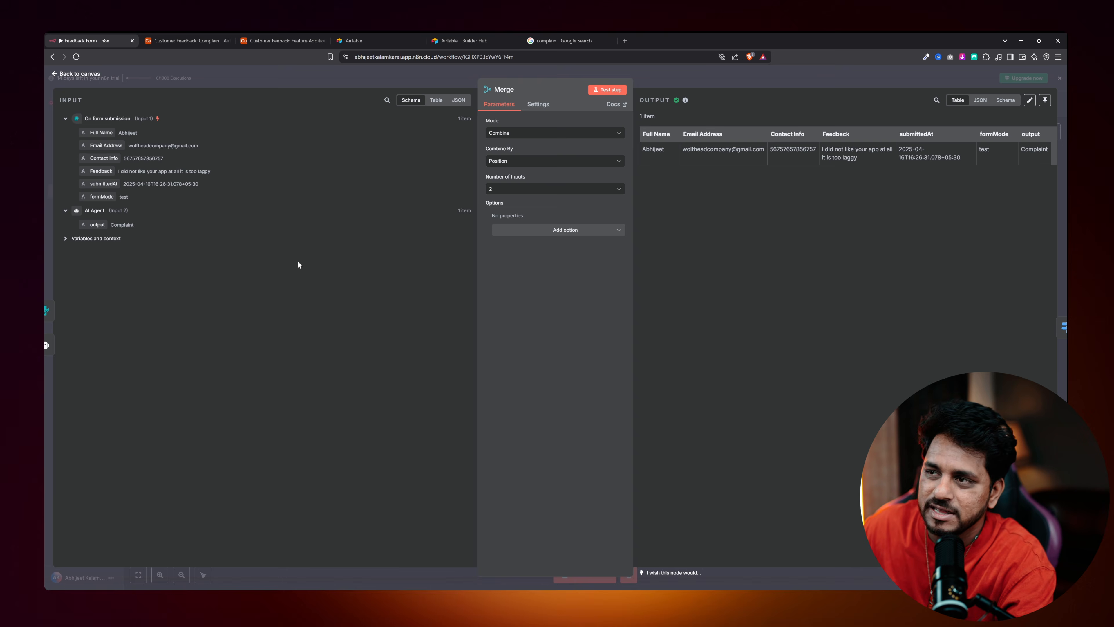
key("Escape")
Show the AI Agent's full prompt in the expression editor, resolved with the 'too laggy' complaint.
mouse_move(324, 271)
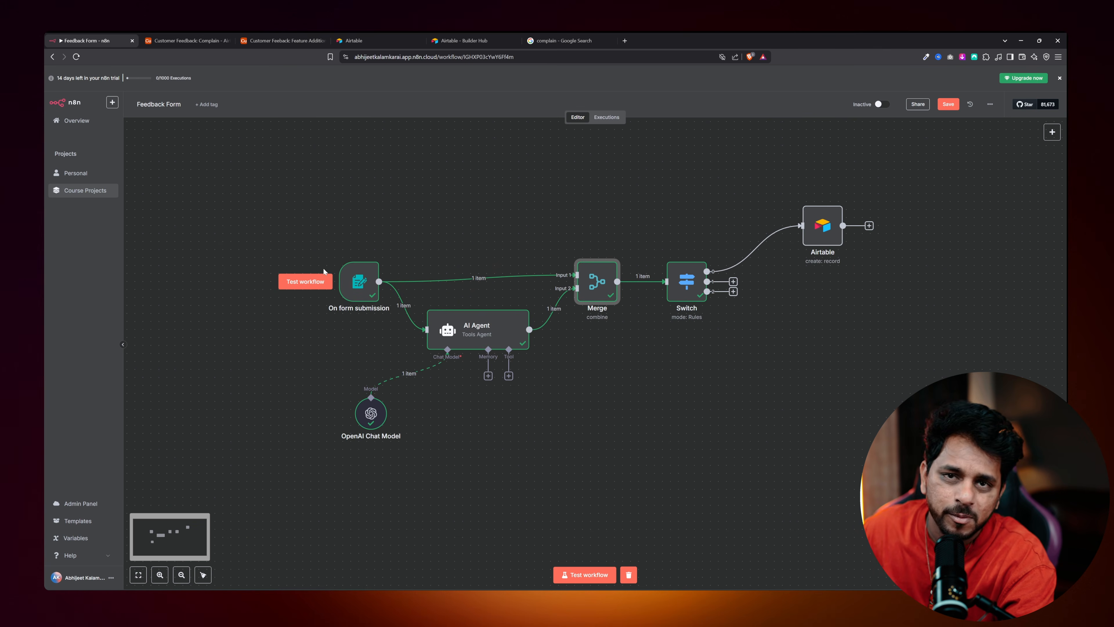
double_click(457, 326)
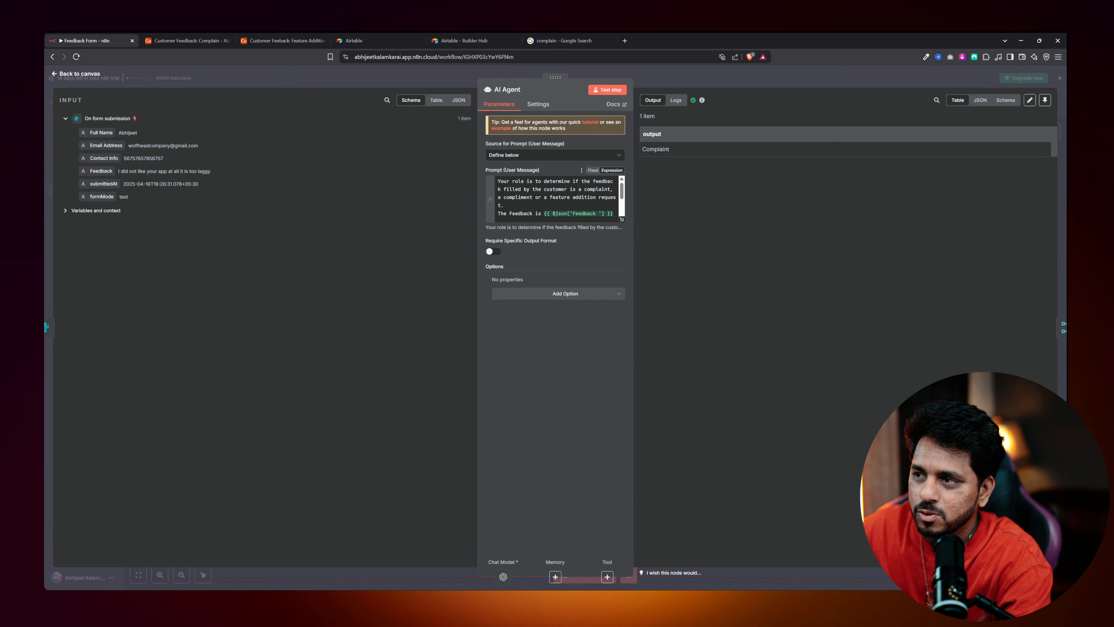
left_click(622, 219)
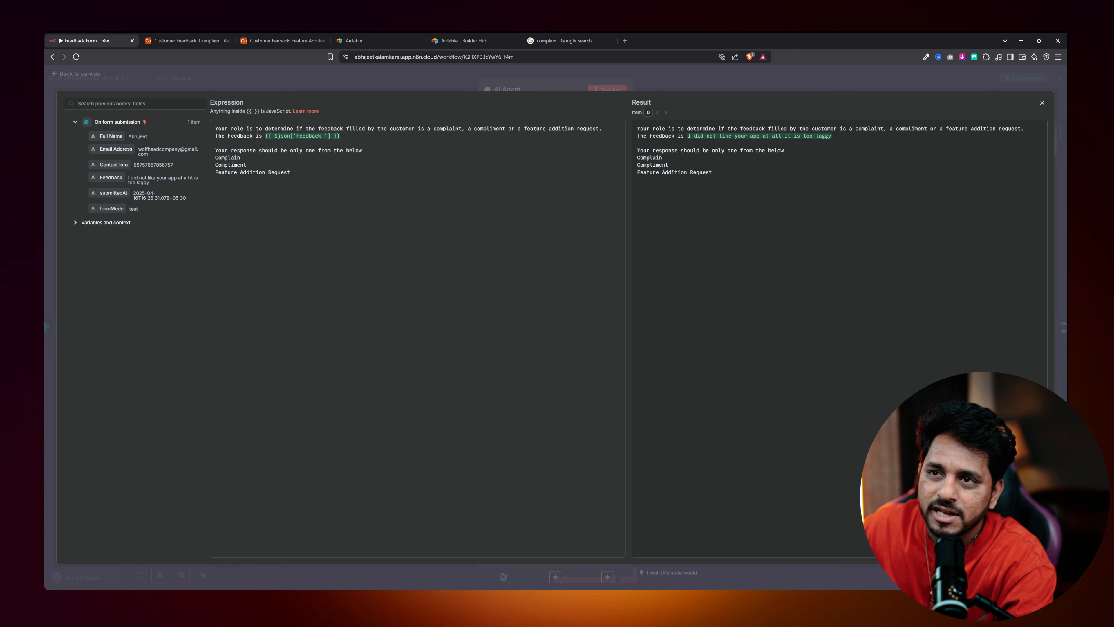
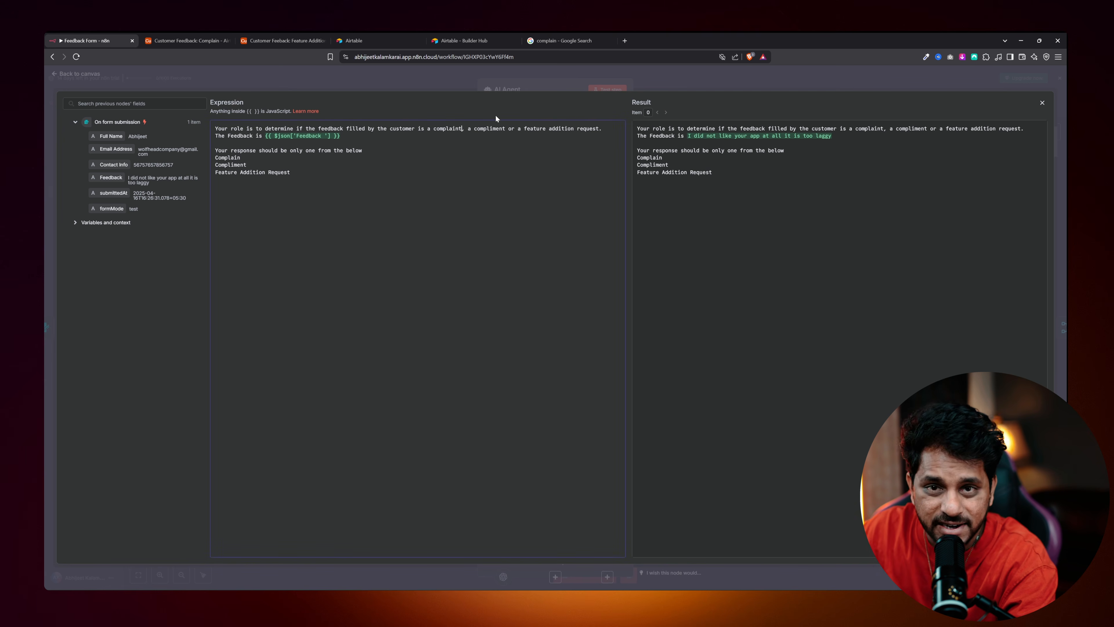
Edit the AI Agent prompt so 'complaint' reads 'complain', then close the editor and agent panel.
key("BackSpace")
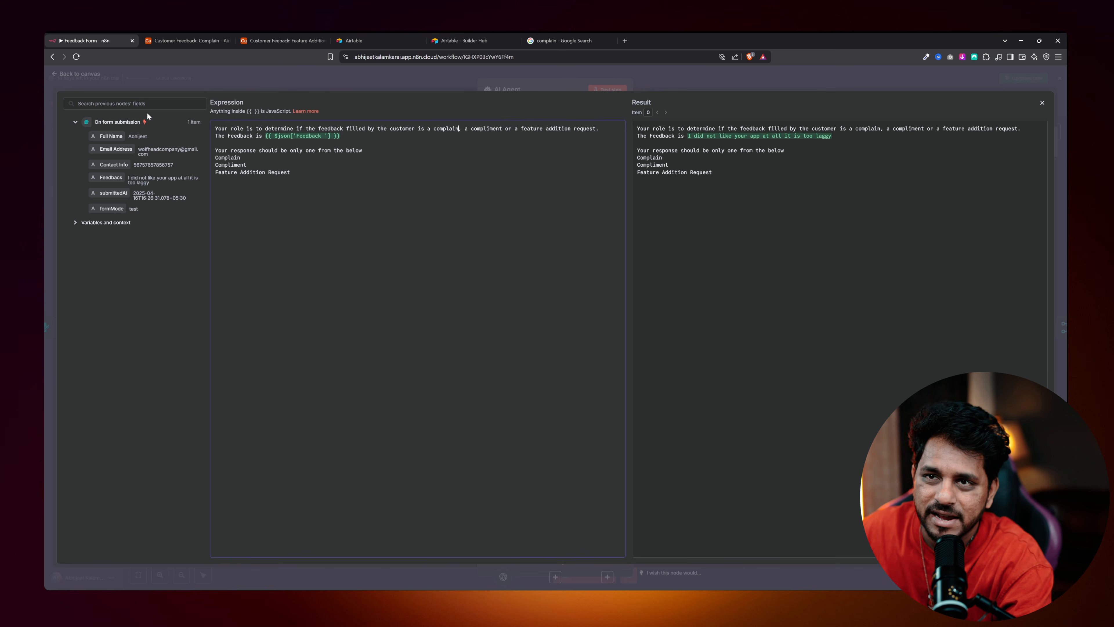
left_click(64, 83)
left_click(77, 75)
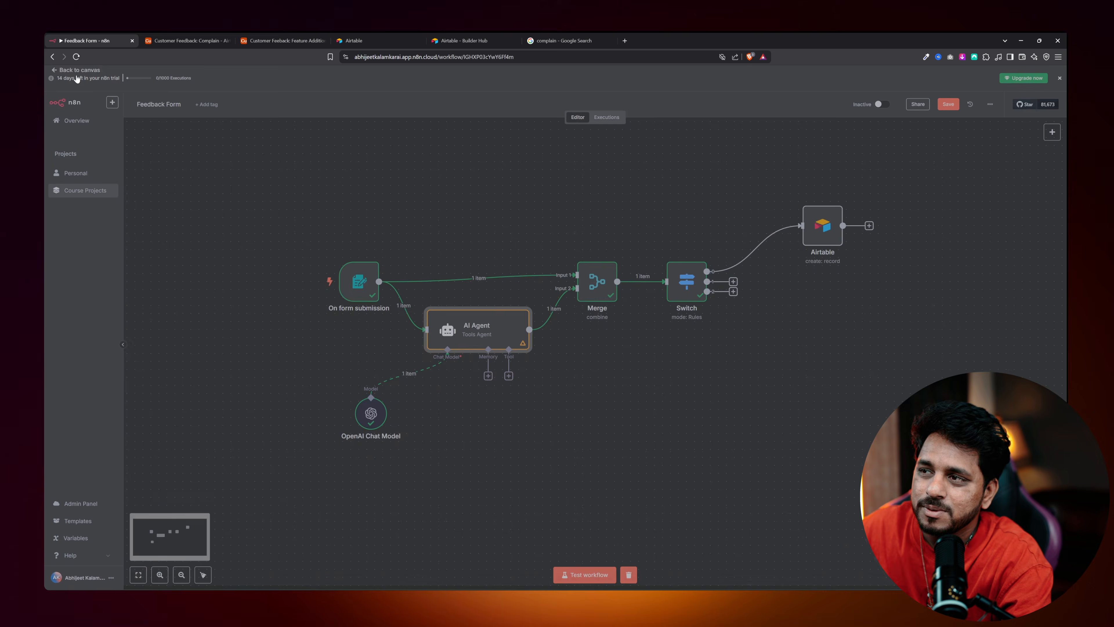
Test the unmapped Airtable step and check the result in the Complain table.
double_click(814, 235)
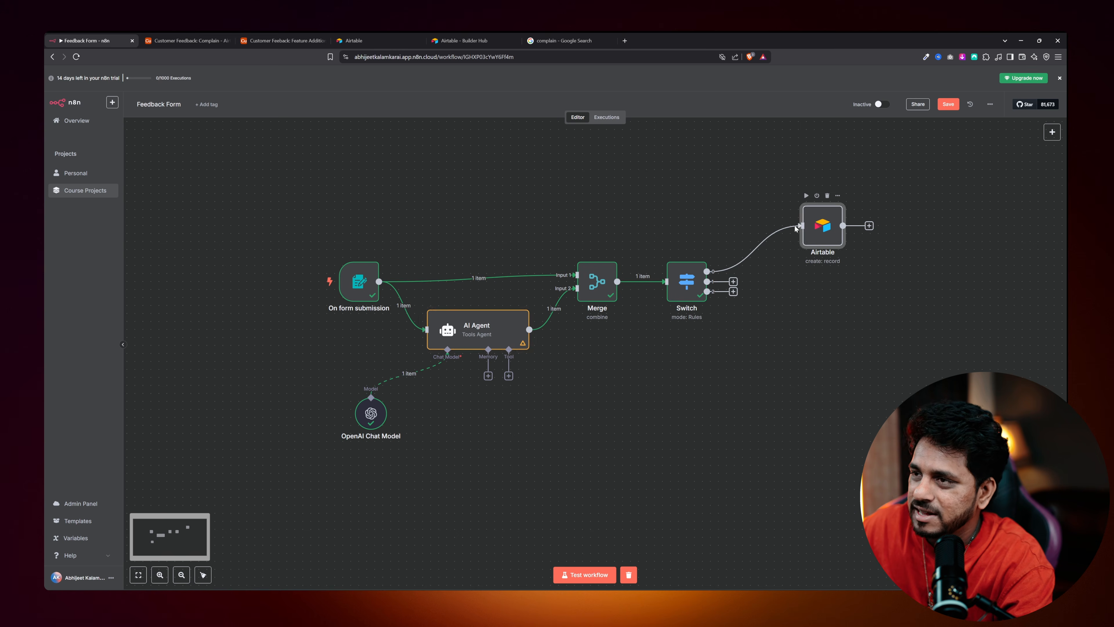
left_click(607, 89)
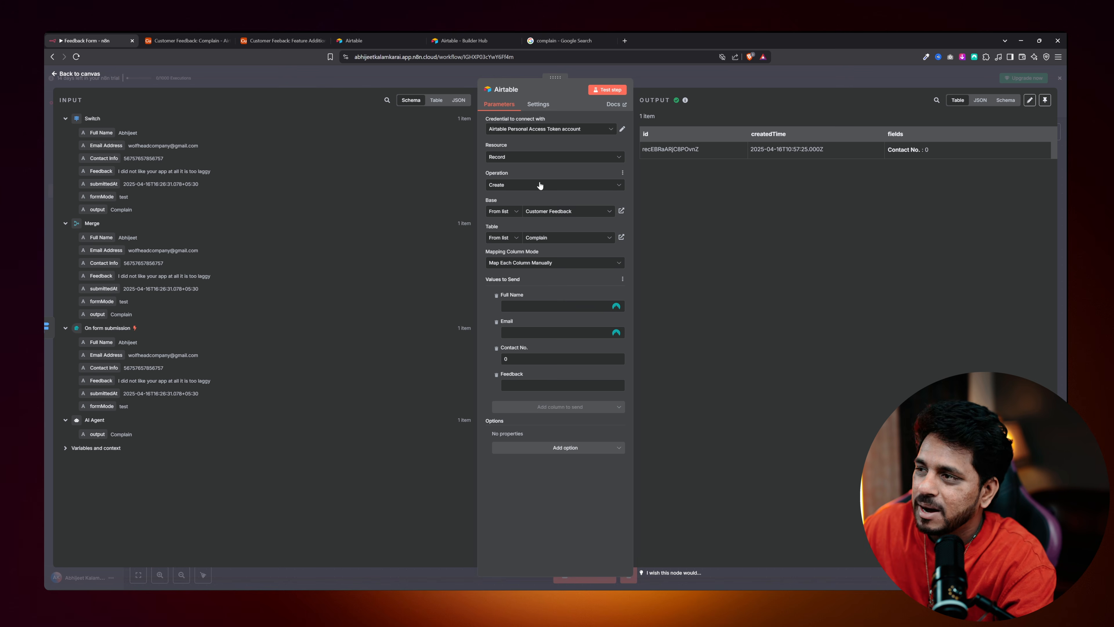
key("Escape")
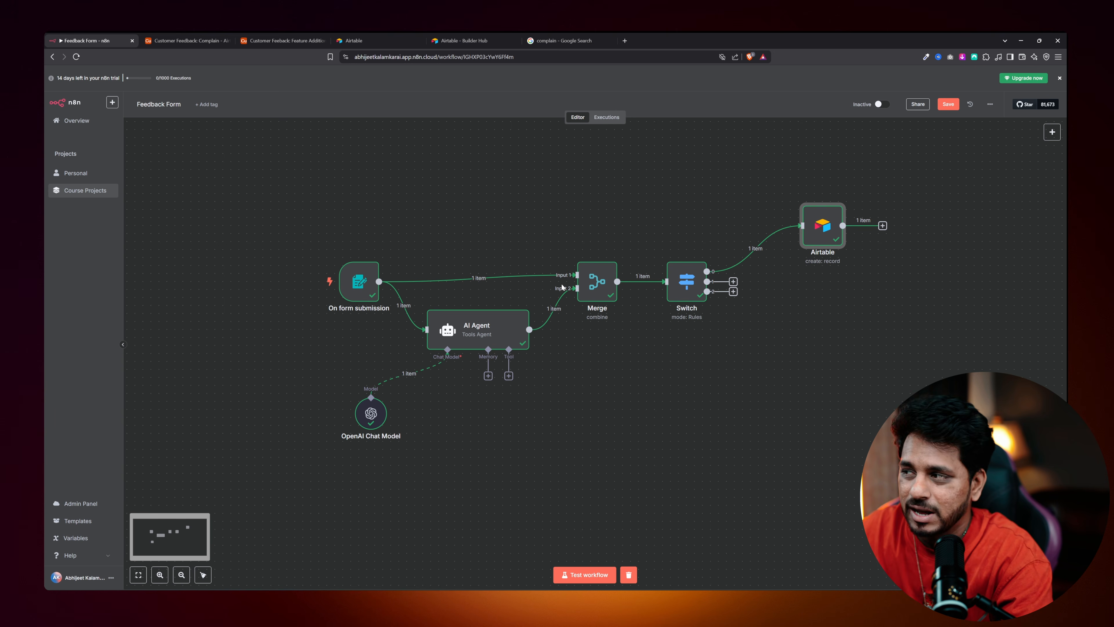
left_click(187, 41)
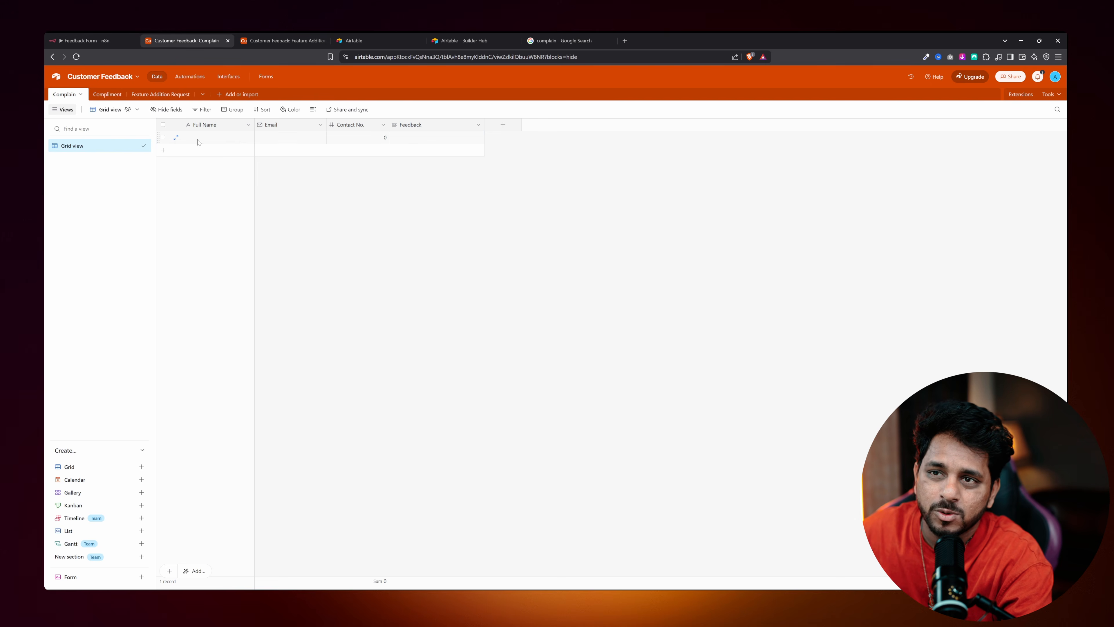
left_click(85, 40)
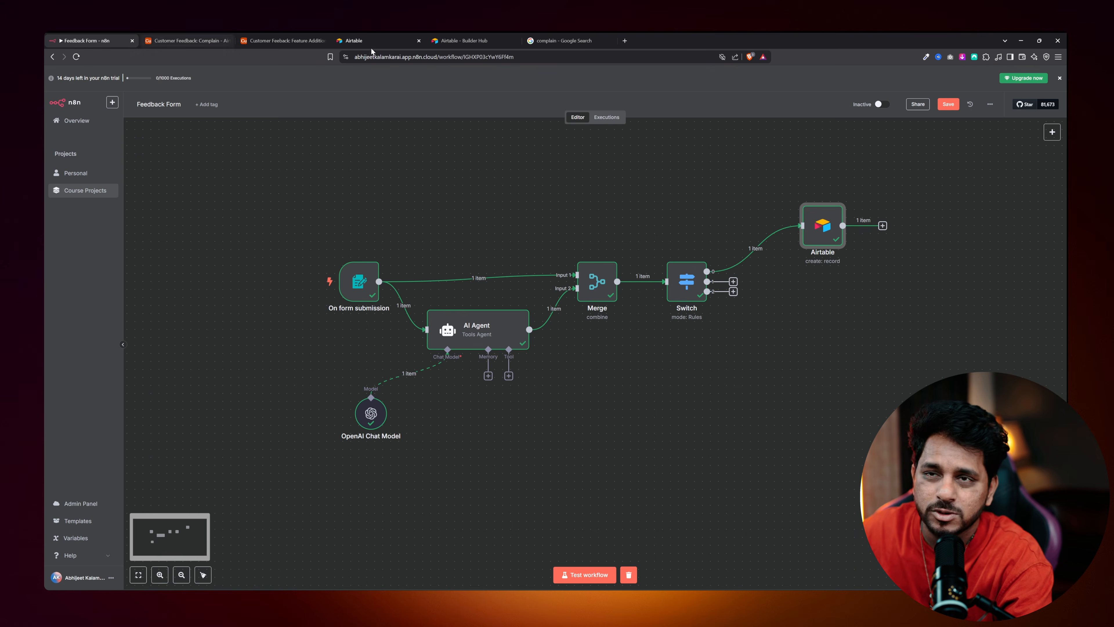
Map Full Name, Email Address, Contact Info and Feedback into the Airtable node's Full Name, Email, Contact No. and Feedback columns.
double_click(821, 222)
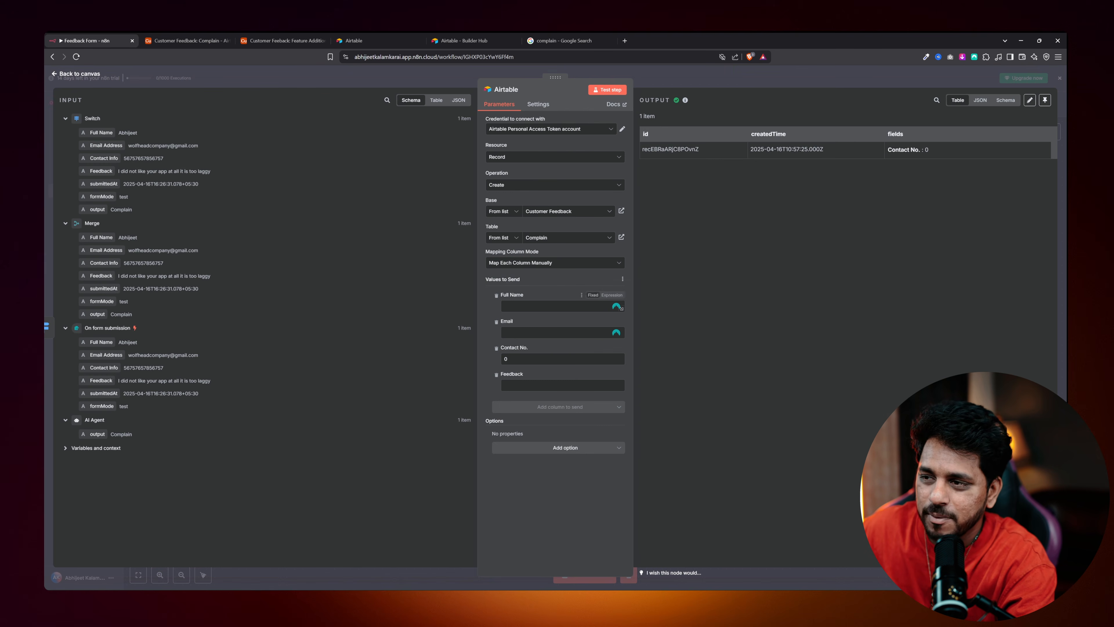
left_click_drag(101, 133, 517, 306)
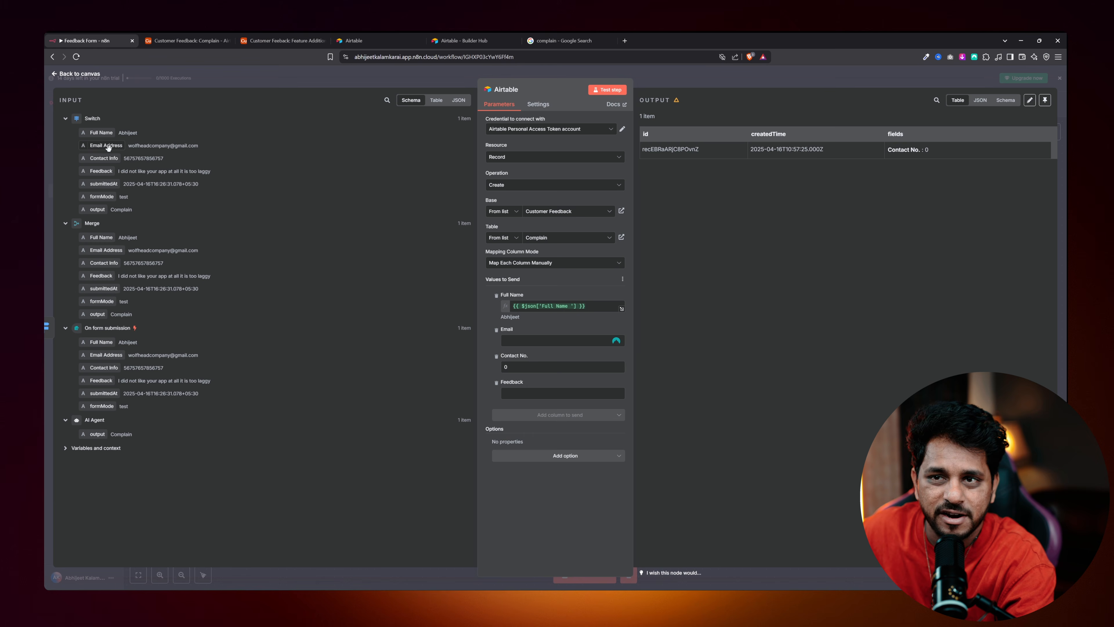
left_click_drag(159, 234, 852, 574)
left_click_drag(505, 341, 509, 342)
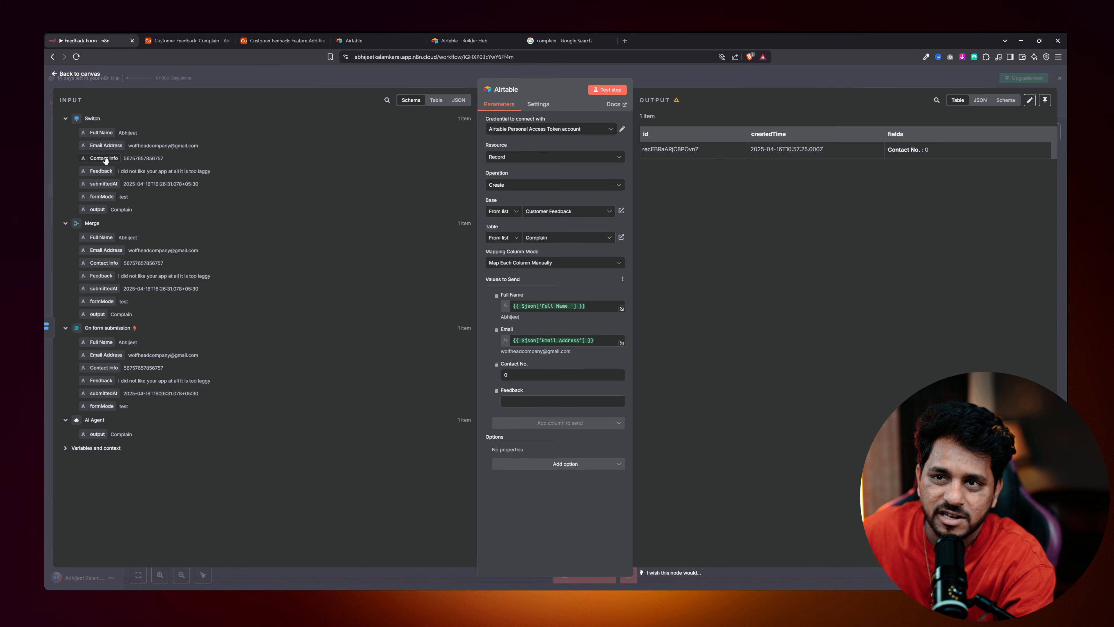
left_click_drag(101, 159, 511, 375)
left_click(545, 506)
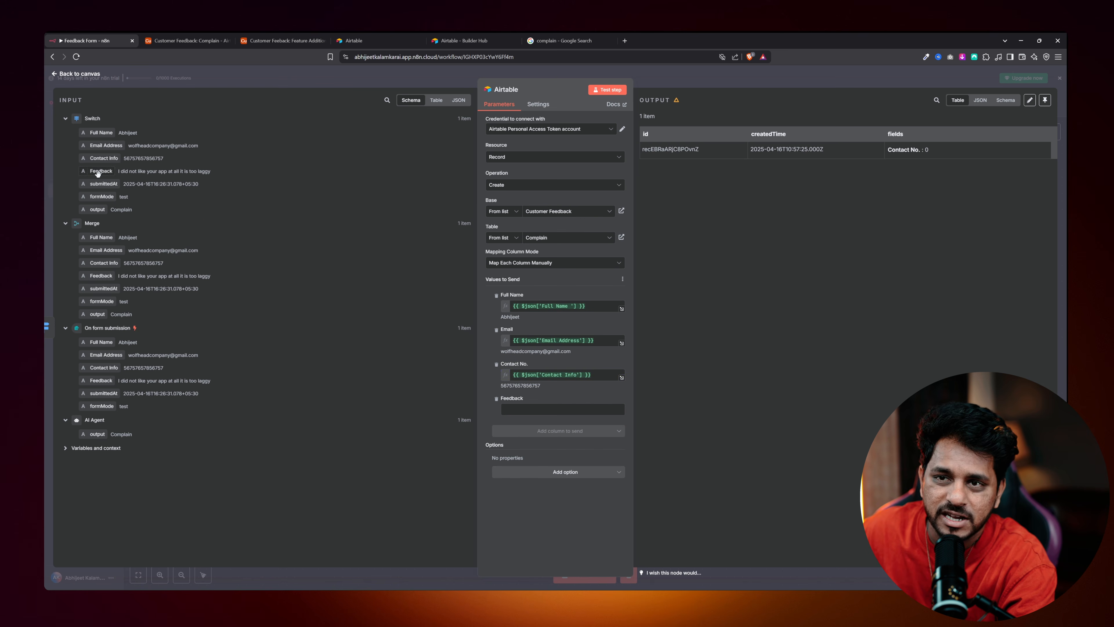
left_click_drag(98, 172, 520, 409)
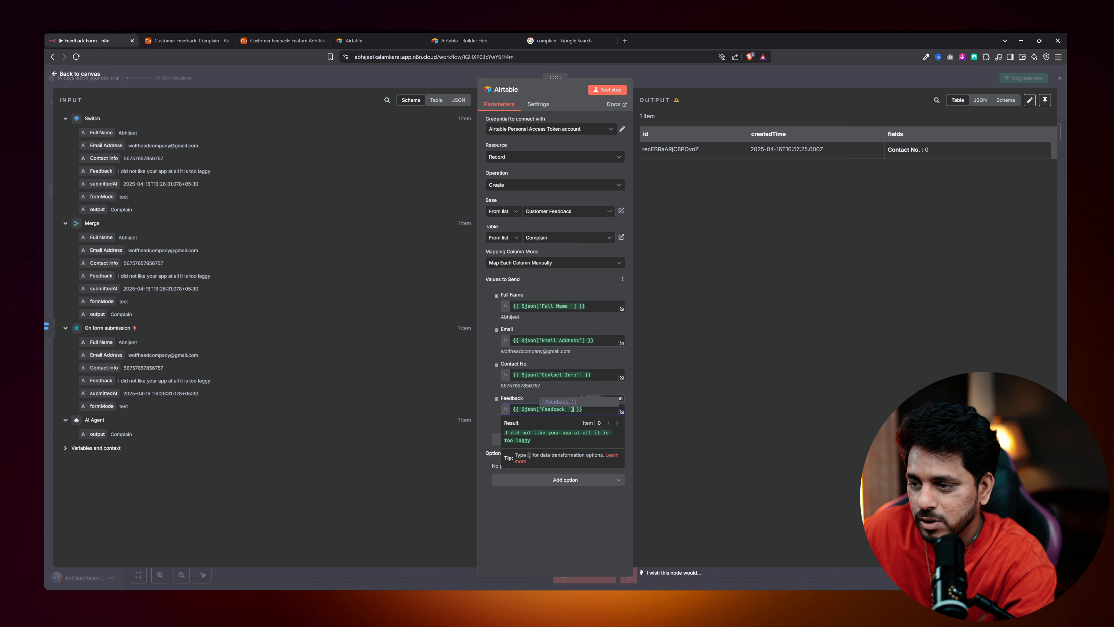
Run the Airtable step and confirm the new record appears in the Complain table.
left_click(607, 93)
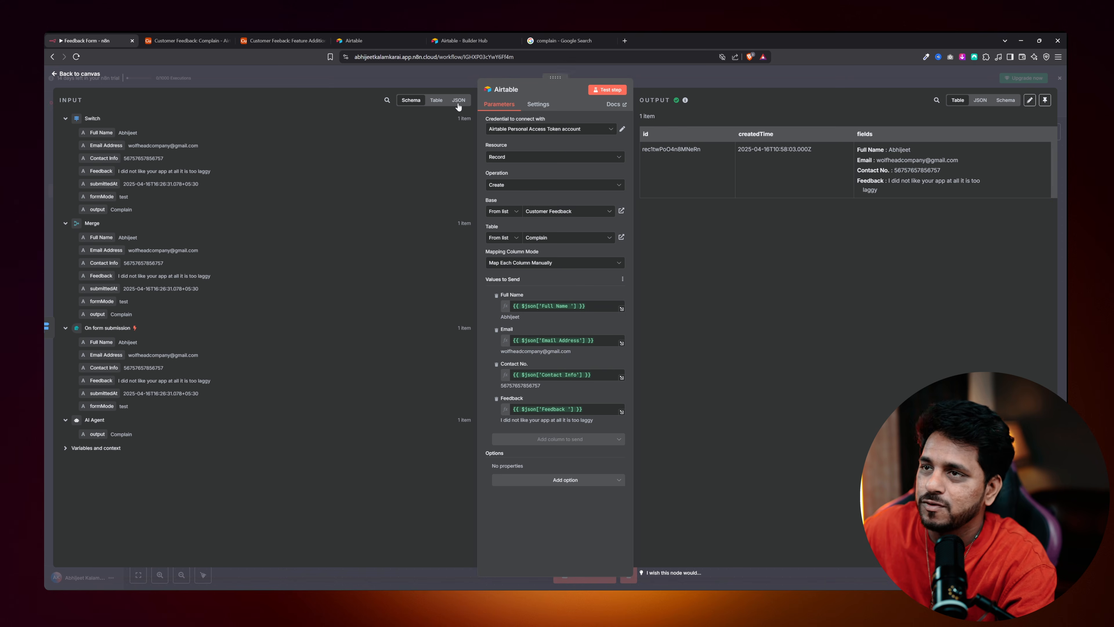
left_click(186, 41)
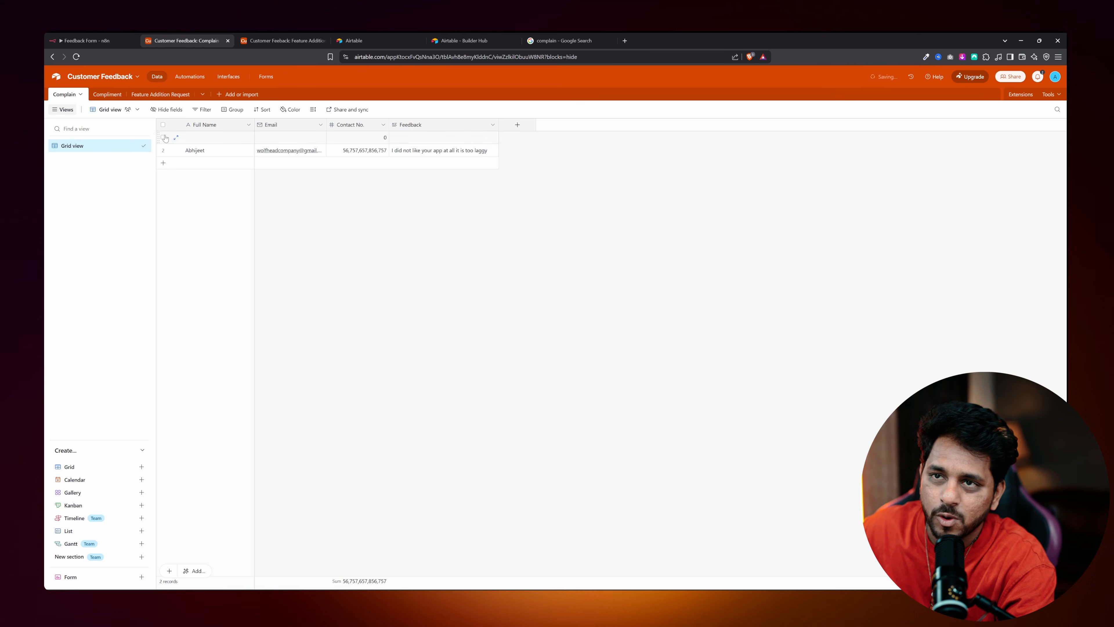
left_click(105, 39)
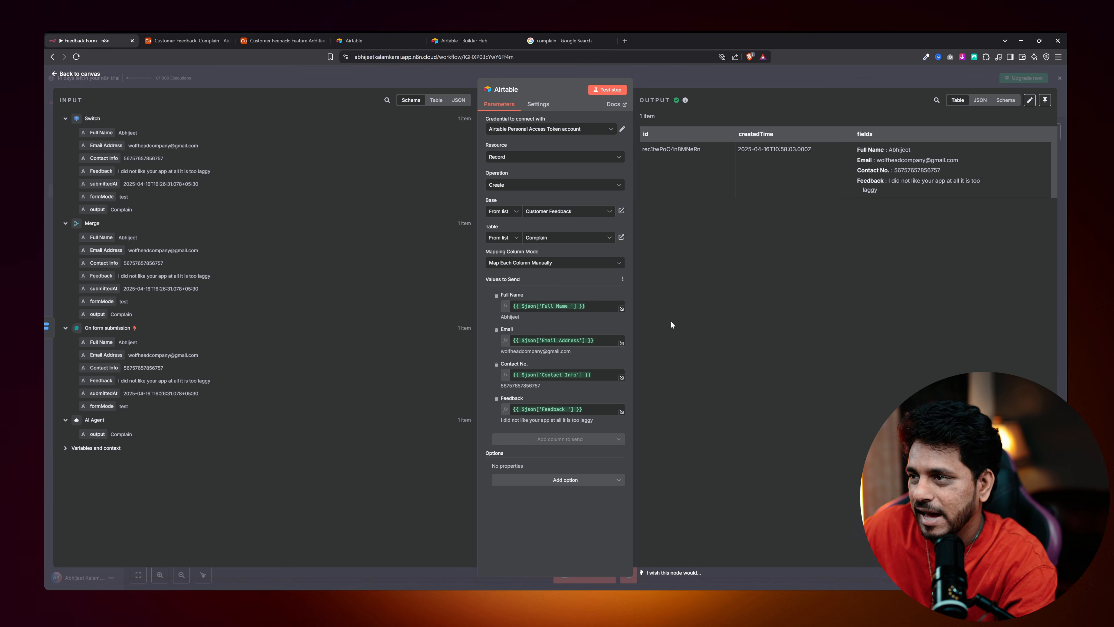
left_click(85, 78)
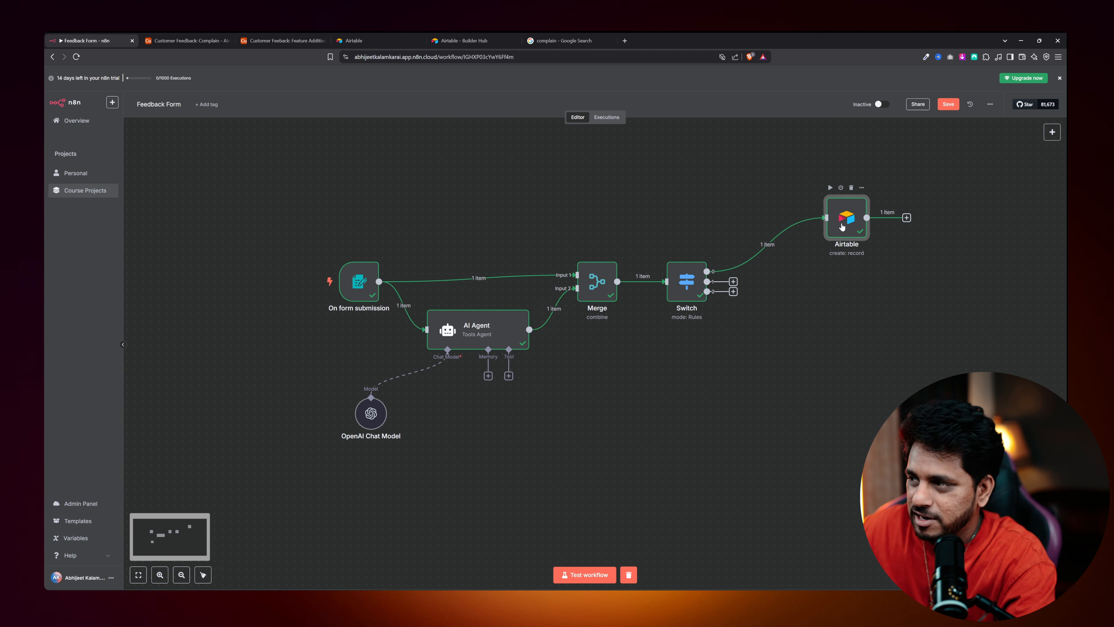
Duplicate the Airtable node twice as Airtable1 and Airtable2, wired to Switch outputs 1 and 2.
right_click(842, 227)
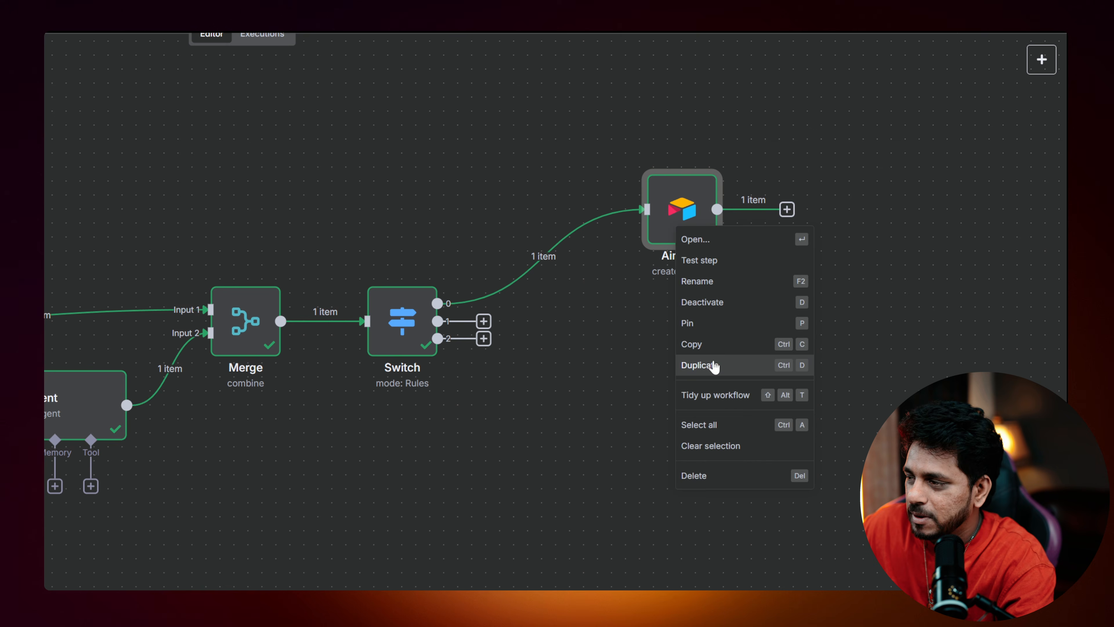
left_click(713, 366)
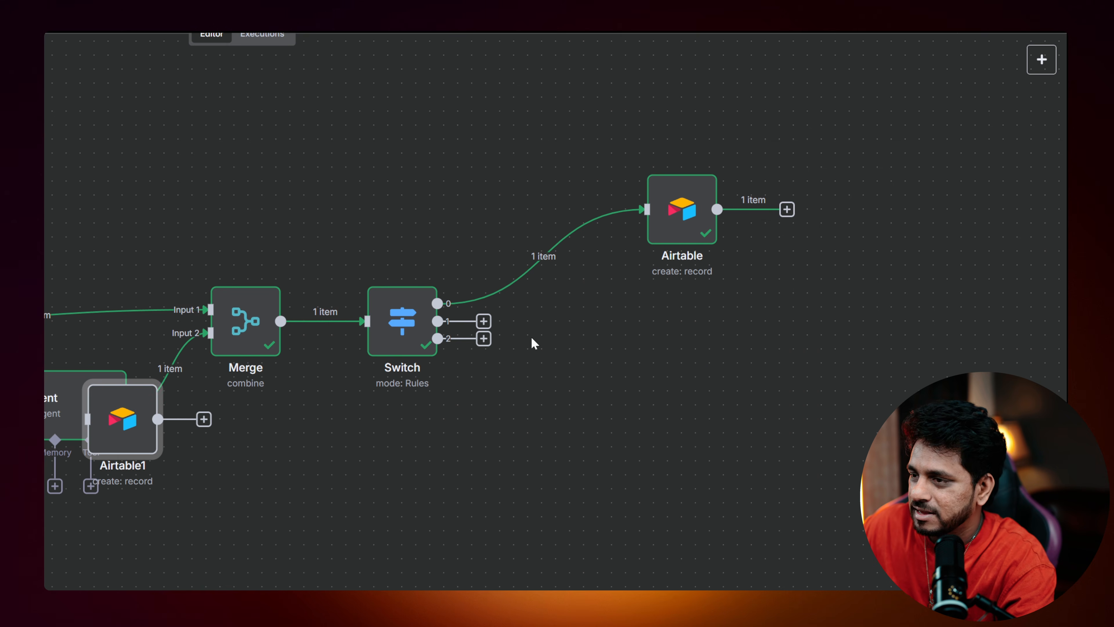
left_click_drag(132, 417, 698, 358)
left_click_drag(488, 327, 624, 363)
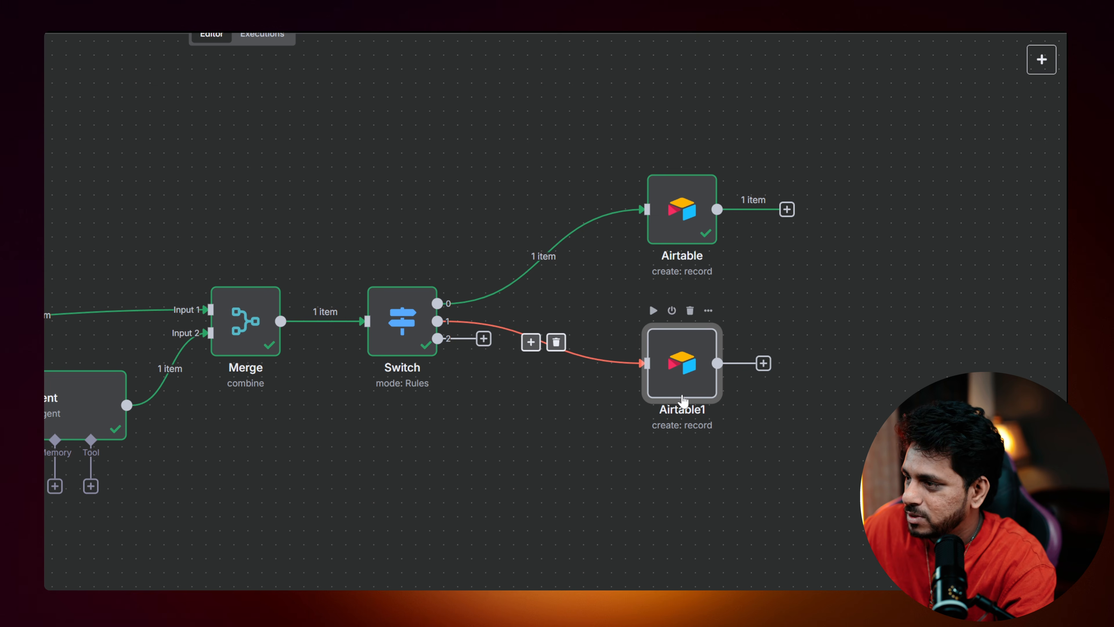
right_click(680, 380)
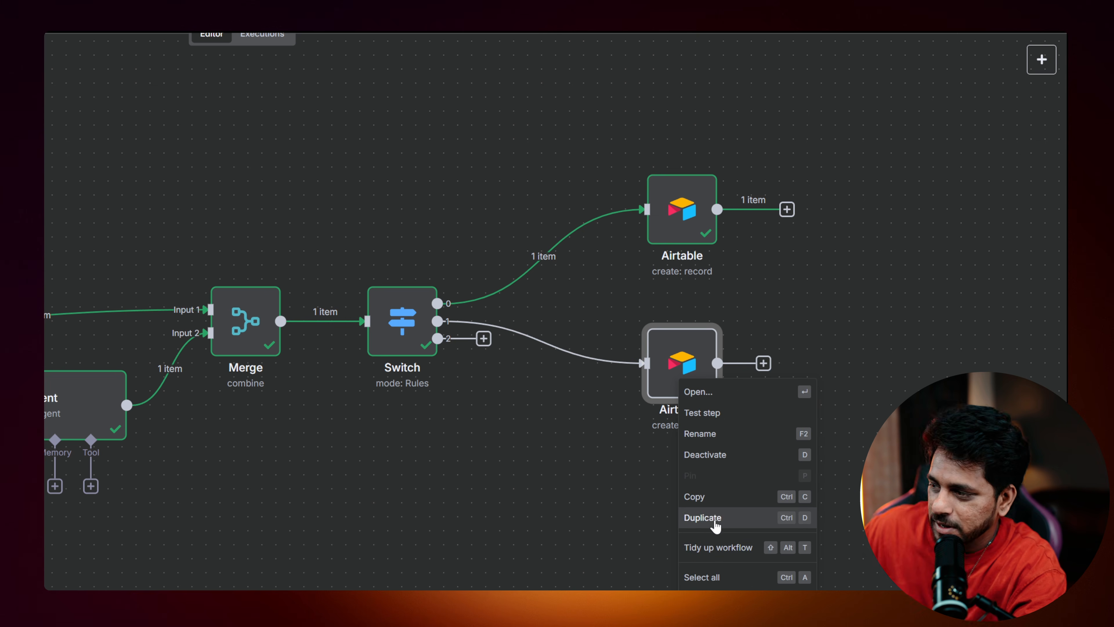
left_click(712, 519)
left_click_drag(125, 421, 684, 532)
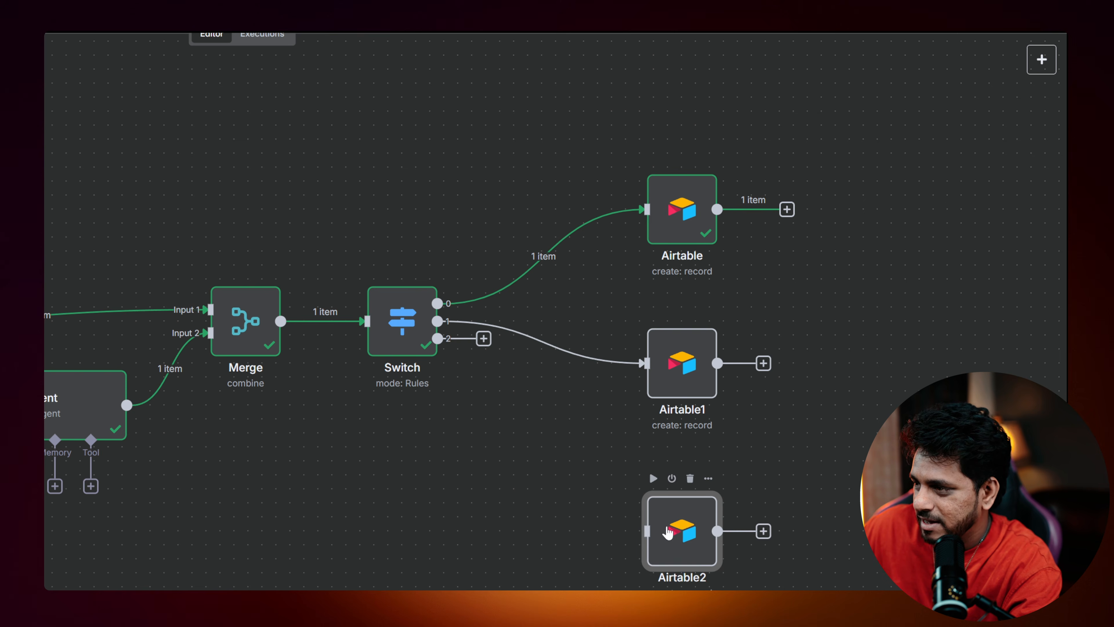
left_click_drag(437, 339, 648, 531)
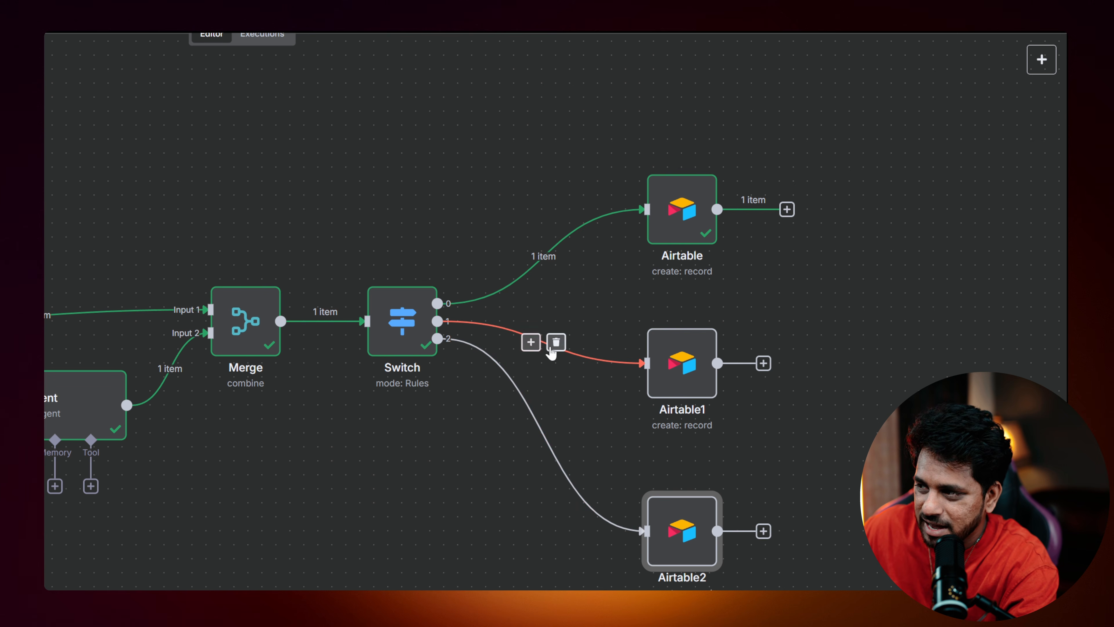
Point Airtable1 at the Compliment table and Airtable2 at the Feature Addition Request table.
double_click(674, 365)
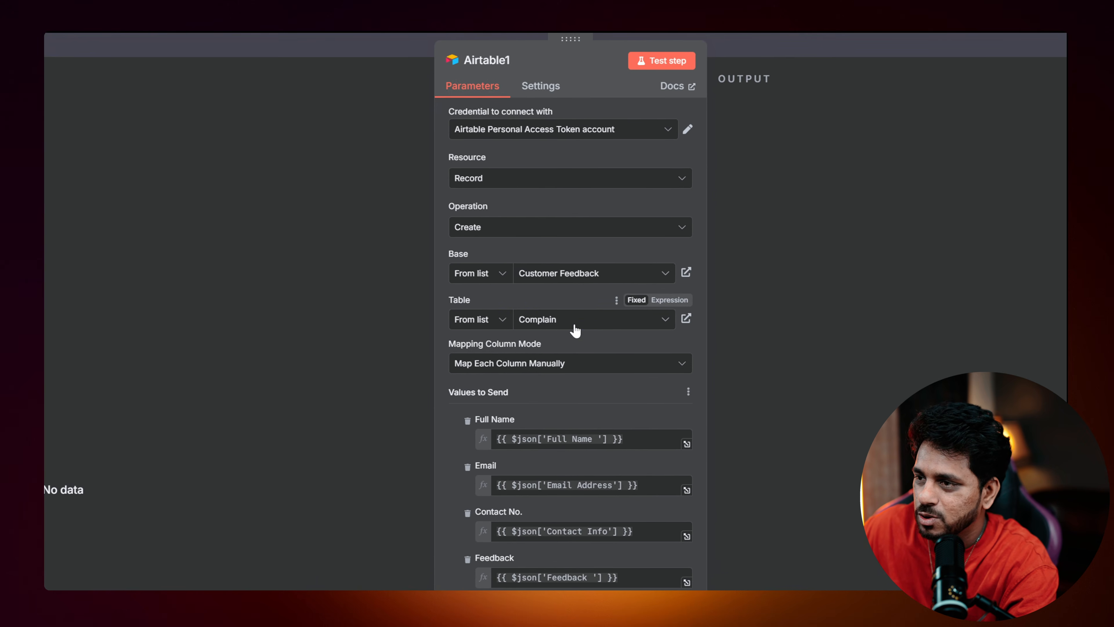
left_click(631, 334)
left_click(486, 399)
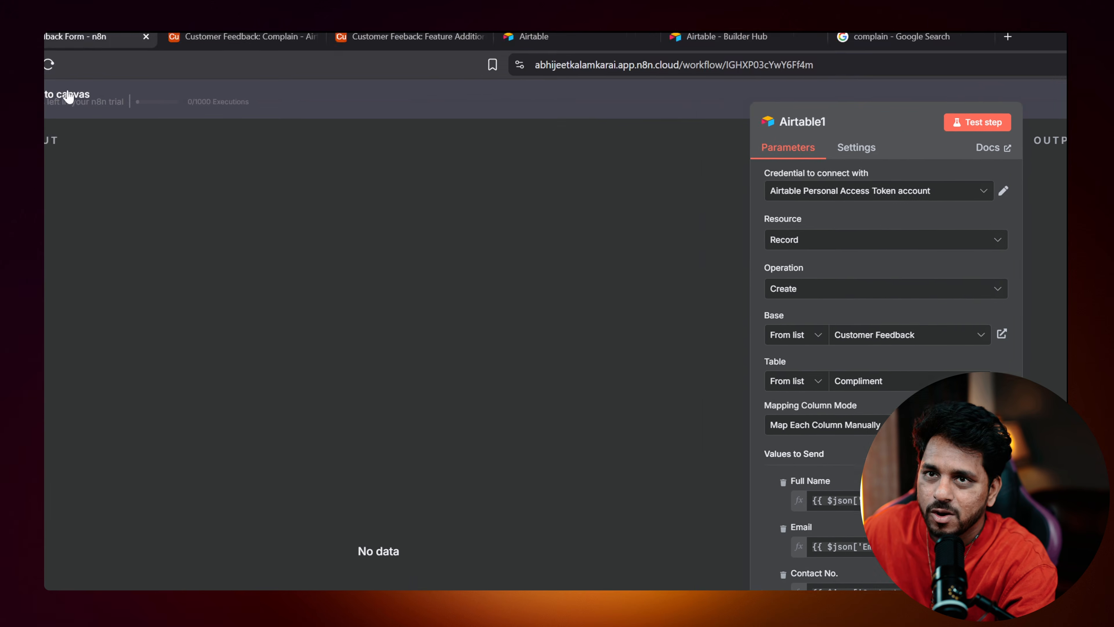
left_click(68, 95)
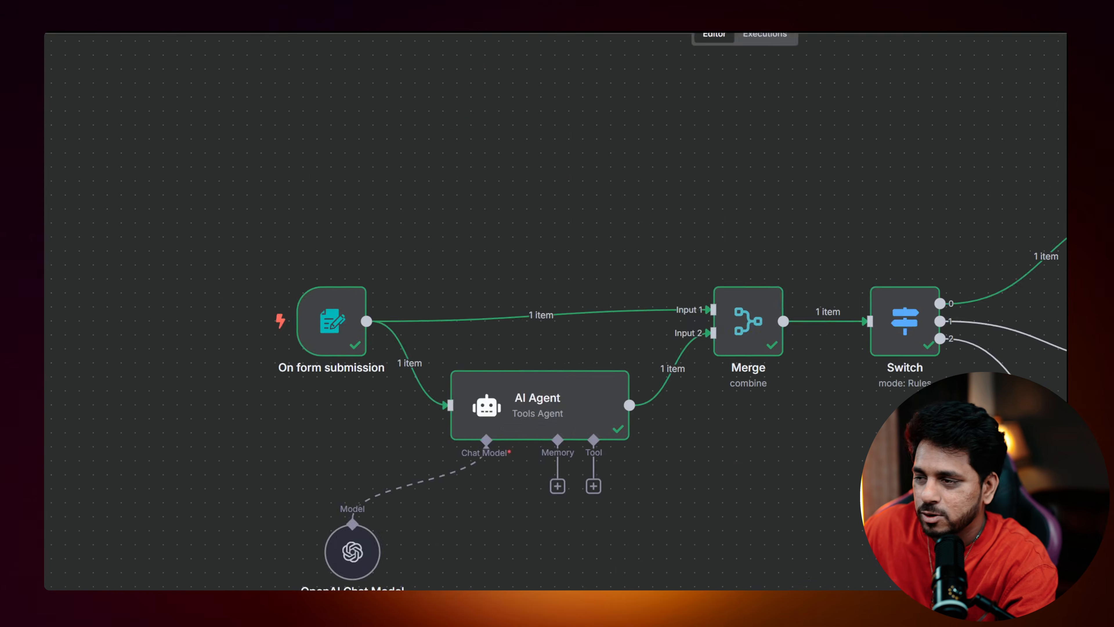
double_click(662, 328)
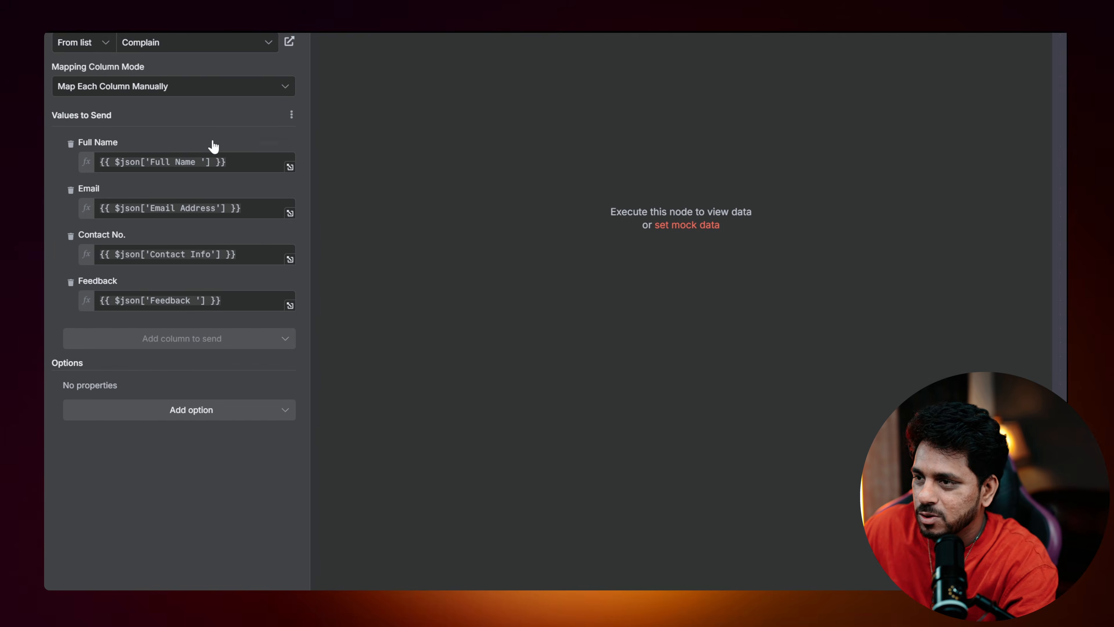
left_click(553, 325)
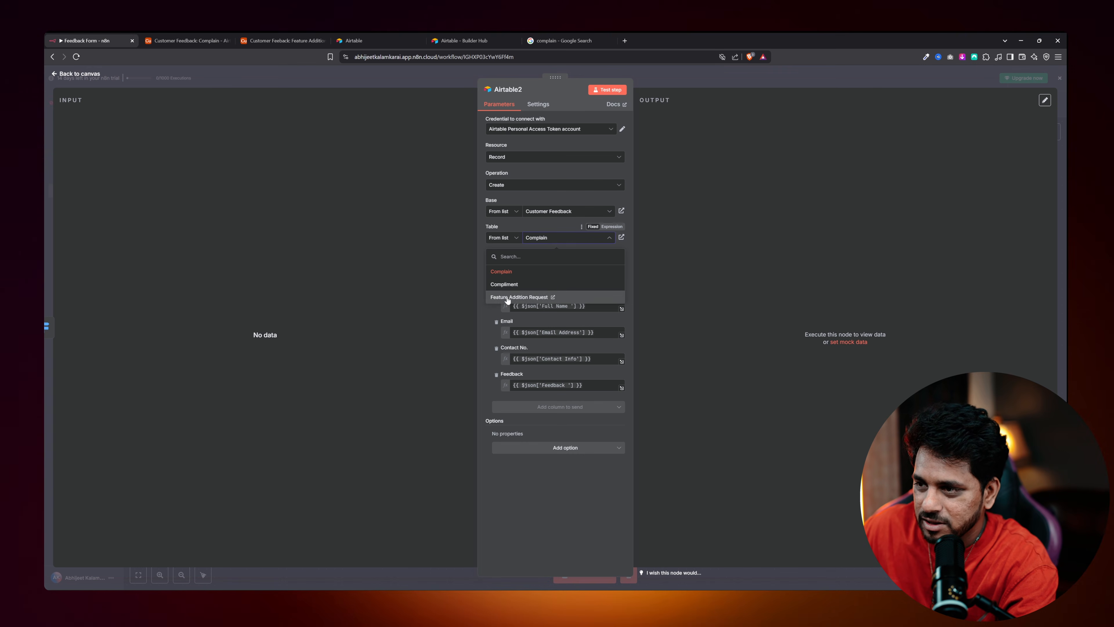
left_click(507, 298)
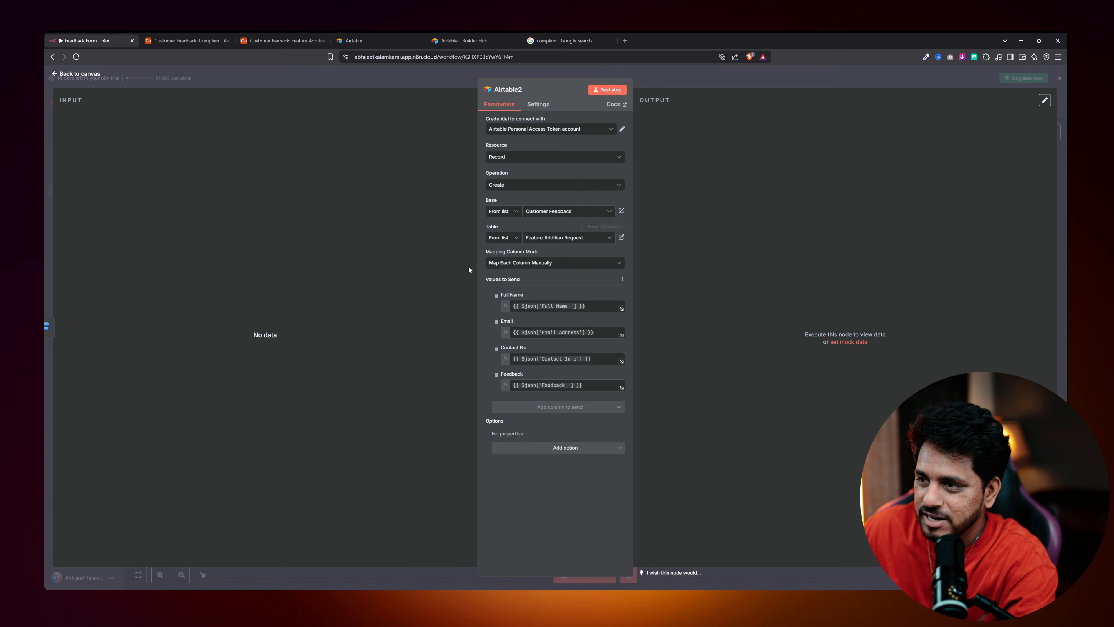
left_click(90, 78)
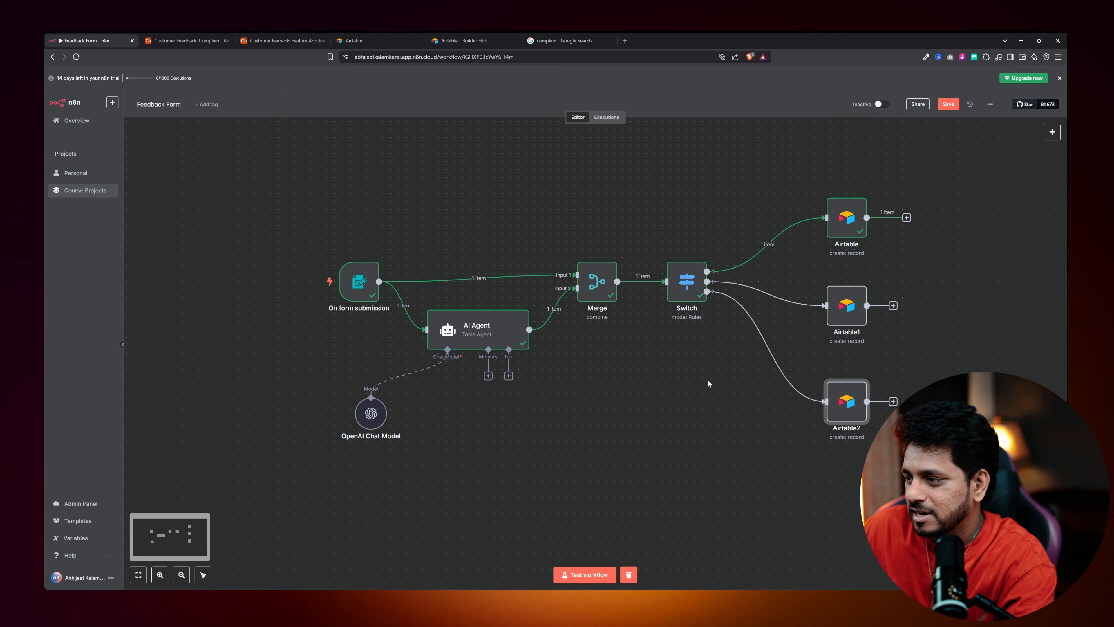
Nudge Airtable2 right and tidy up the workflow node layout.
left_click_drag(849, 400, 858, 401)
right_click(569, 371)
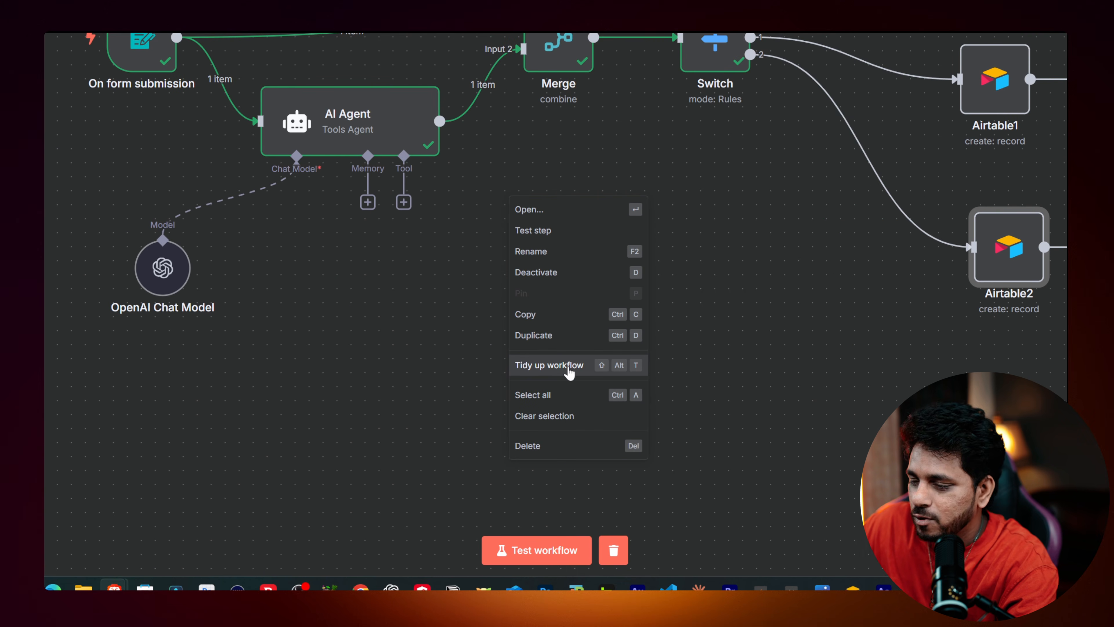
left_click(570, 372)
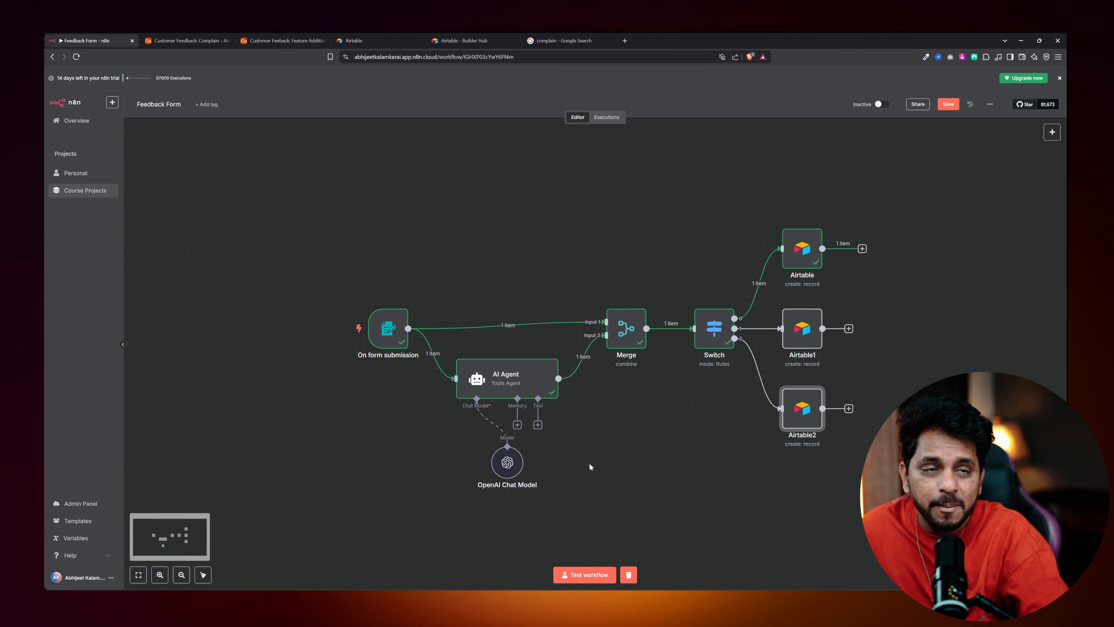
Start a test run and enter the customer's full name in the feedback form.
left_click(571, 574)
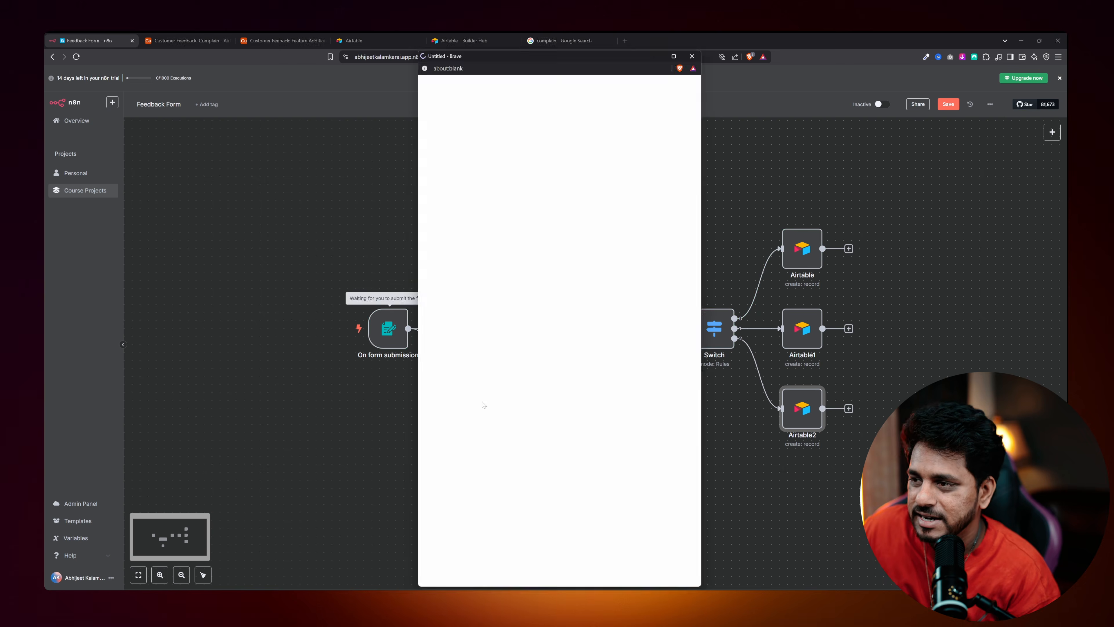
left_click_drag(421, 57, 212, 168)
left_click(228, 275)
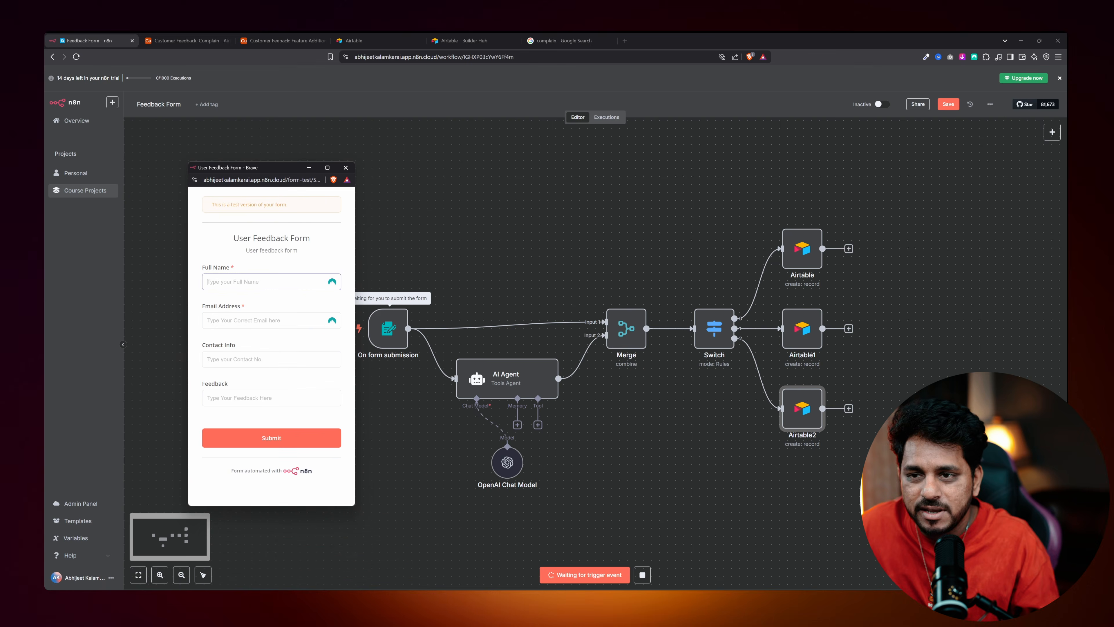
type("a")
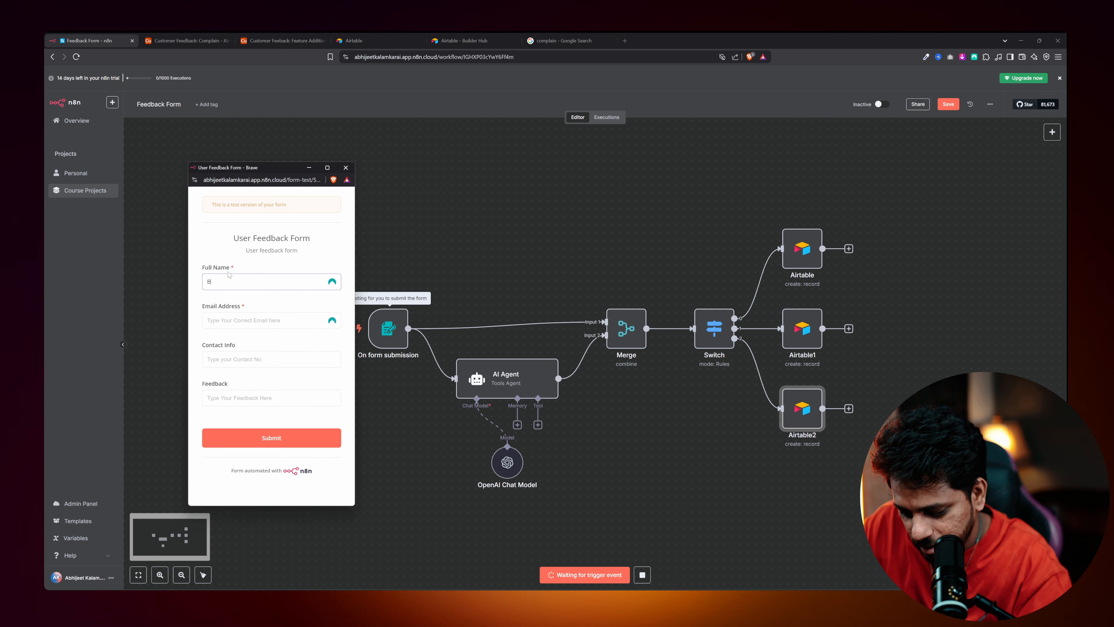
key("BackSpace")
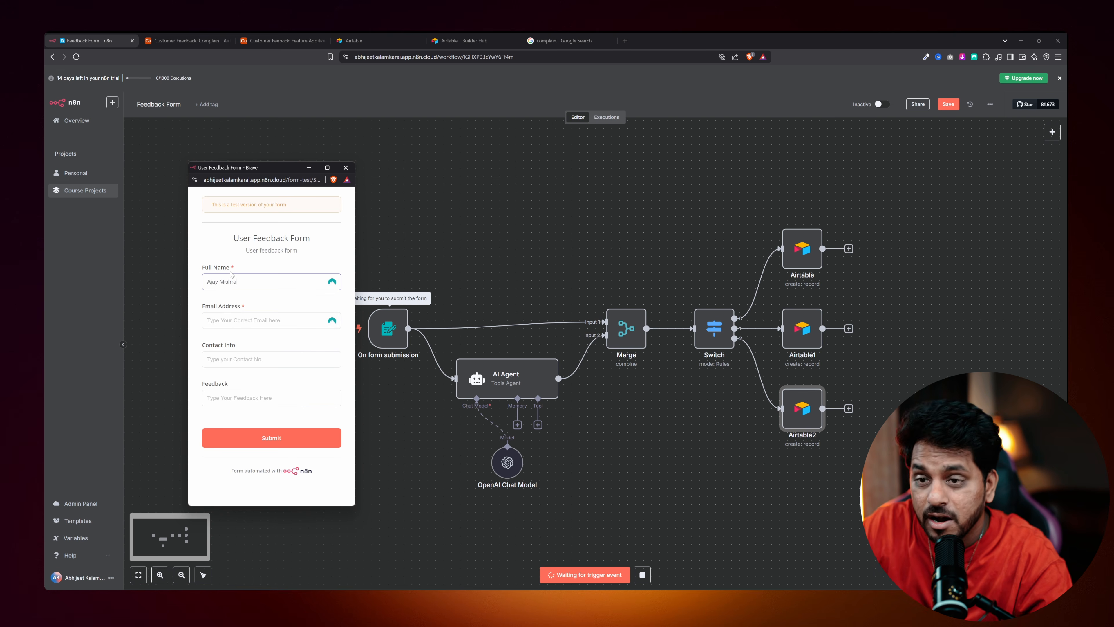
left_click(267, 320)
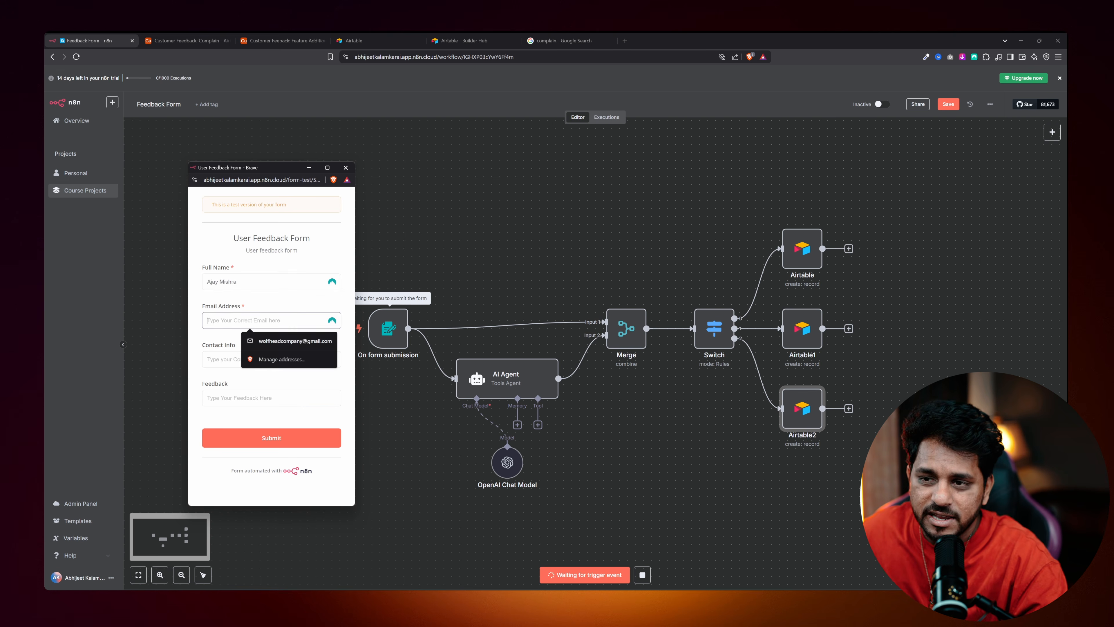
Add the e-mail, contact number and feedback 'Can you please add script writing feature as', then submit.
left_click(278, 339)
left_click(251, 351)
type("765432109")
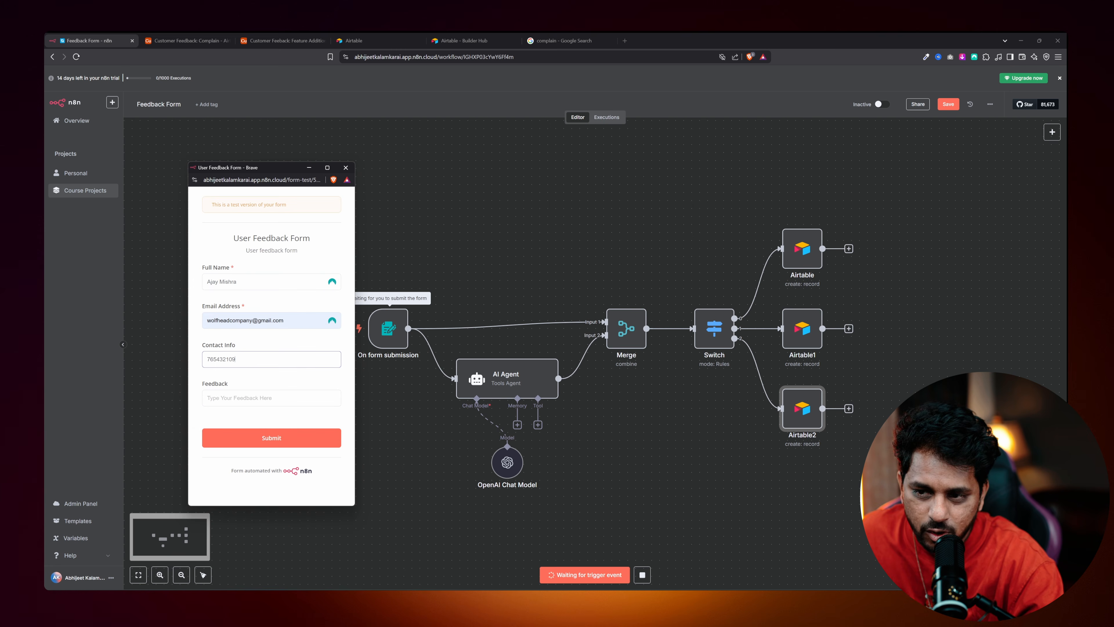
key("Tab")
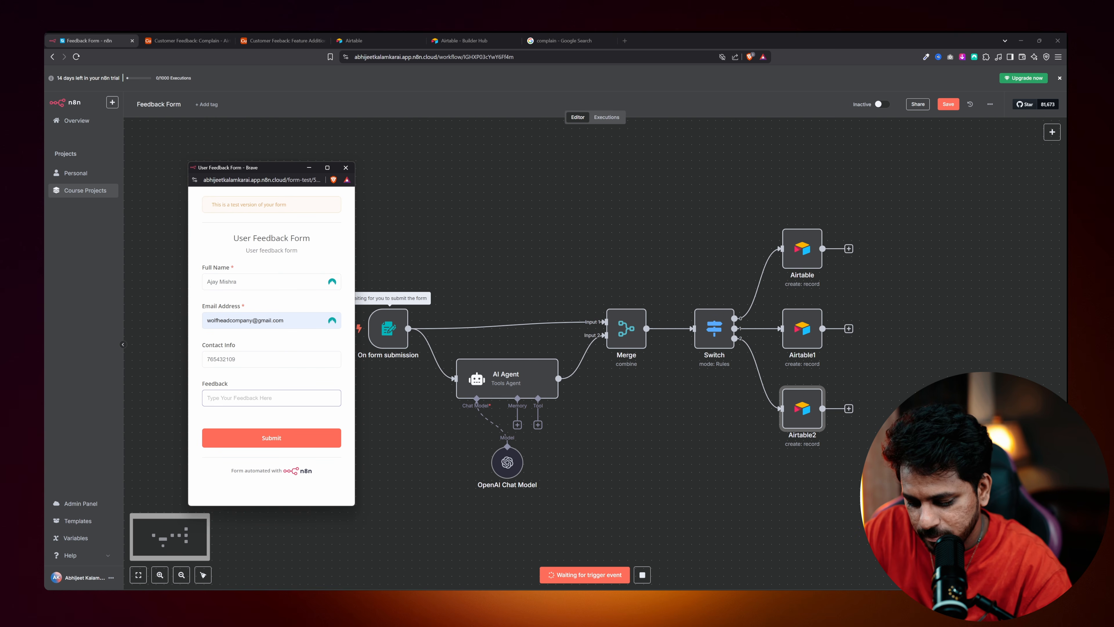
type("Can you please add script writing feature as")
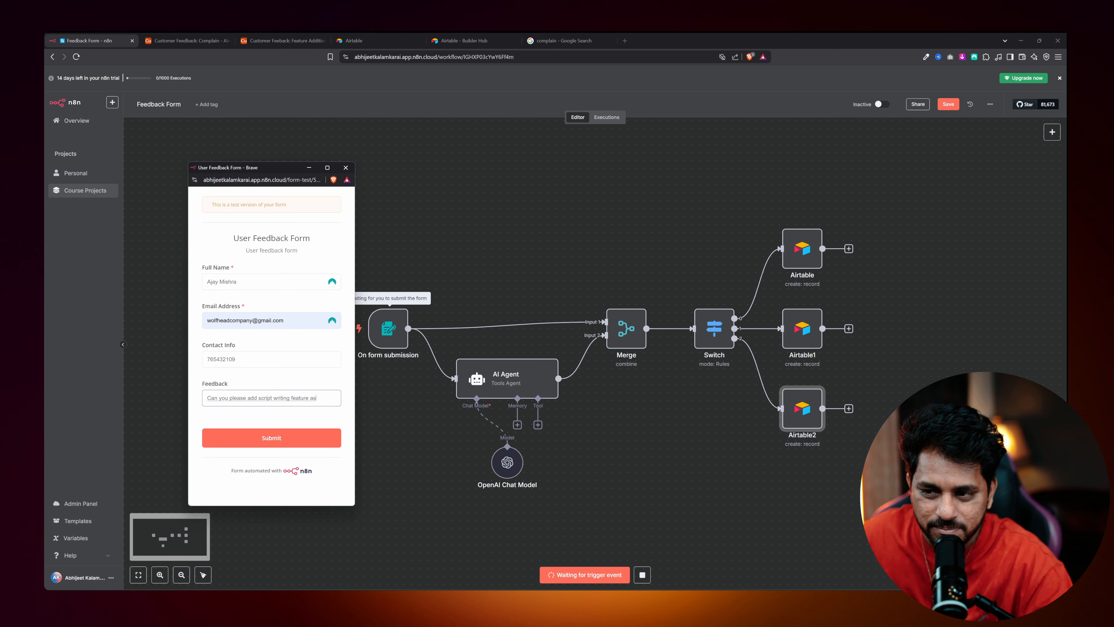
left_click(272, 437)
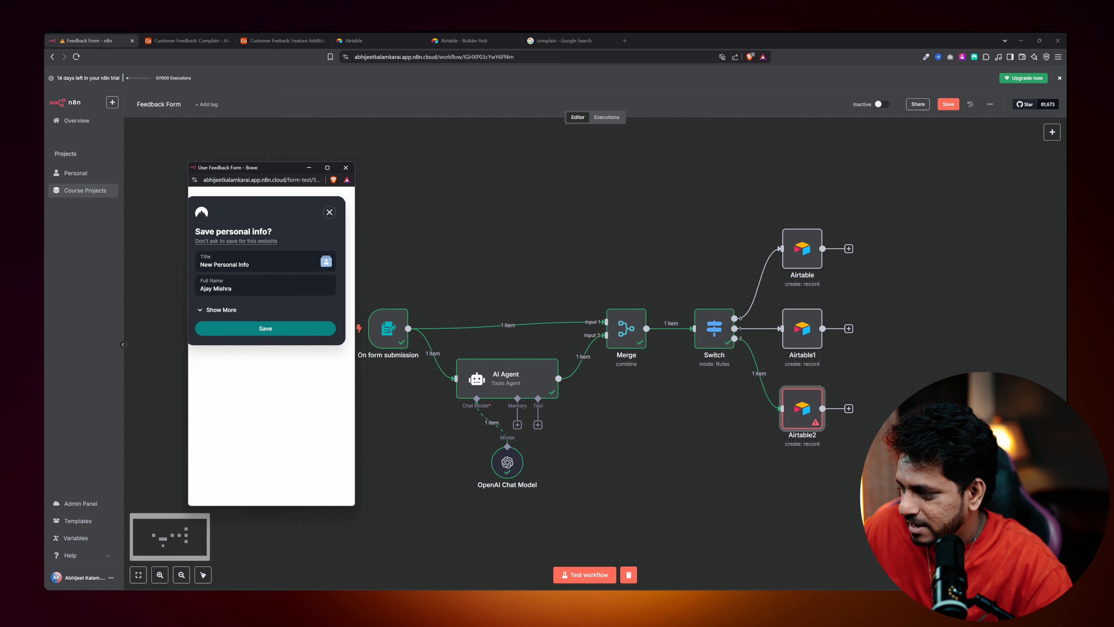
Open the failed Airtable2 node to read its unknown field "Contact No." error.
left_click(801, 422)
double_click(800, 422)
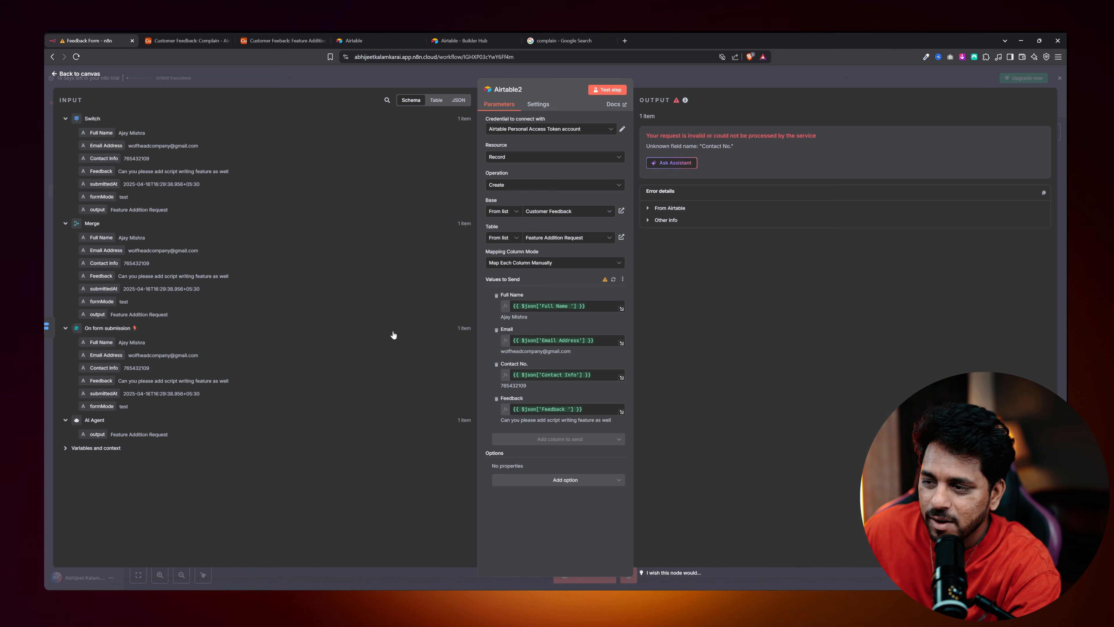
key("Escape")
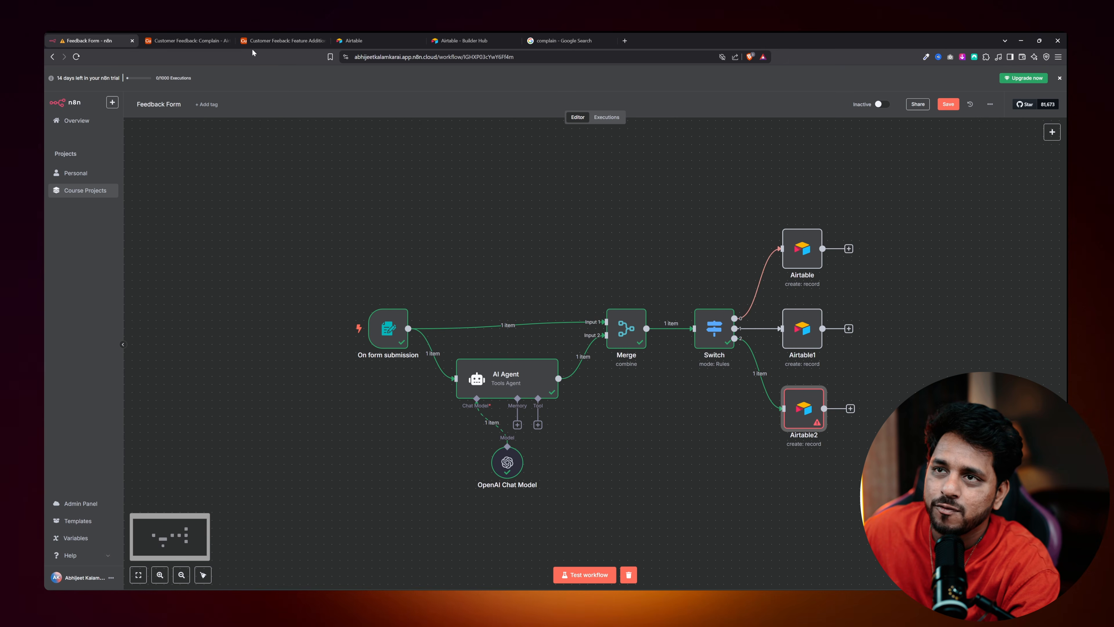
Compare the Contact field in the Feature Addition Request, Compliment and Complain tables.
left_click(185, 40)
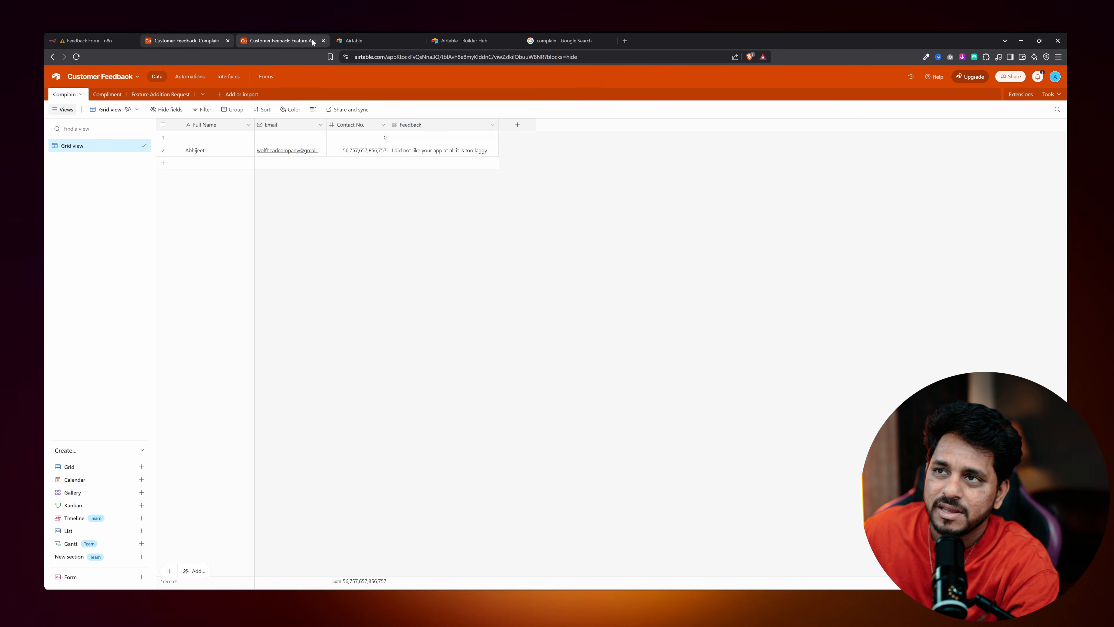
left_click(324, 41)
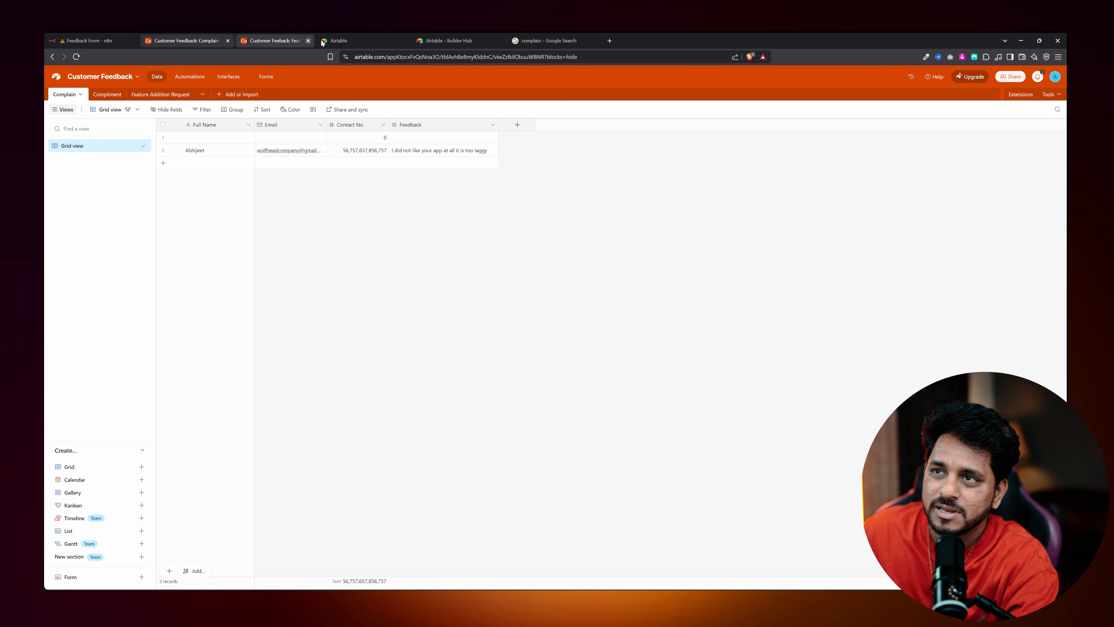
left_click(160, 95)
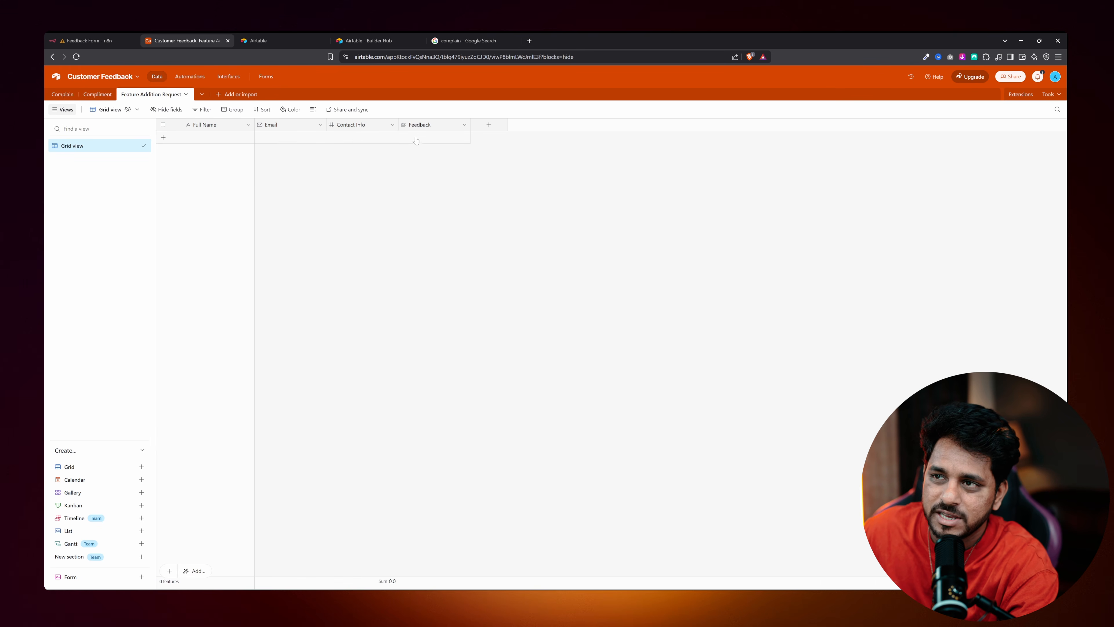
double_click(359, 125)
left_click(260, 184)
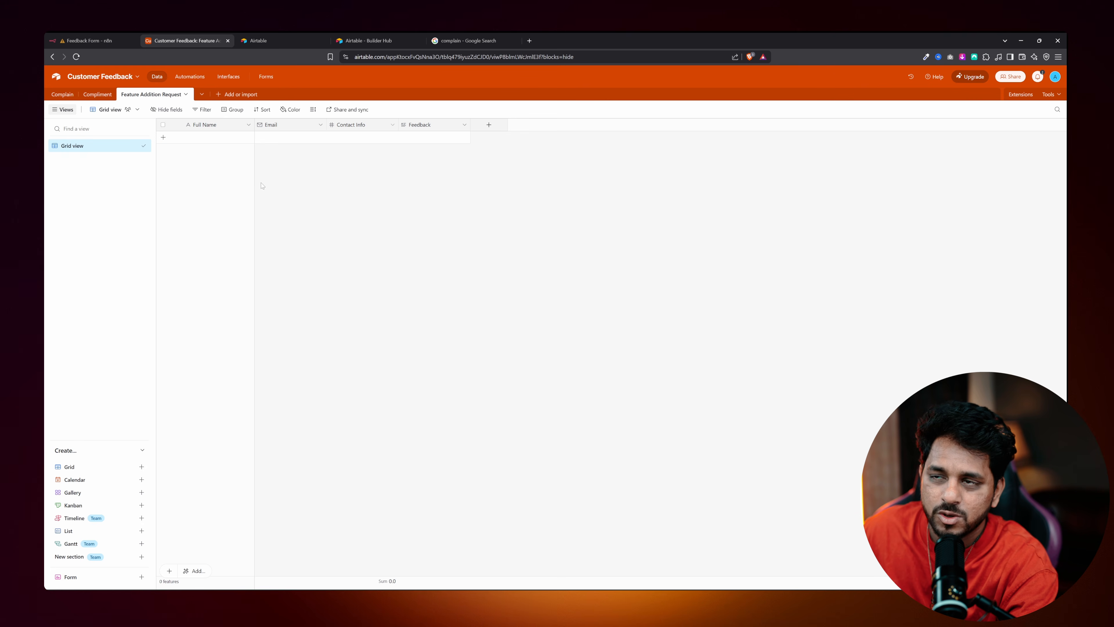
left_click(93, 95)
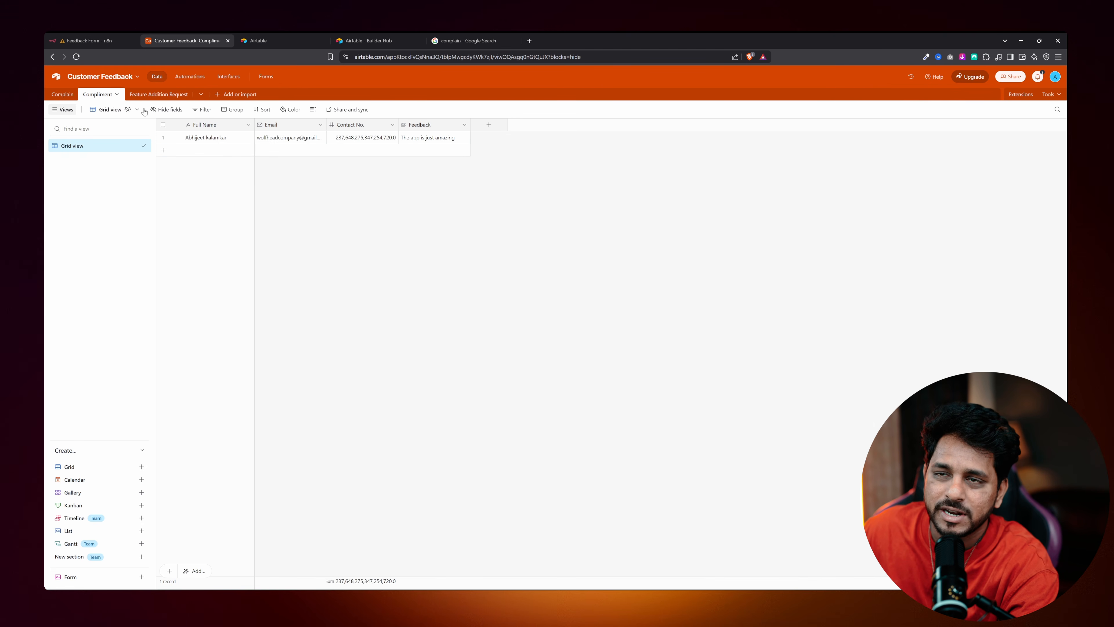
left_click(62, 95)
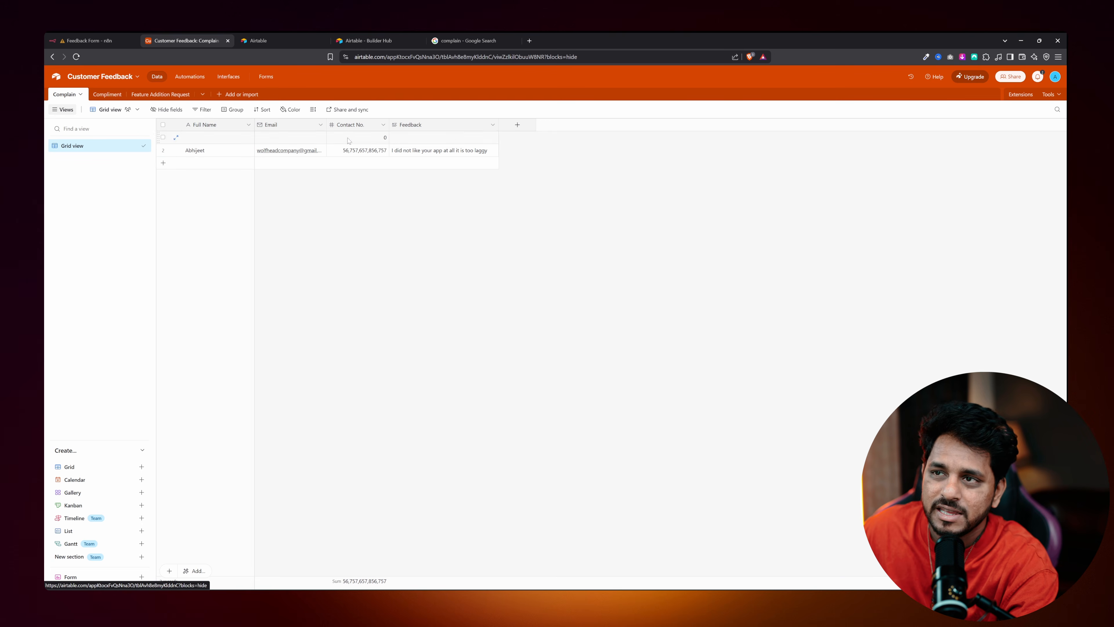
left_click(165, 97)
Rename the Contact Info field to Contact No. with 0 decimal places and save.
double_click(351, 124)
double_click(361, 145)
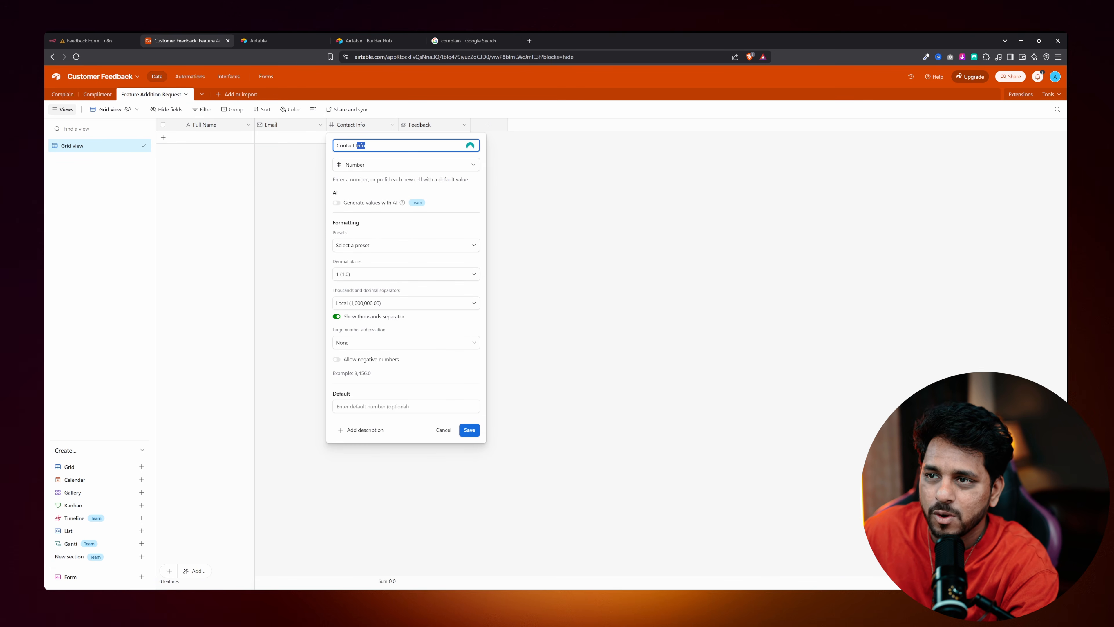
key("BackSpace")
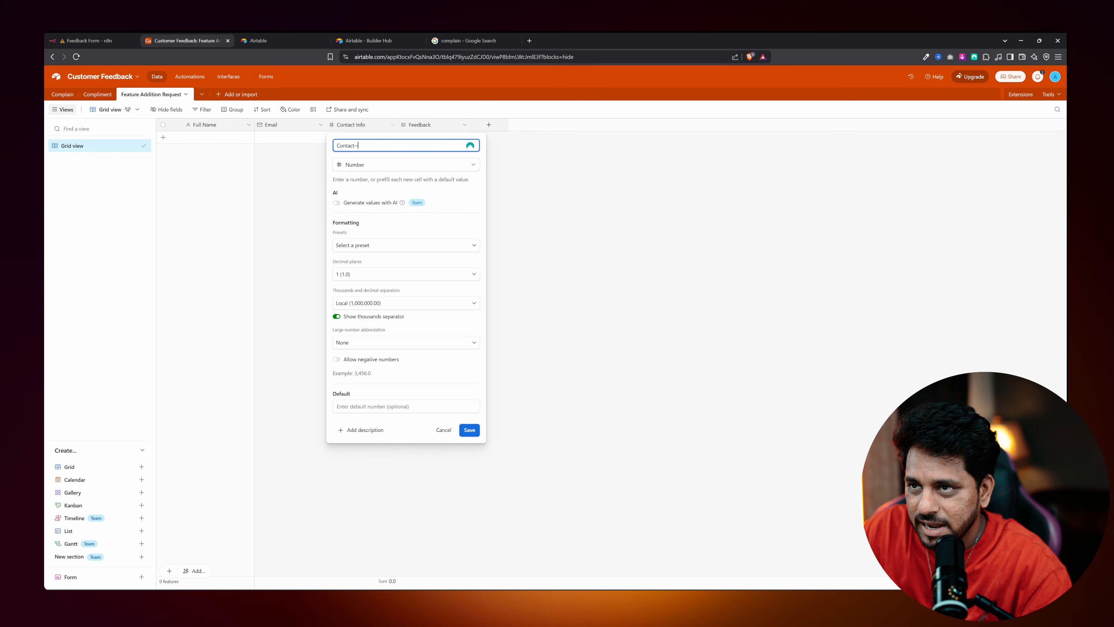
type("No.")
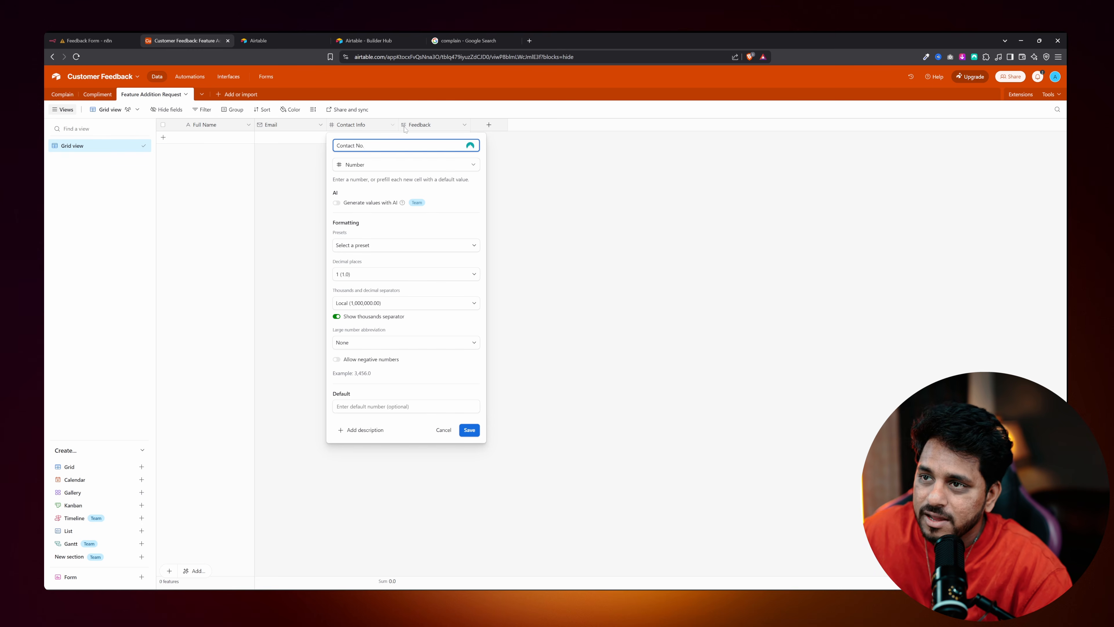
left_click(360, 279)
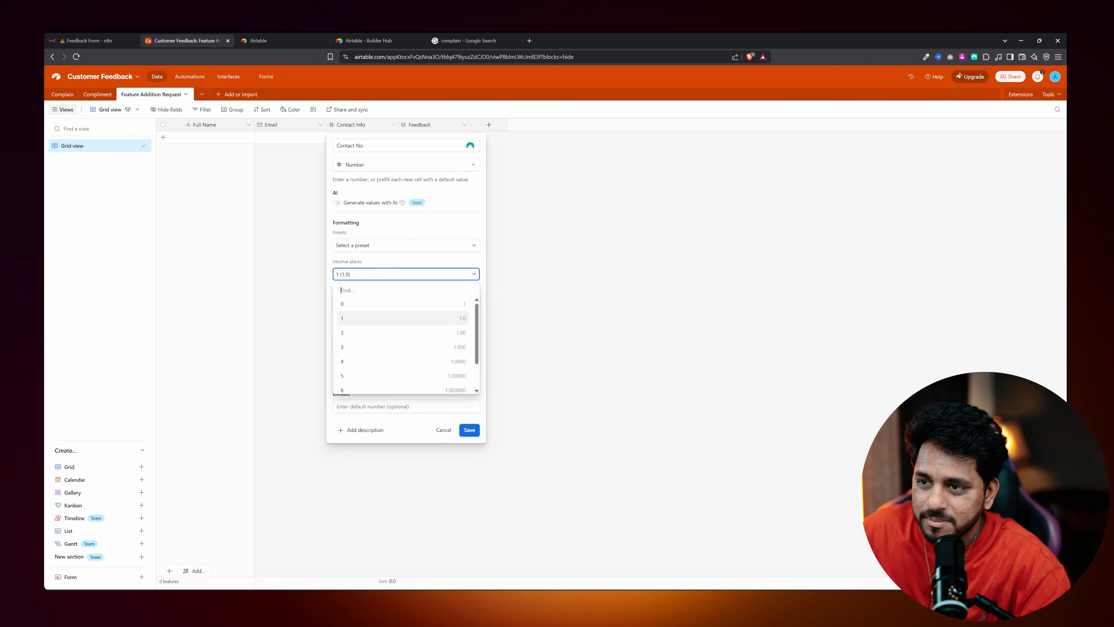
left_click(351, 302)
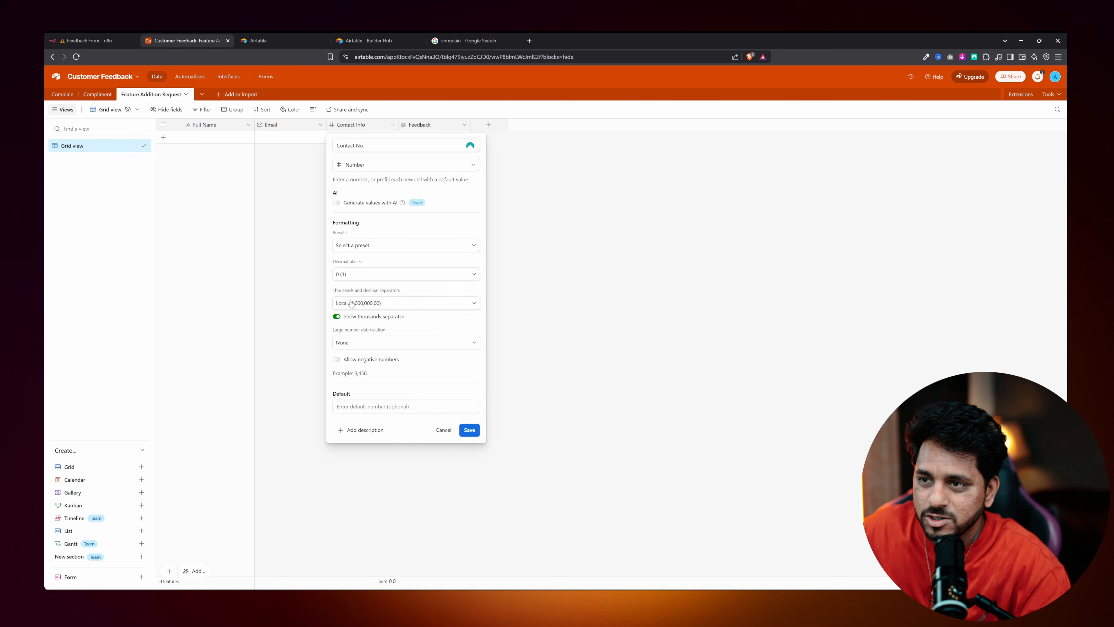
left_click(467, 432)
left_click(98, 40)
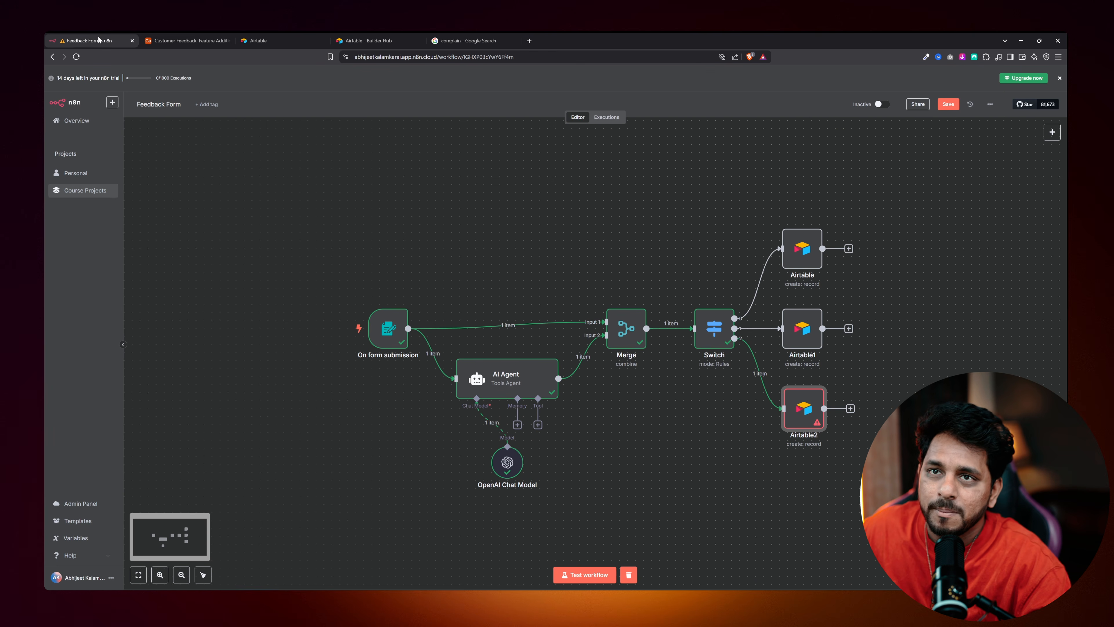
Rerun Airtable2 and confirm the feature request record appears in Feature Addition Request.
double_click(806, 399)
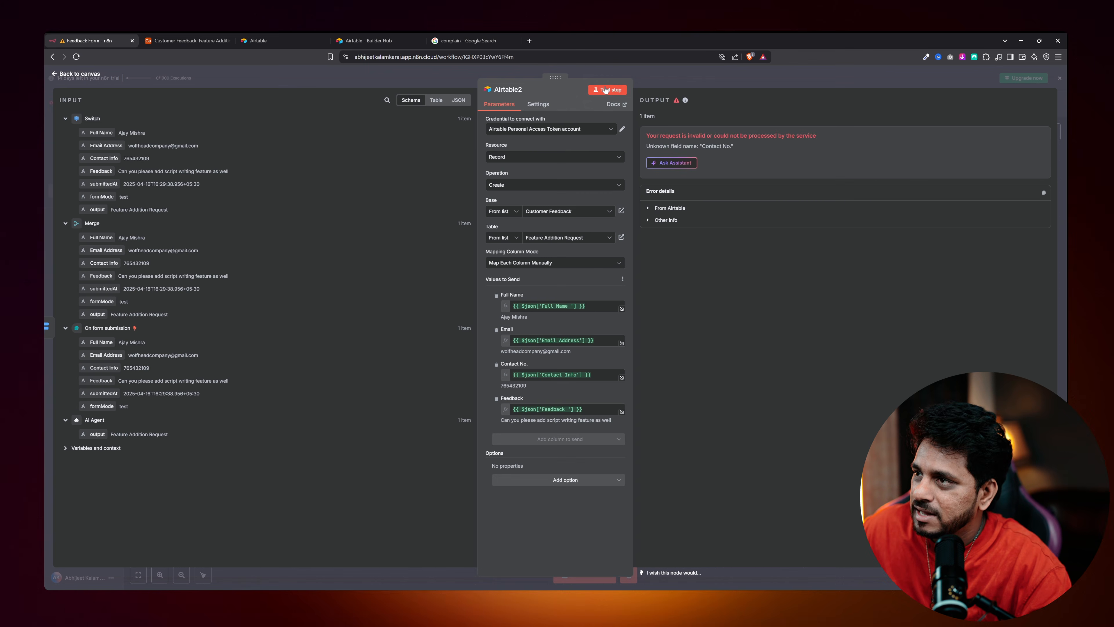
left_click(606, 89)
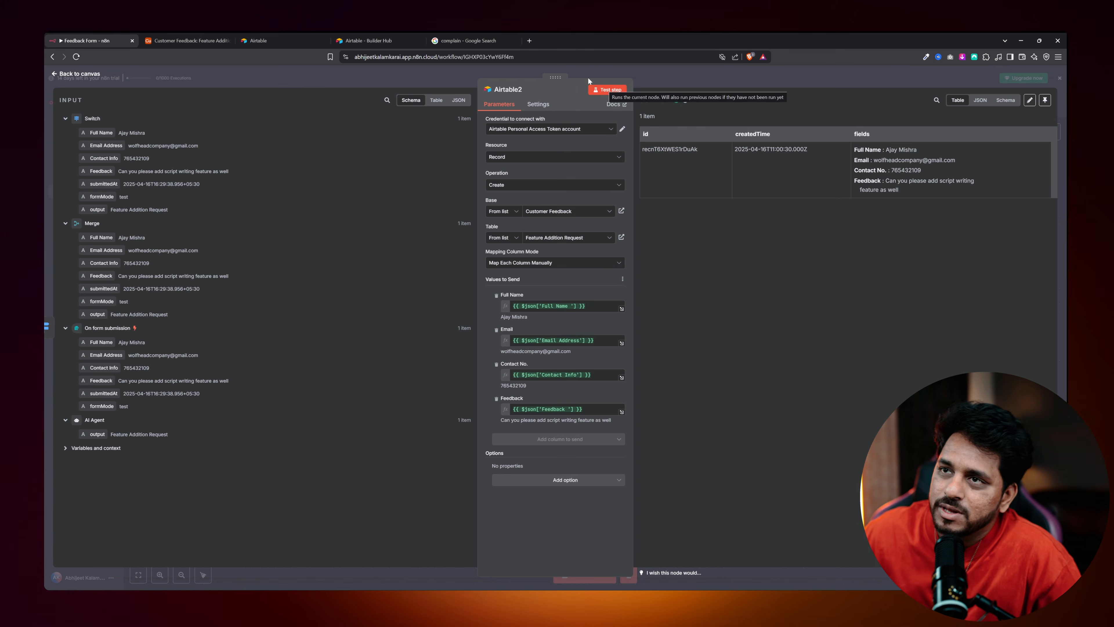
left_click(186, 40)
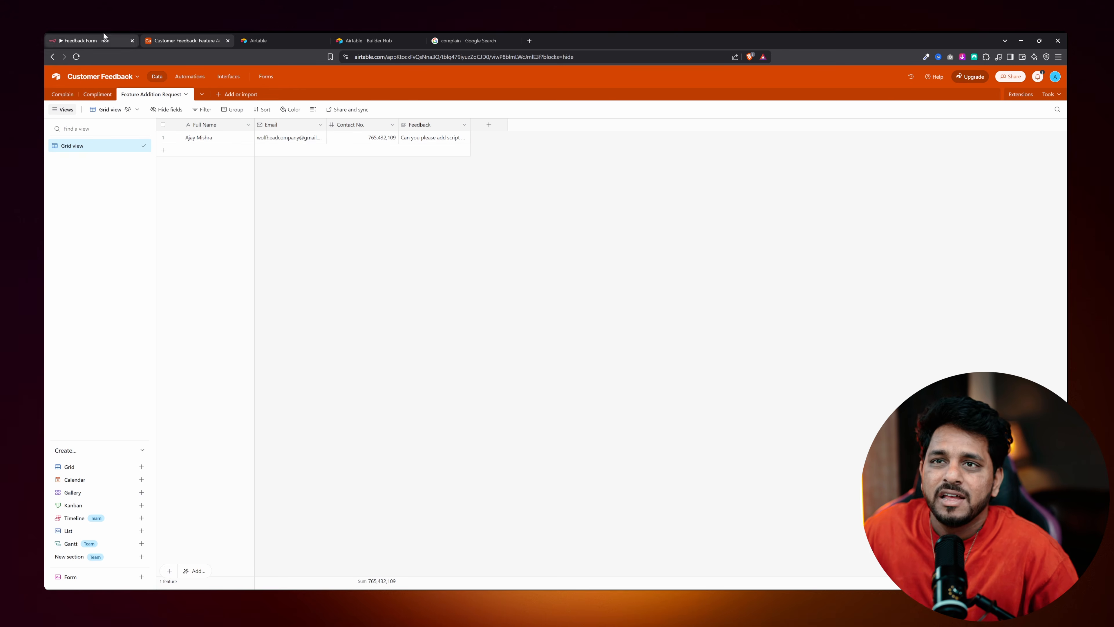
left_click(94, 40)
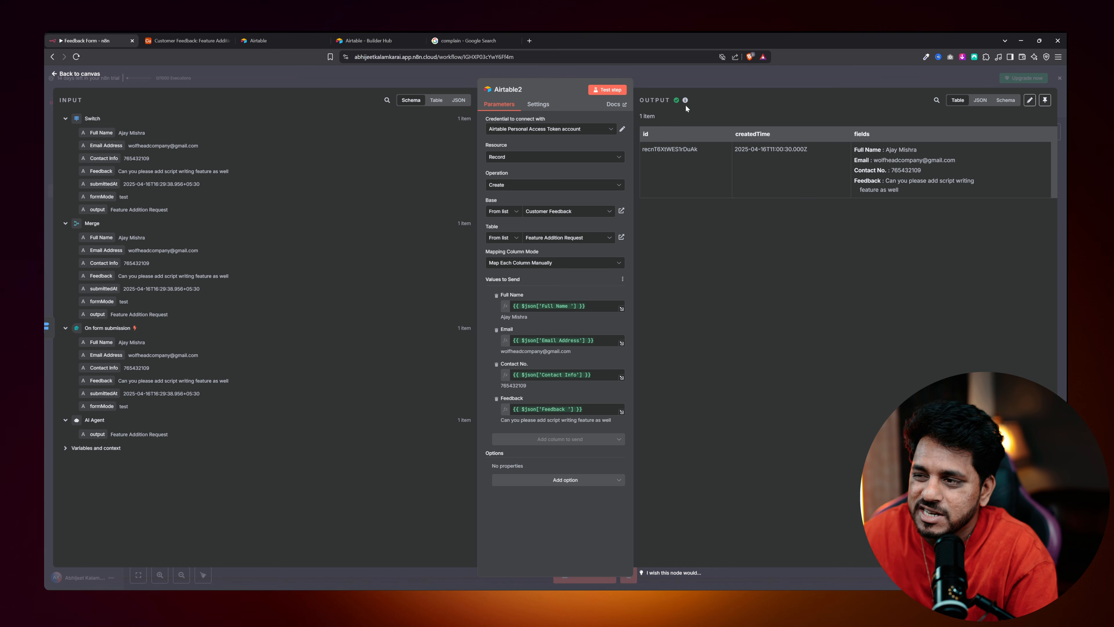
left_click(74, 73)
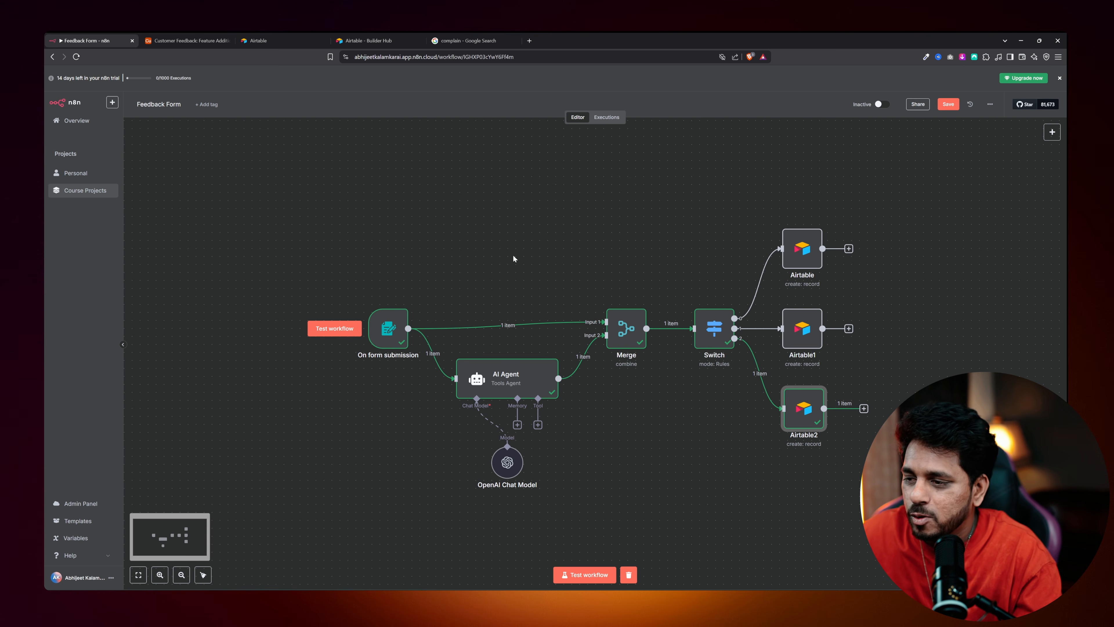
Start another test run and enter the full name in the form.
scroll(592, 418, "down", 5)
scroll(596, 410, "up", 4)
scroll(621, 391, "down", 4)
scroll(621, 391, "up", 5)
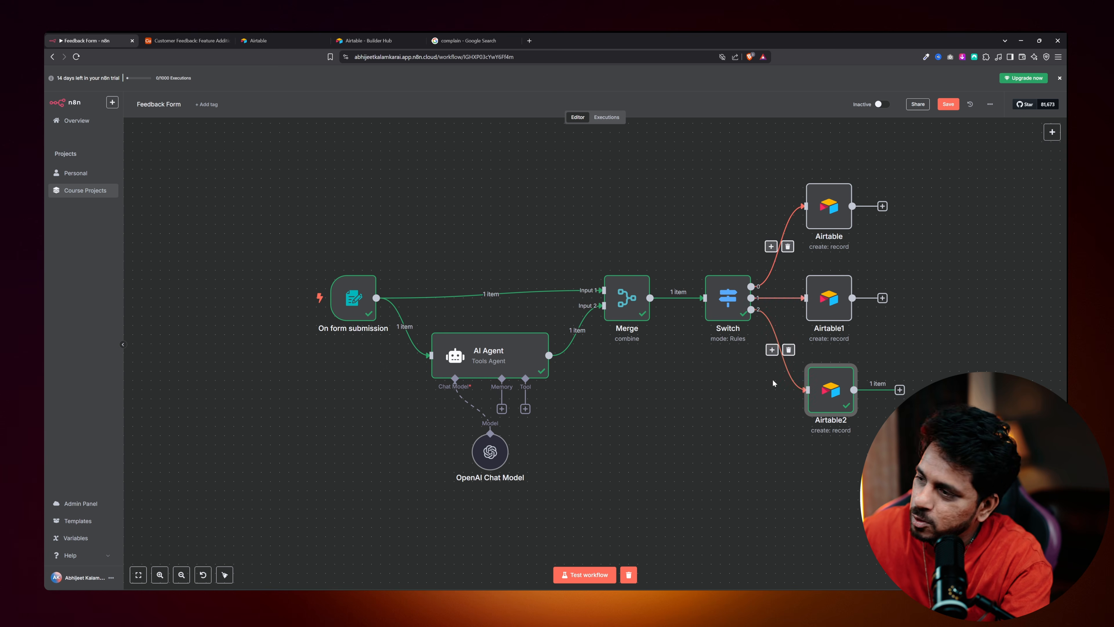
left_click(585, 574)
left_click(559, 167)
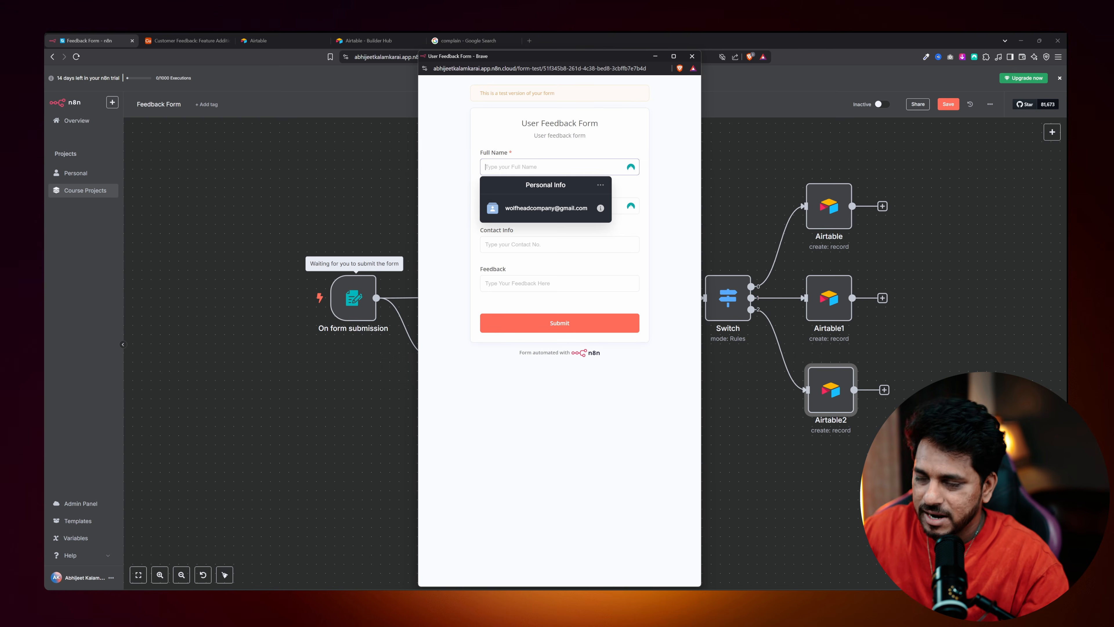
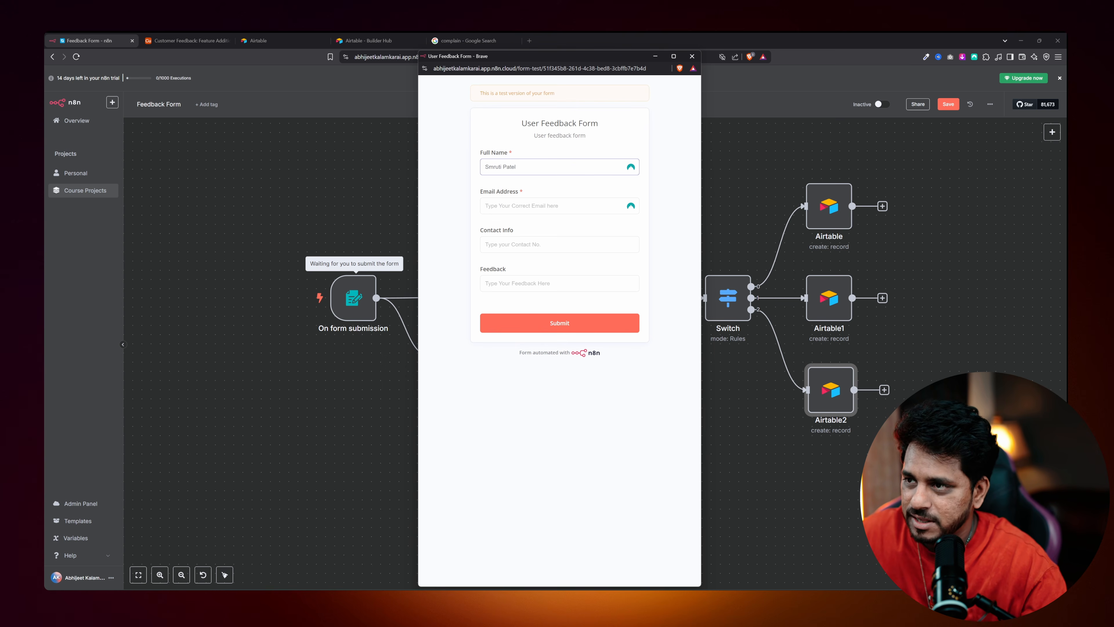
Fill in the saved e-mail, a contact number and feedback 'This is', then submit and close the form.
left_click(560, 205)
left_click(562, 229)
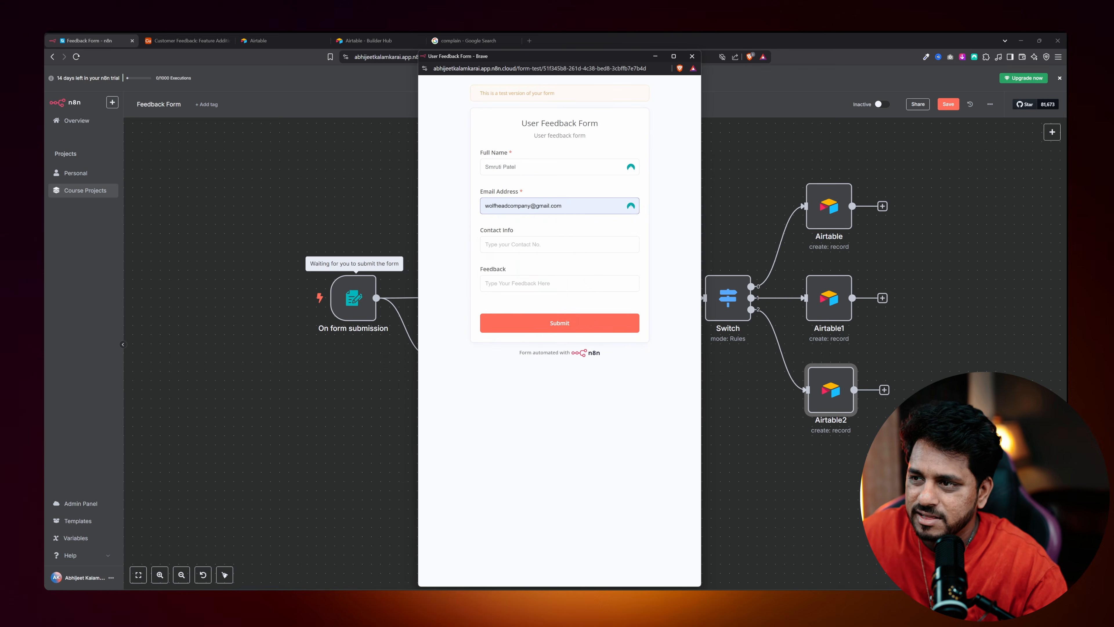
key("Tab")
type("0987654321")
key("Tab")
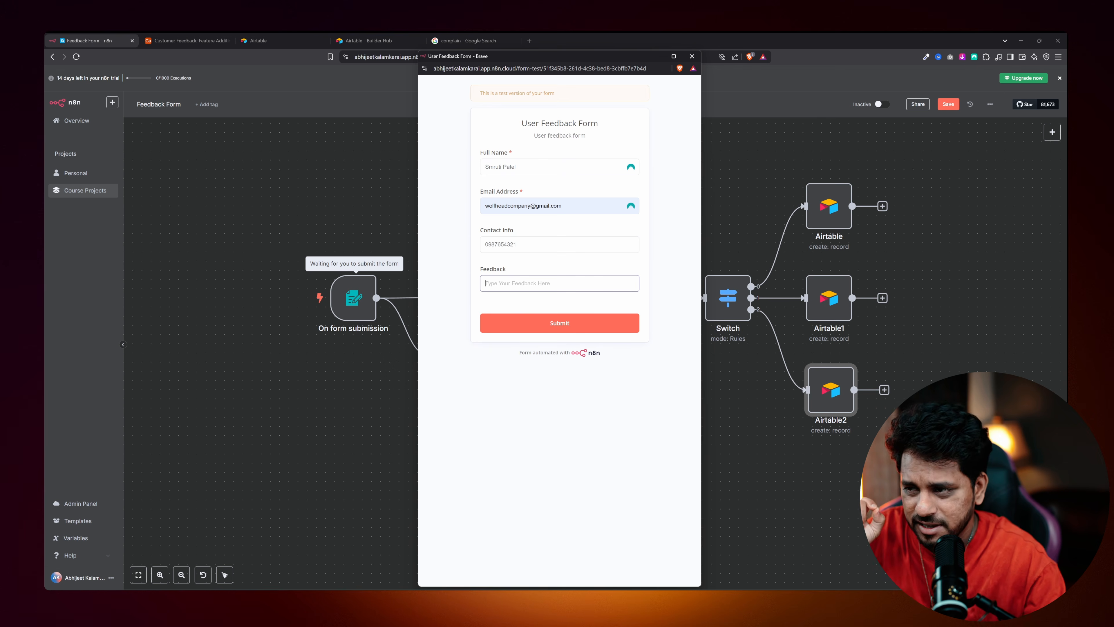
type("This is")
left_click(550, 321)
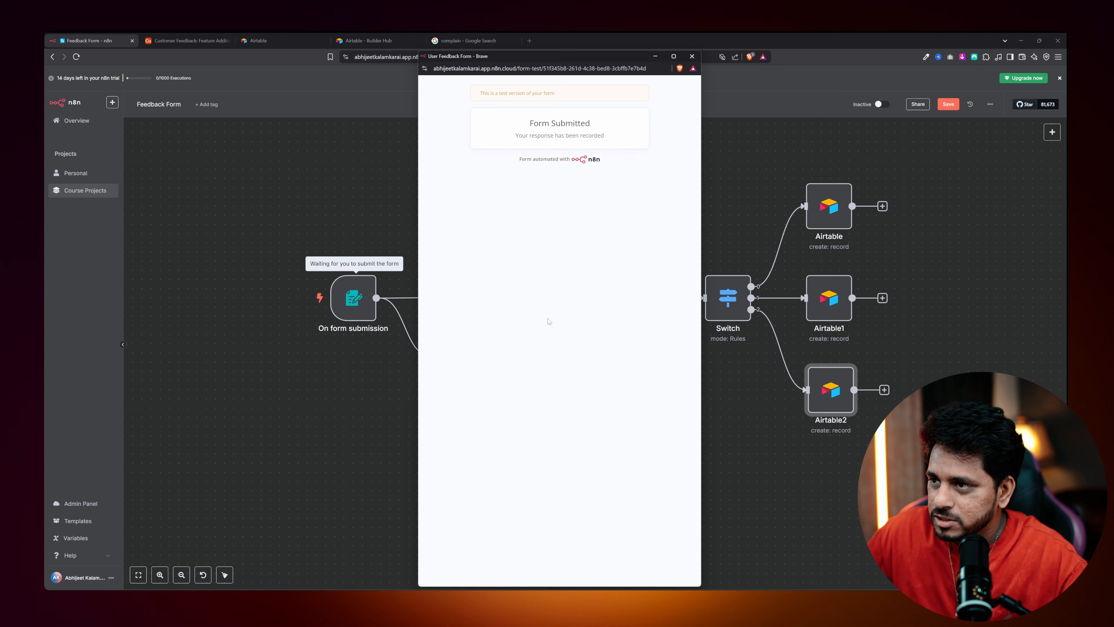
left_click(692, 56)
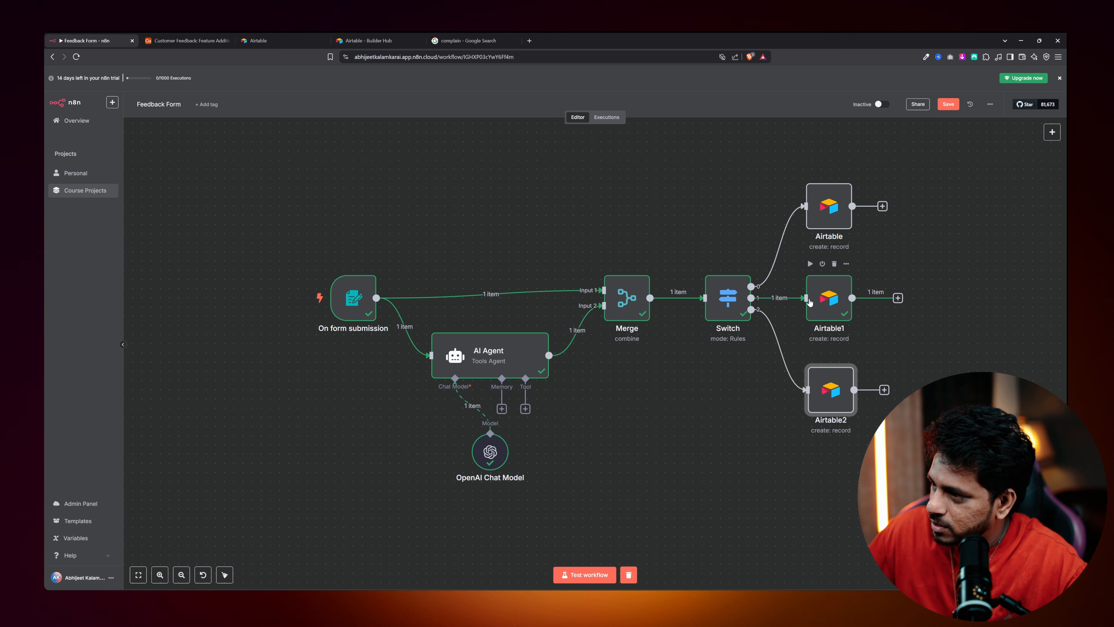
left_click(184, 41)
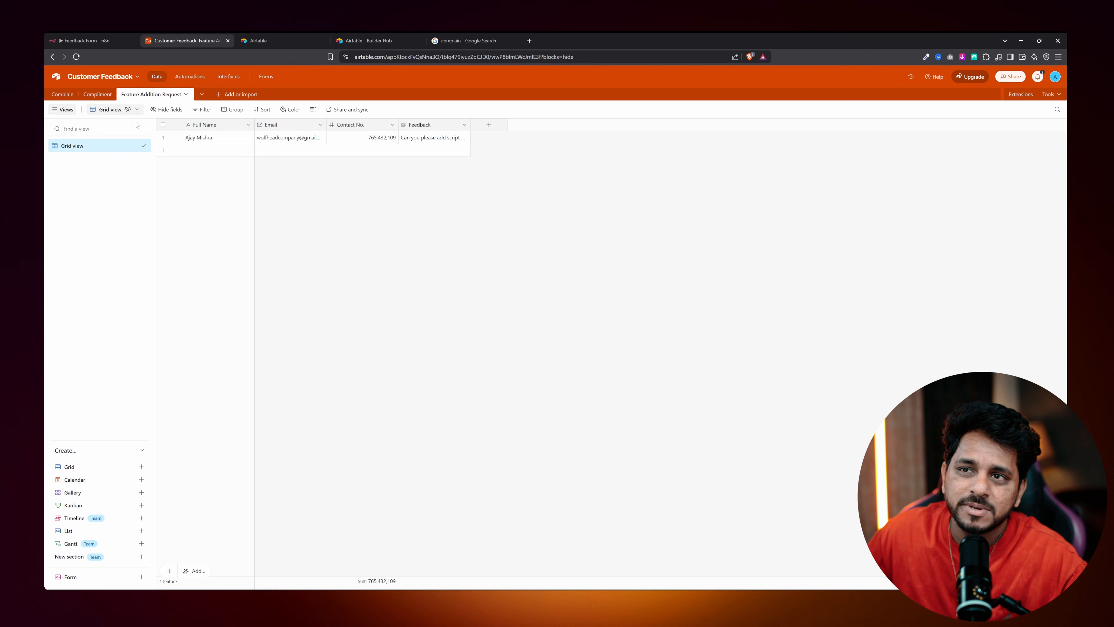
left_click(98, 94)
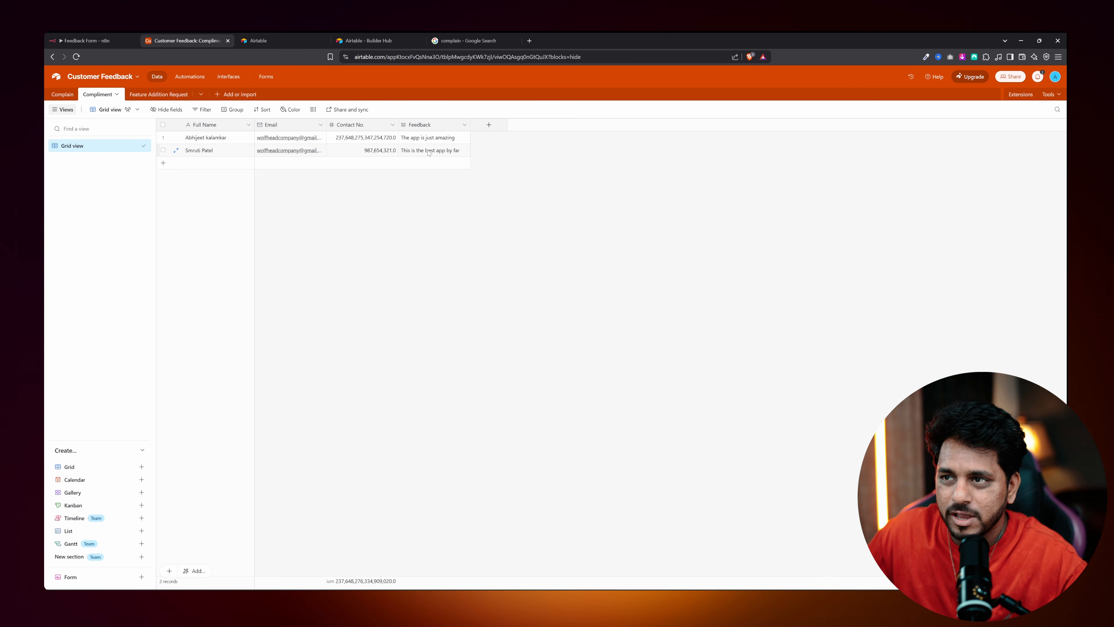
left_click(87, 40)
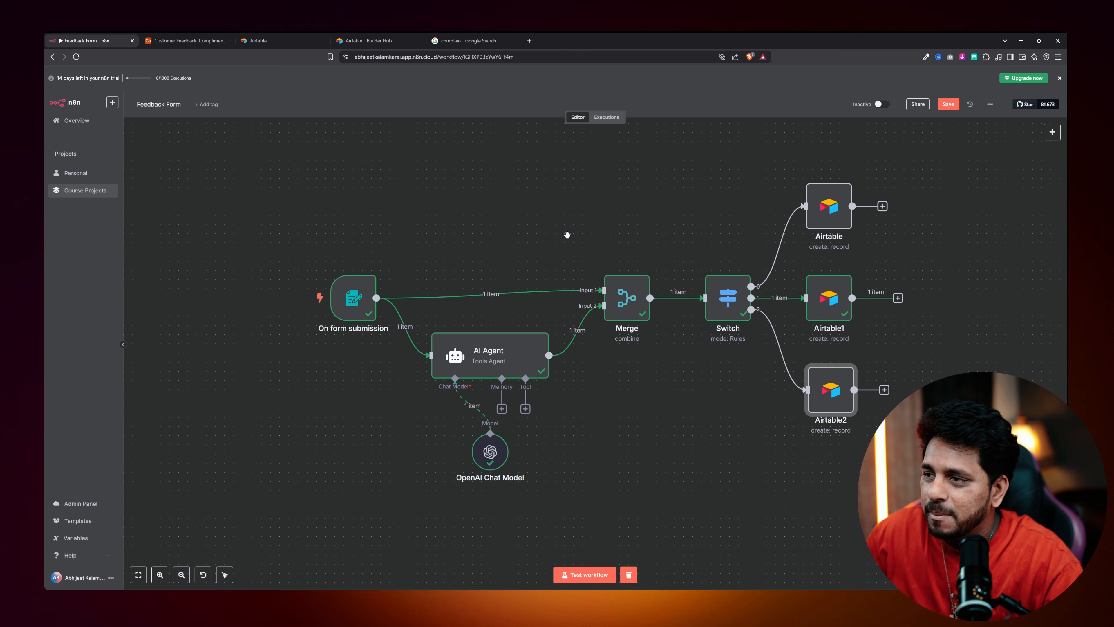
Pan the canvas and drag the OpenAI Chat Model node left and lower beneath the AI Agent.
left_click_drag(567, 236, 468, 232)
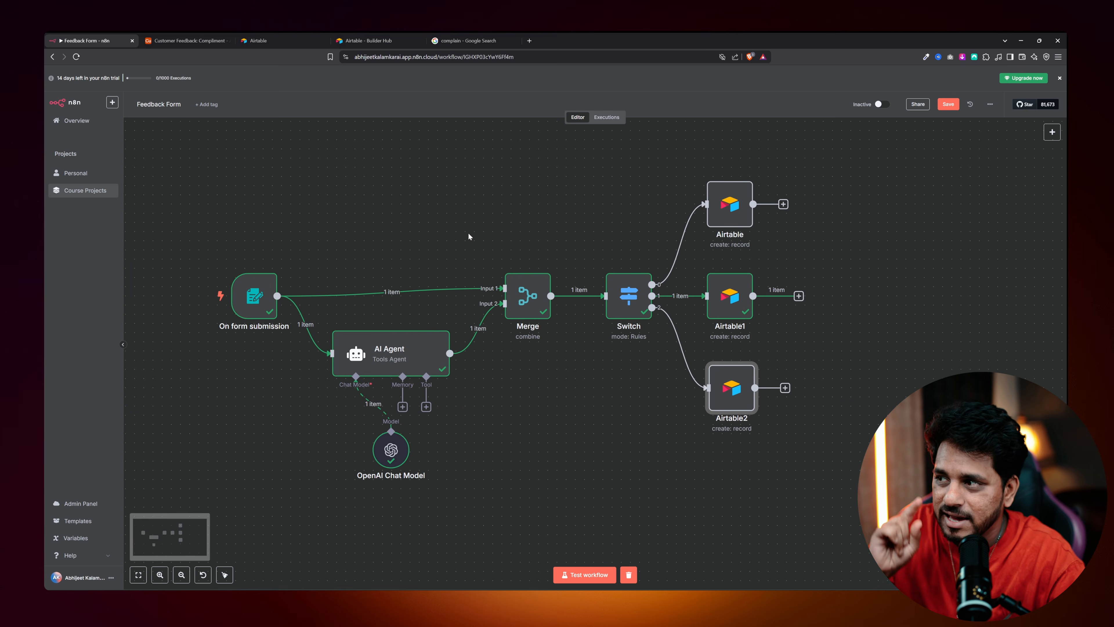
left_click(750, 212)
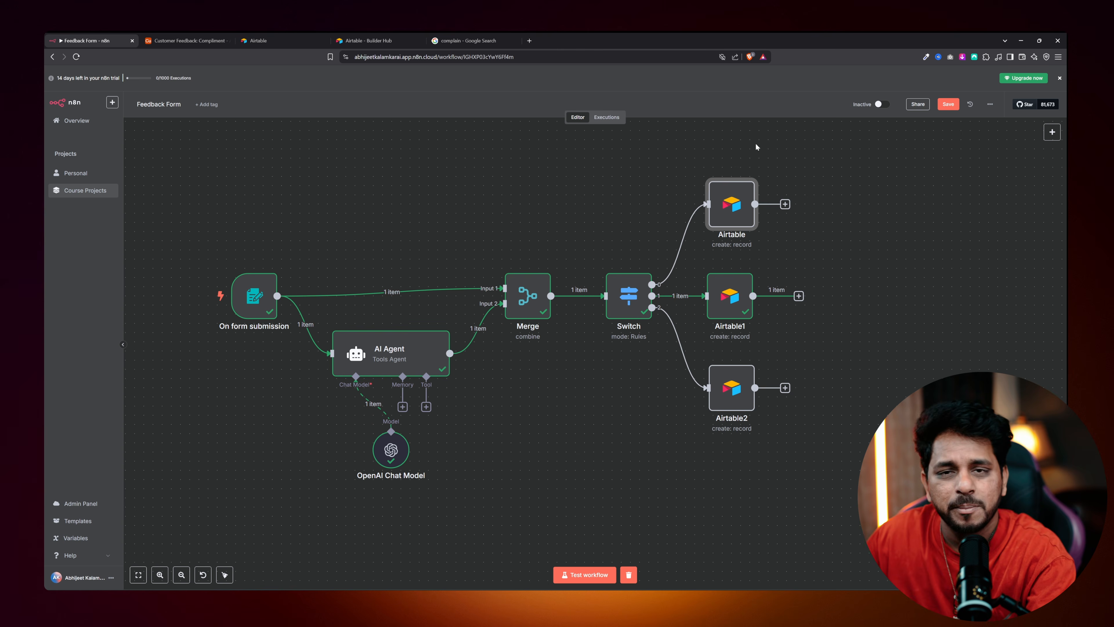
left_click_drag(386, 454, 291, 468)
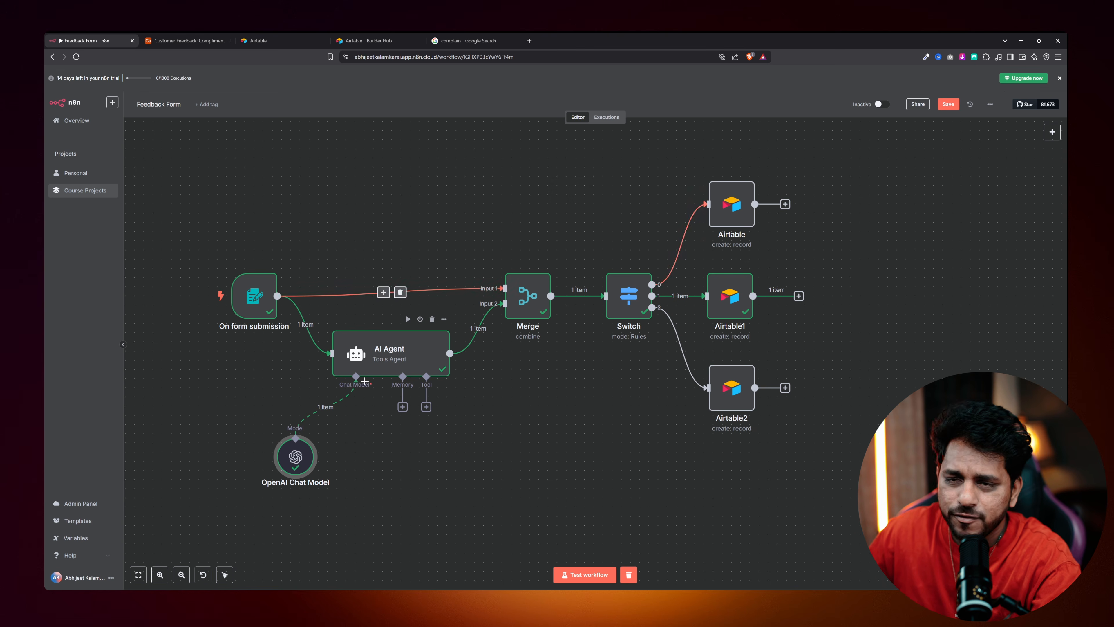
Review the Complain, Compliment and Feature Addition Request tables in Airtable.
left_click(198, 38)
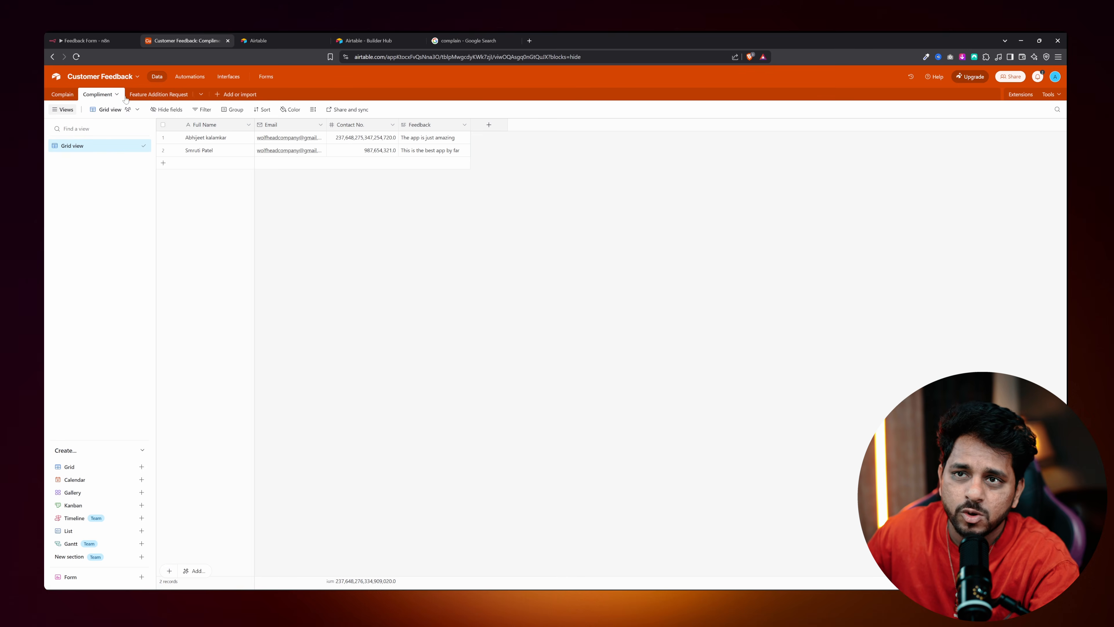
left_click(63, 94)
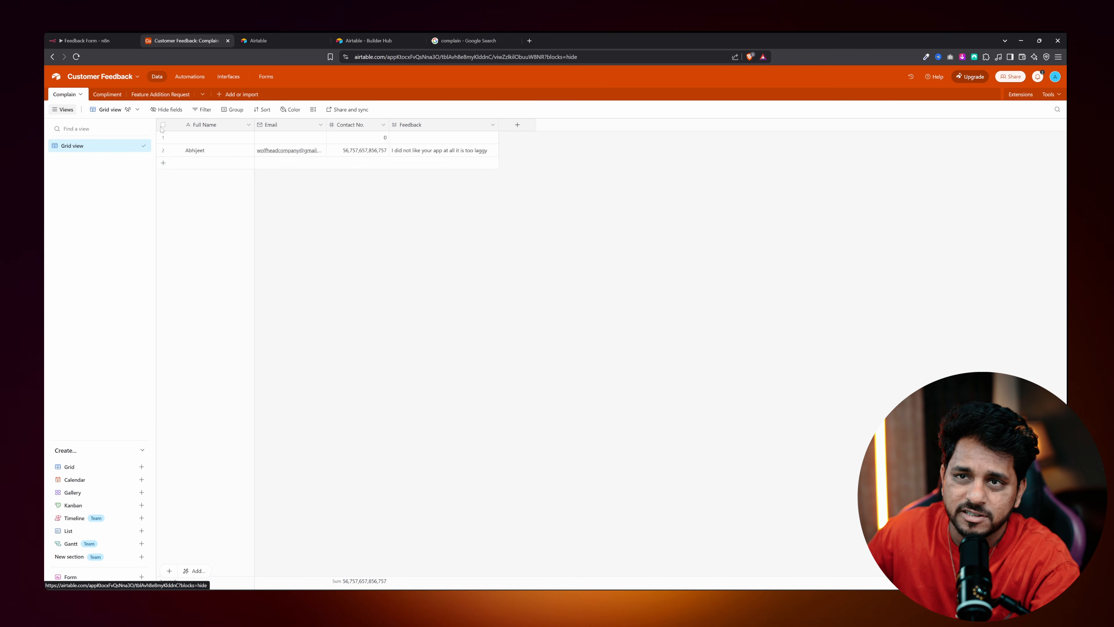
left_click(92, 94)
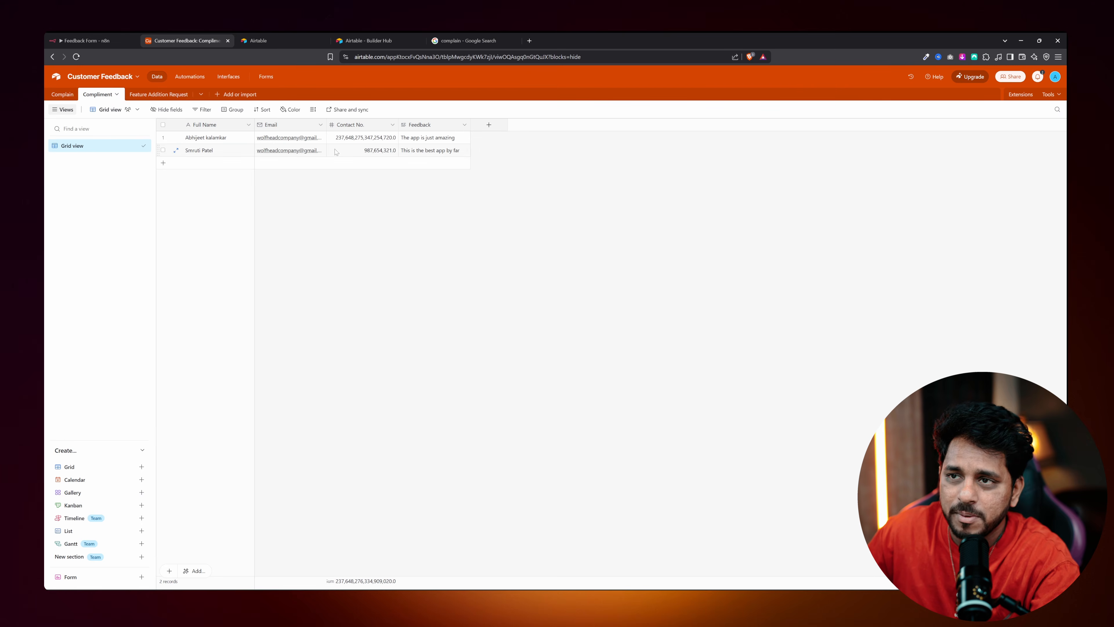
left_click(156, 95)
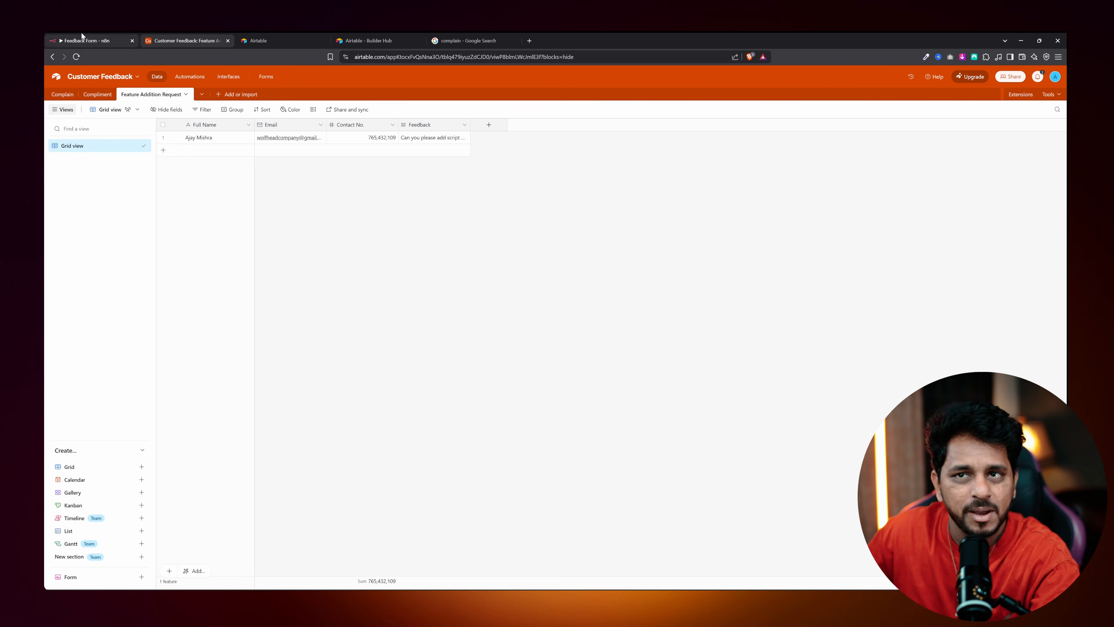
left_click(88, 41)
Shift the three Airtable nodes slightly right and open the top one's settings.
left_click_drag(744, 205, 753, 206)
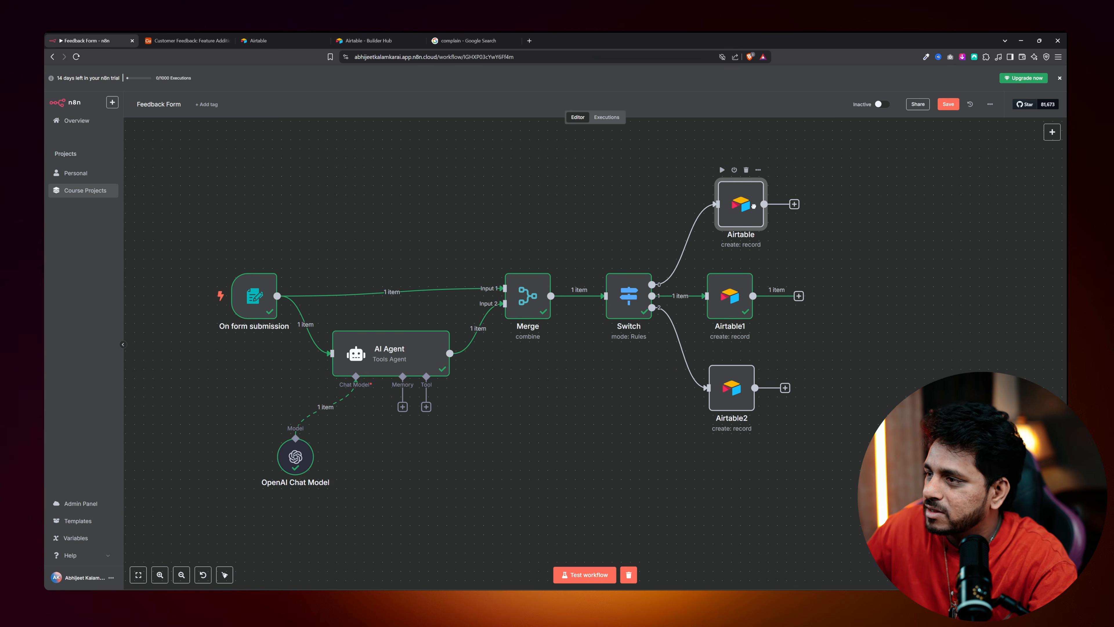
left_click_drag(727, 302, 738, 299)
left_click_drag(728, 376, 737, 375)
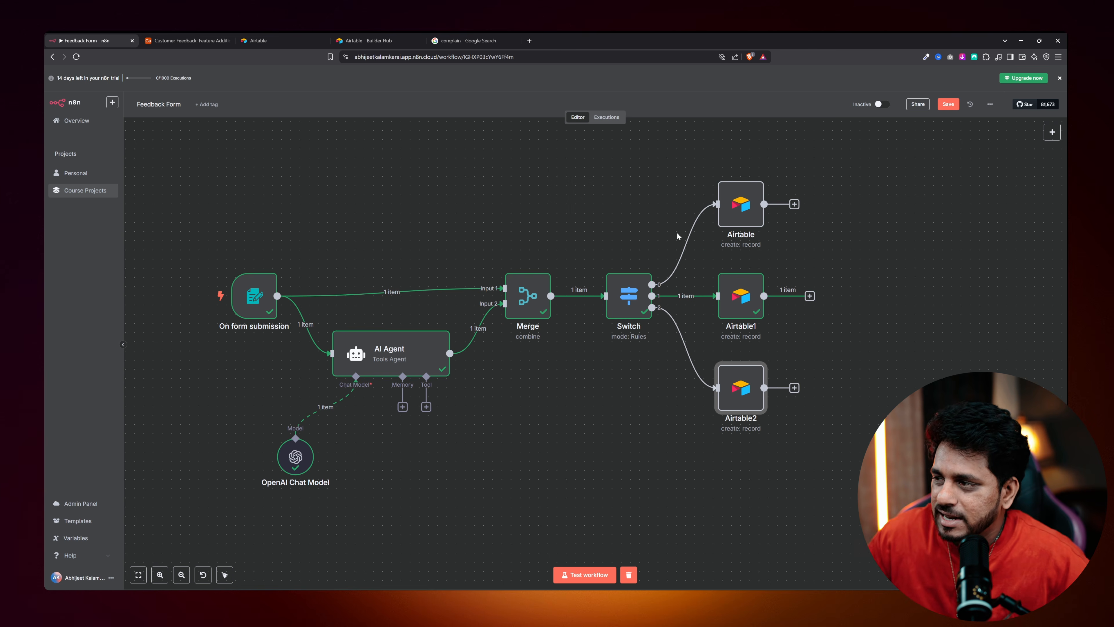
double_click(747, 238)
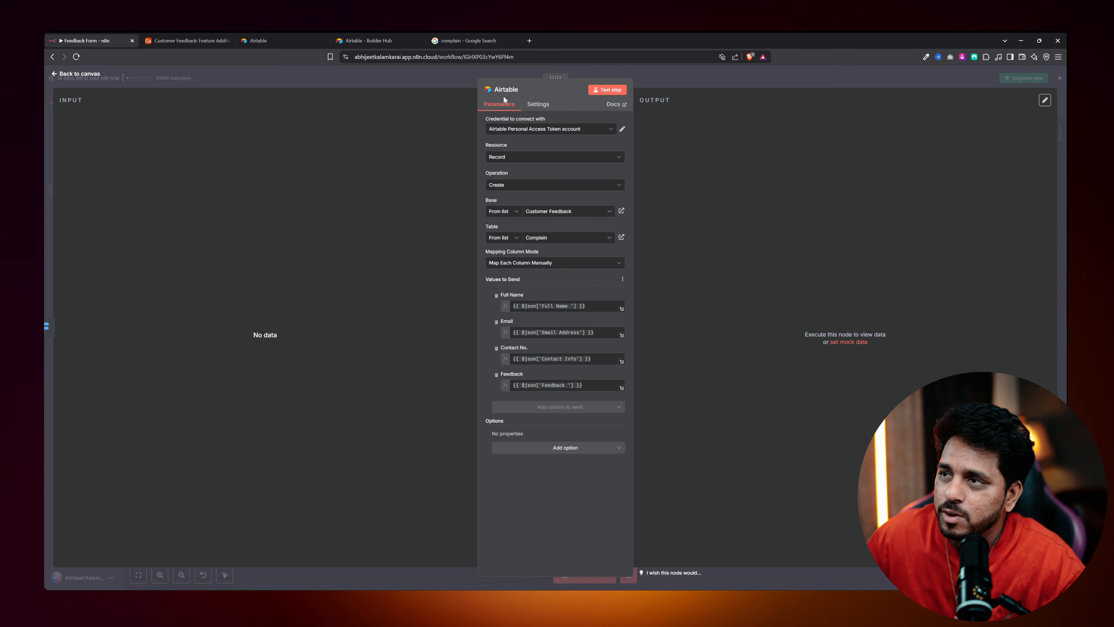
Rename the top Airtable node to Complain and Airtable1 to Compliment.
left_click(511, 92)
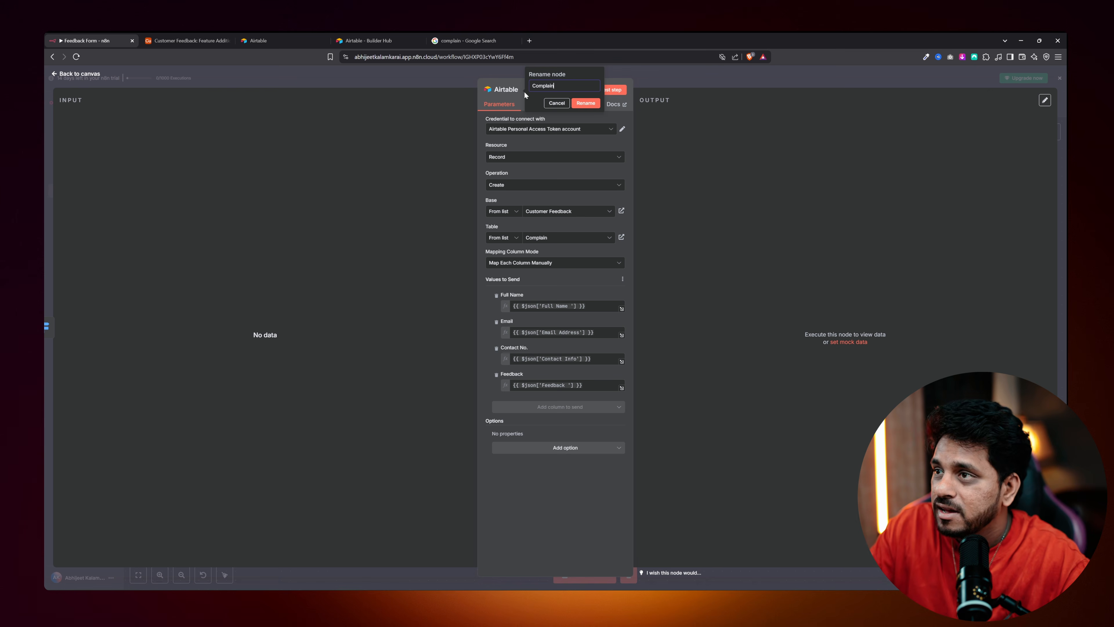
left_click(586, 104)
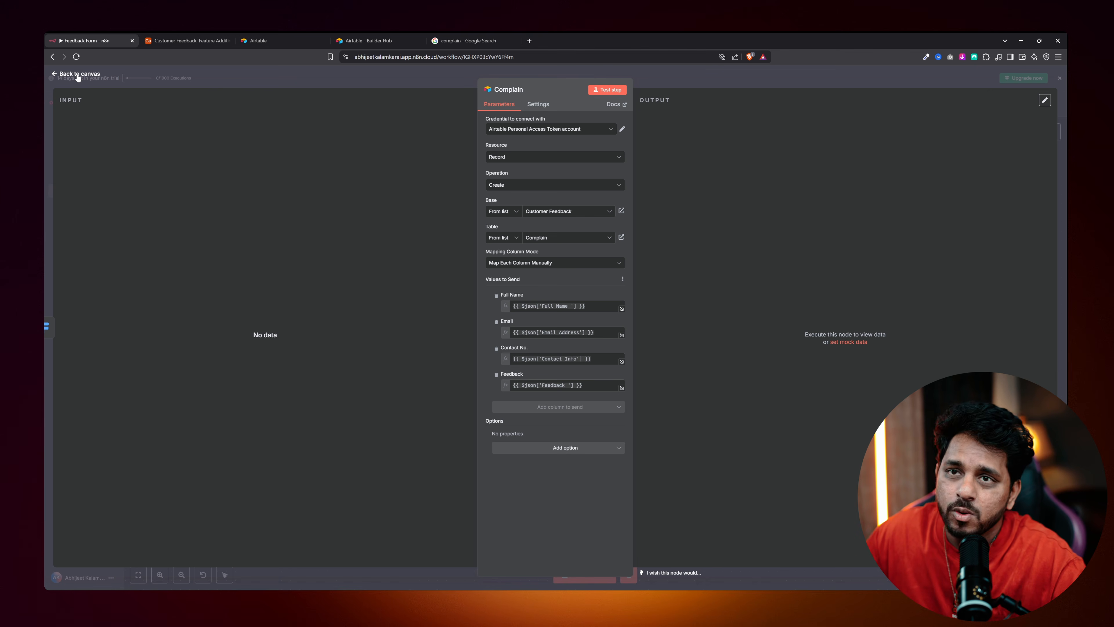
left_click(77, 74)
double_click(742, 296)
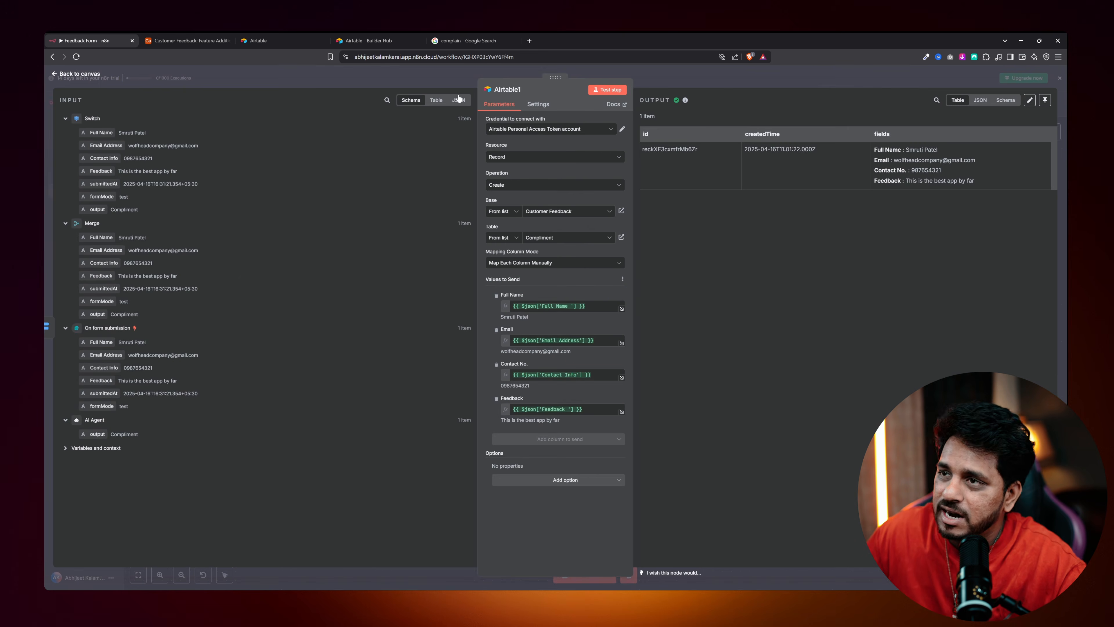
left_click(515, 92)
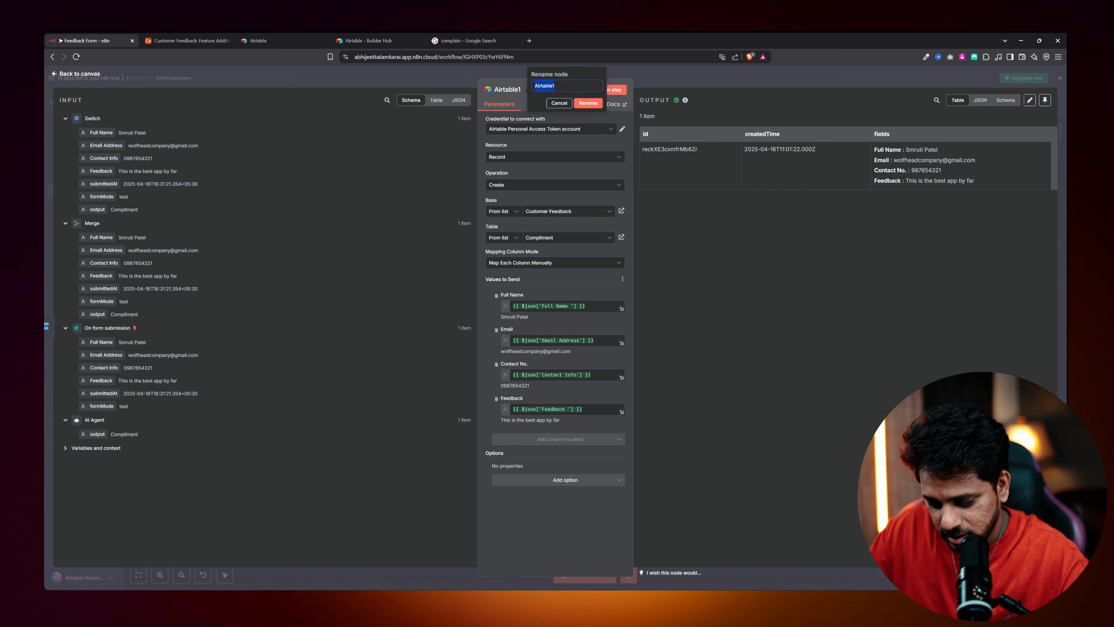
type("Compliment")
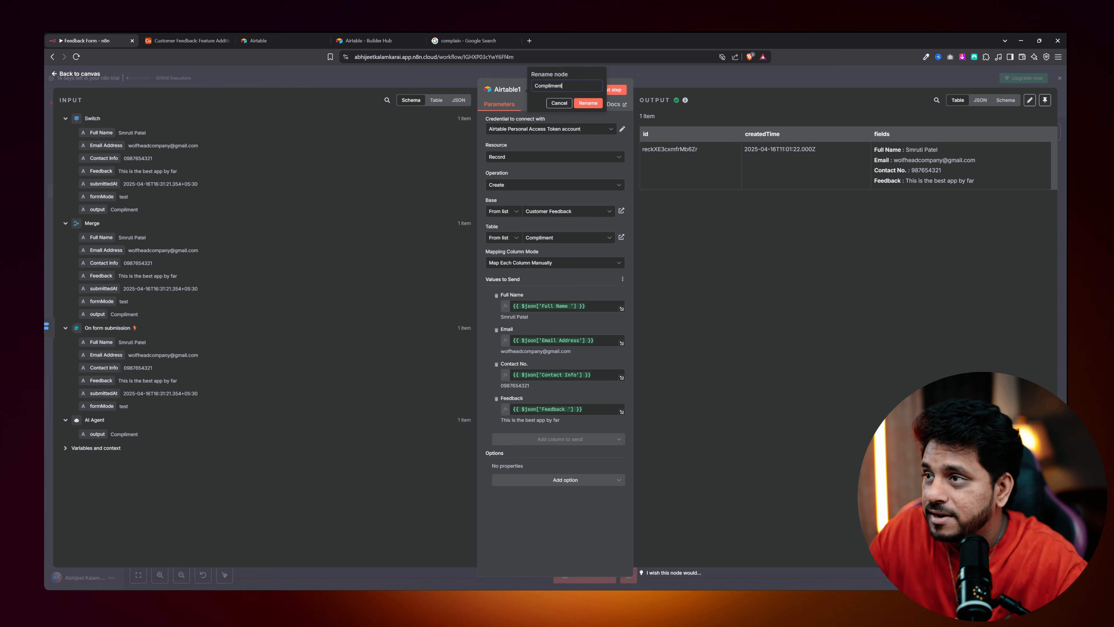
key("Return")
key("Escape")
Rename Airtable2 to Feature Request and return to the canvas.
double_click(741, 387)
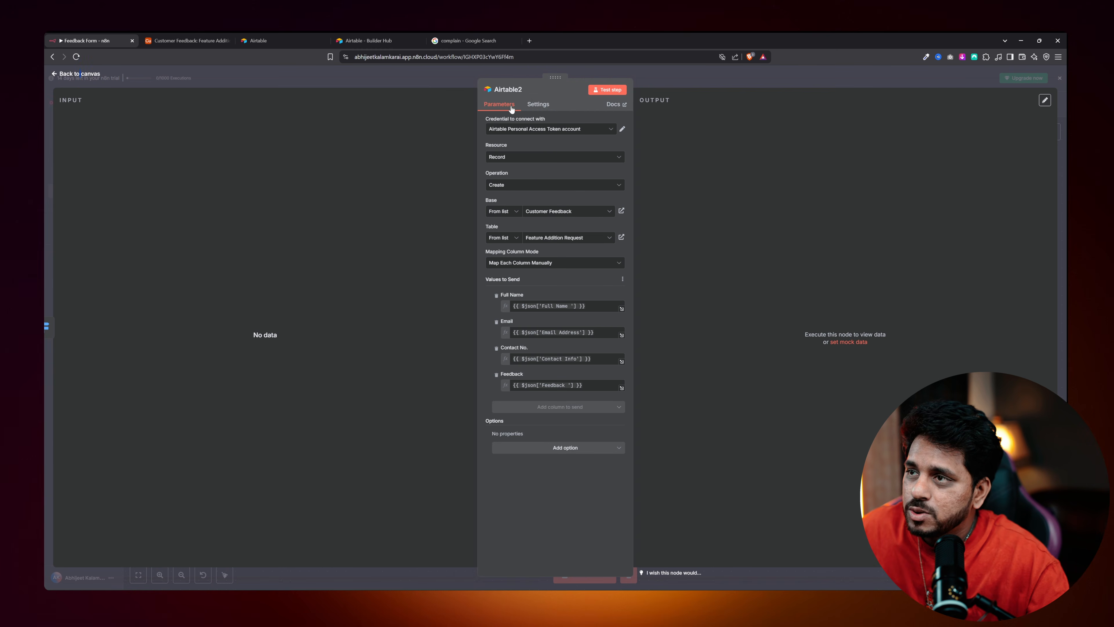
left_click(515, 93)
type("Feature R")
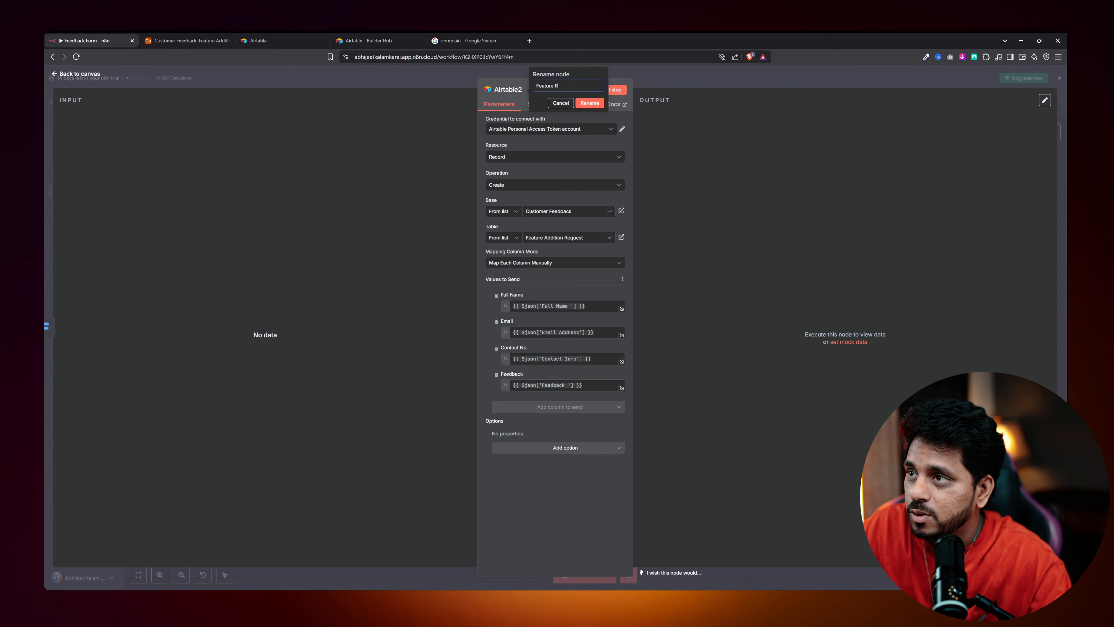
type("equest")
key("Return")
key("Escape")
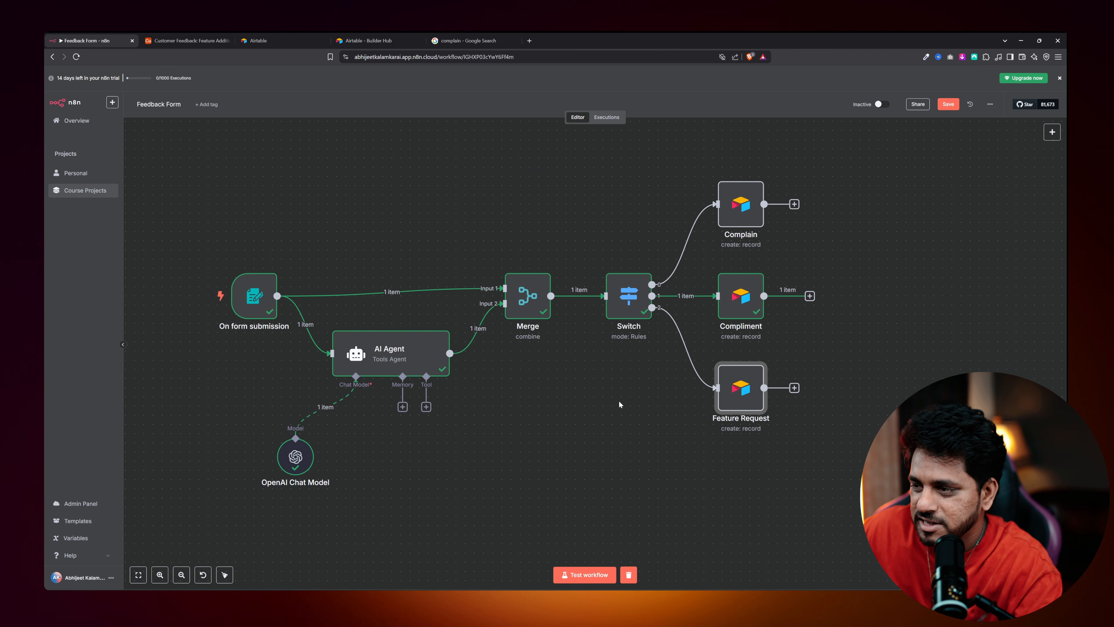
scroll(619, 404, "right", 5)
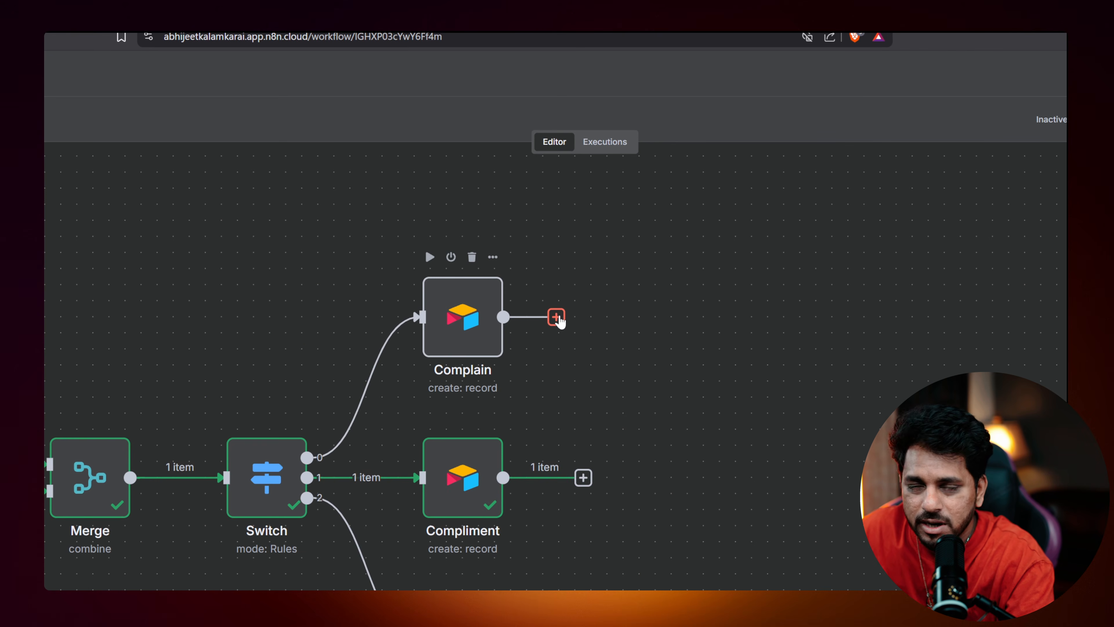
Add a Slack step after the Complain node and browse its channel, file and message actions.
left_click(556, 317)
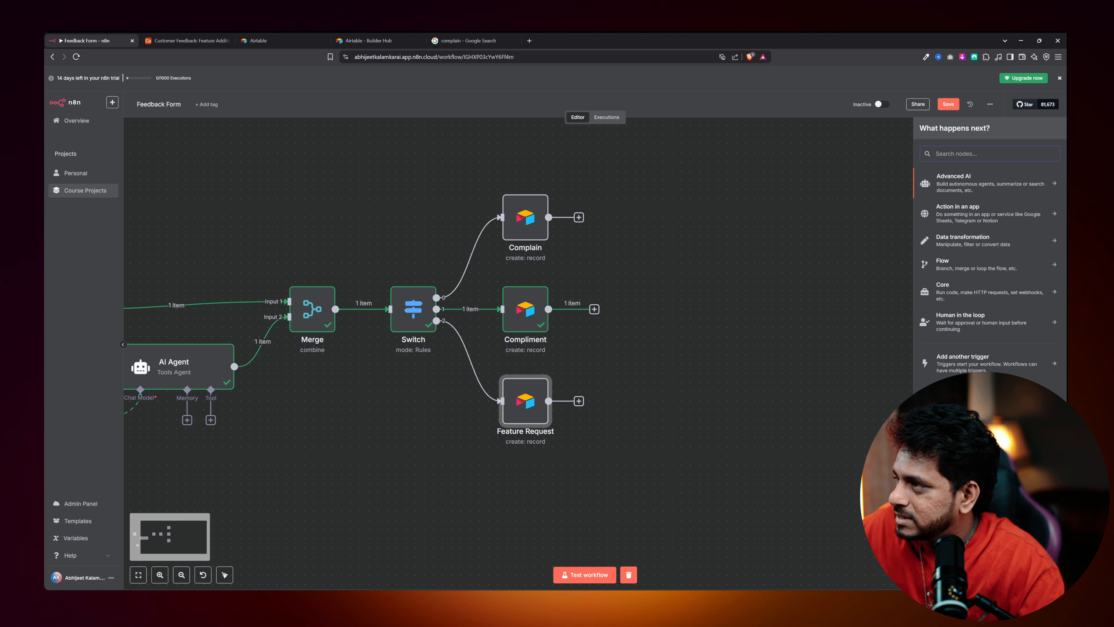
type("slack")
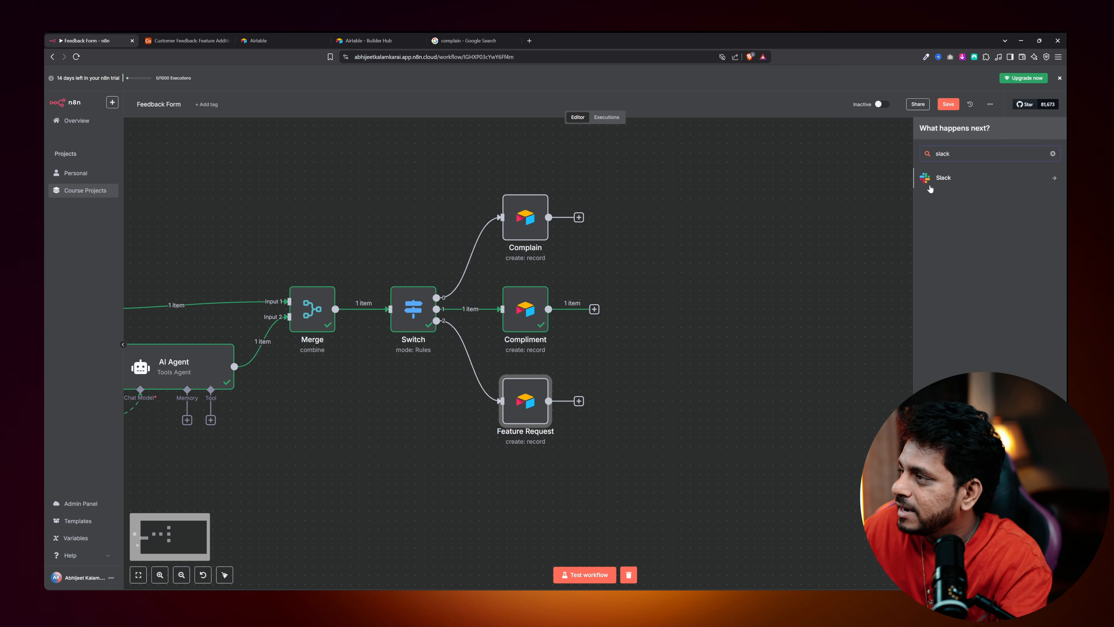
left_click(933, 182)
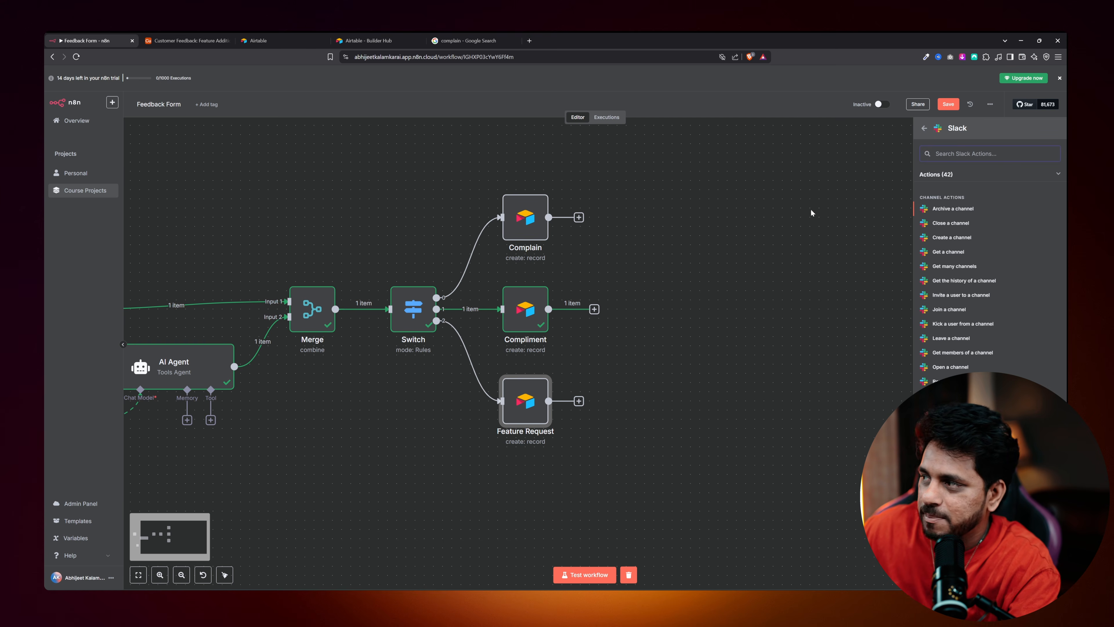
scroll(956, 215, "down", 3)
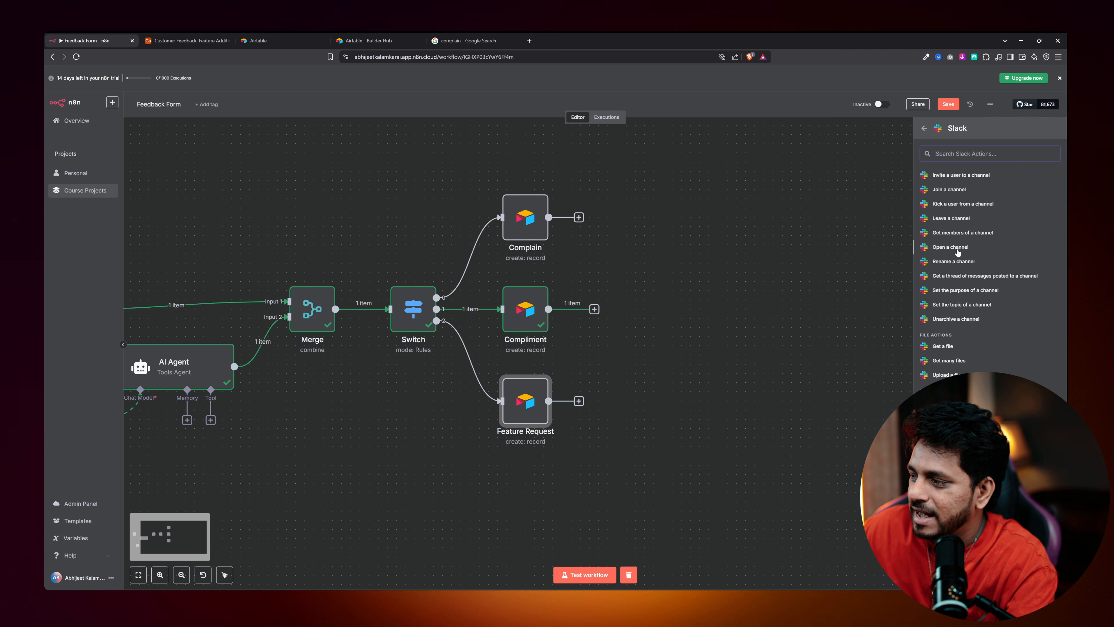
scroll(957, 253, "down", 2)
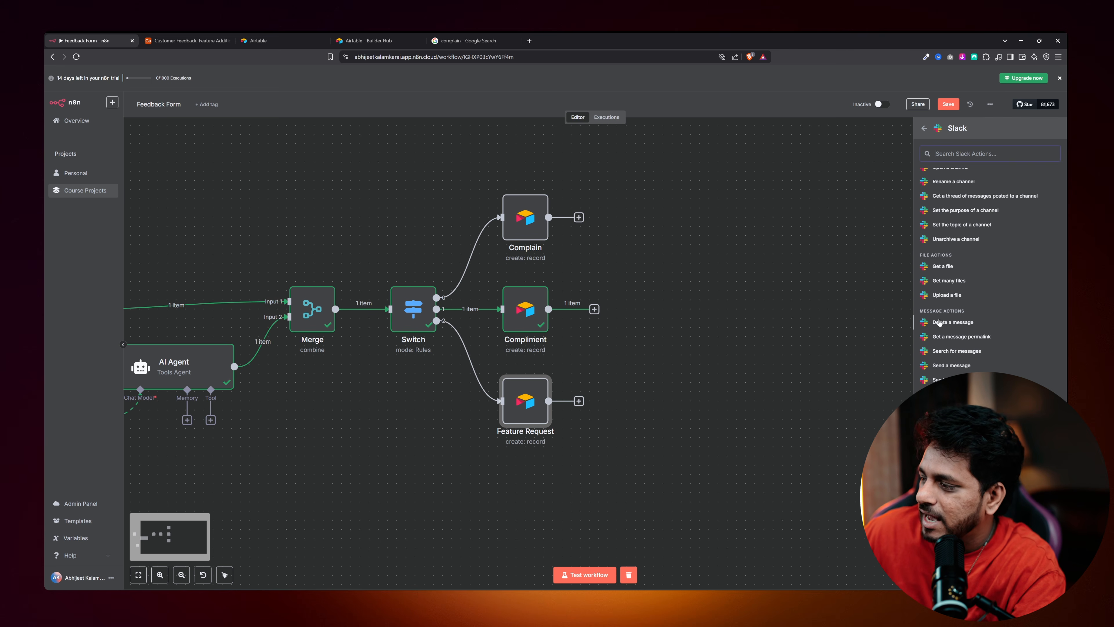
scroll(949, 320, "up", 6)
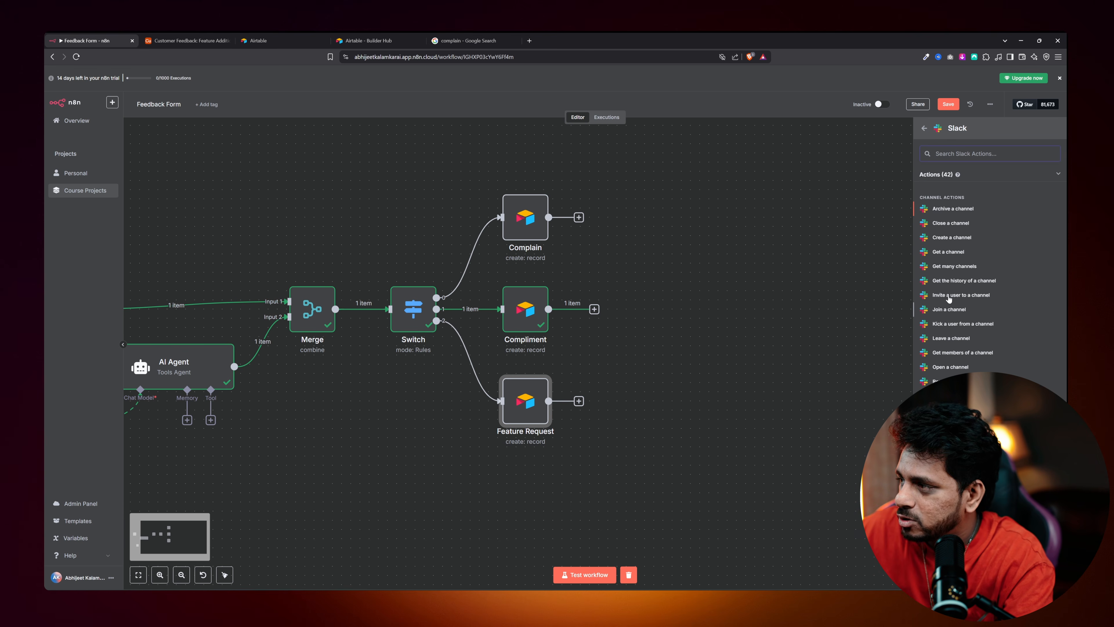
scroll(952, 220, "down", 4)
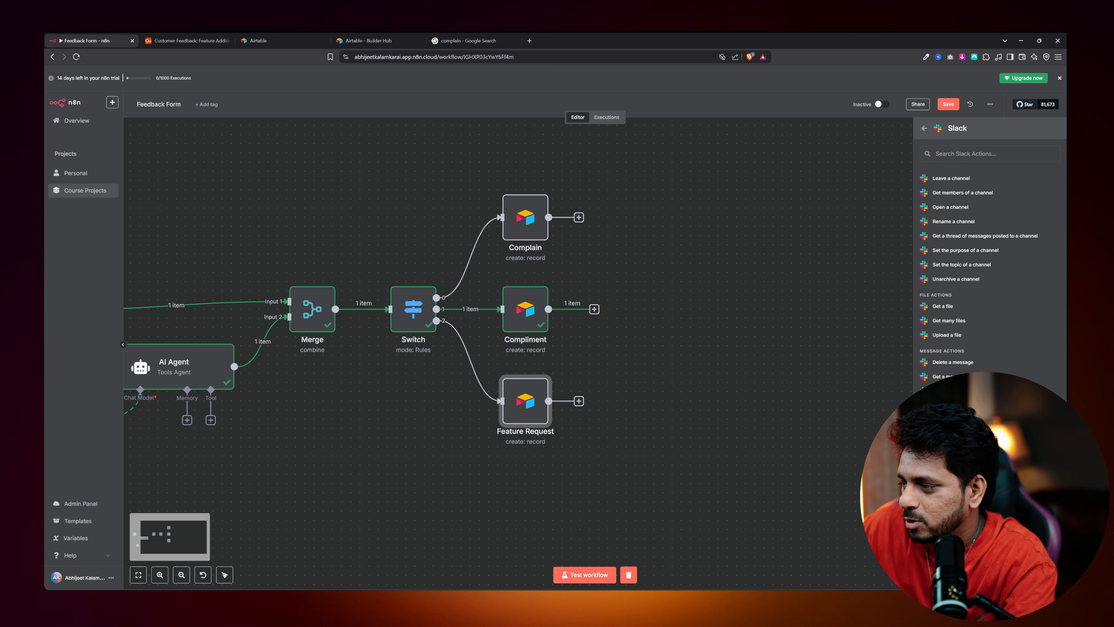
Choose Slack's 'Send a message' action and start creating a new Slack credential.
left_click(949, 406)
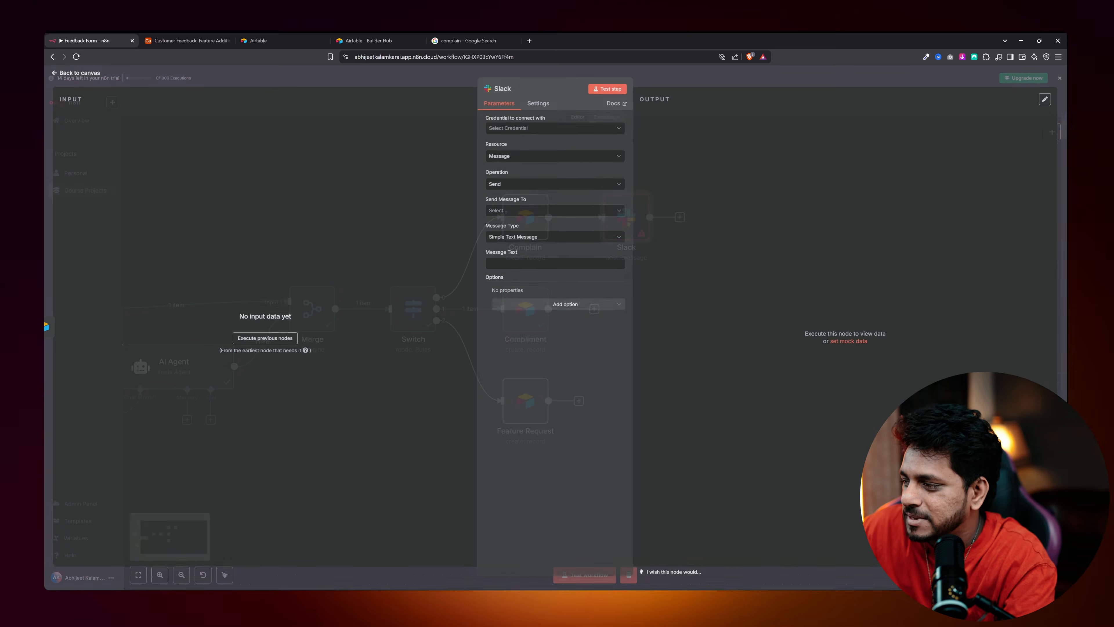
left_click(522, 130)
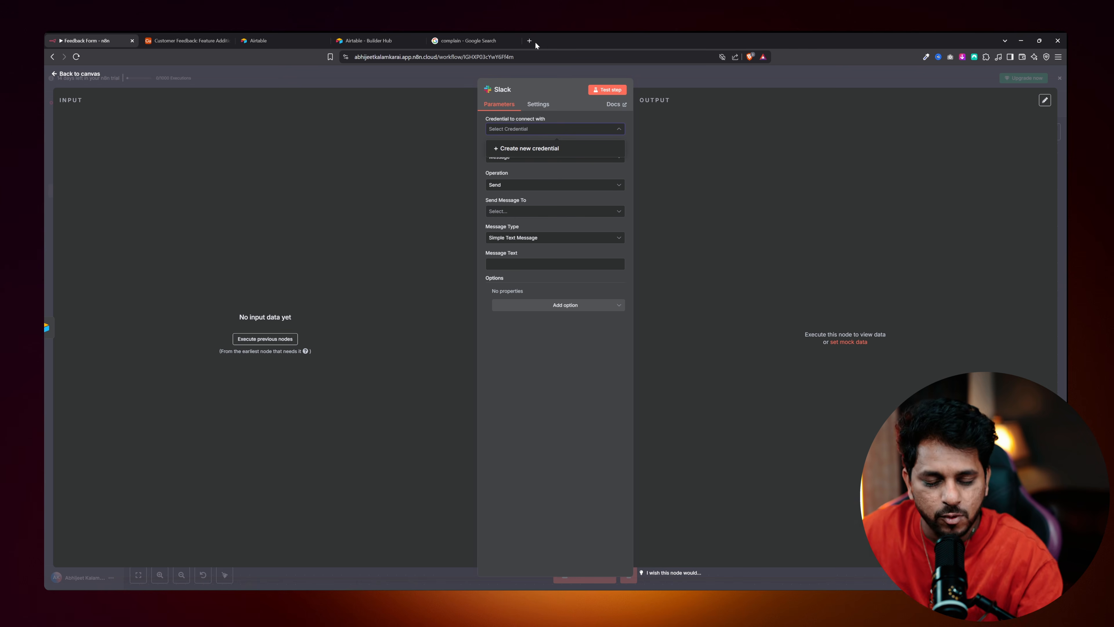
left_click(509, 148)
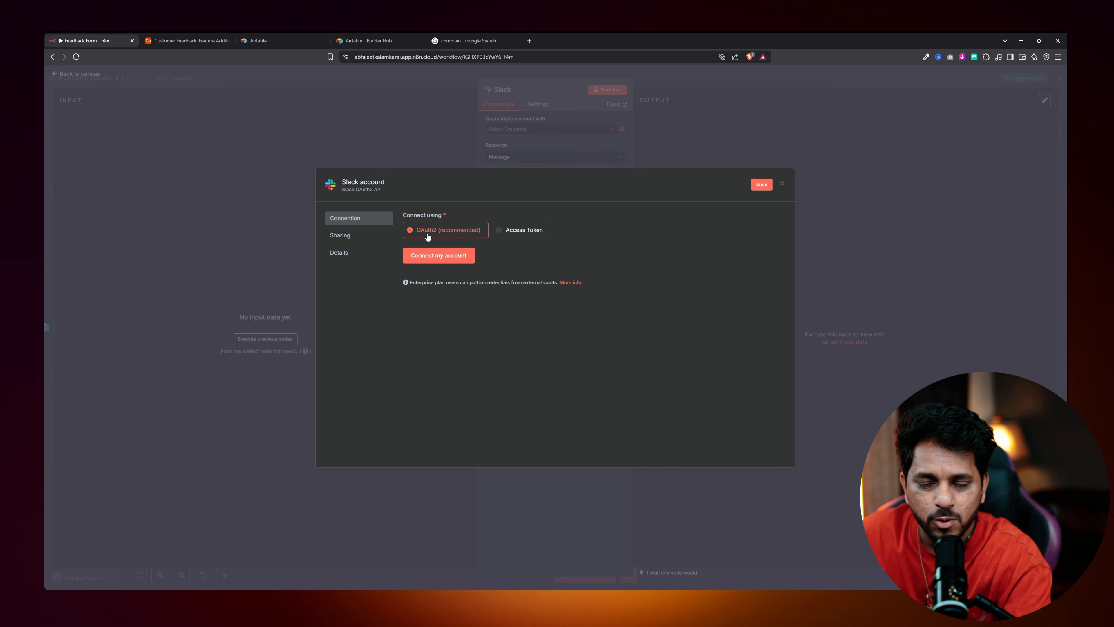
Connect and authorise the Slack workspace account so the credential shows 'Account connected'.
left_click(429, 256)
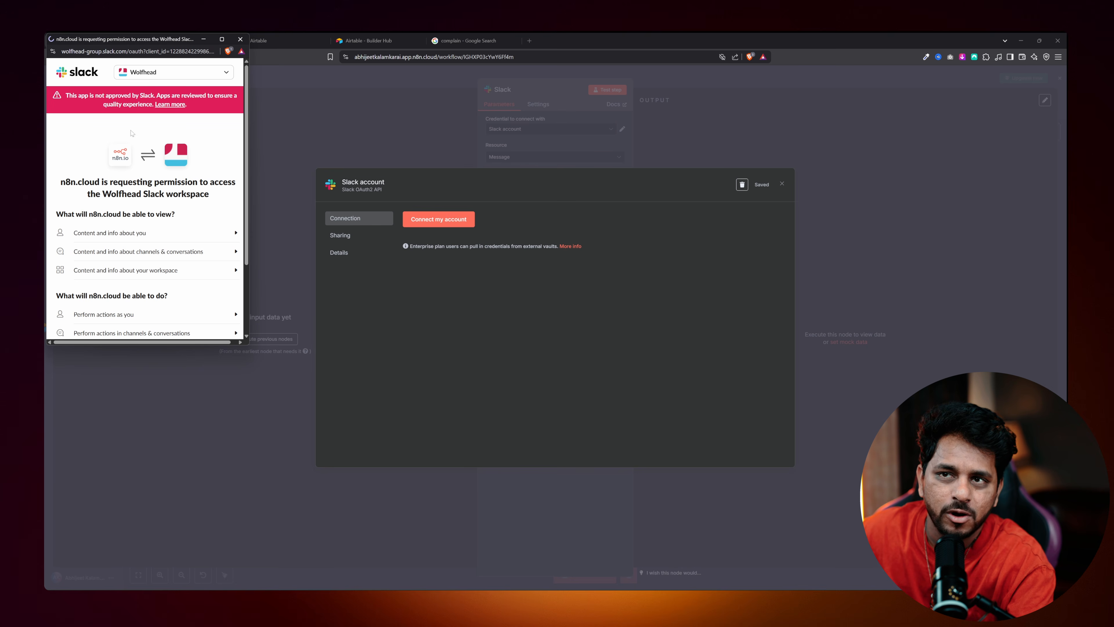
scroll(149, 219, "down", 3)
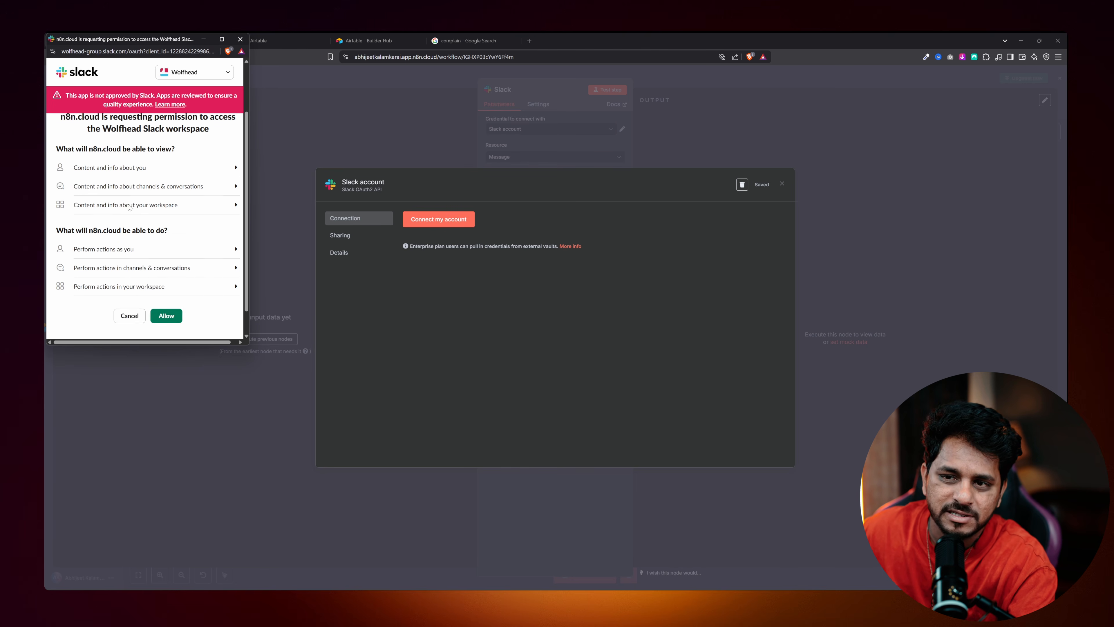
left_click(165, 288)
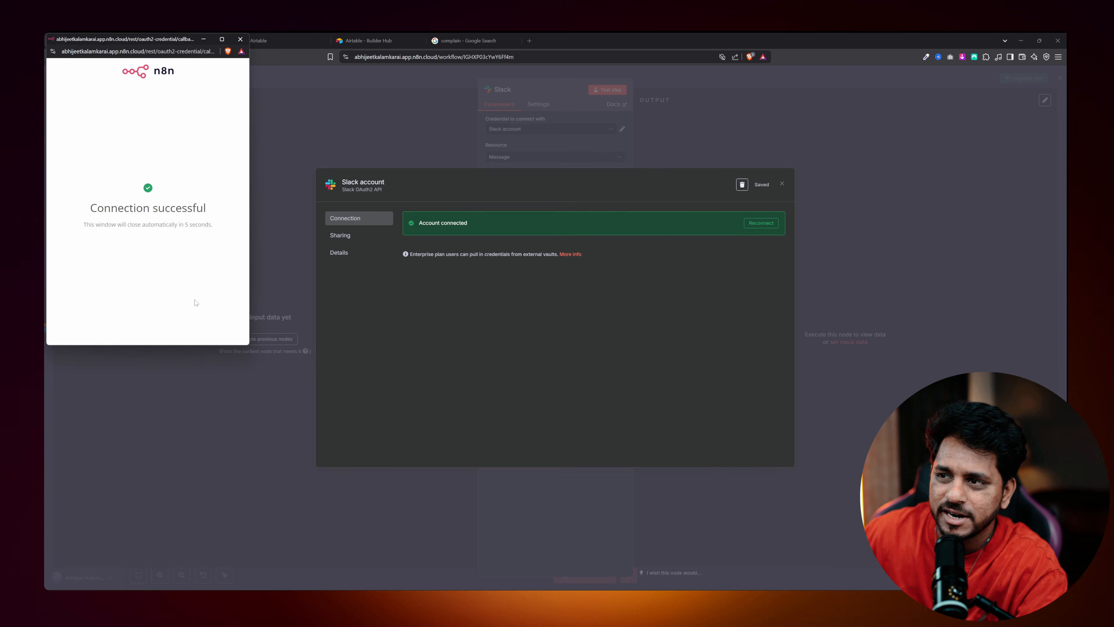
left_click(240, 39)
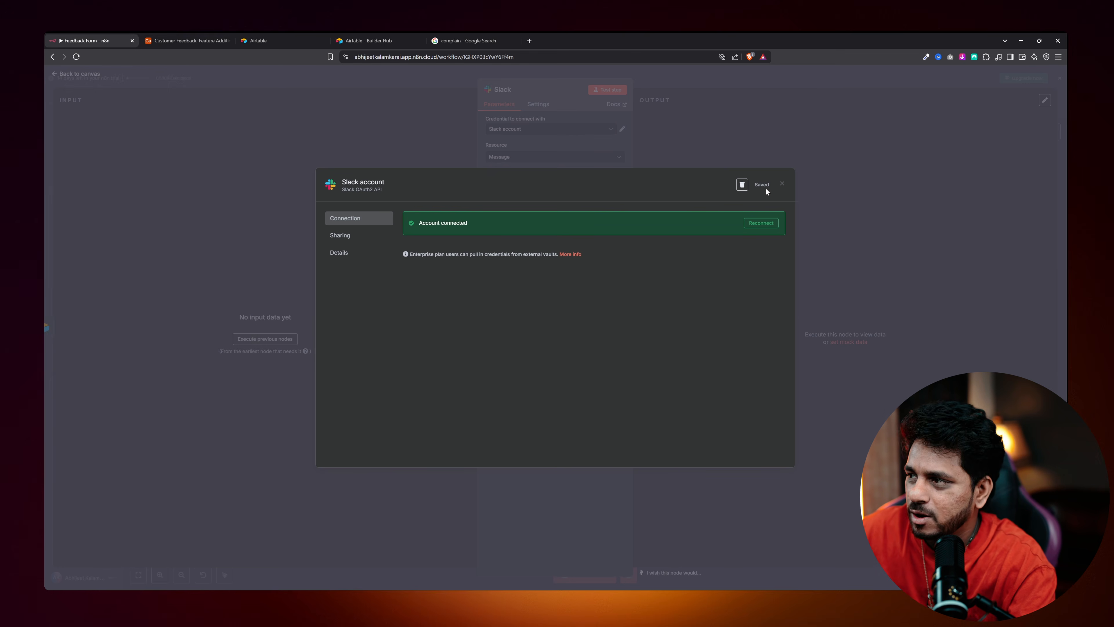
left_click(781, 184)
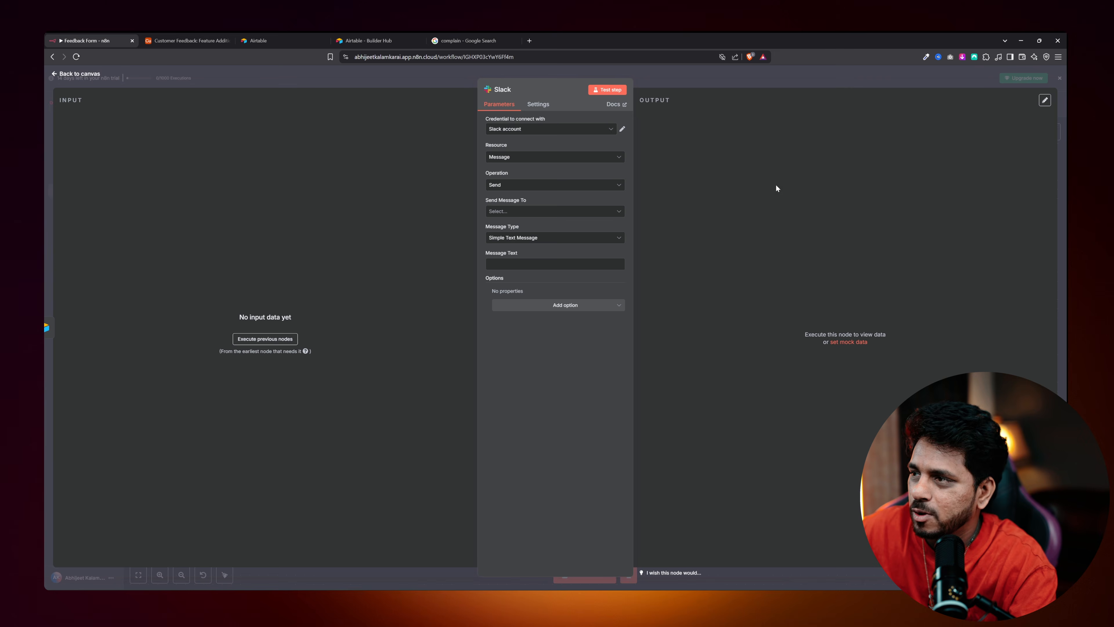
Keep Message as the Slack node's resource and open the Send Message To choices.
left_click(513, 157)
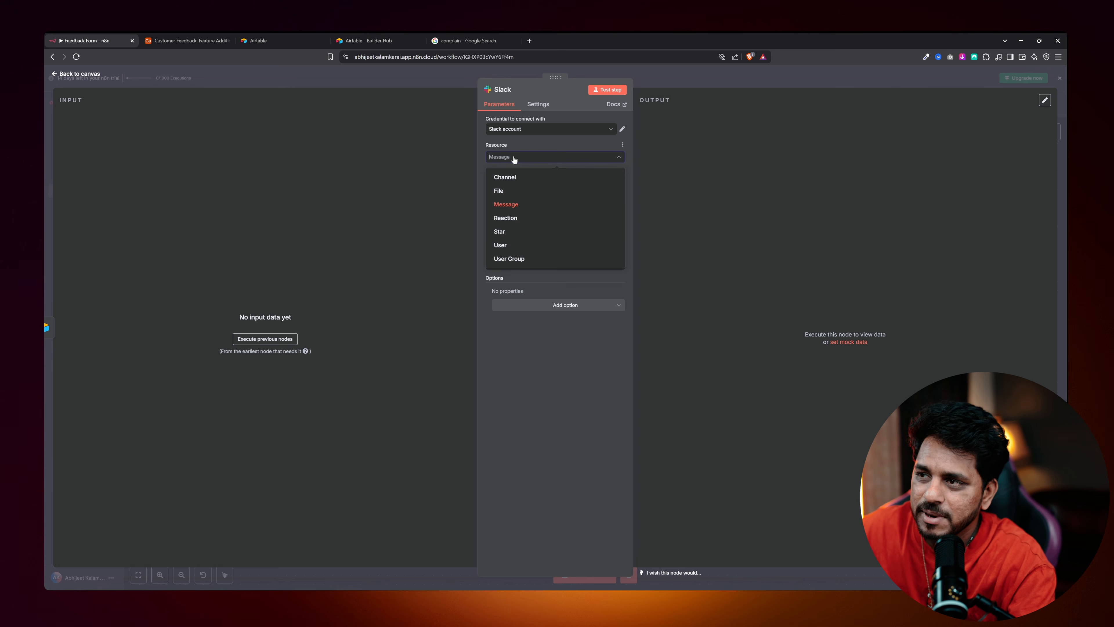
left_click(514, 204)
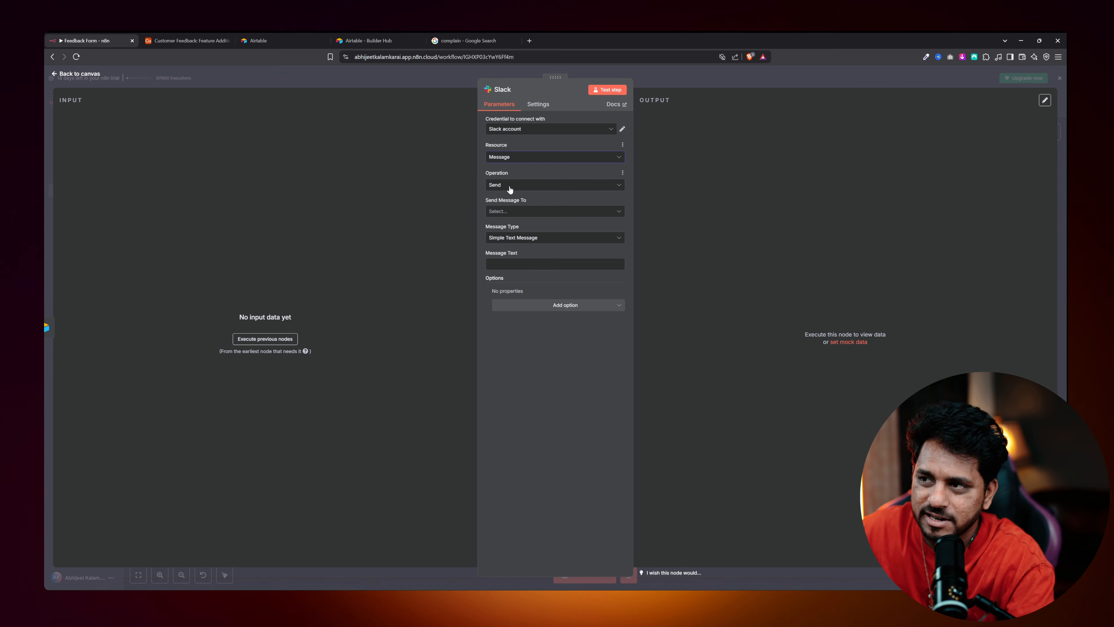
left_click(510, 211)
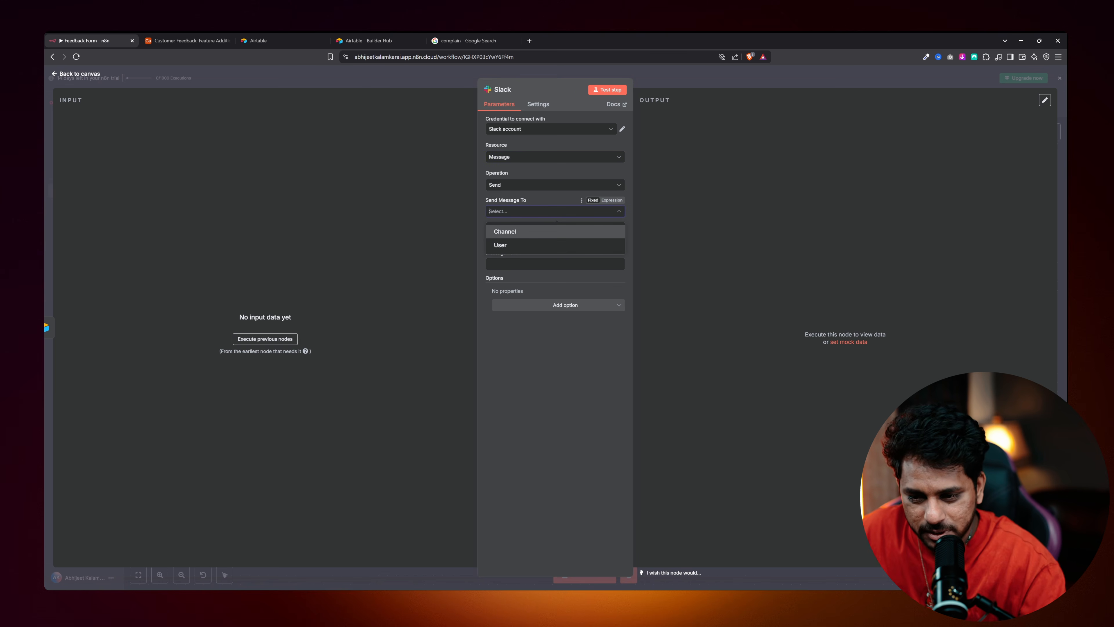
Launch the Slack desktop app from the system search.
key("super")
type("sla")
key("Return")
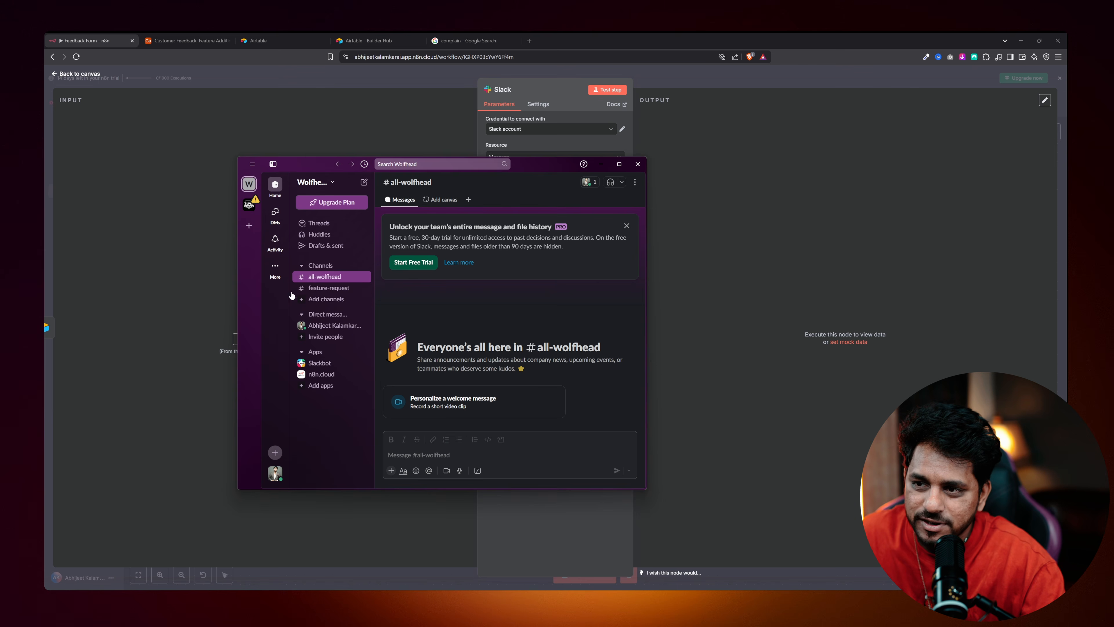
Create a blank Slack channel named 'complain' and skip adding people for now.
left_click(323, 299)
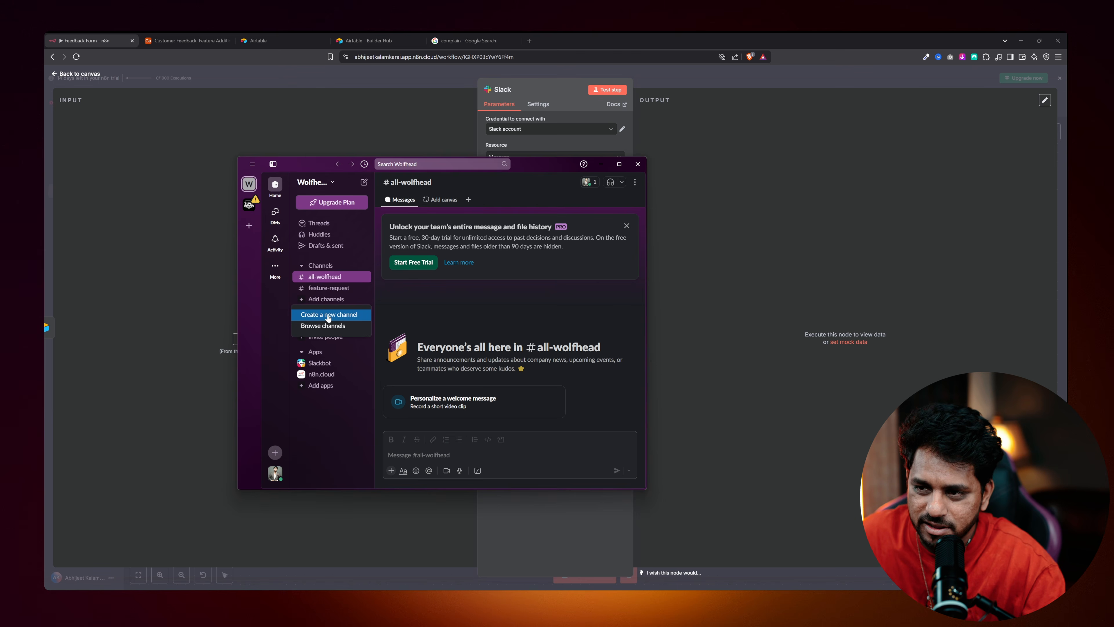
left_click(331, 318)
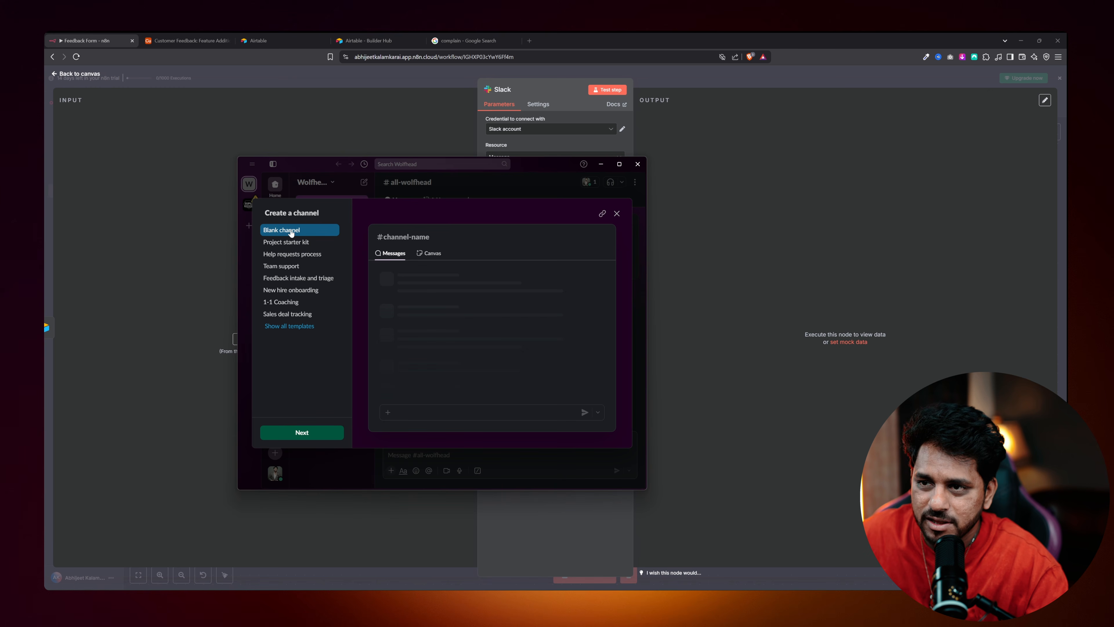
left_click(302, 432)
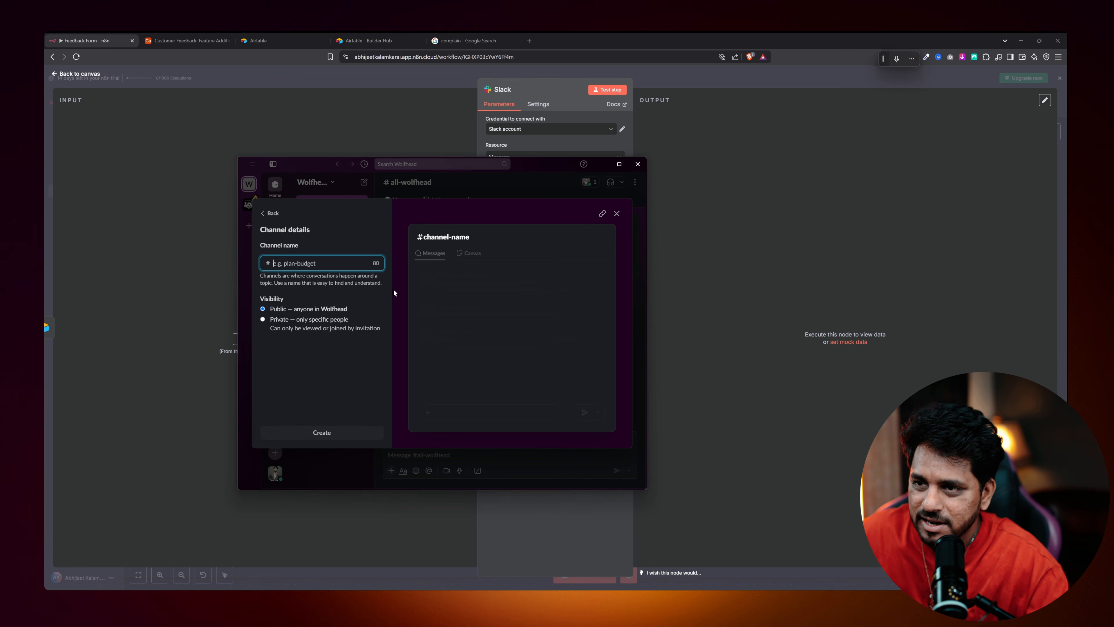
left_click(329, 263)
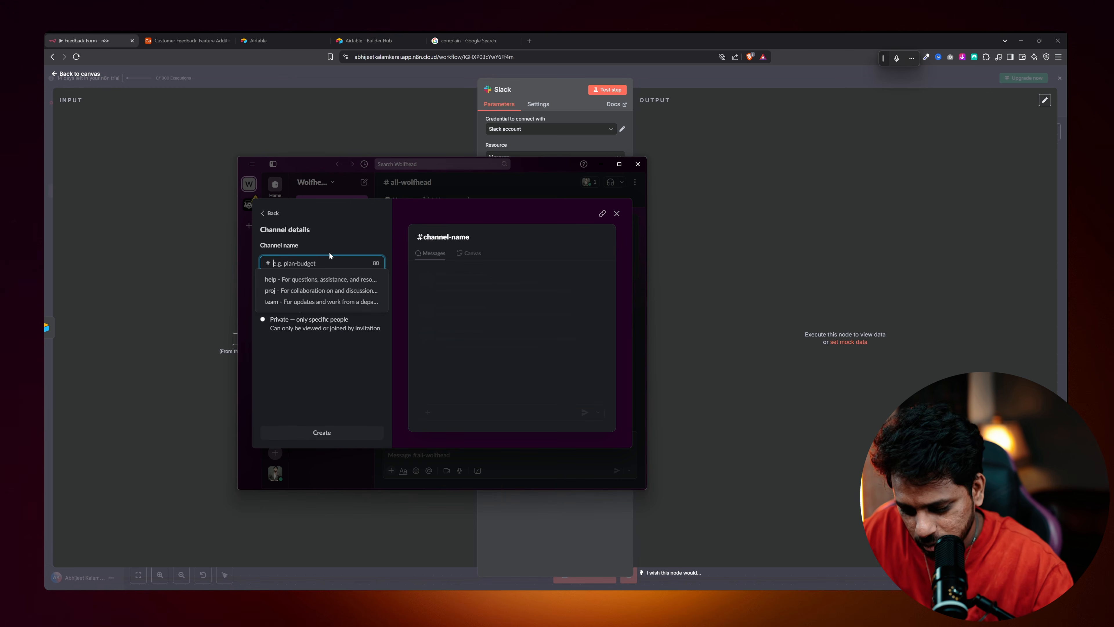
type("complain-")
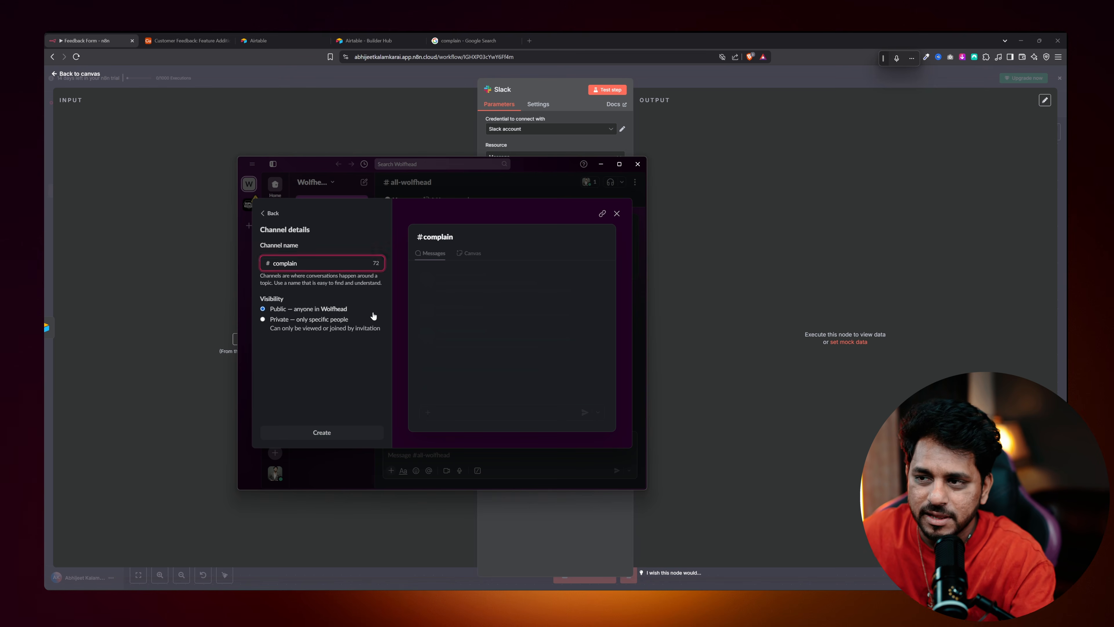
key("BackSpace")
left_click(320, 432)
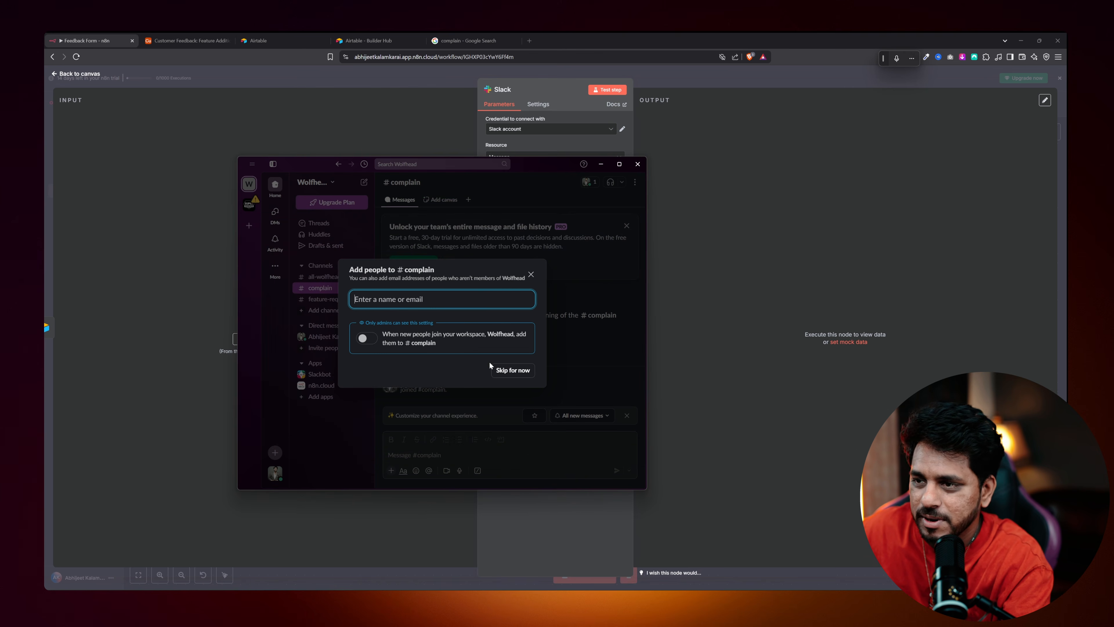
left_click(506, 373)
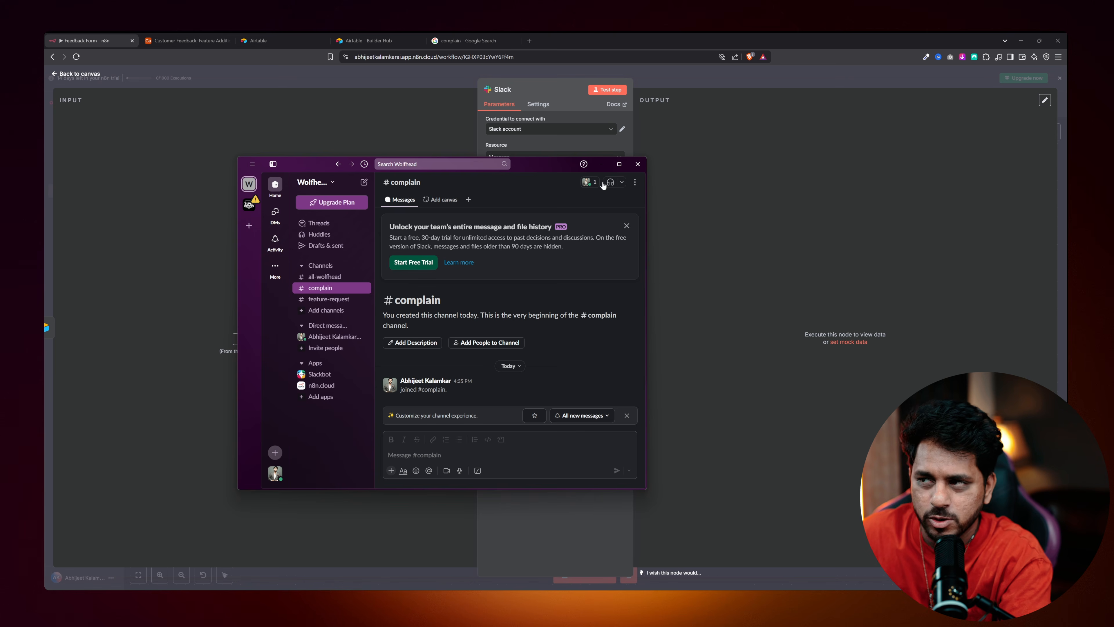
Set the Slack node to post a Simple Text Message to the #complain channel.
left_click(600, 163)
left_click(507, 210)
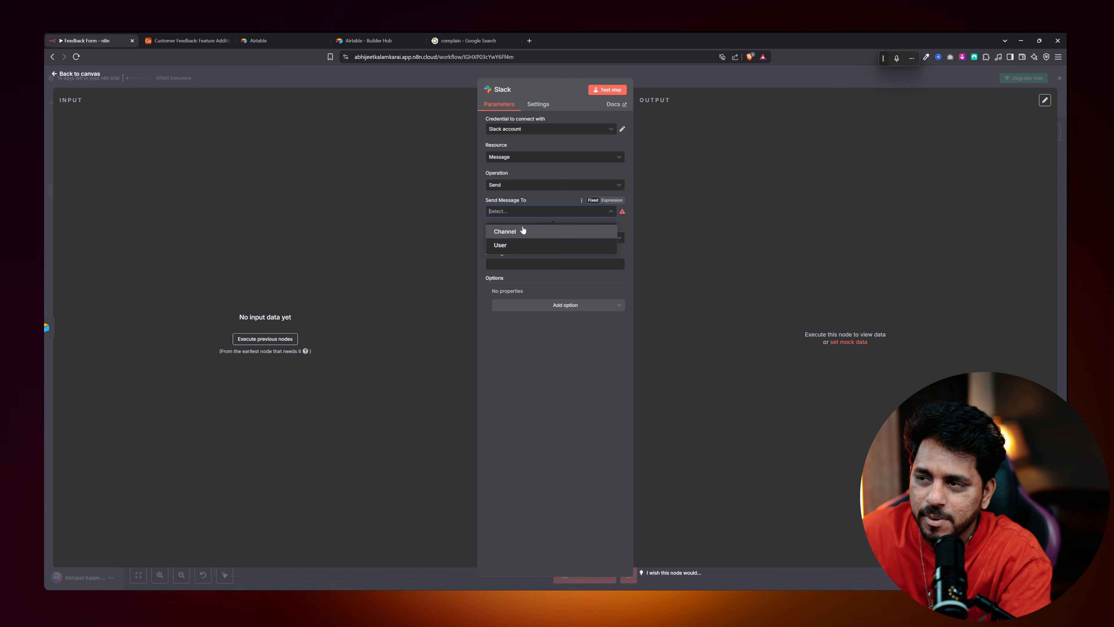
left_click(507, 200)
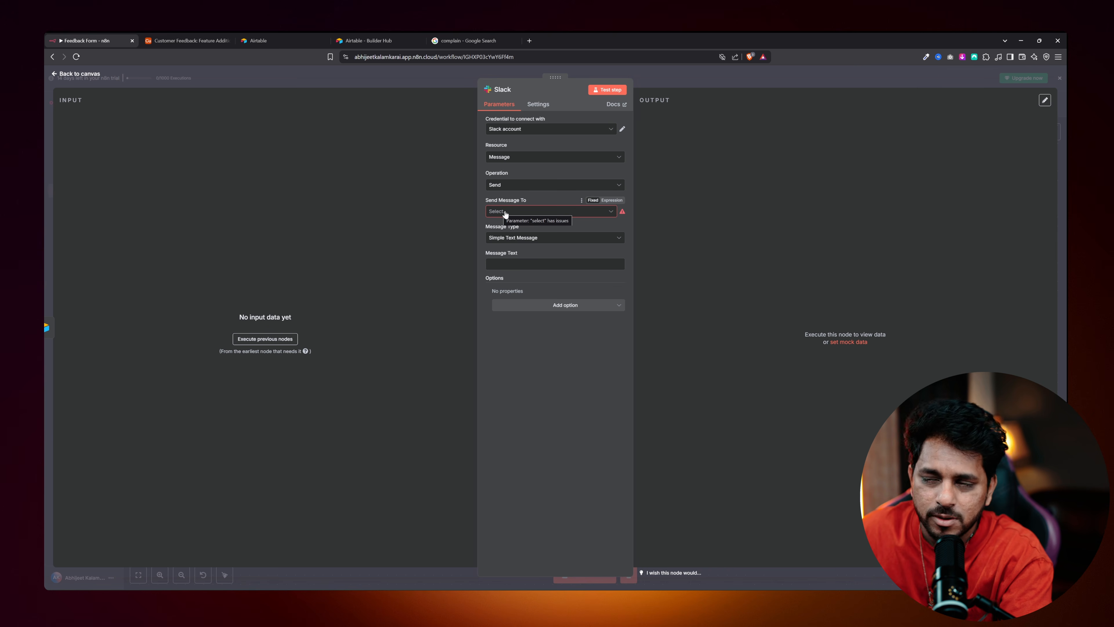
left_click(520, 218)
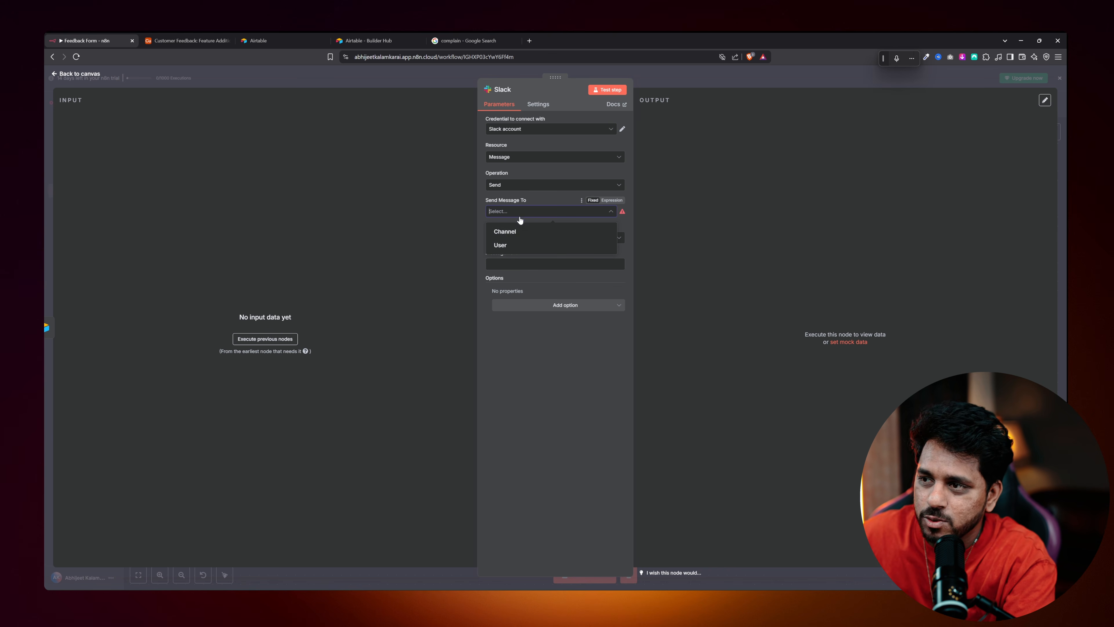
left_click(512, 232)
left_click(529, 238)
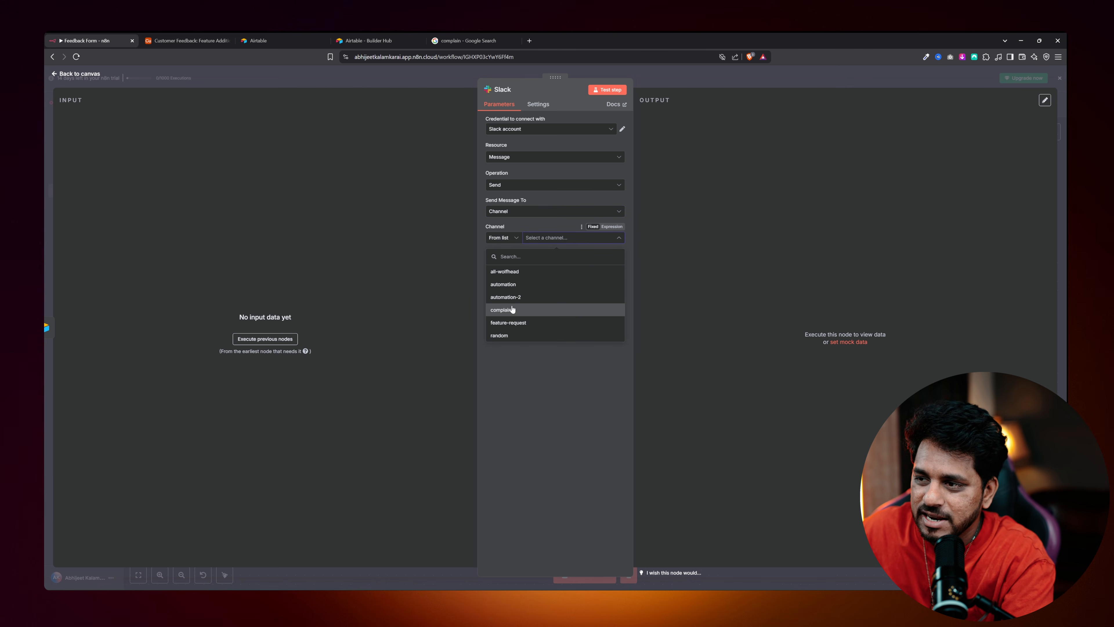
left_click(508, 310)
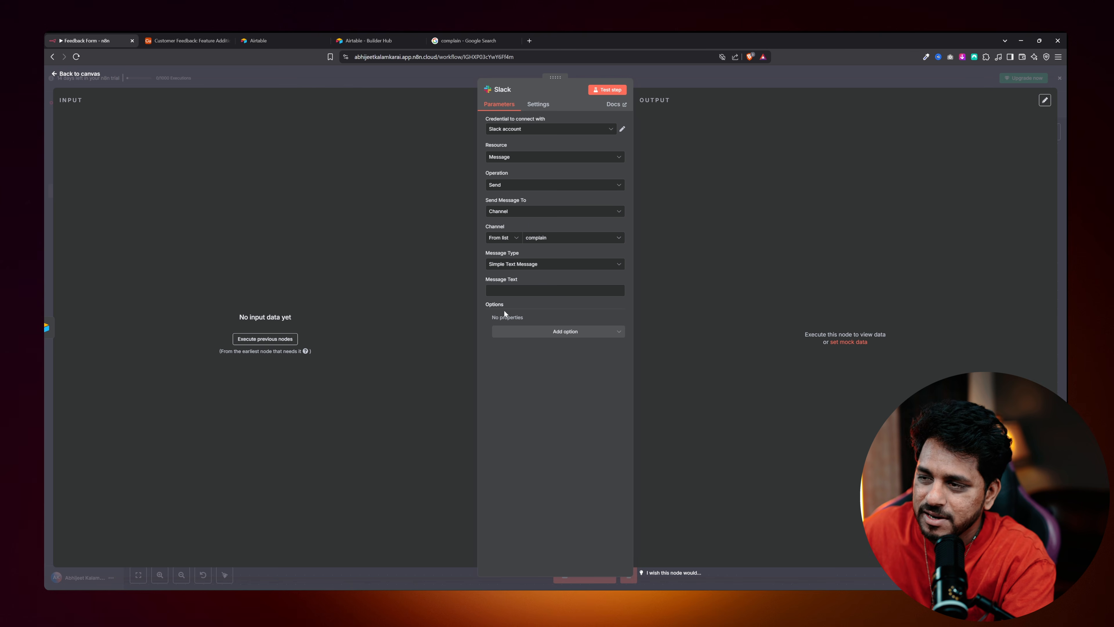
left_click(522, 265)
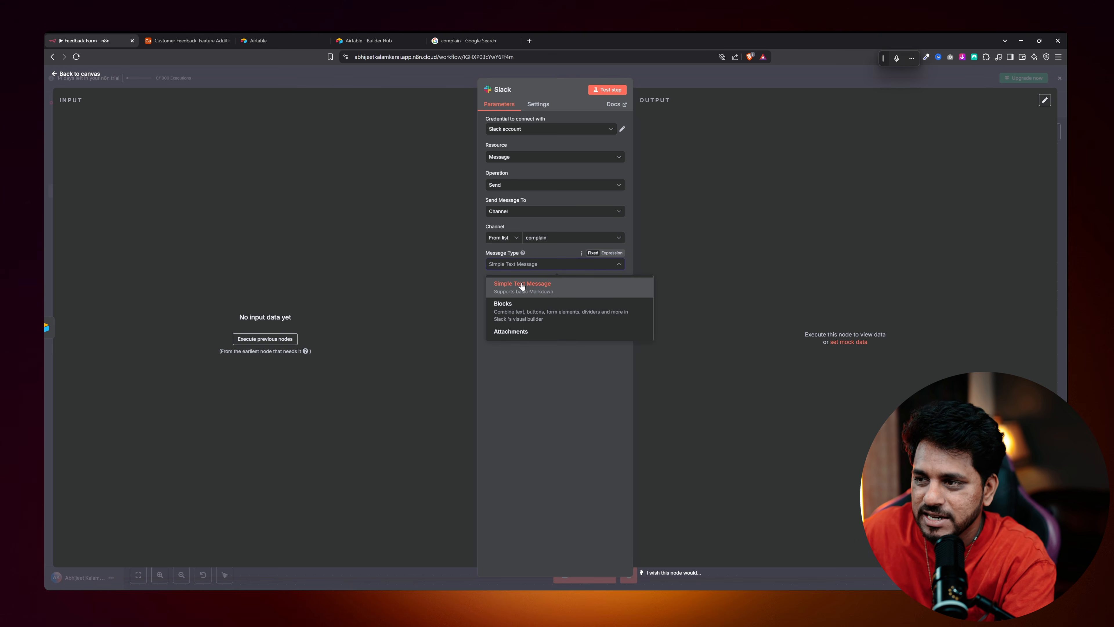
left_click(508, 400)
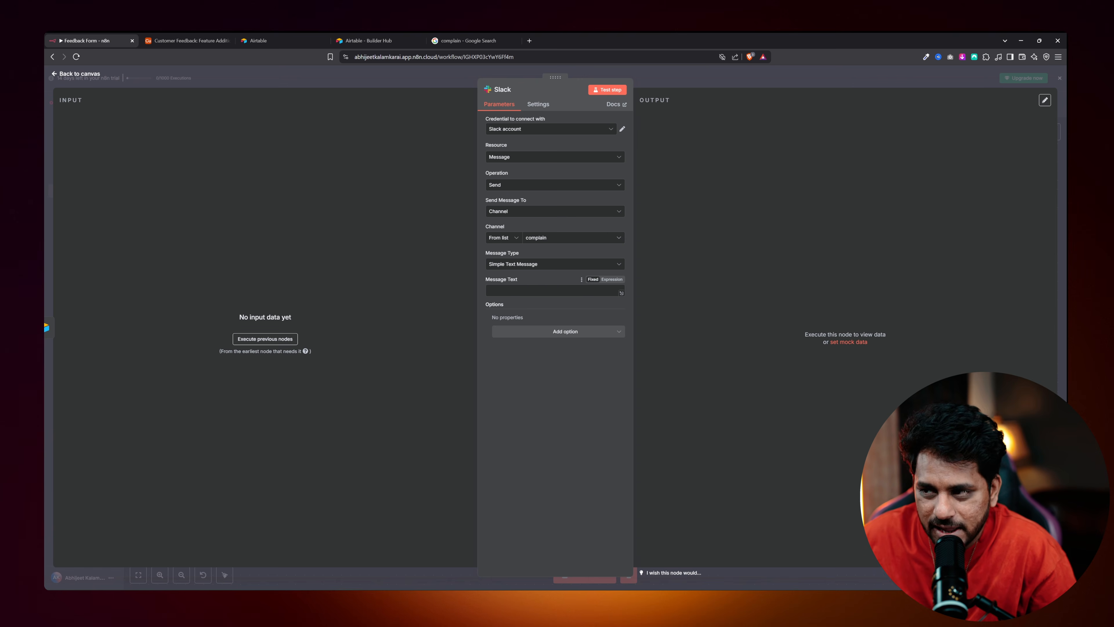
Run the earlier steps for input data, enter TEST as the message text, and return to canvas.
left_click(265, 340)
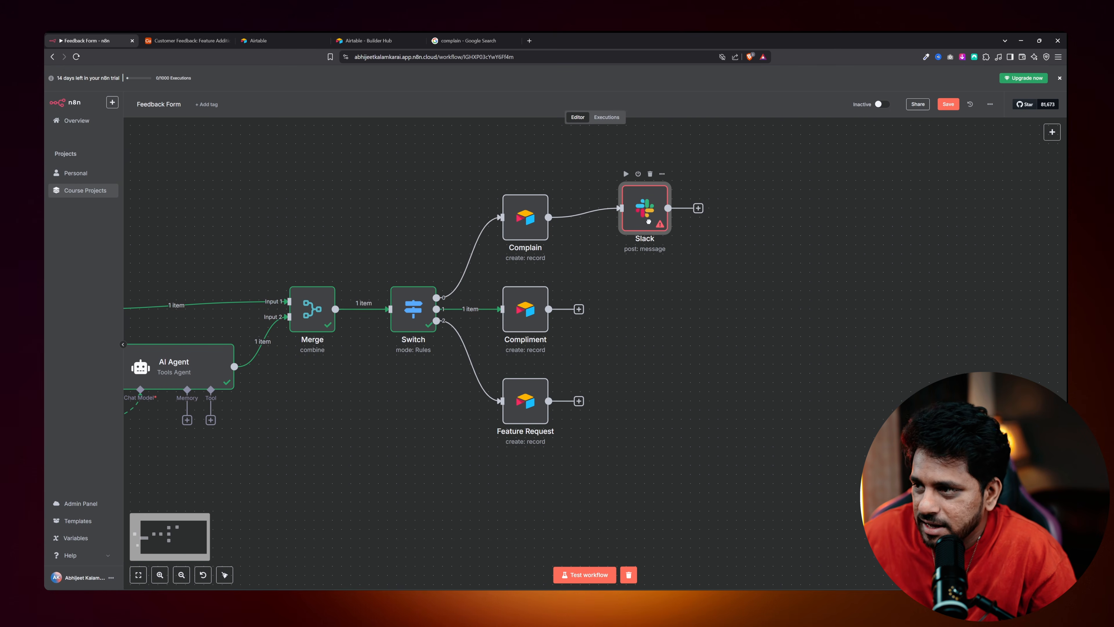
double_click(649, 225)
left_click(522, 289)
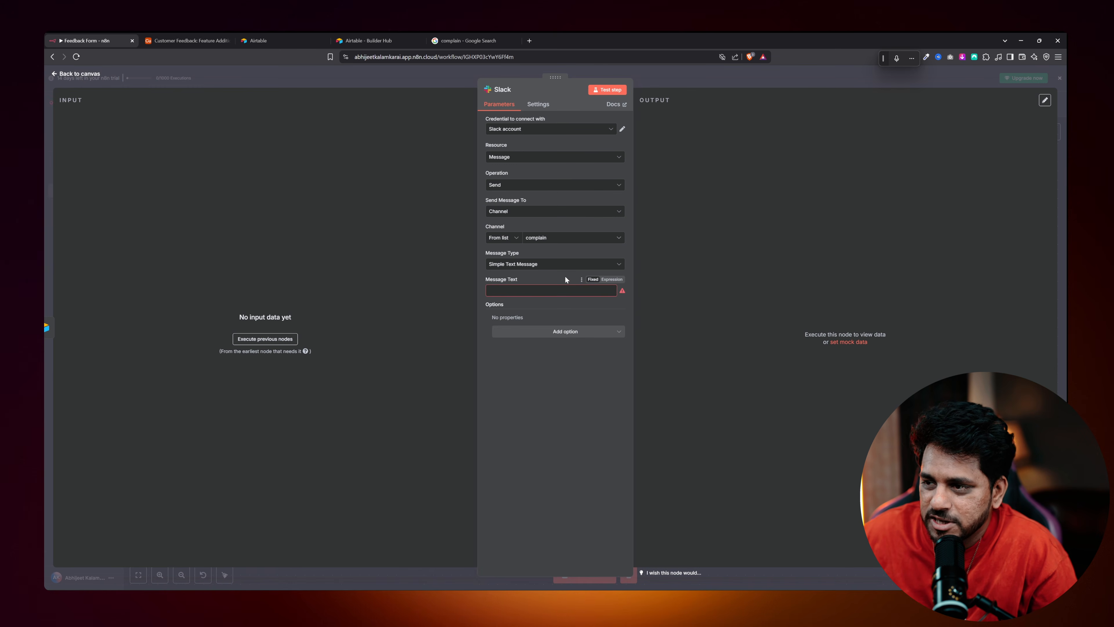
left_click(554, 290)
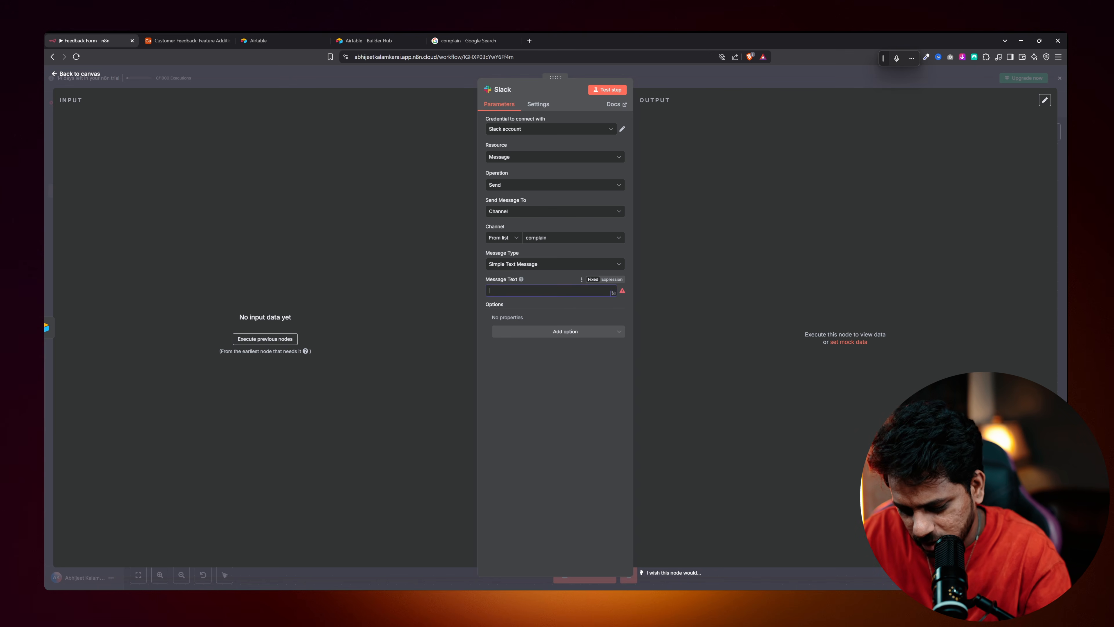
type("TEST")
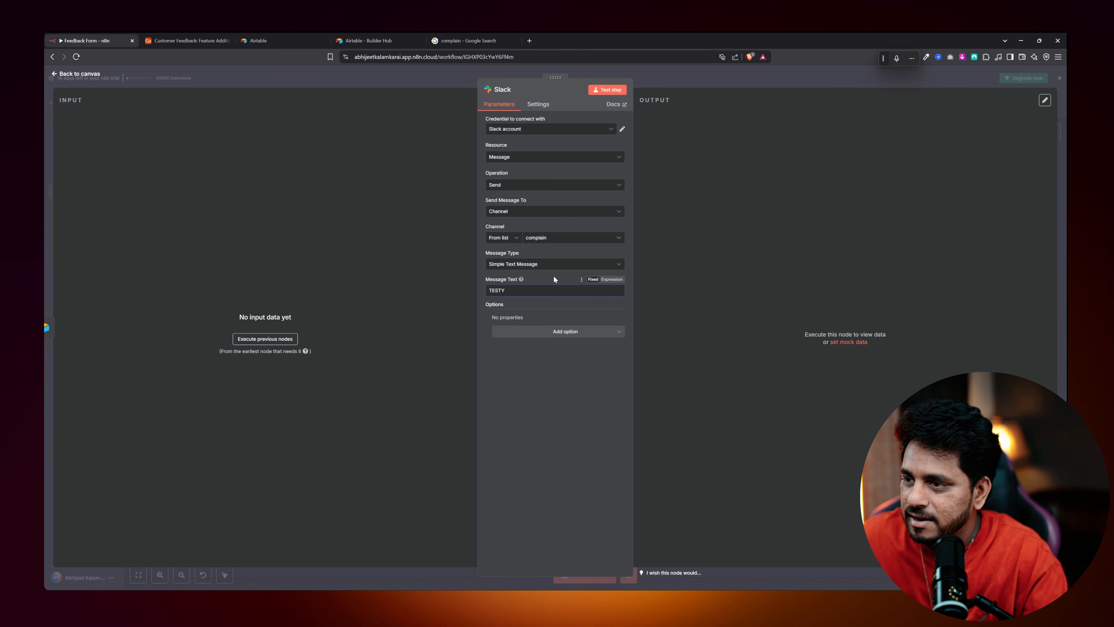
left_click(84, 74)
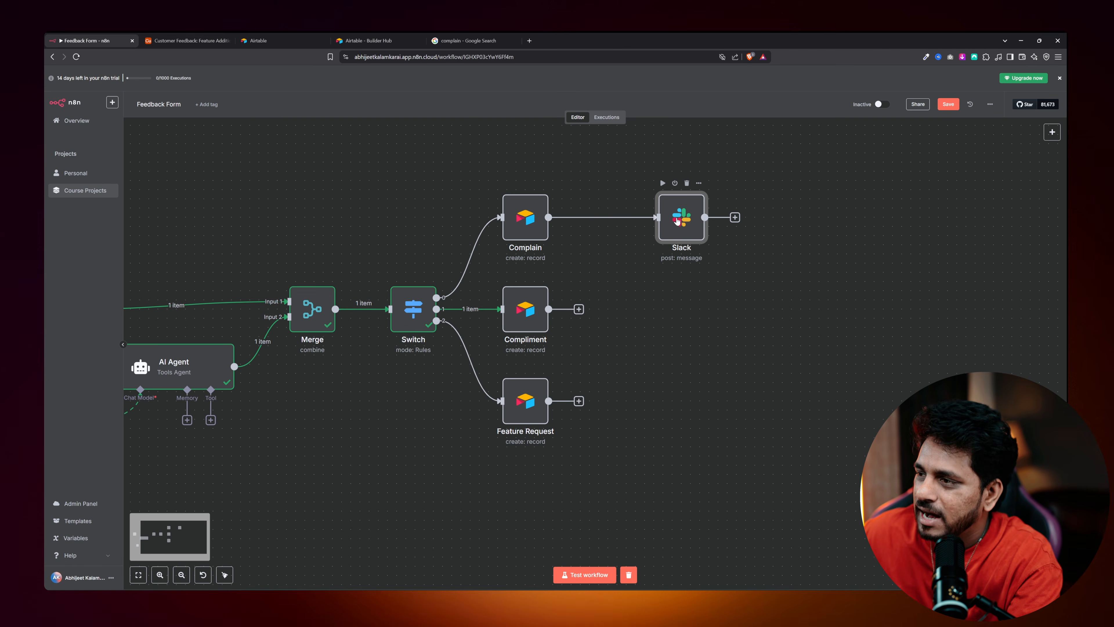
double_click(523, 220)
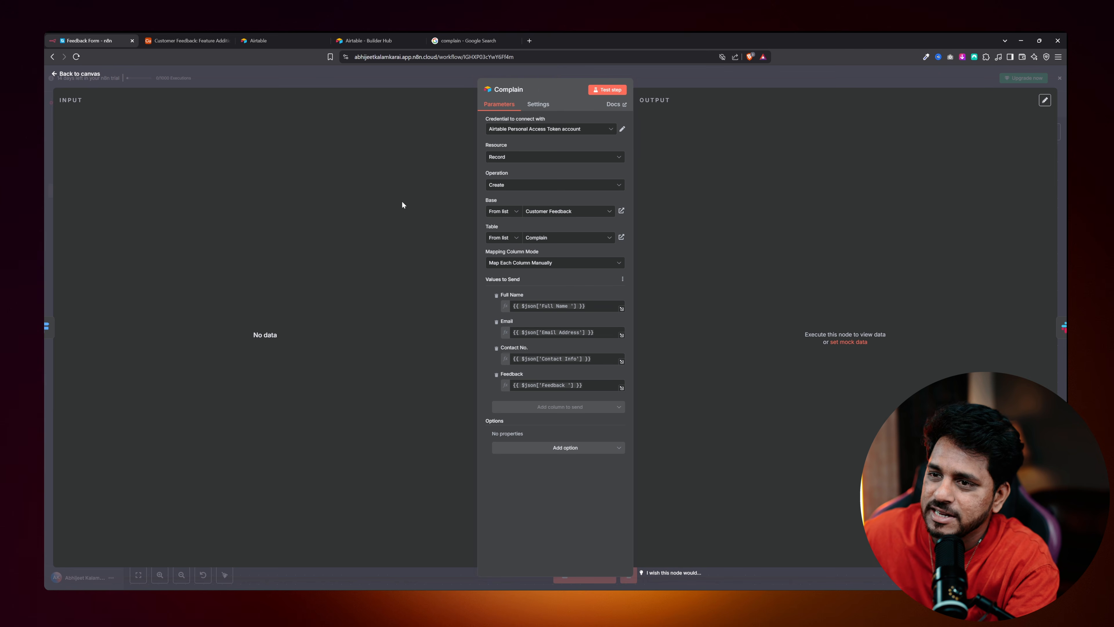
key("Escape")
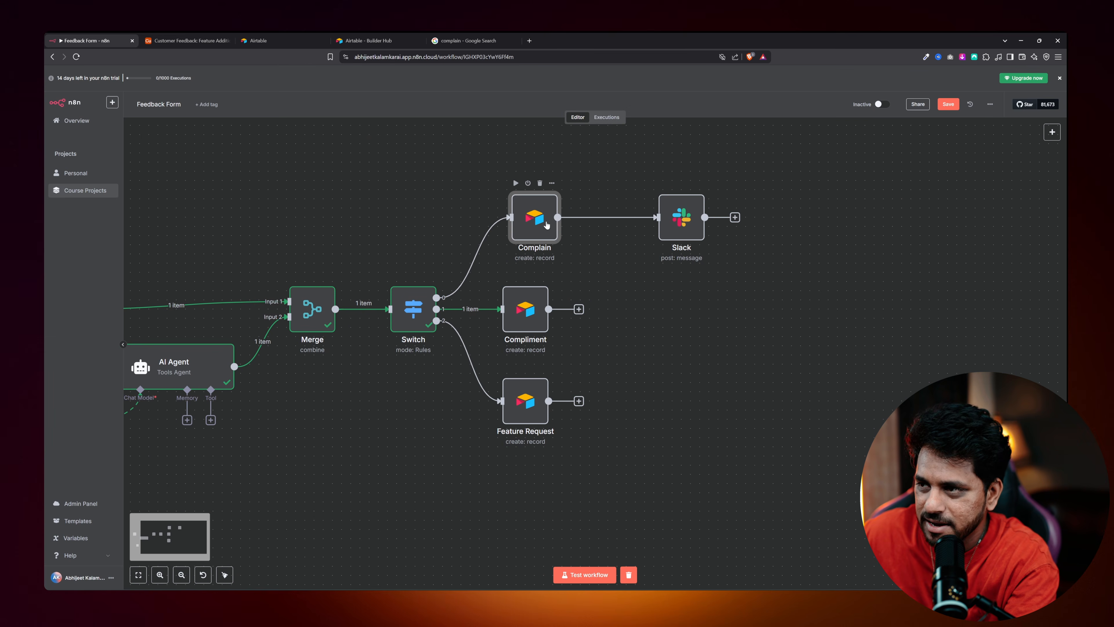
key("Left")
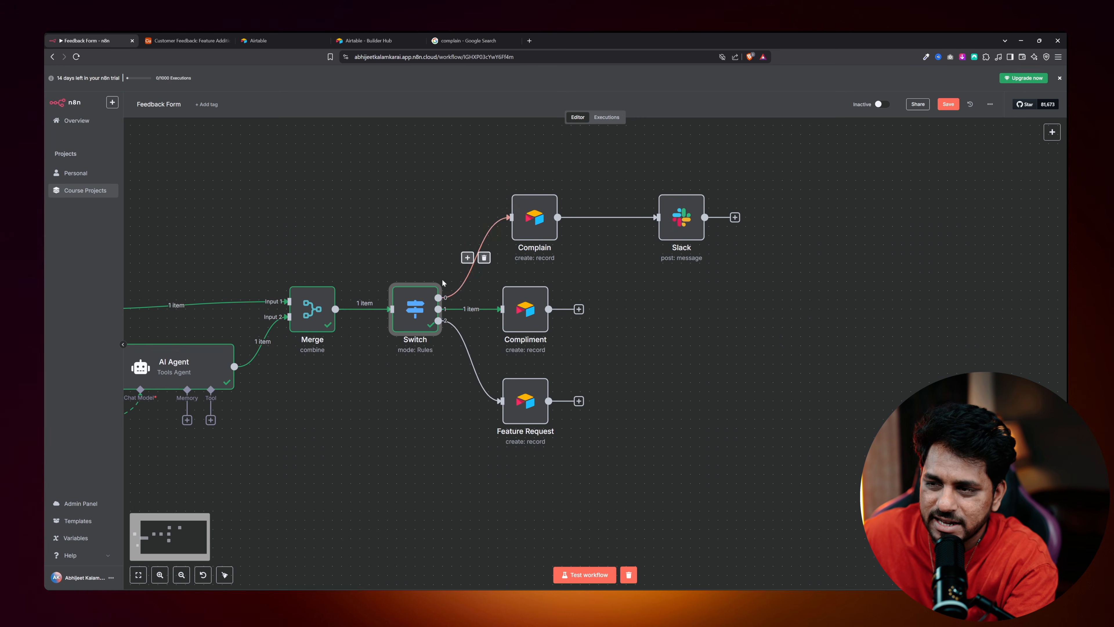
left_click(682, 225)
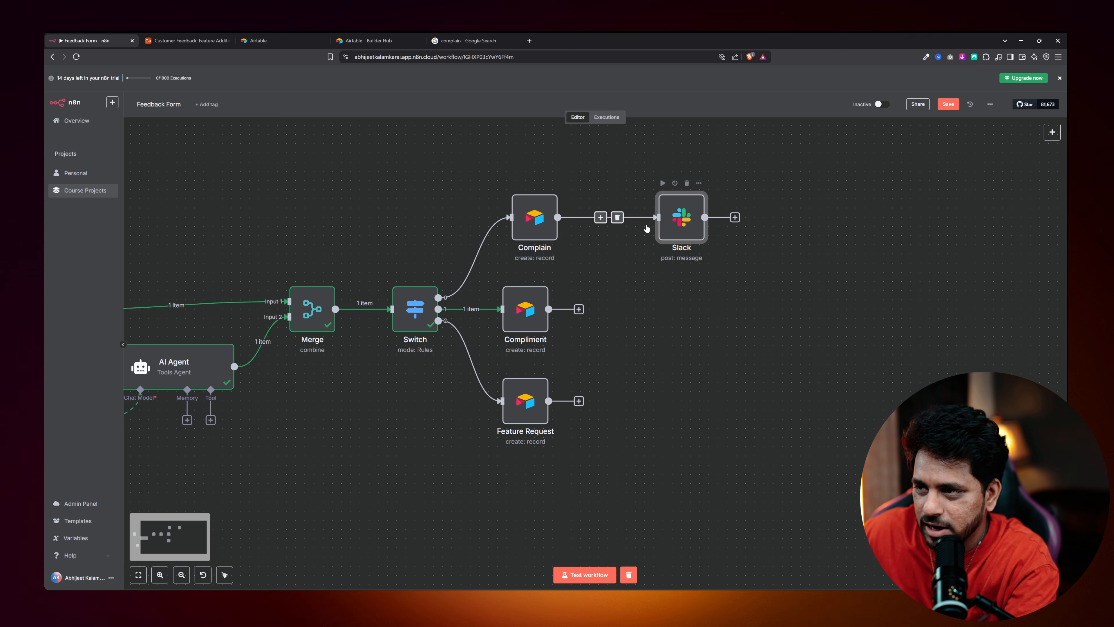
left_click(584, 574)
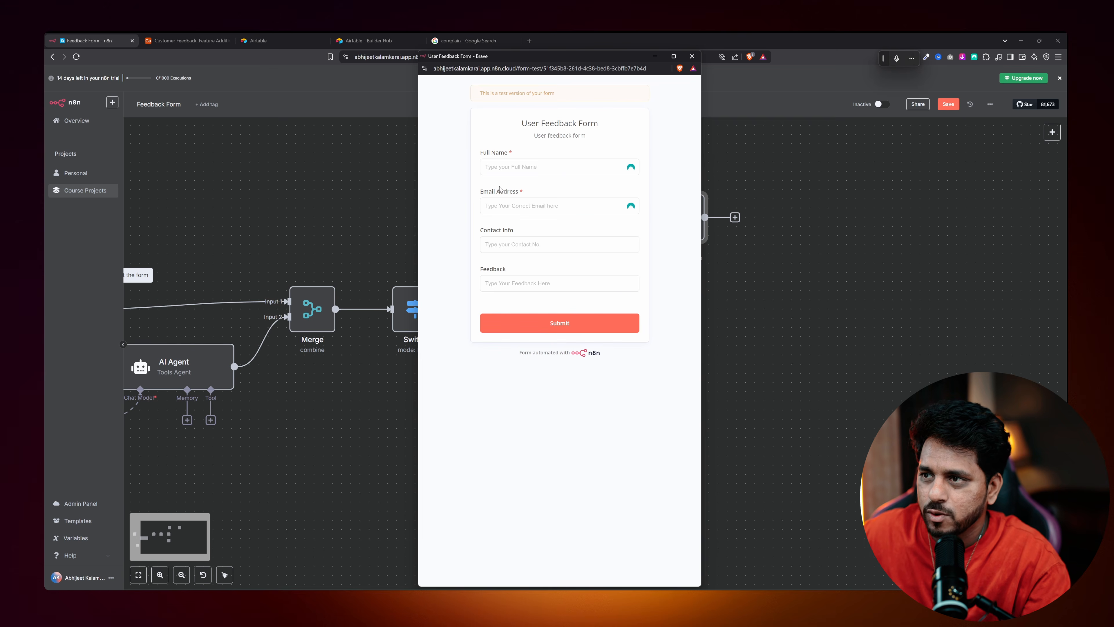
Fill the test form with a name, saved e-mail, contact number and 'My phone is lagging' feedback.
left_click(548, 167)
type("jagsdjkahgdjkaghsd")
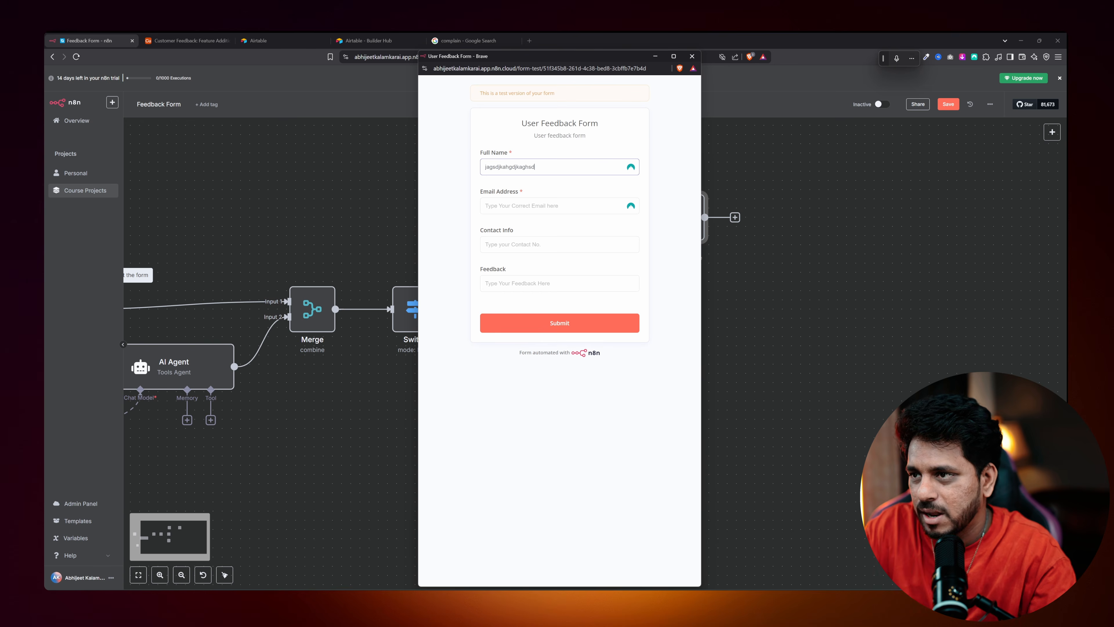
left_click(526, 206)
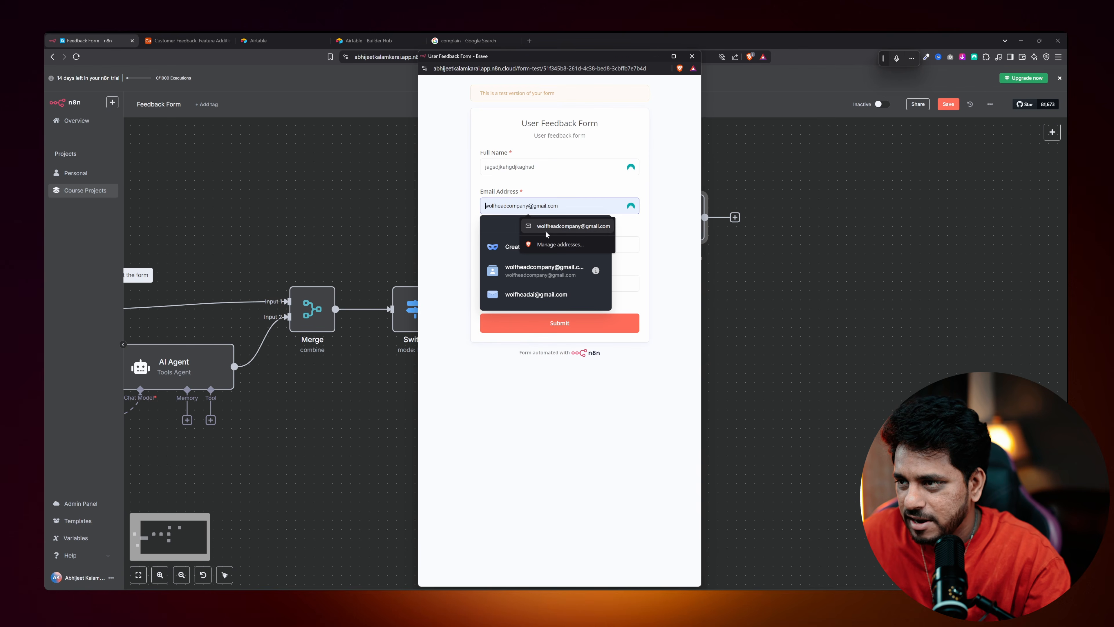
left_click(552, 251)
key("Tab")
type("546756756757")
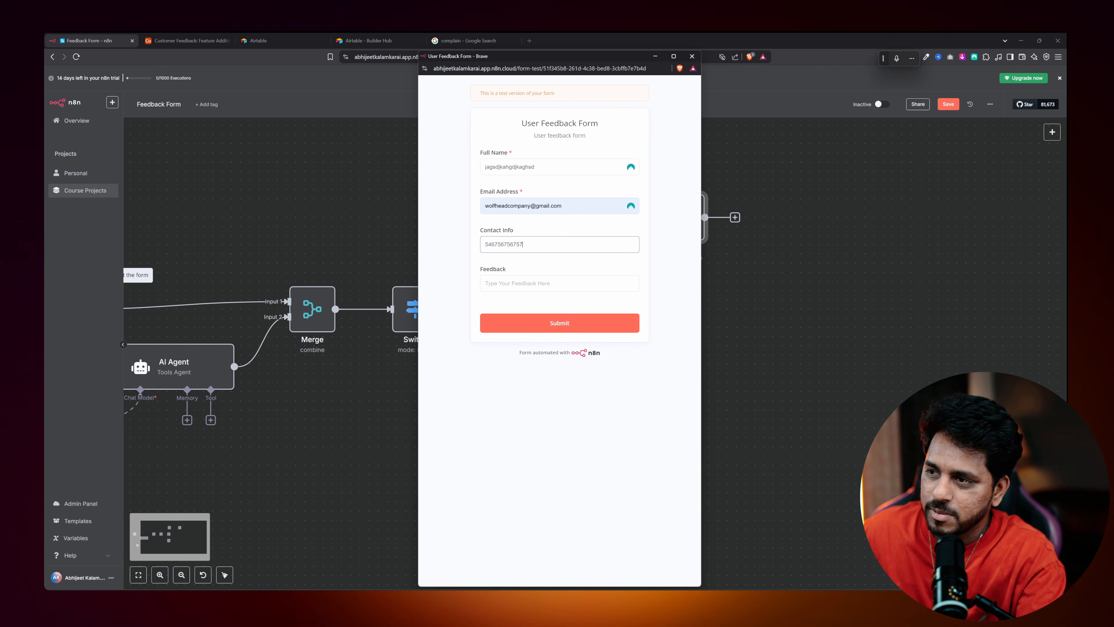
type("65")
key("Tab")
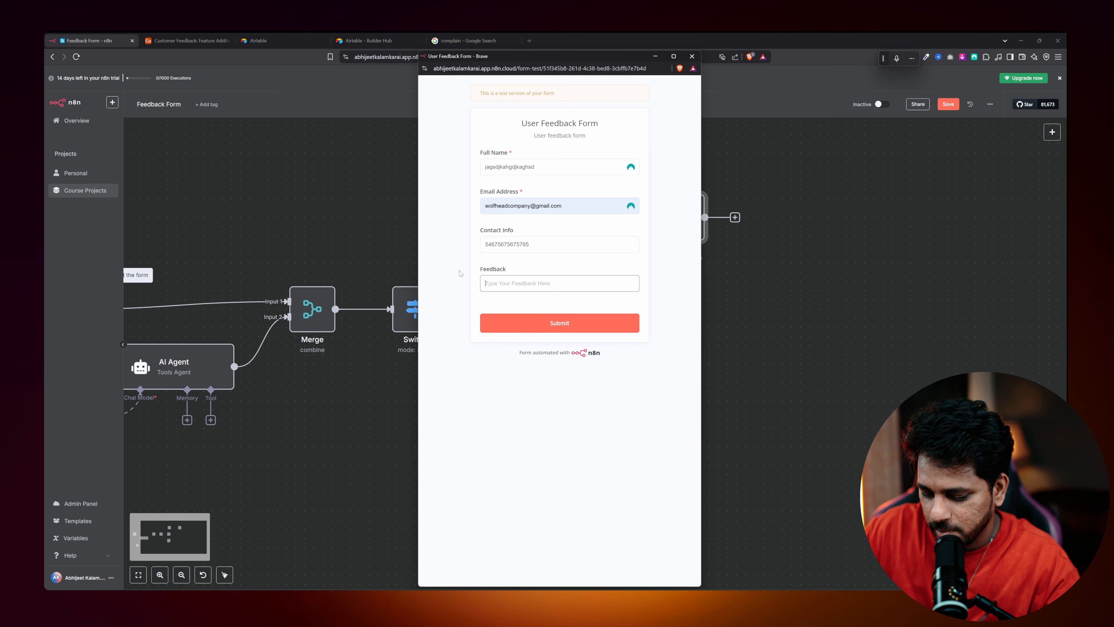
type("My phone is lagging too much because of your app")
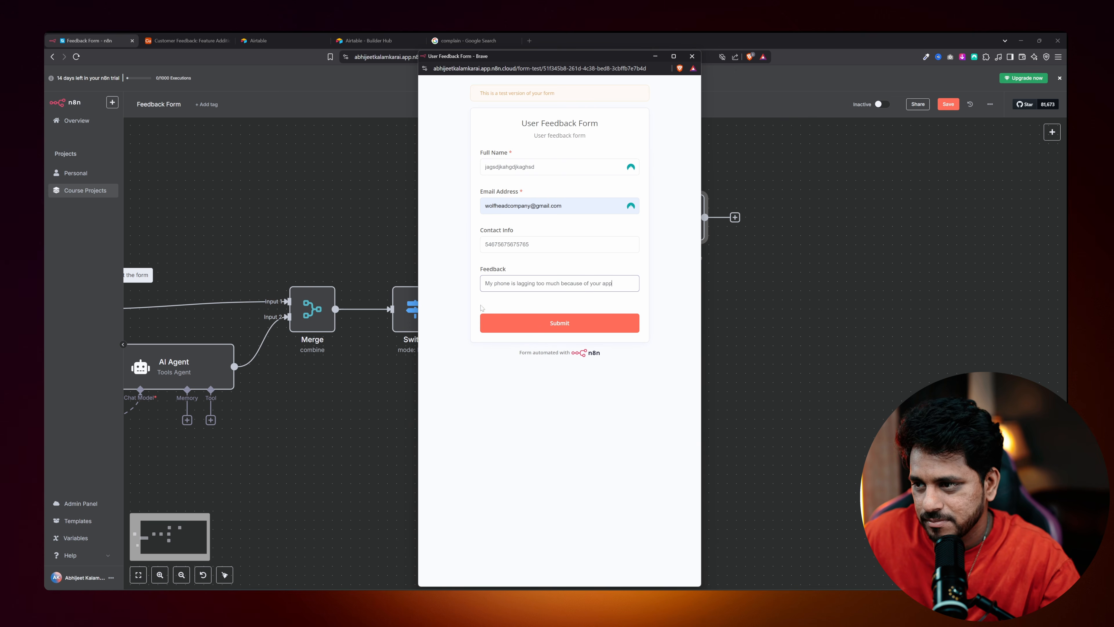
Submit the test feedback form and close its window.
left_click_drag(571, 64, 370, 92)
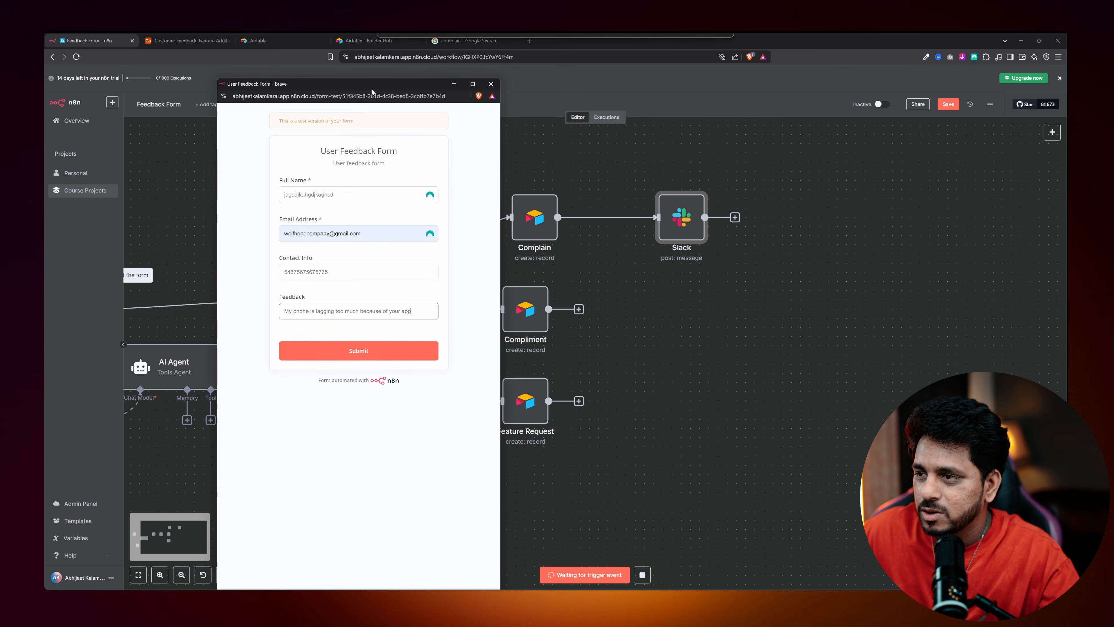
left_click(361, 351)
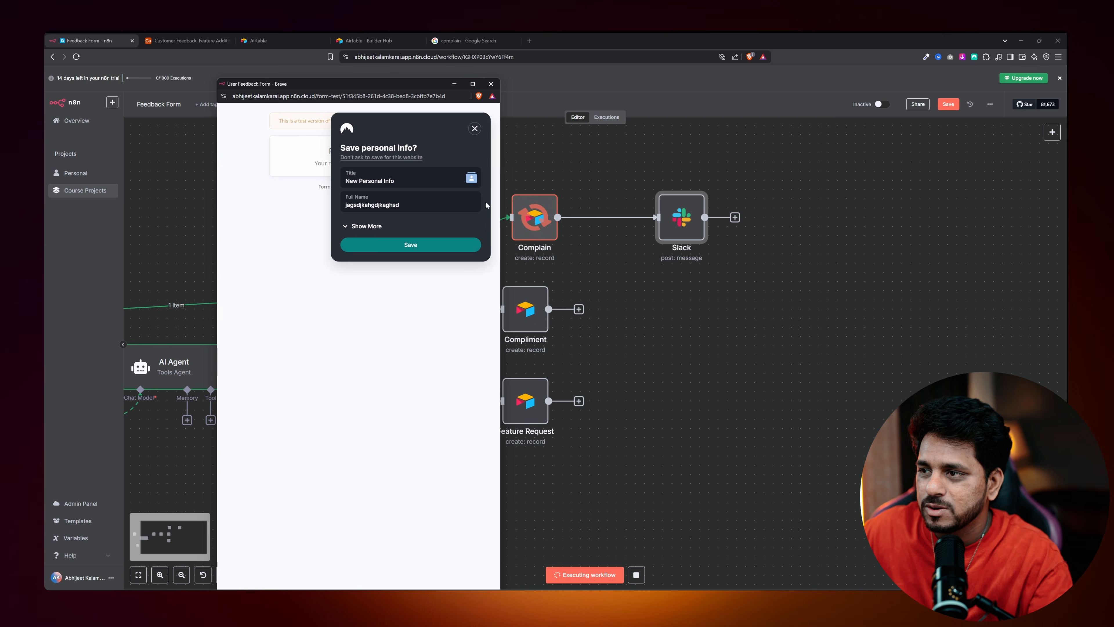
left_click(490, 83)
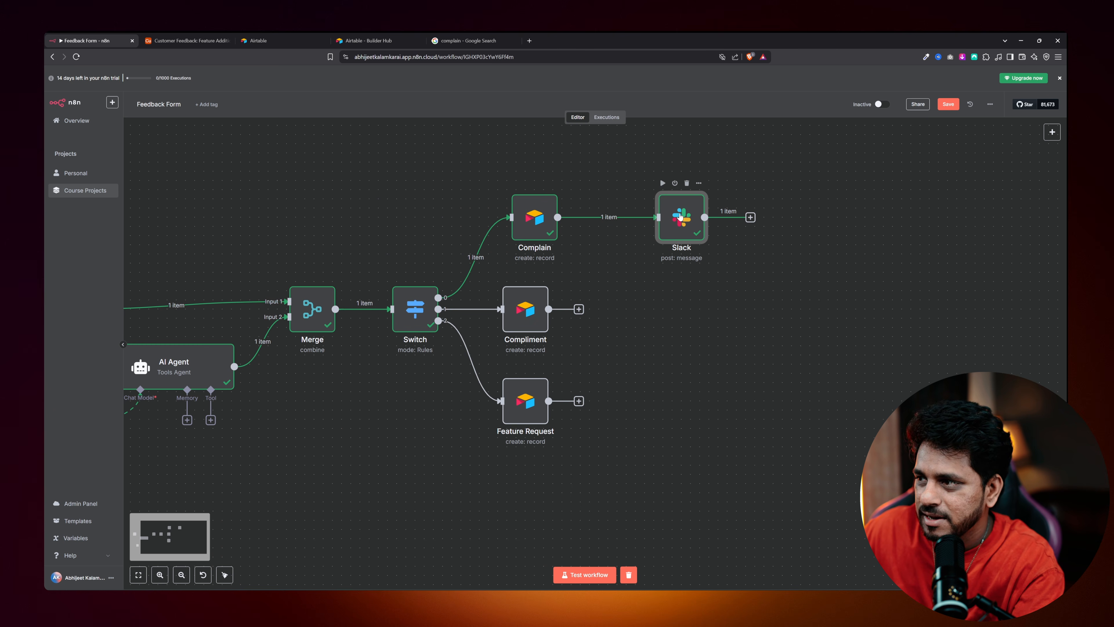
Check the TEST message in #complain, empty the node's message text, and tile both windows.
double_click(680, 216)
scroll(825, 351, "down", 5)
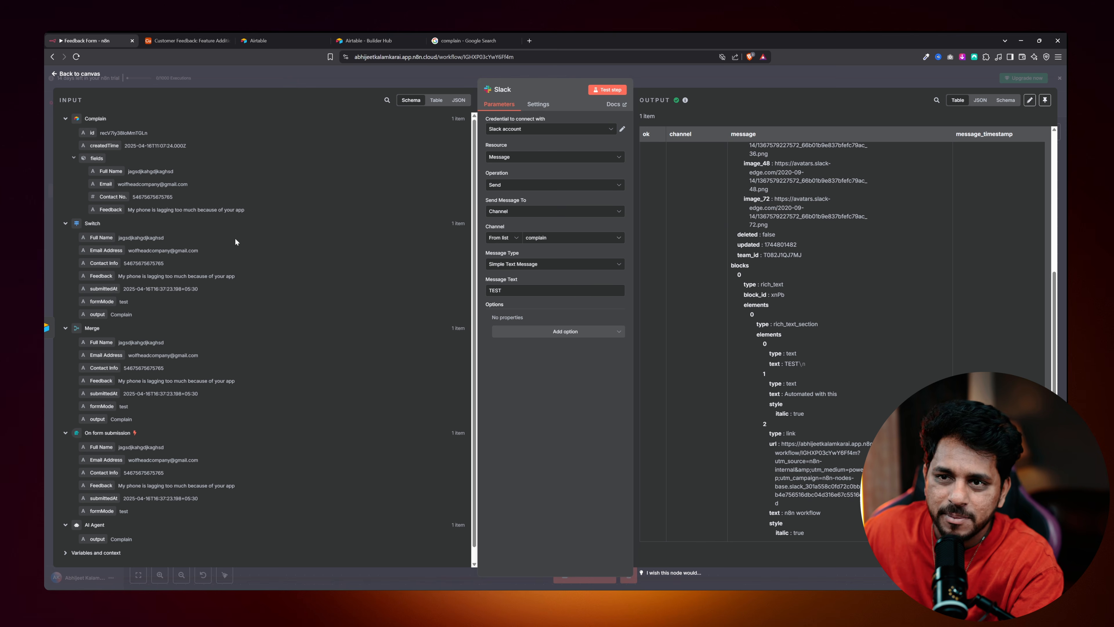
scroll(263, 338, "down", 1)
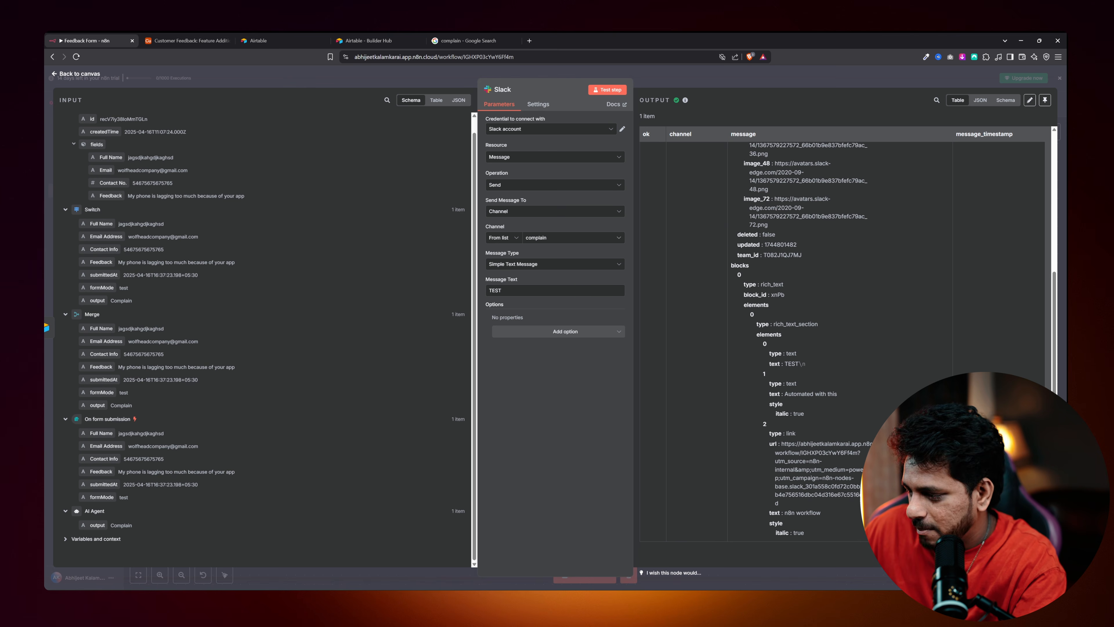
key("alt+Tab")
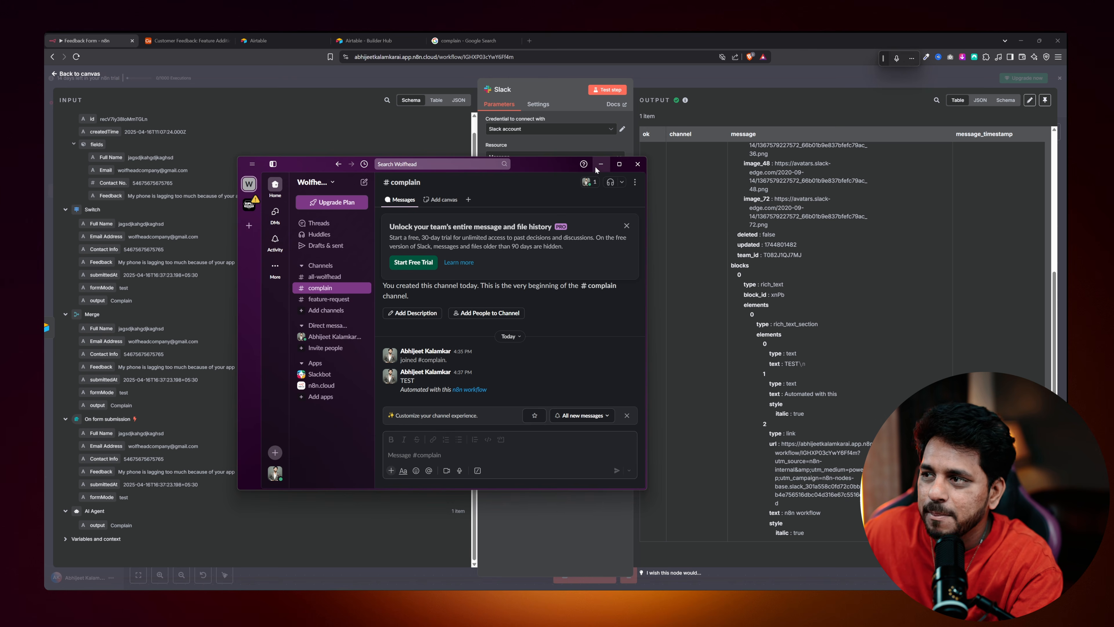
left_click_drag(557, 169, 383, 217)
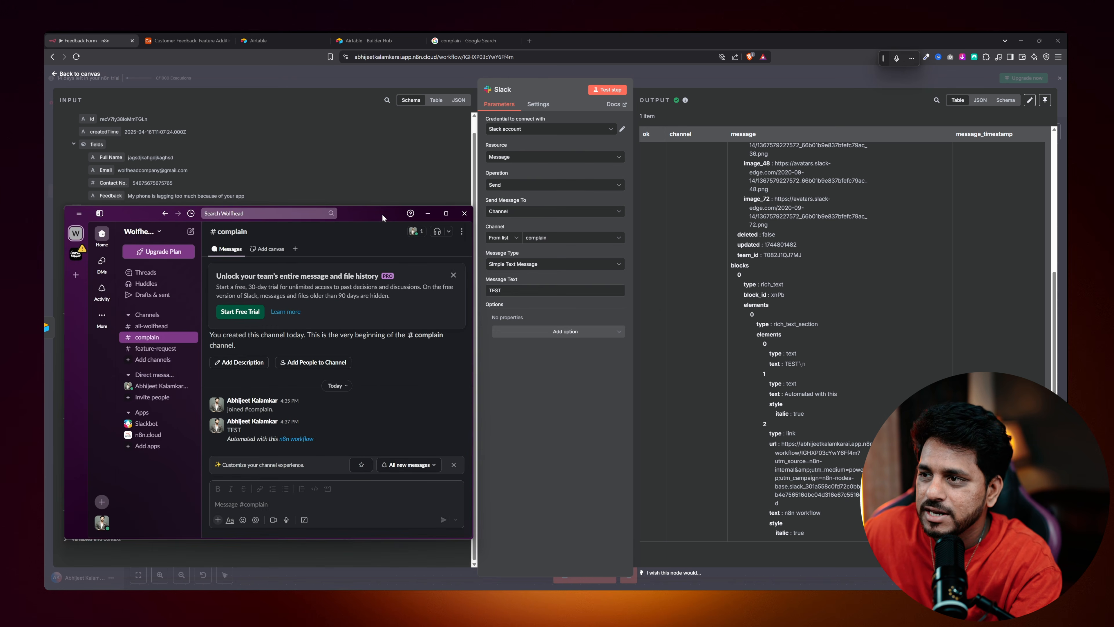
left_click(540, 291)
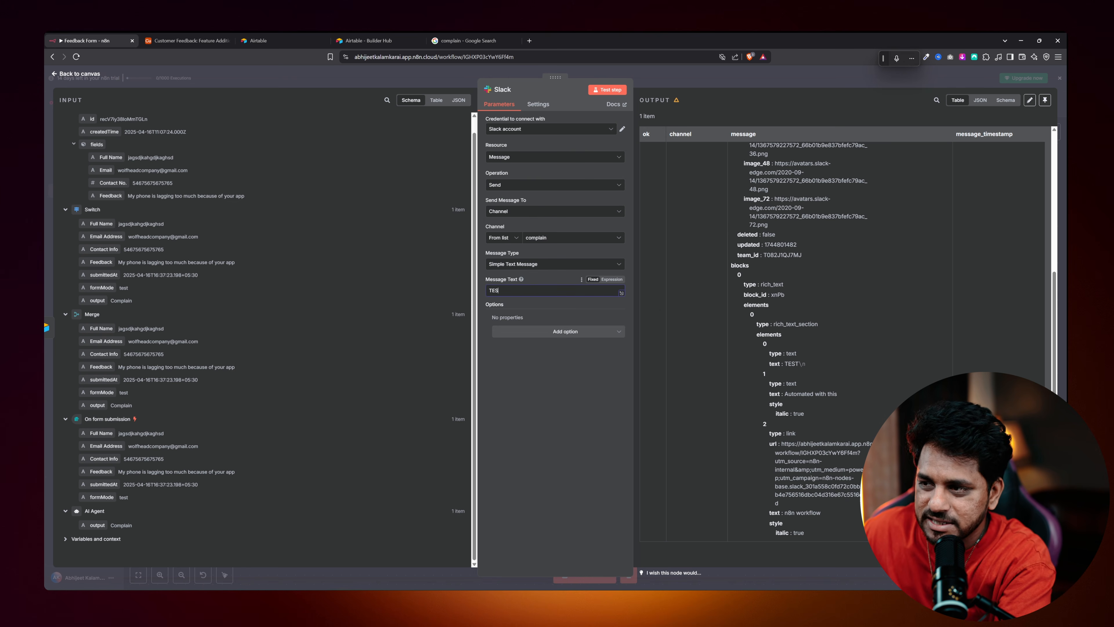
left_click_drag(579, 40, 402, 55)
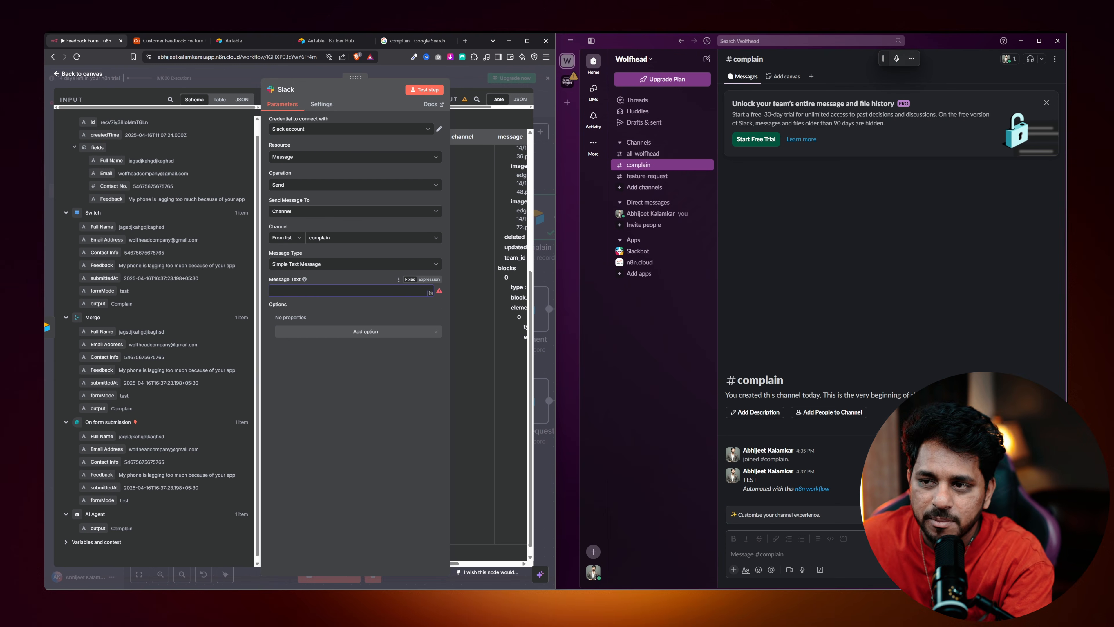
Drag Switch's Full Name, Email Address and Feedback fields into the Slack Message Text field.
scroll(115, 280, "up", 1)
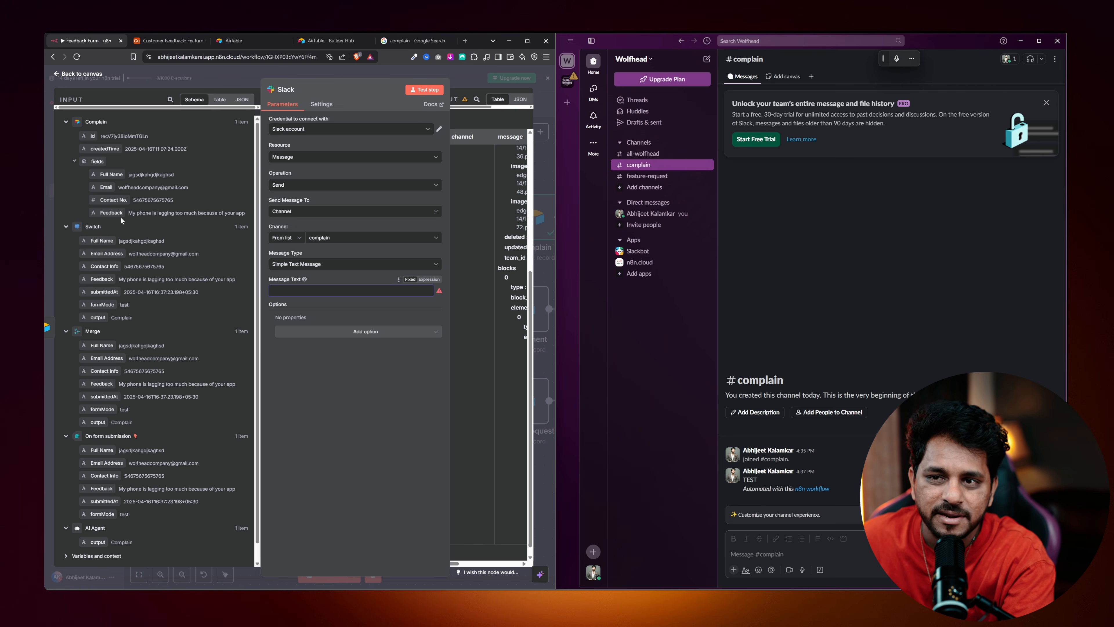
left_click_drag(99, 241, 290, 290)
left_click(385, 383)
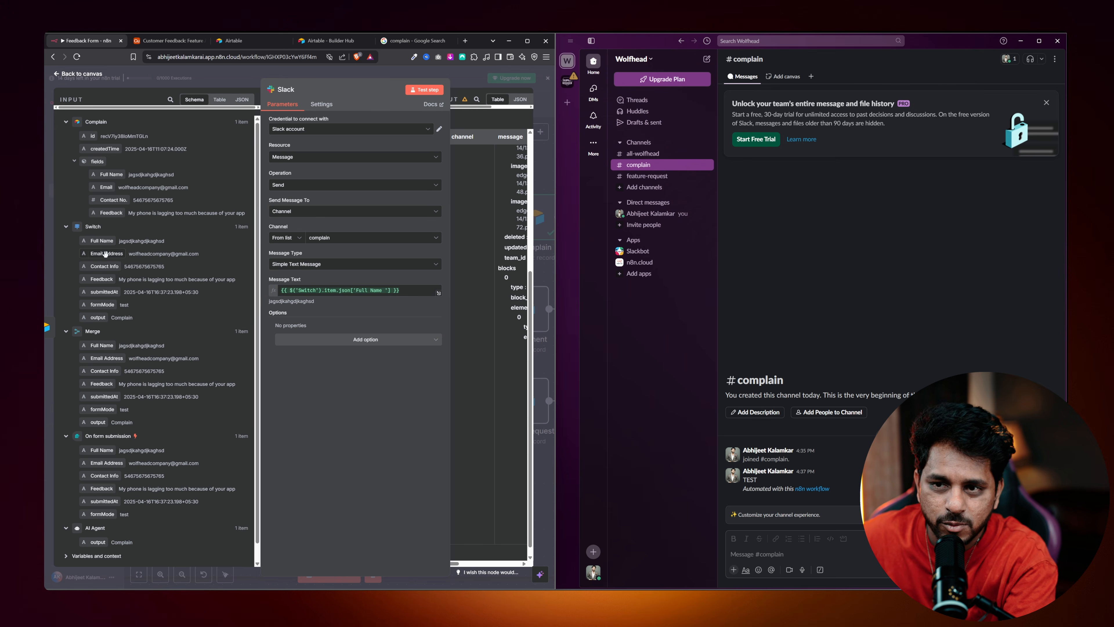
left_click_drag(106, 253, 398, 293)
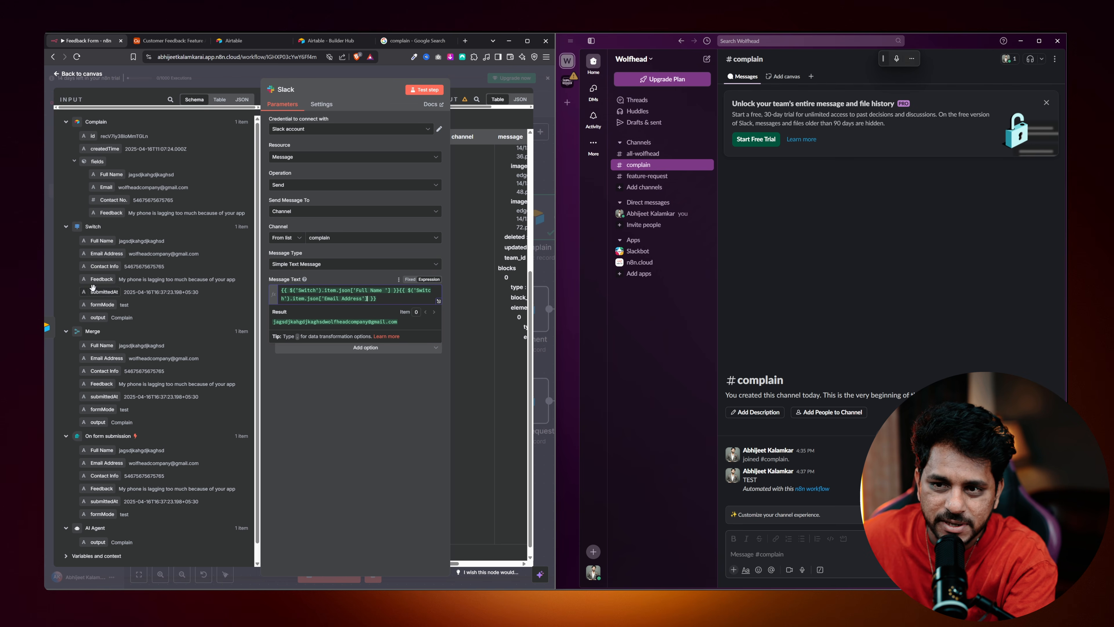
left_click_drag(101, 280, 398, 302)
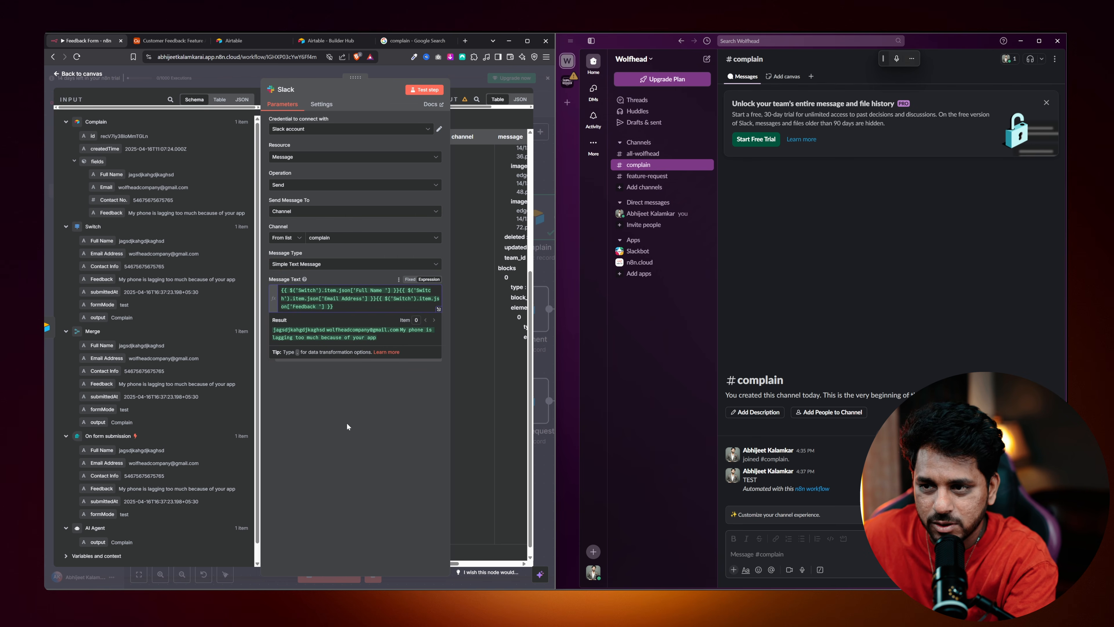
left_click(343, 409)
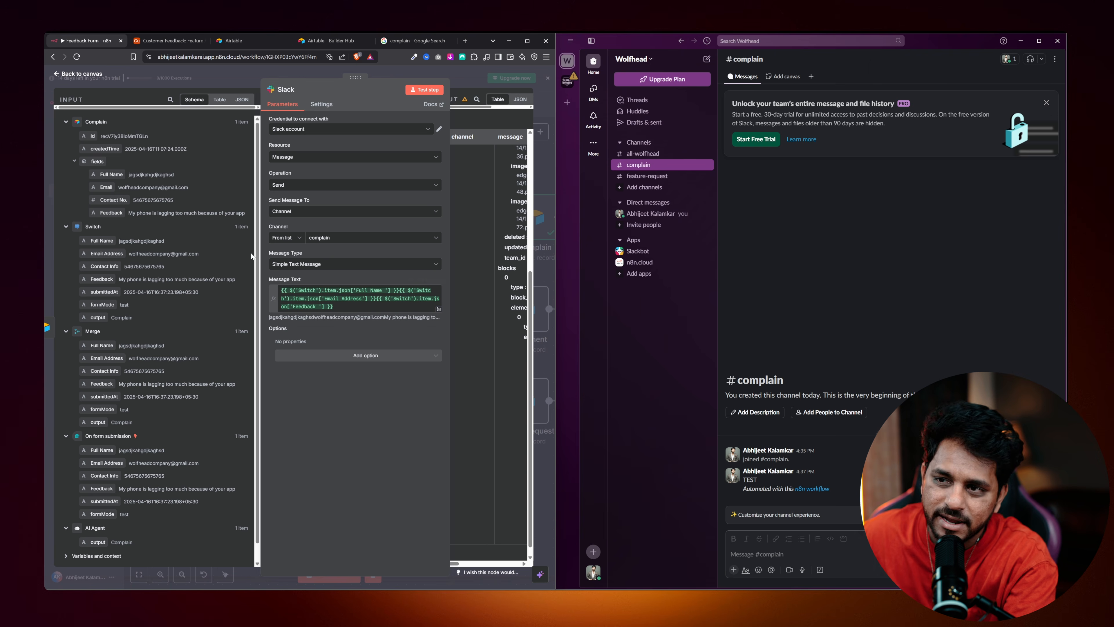
Run the Slack step and check the combined name, e-mail and feedback message in #complain.
left_click(419, 92)
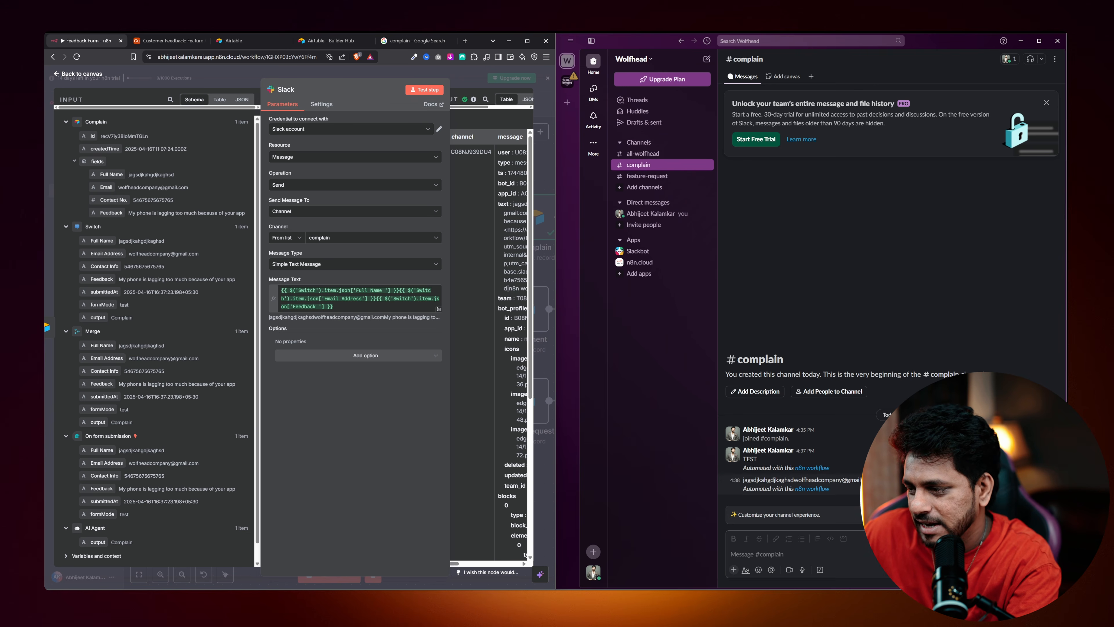
left_click_drag(743, 479, 862, 479)
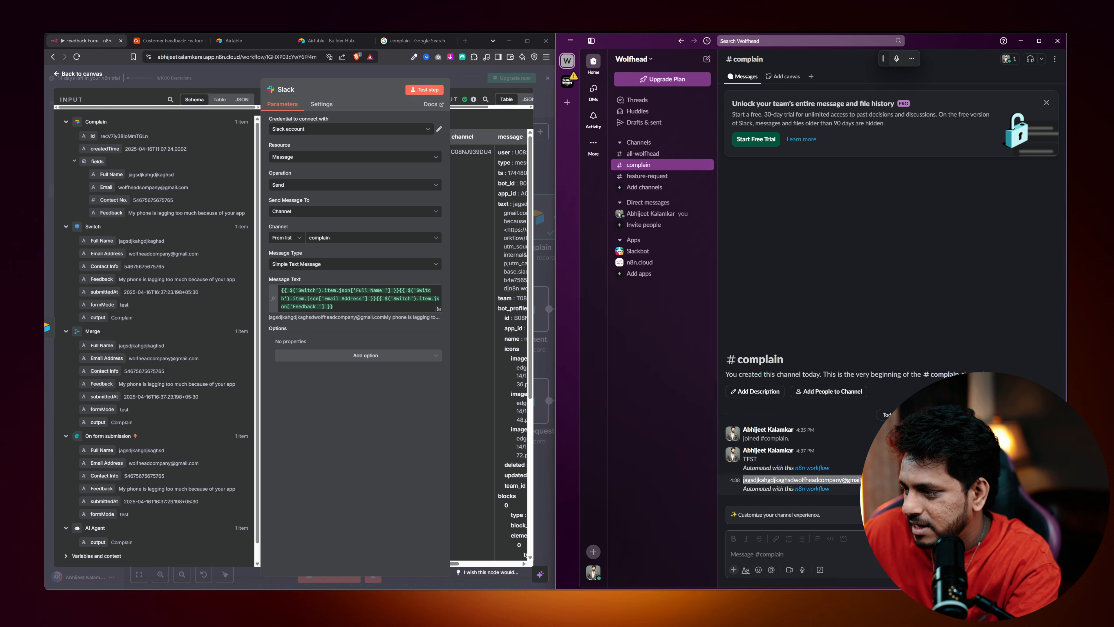
left_click(882, 480)
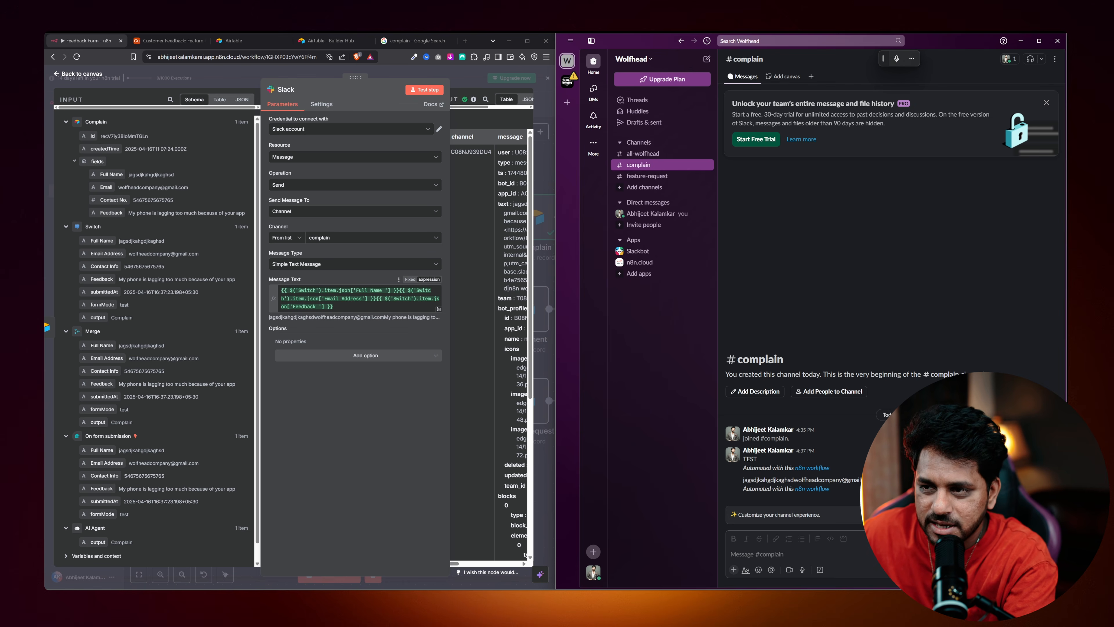
Replace the message text with the pasted three-part Switch expression and select it all.
left_click(398, 290)
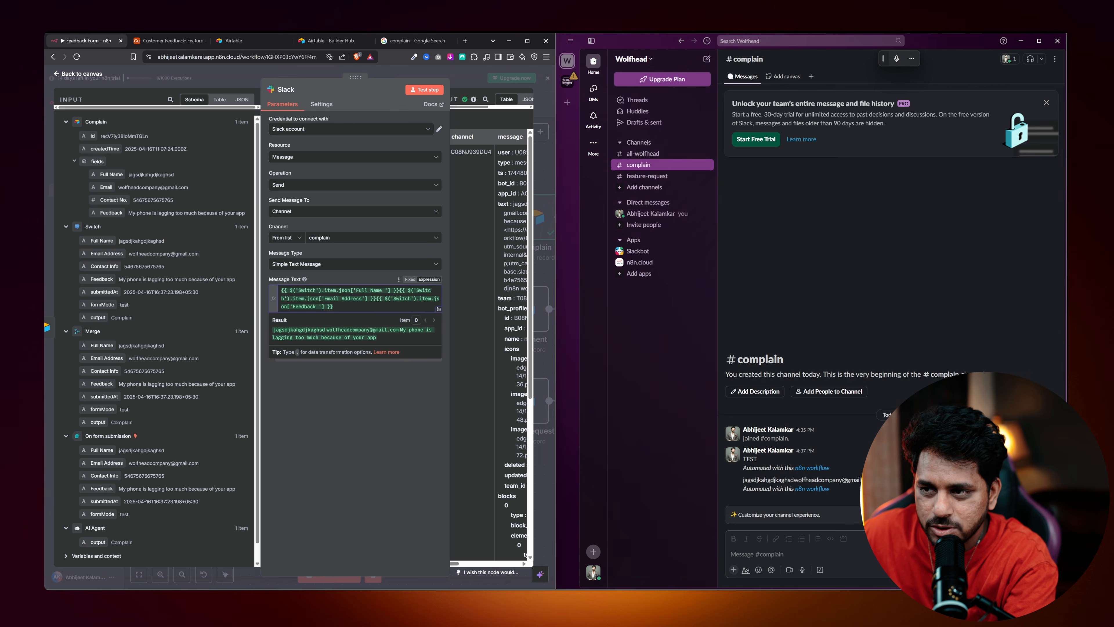
key("ctrl+a")
key("ctrl+c")
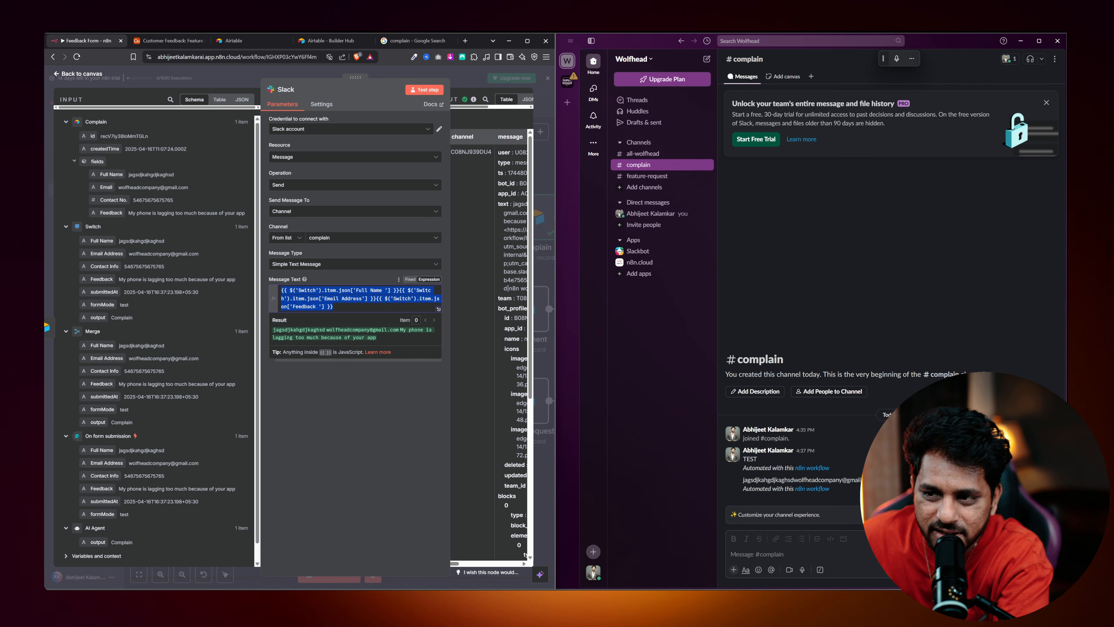
key("BackSpace")
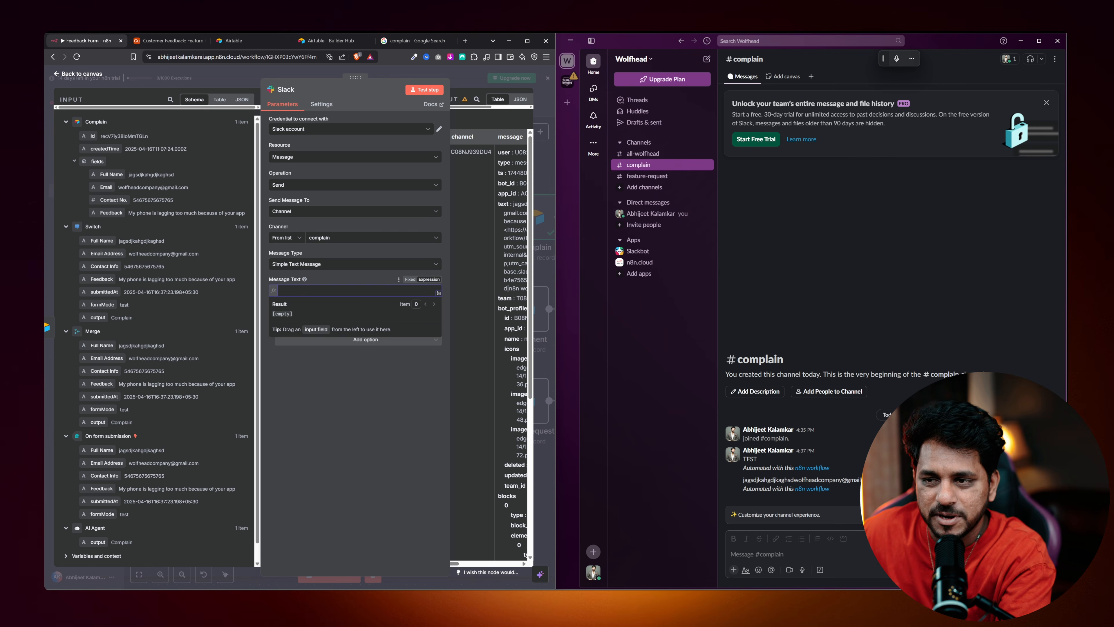
key("ctrl+v")
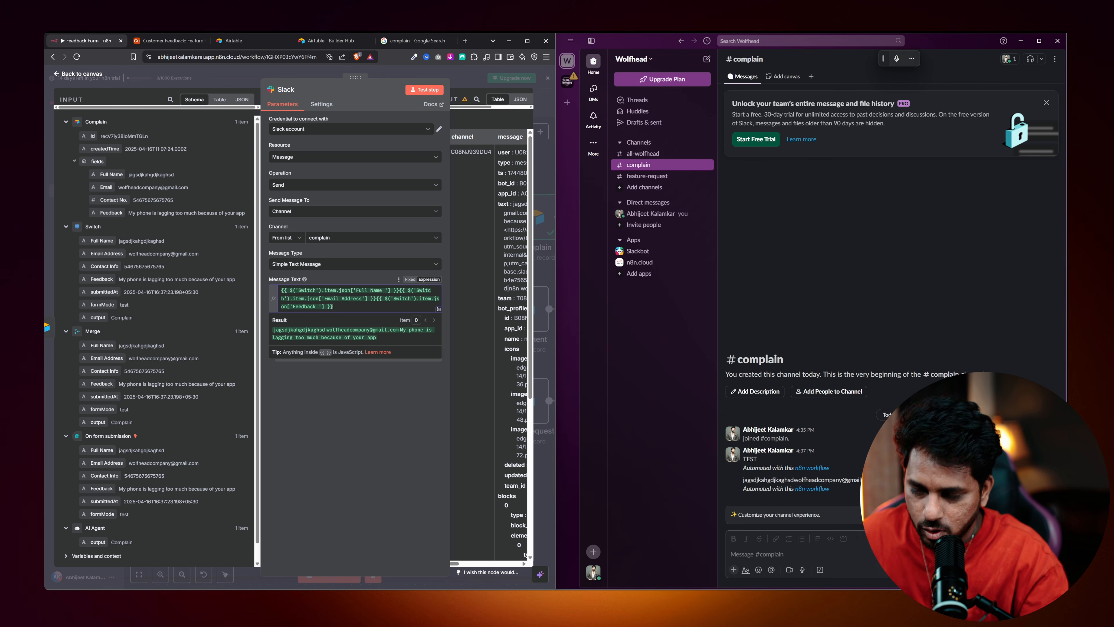
key("ctrl+a")
key("ctrl+c")
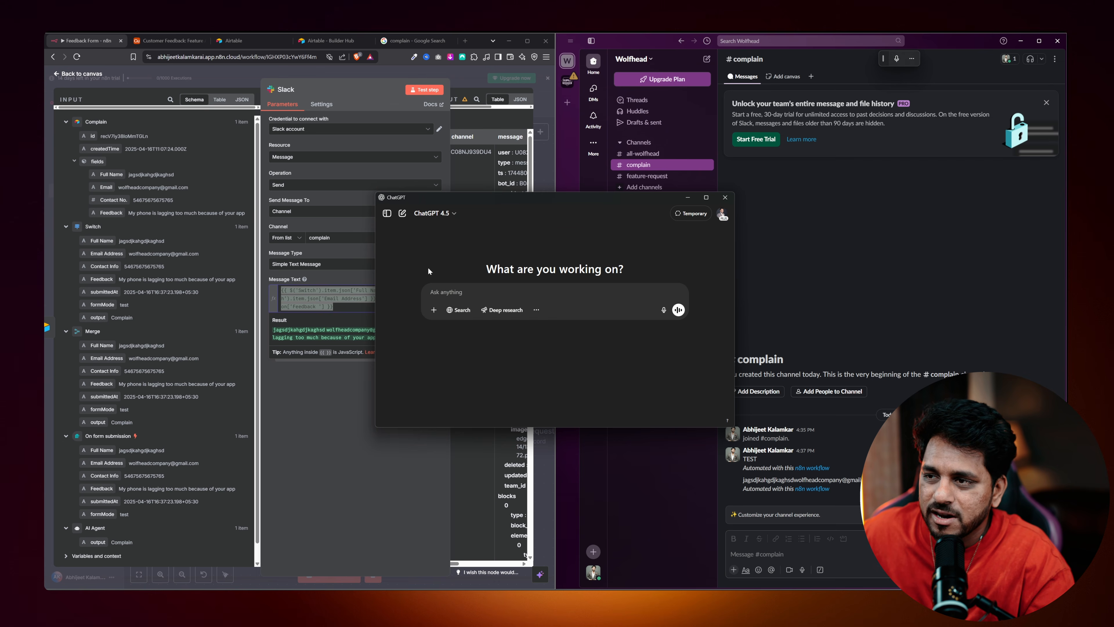
In ChatGPT 4o, paste the expression and ask for each value on its own line.
left_click(444, 214)
left_click(435, 248)
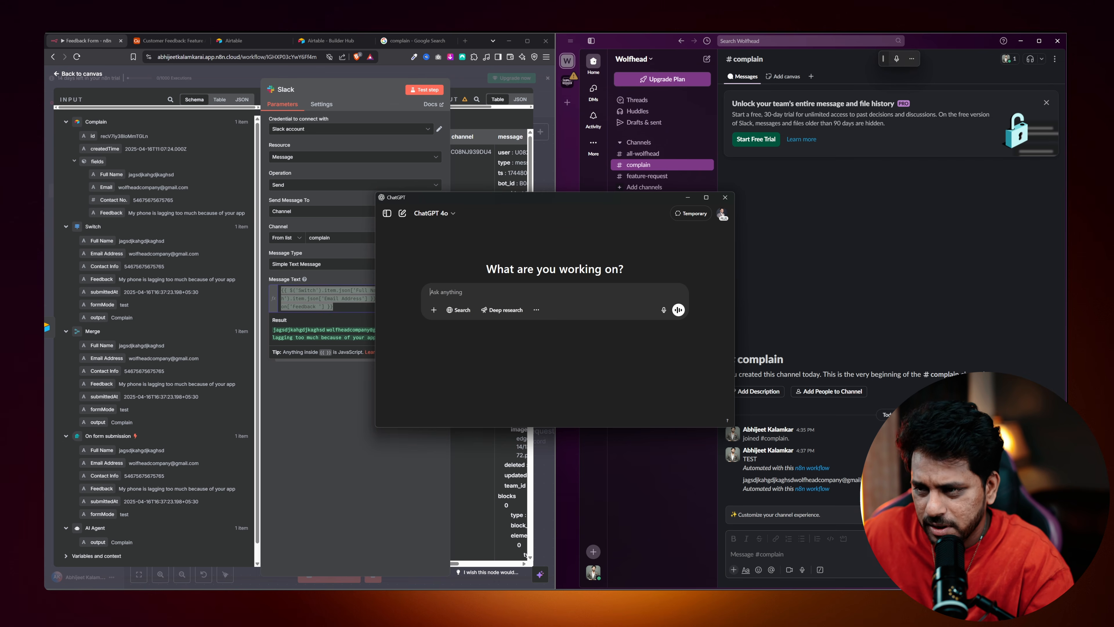
key("ctrl+v")
key("shift+Return")
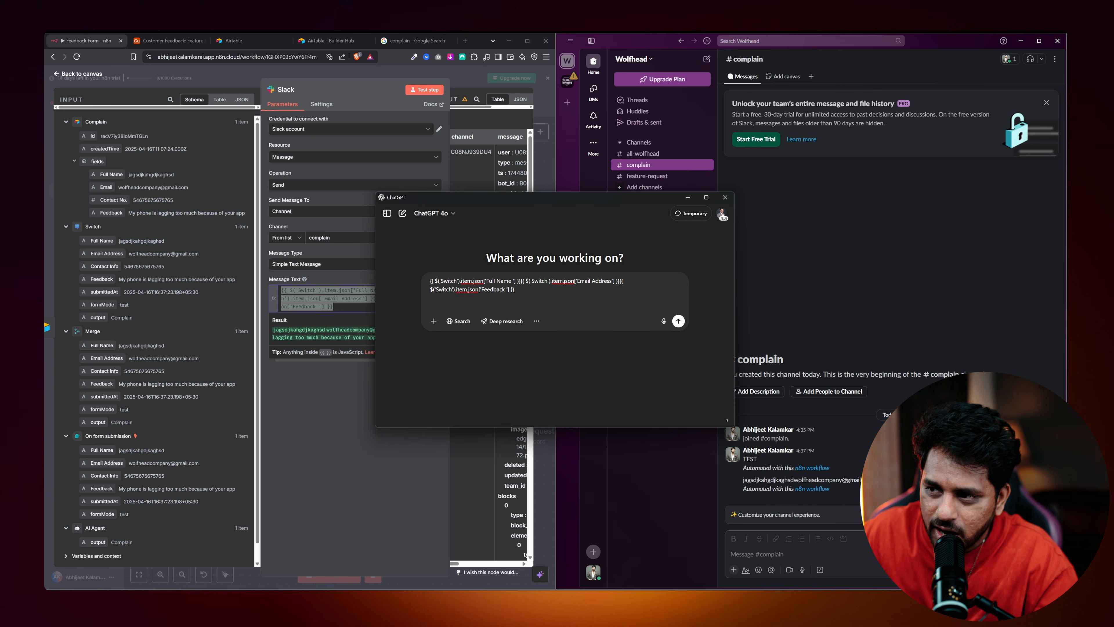
type("Name '] }}{{ $('Switch').item.json['Email Address'] }}{{ $('Switch').item.json['Feedback '] }}  So I want to")
type(" leave one")
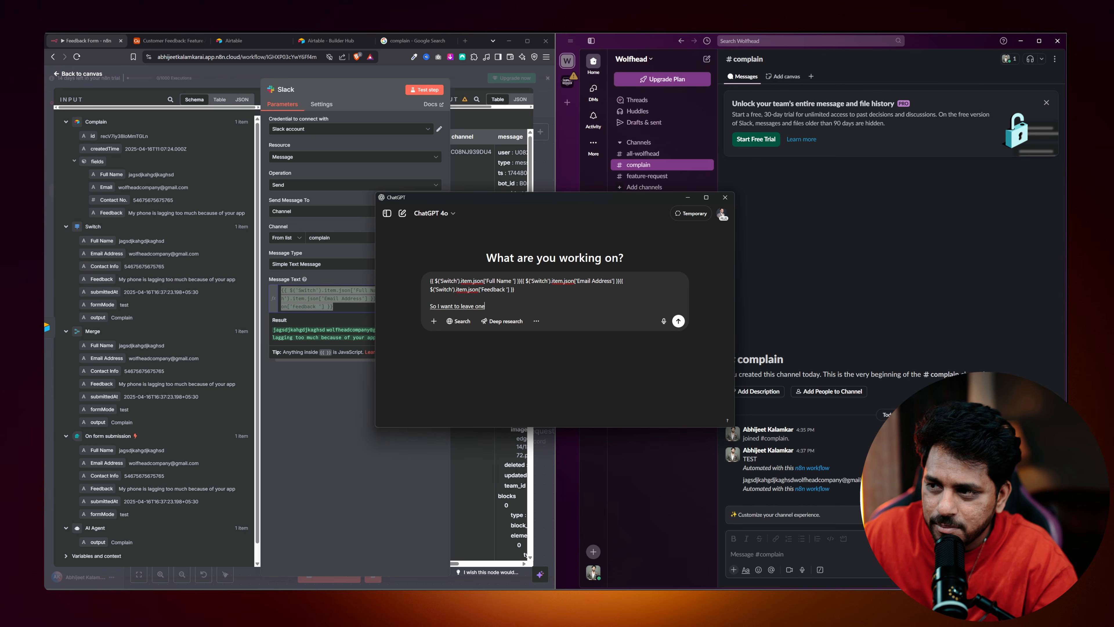
type(" line between each of")
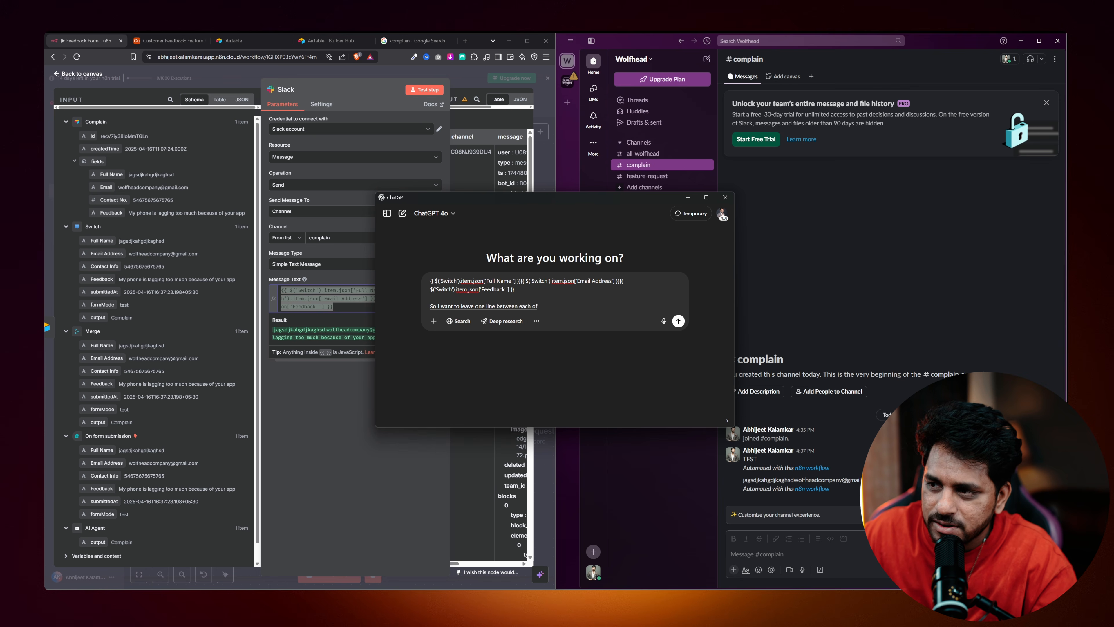
type(" the expression can you")
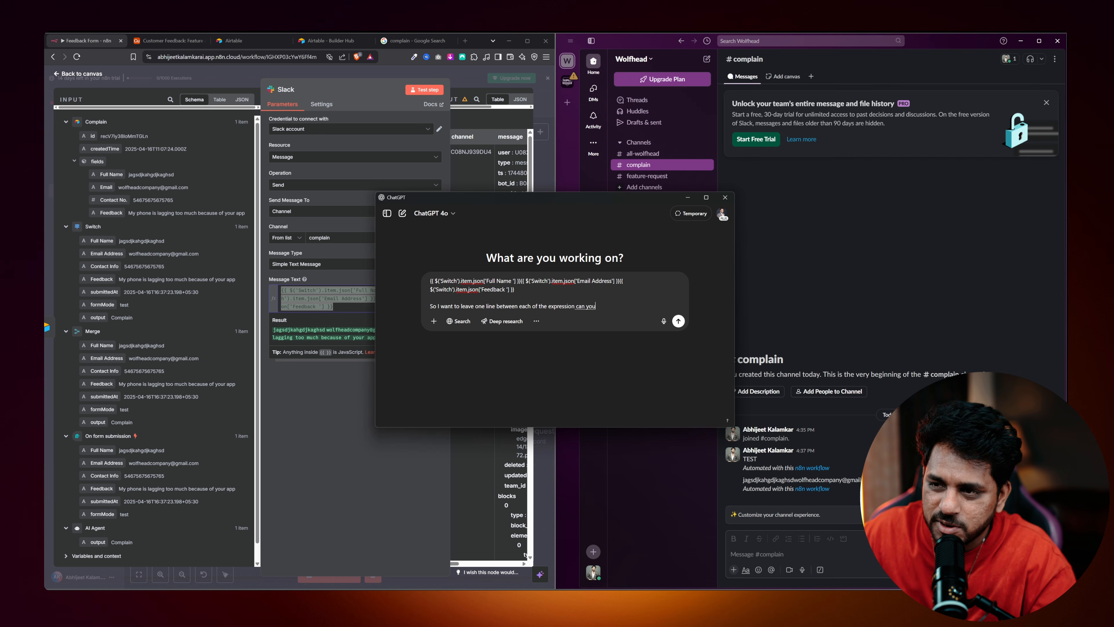
type(" remake the expression for me completely")
key("Return")
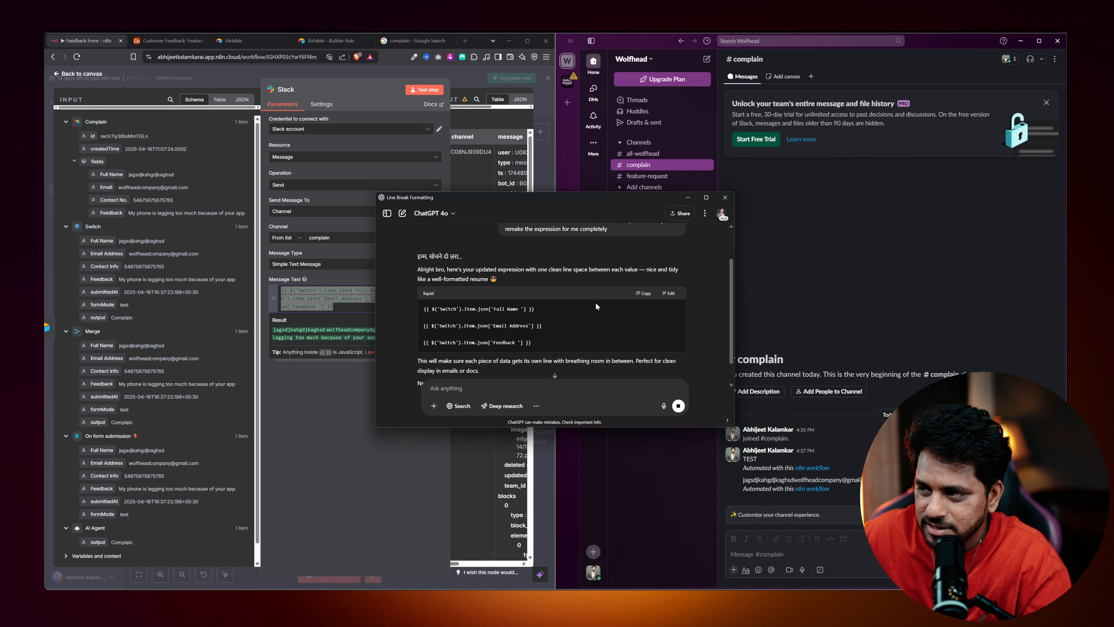
Copy ChatGPT's reformatted expression and paste it over the Slack node's Message Text.
scroll(629, 298, "down", 1)
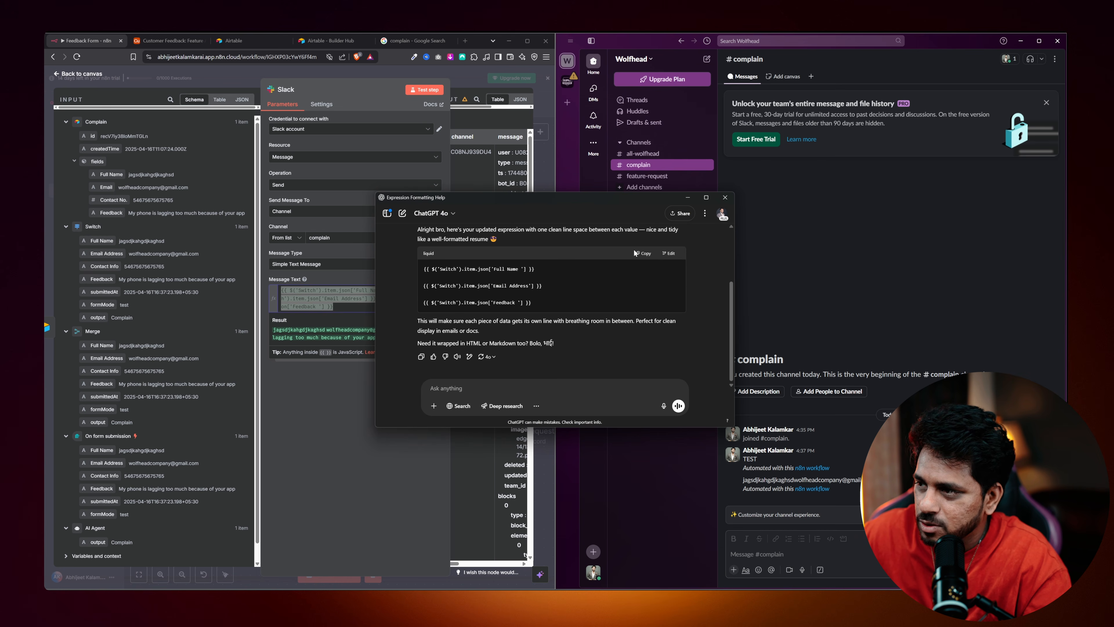
left_click(641, 253)
left_click(351, 304)
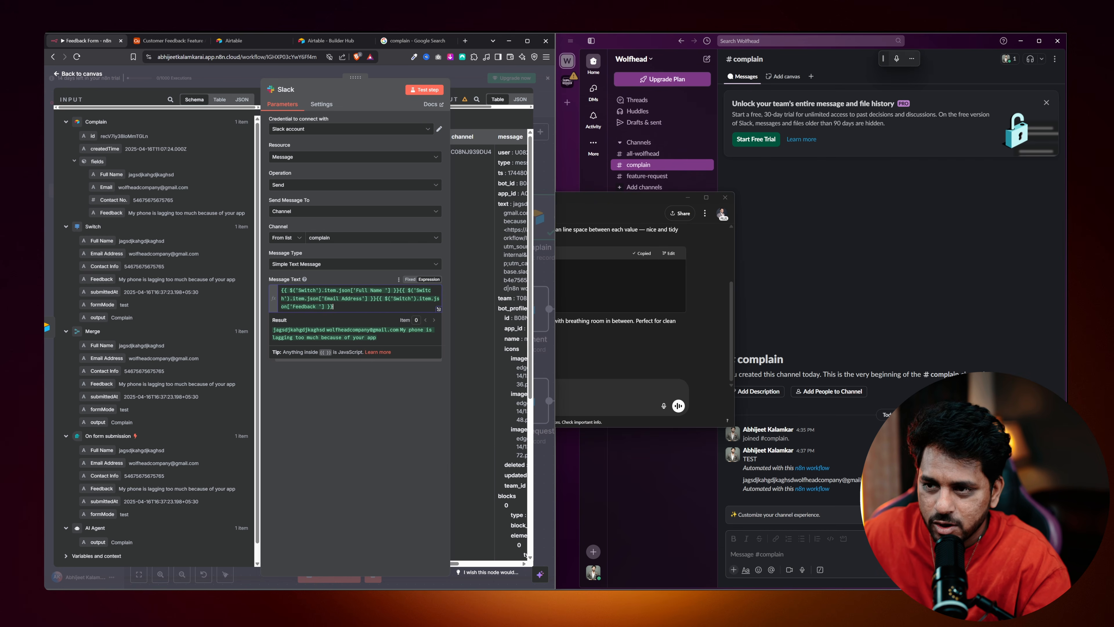
key("ctrl+a")
key("ctrl+v")
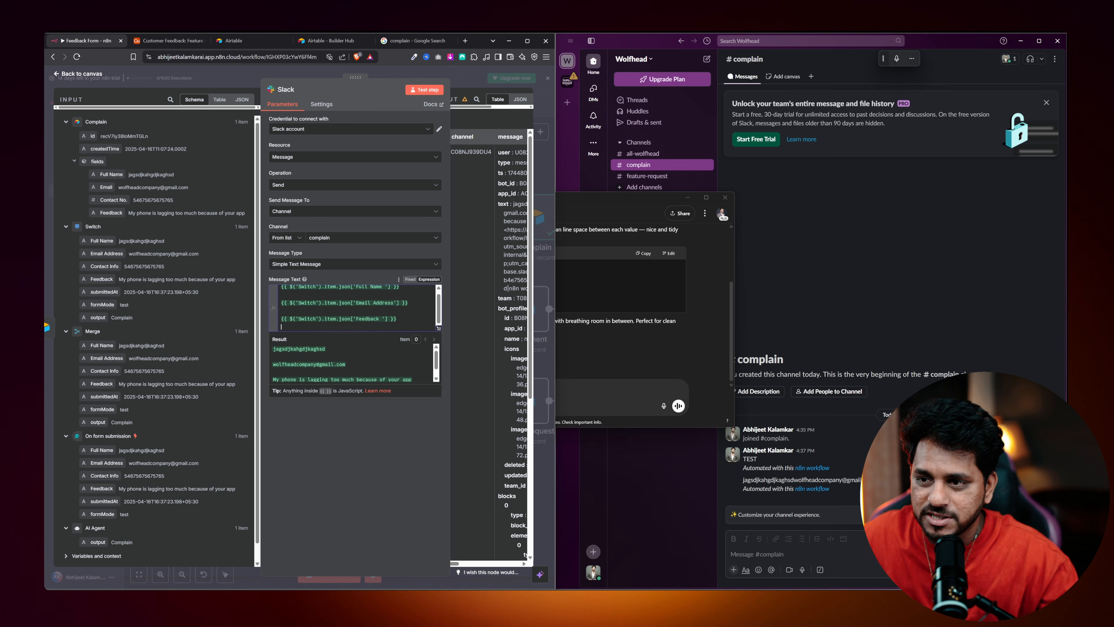
Test the Slack step to post the three-line feedback to #complain, then close ChatGPT.
left_click(422, 94)
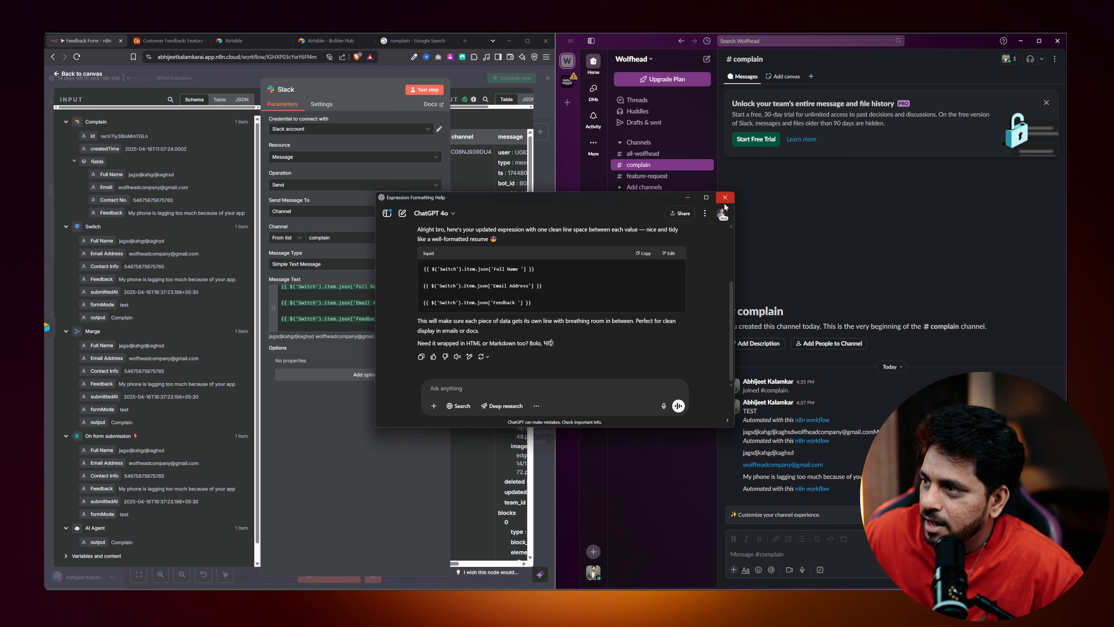
left_click(688, 198)
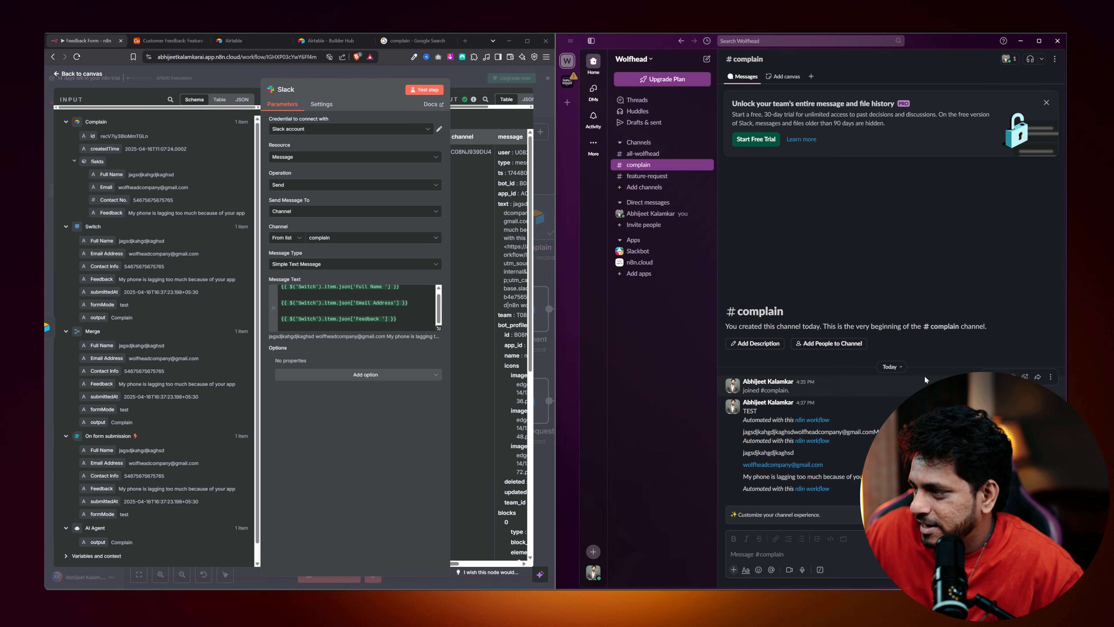
scroll(803, 209, "up", 3)
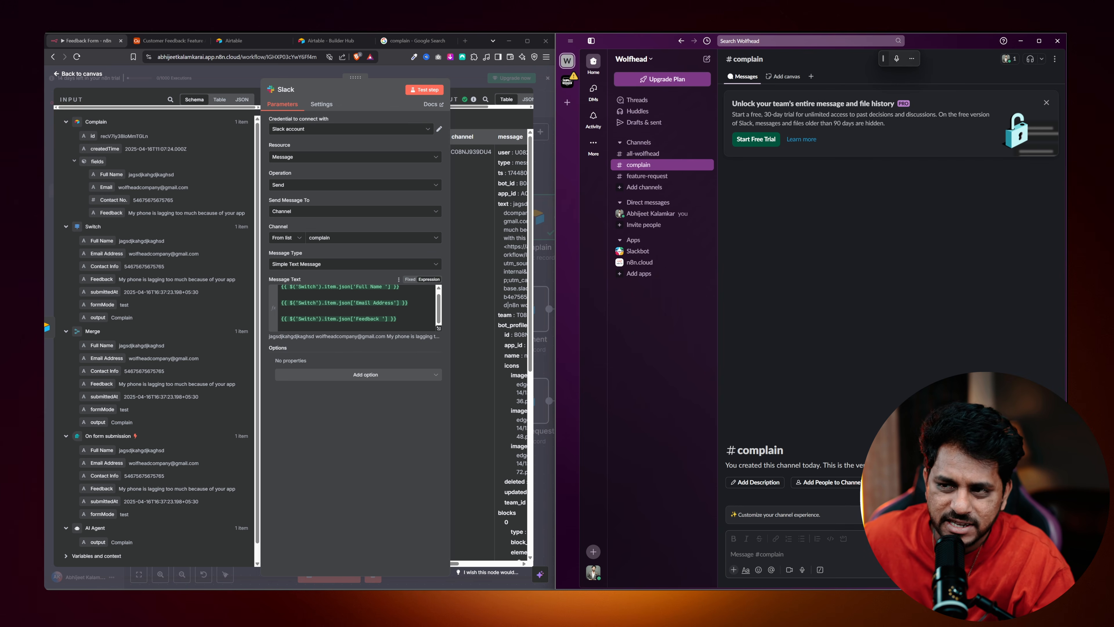
scroll(355, 307, "up", 1)
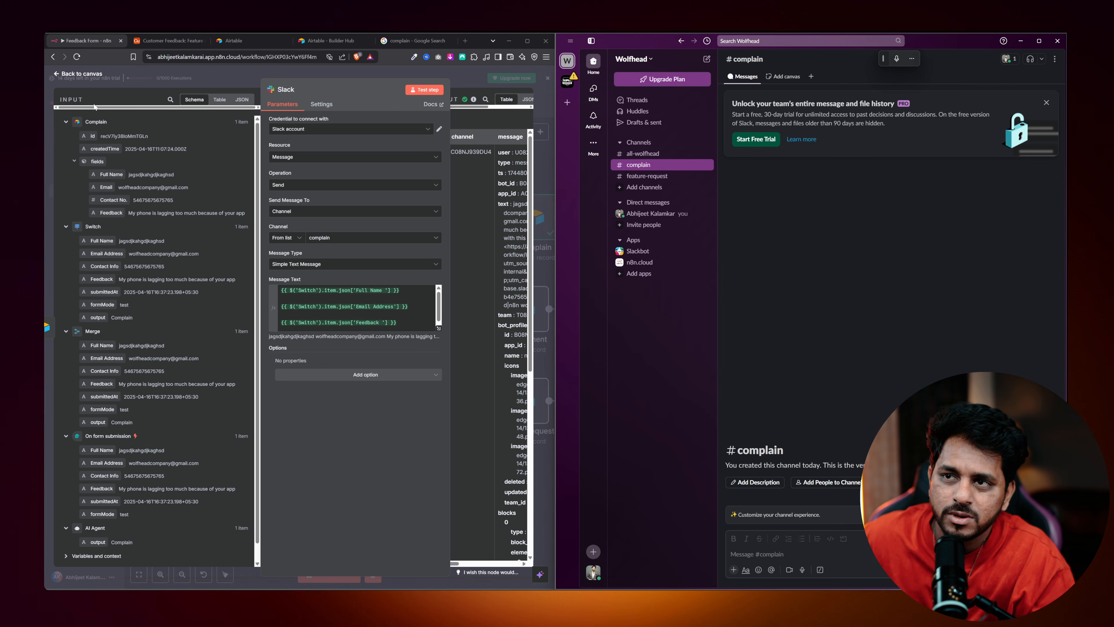
Start a test run and fill the form with name, e-mail, contact and 'My phone is heating up too much because of your app'.
left_click(94, 74)
left_click(329, 573)
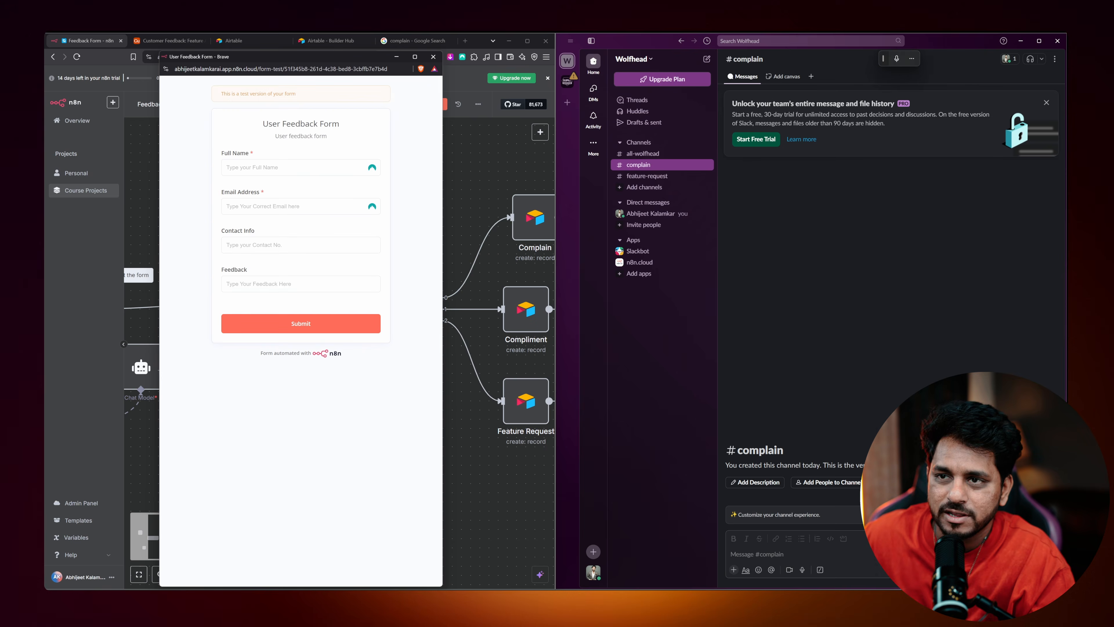
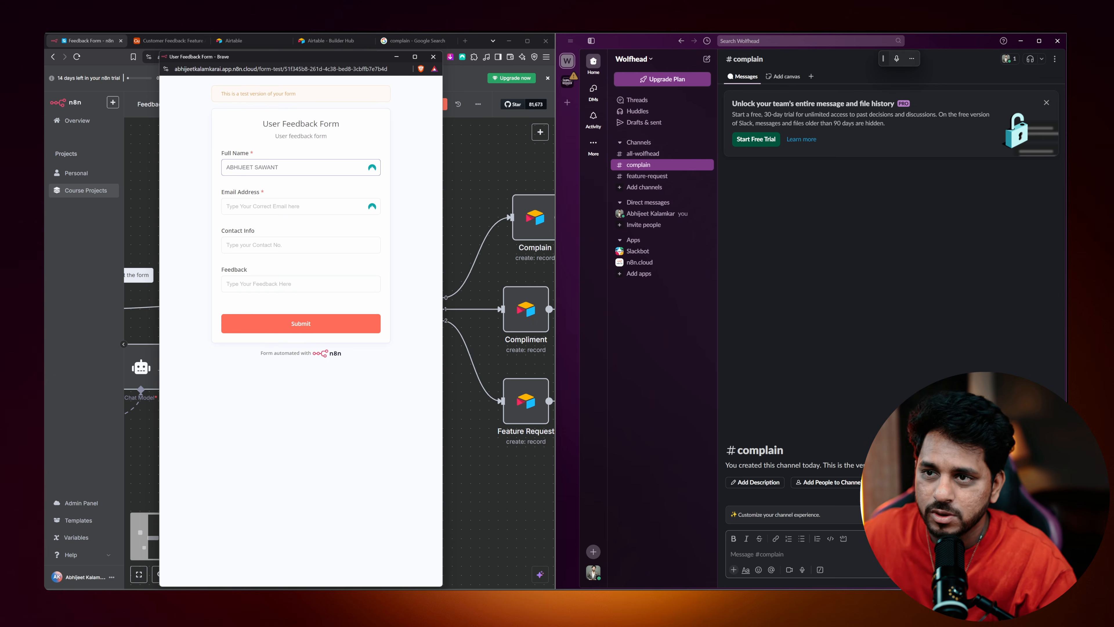
left_click(327, 208)
left_click(325, 225)
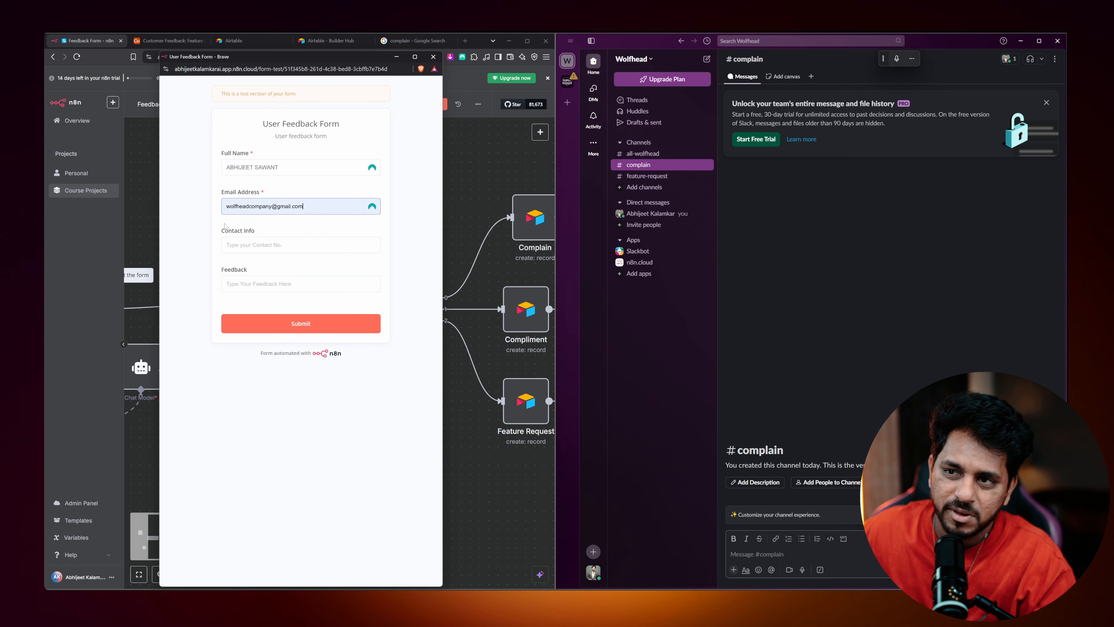
left_click(314, 245)
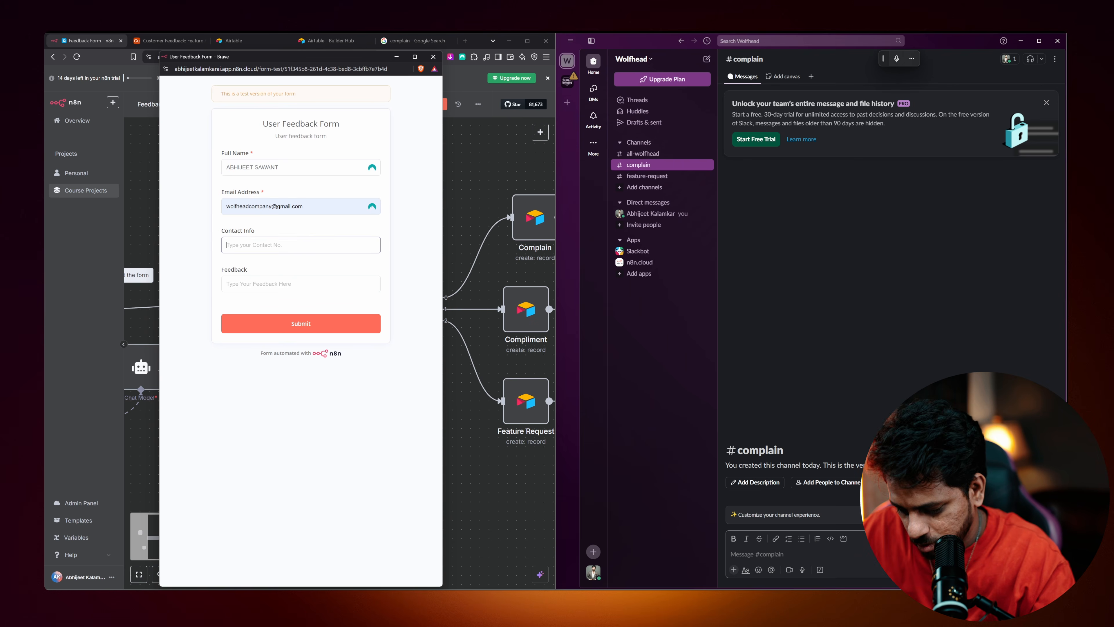
type("09876543219")
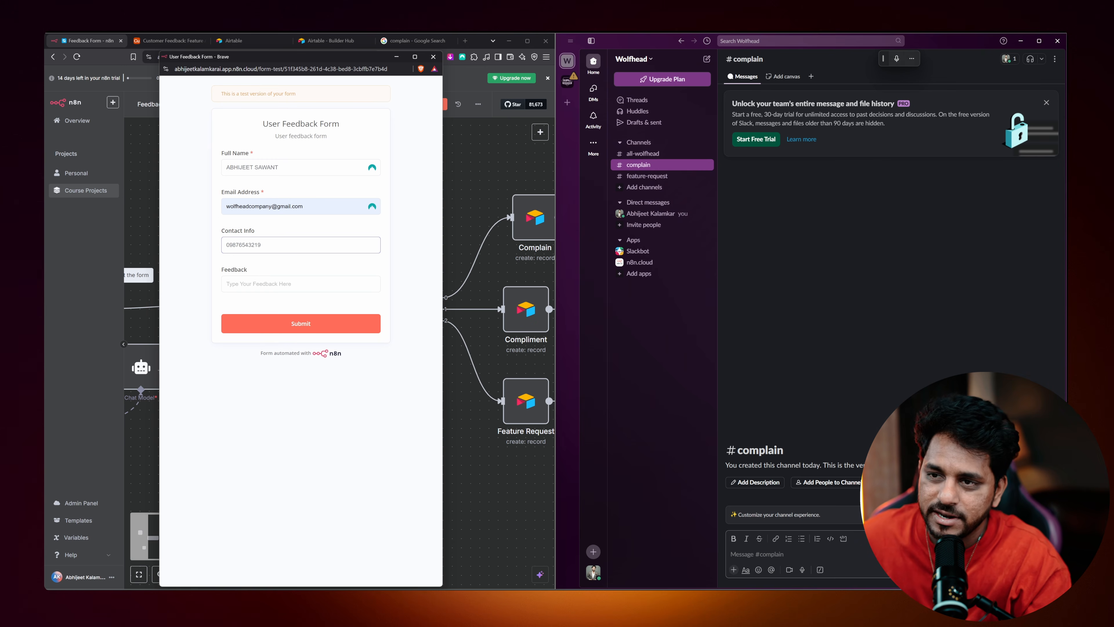
key("Tab")
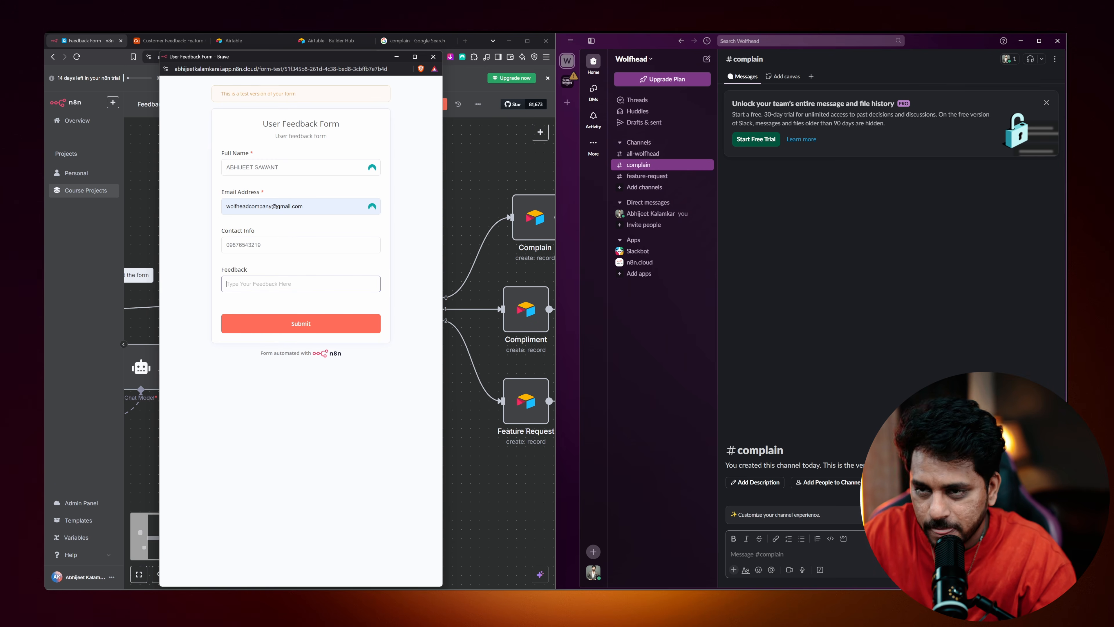
type("My")
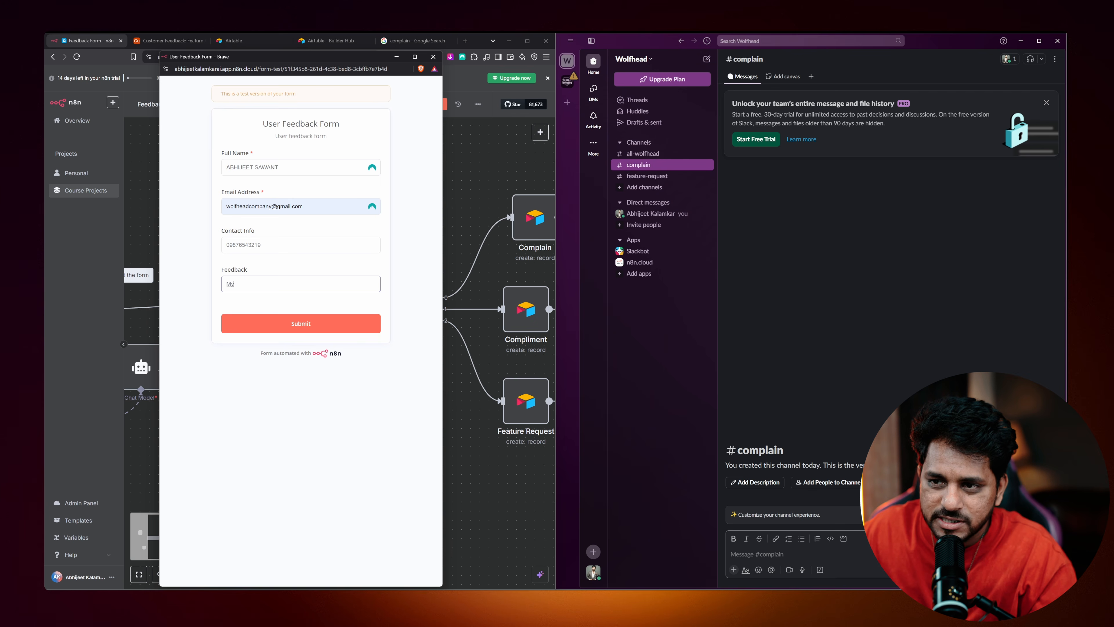
type(" phone is hitting up too much")
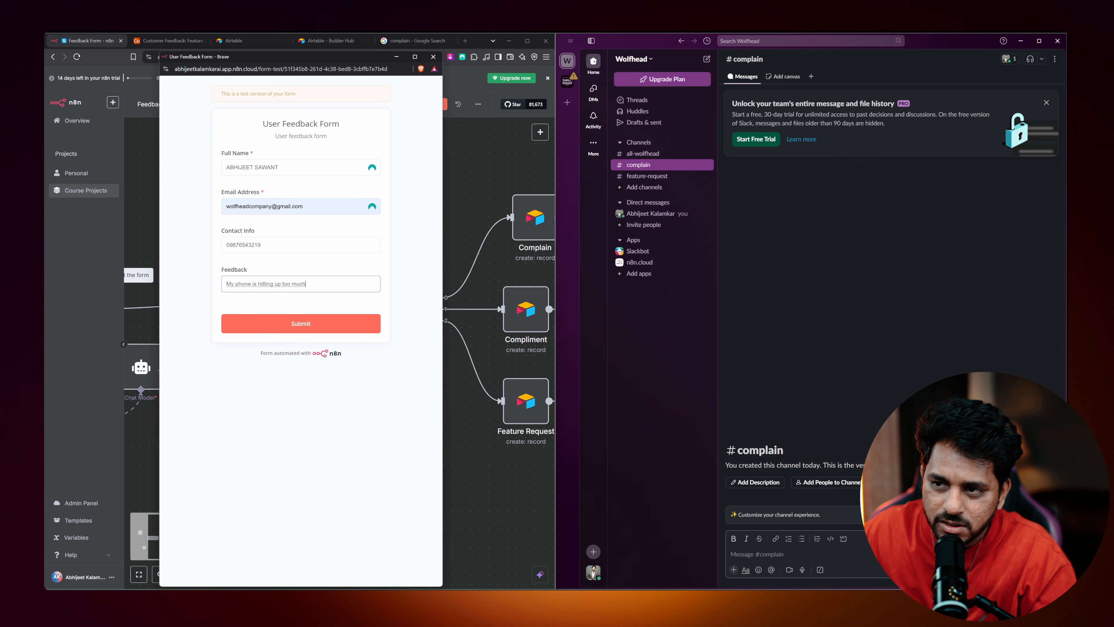
type(" because of your app")
left_click_drag(263, 283, 272, 283)
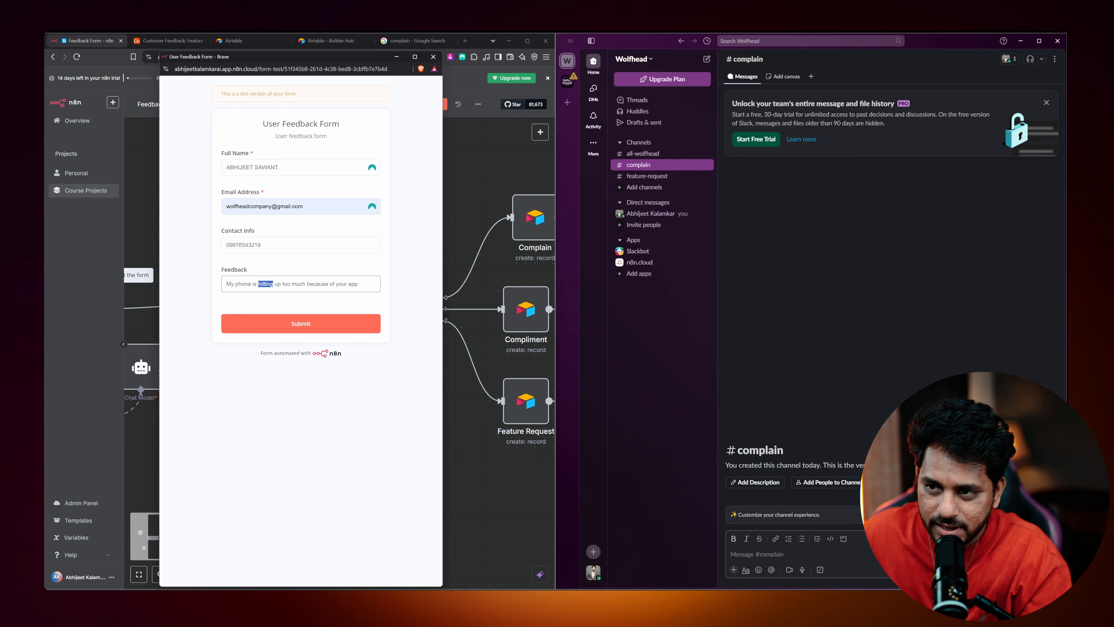
type("heating")
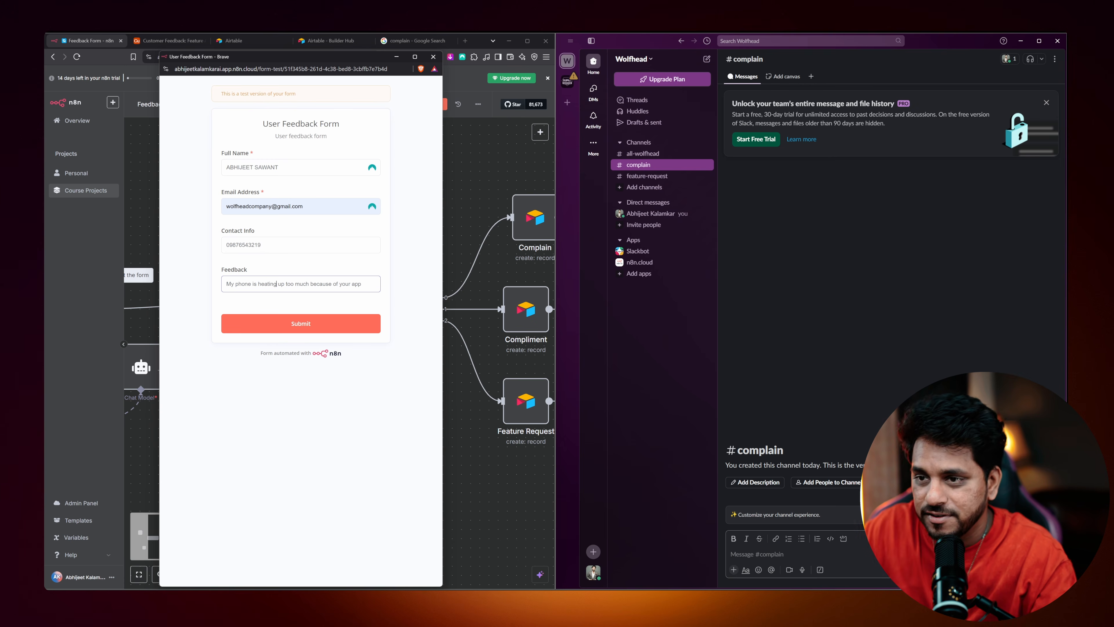
Submit the complaint, close the form window and pan to the Switch branches.
left_click(302, 324)
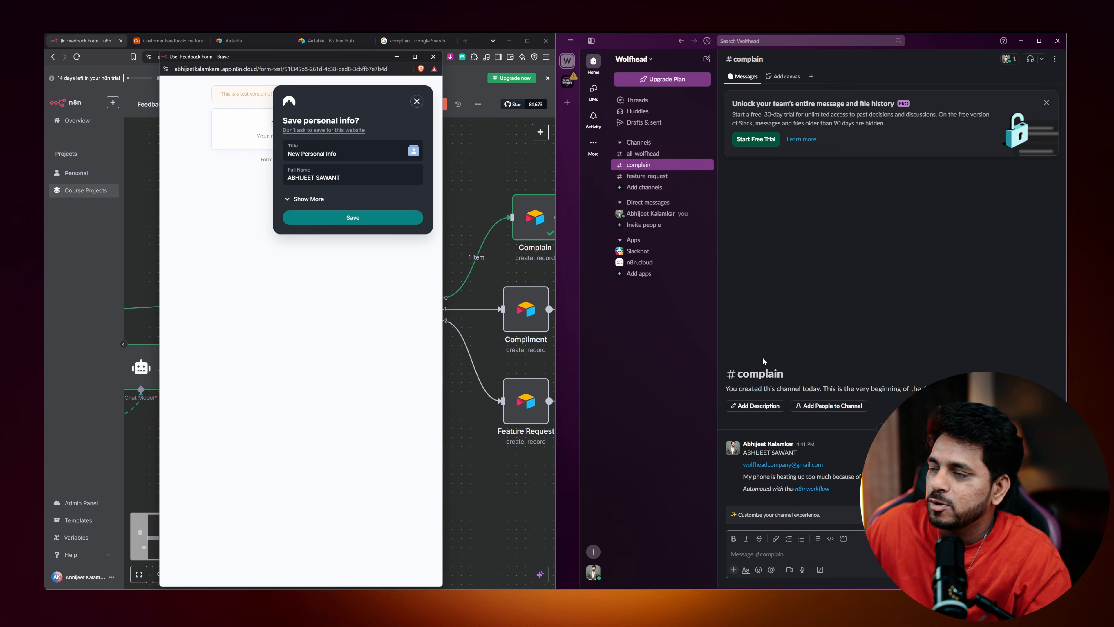
left_click(433, 56)
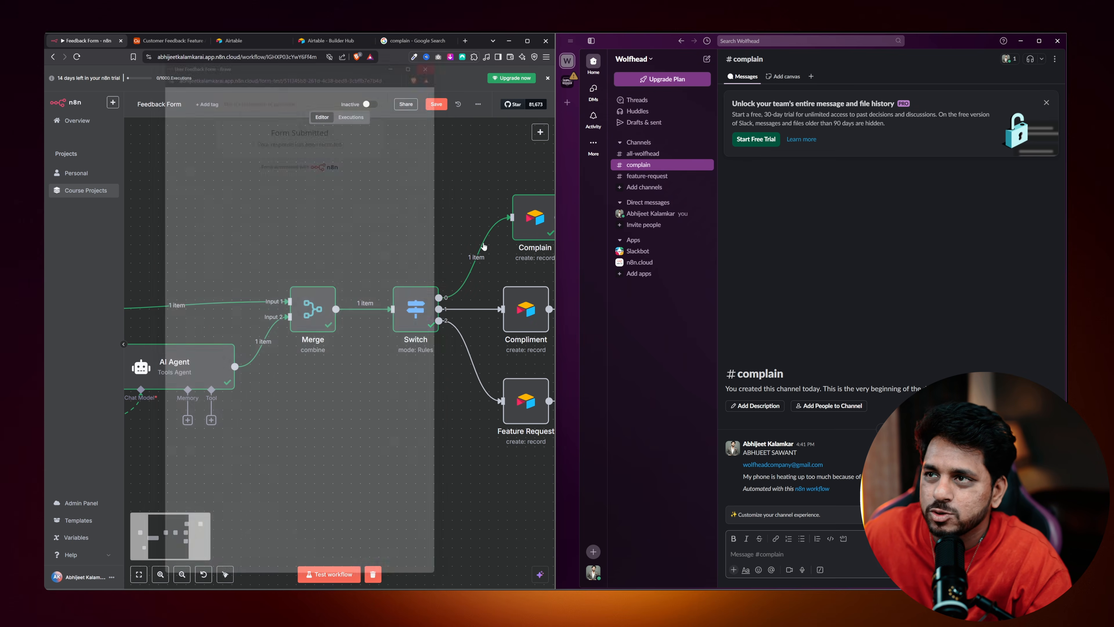
left_click_drag(433, 257, 328, 219)
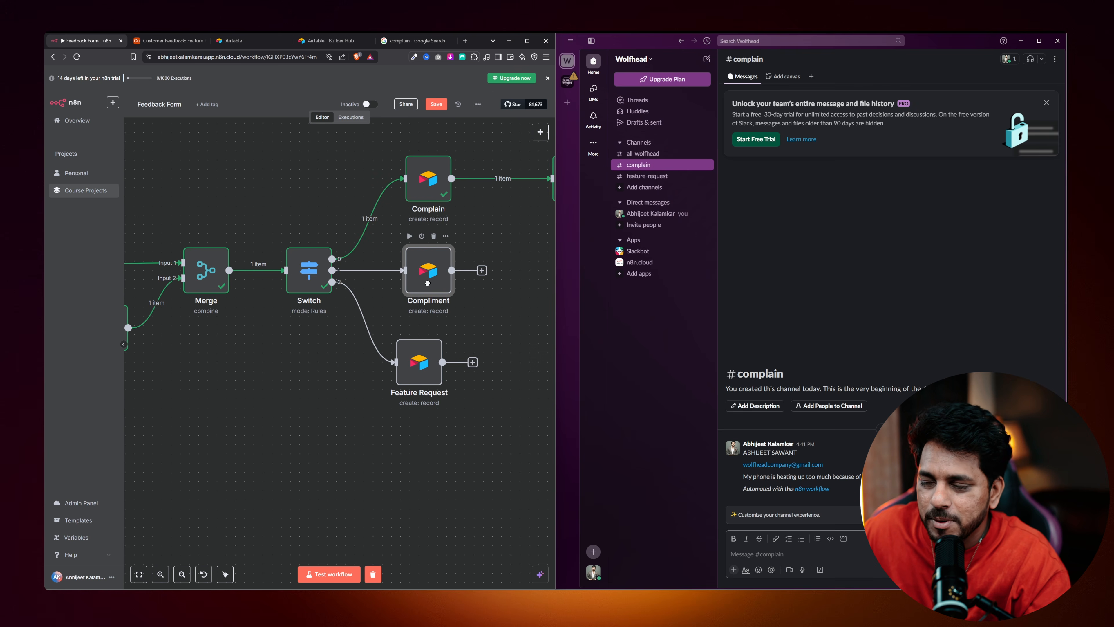
Delete the Compliment Airtable node and add a Slack 'Send a message' step after Feature Request.
right_click(431, 274)
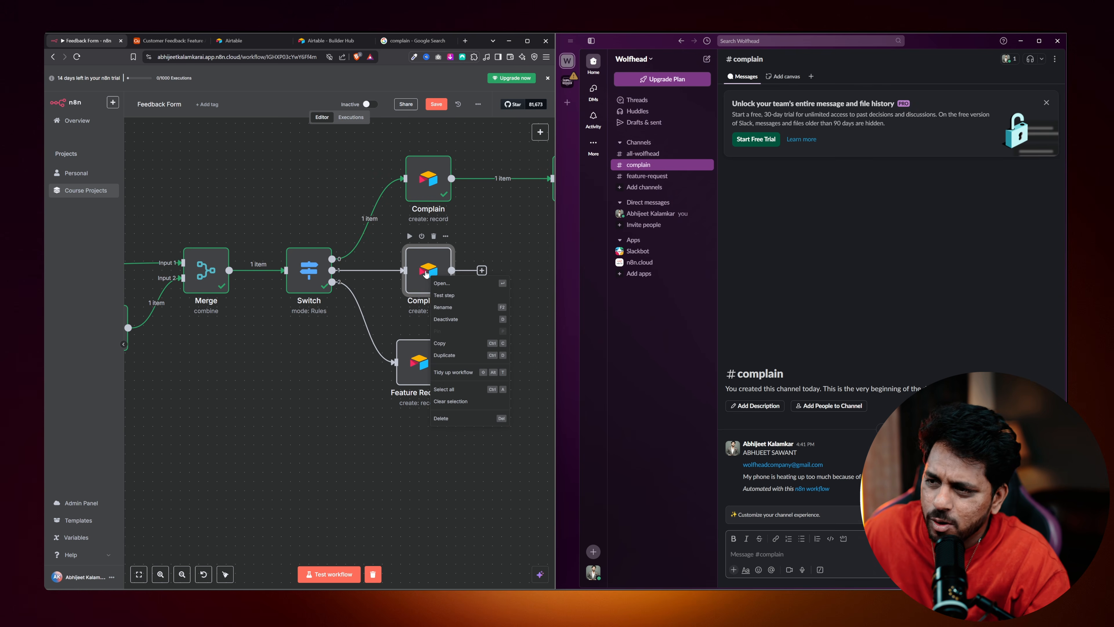
left_click(434, 237)
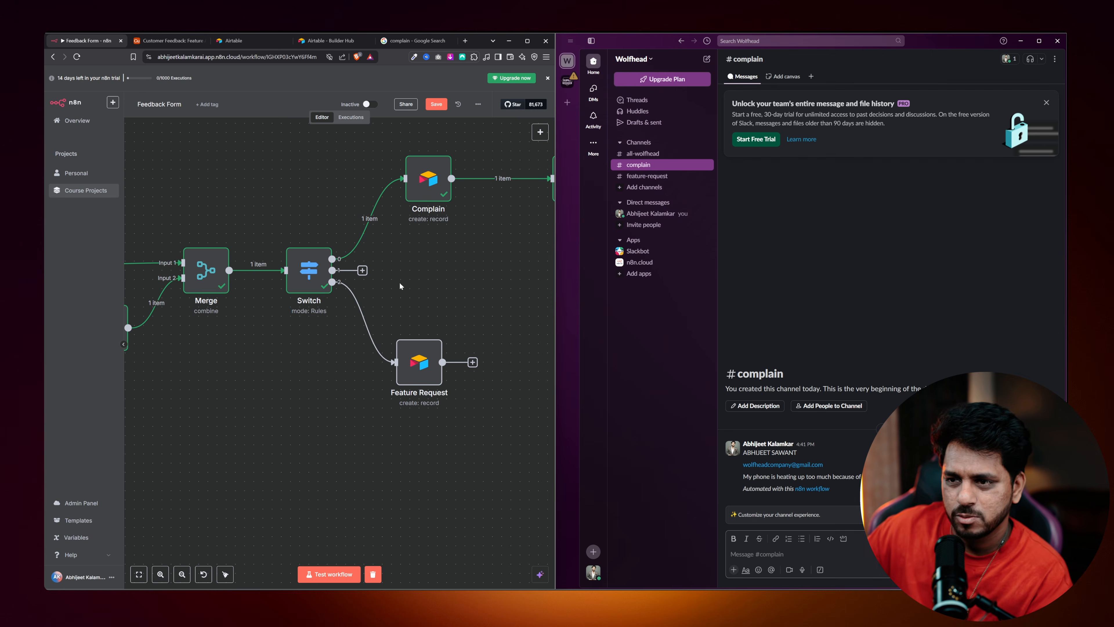
mouse_move(420, 366)
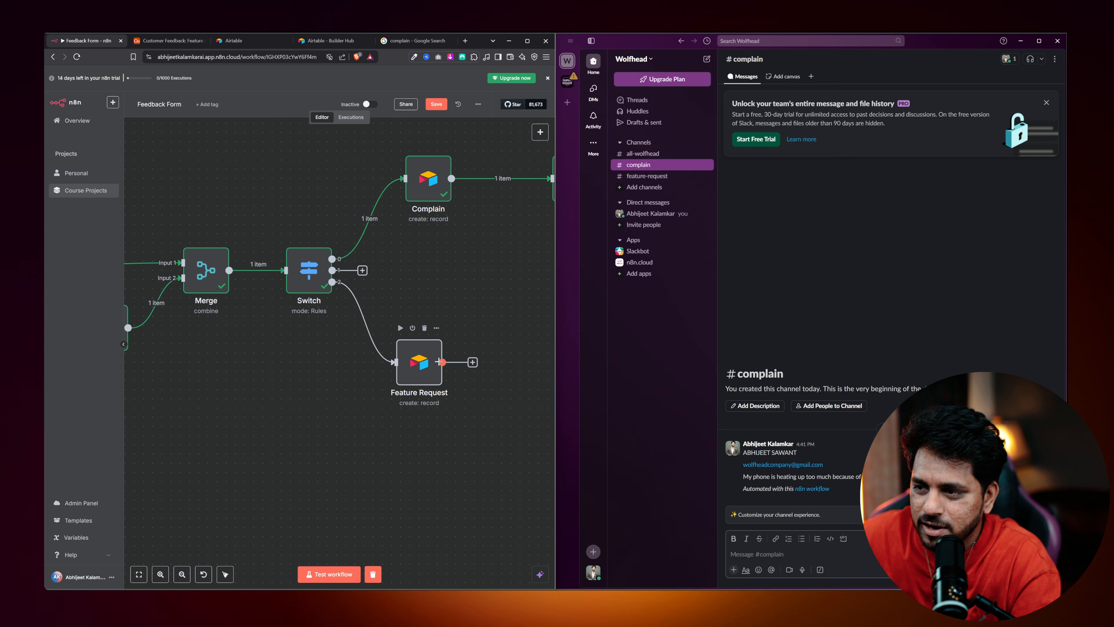
left_click(472, 362)
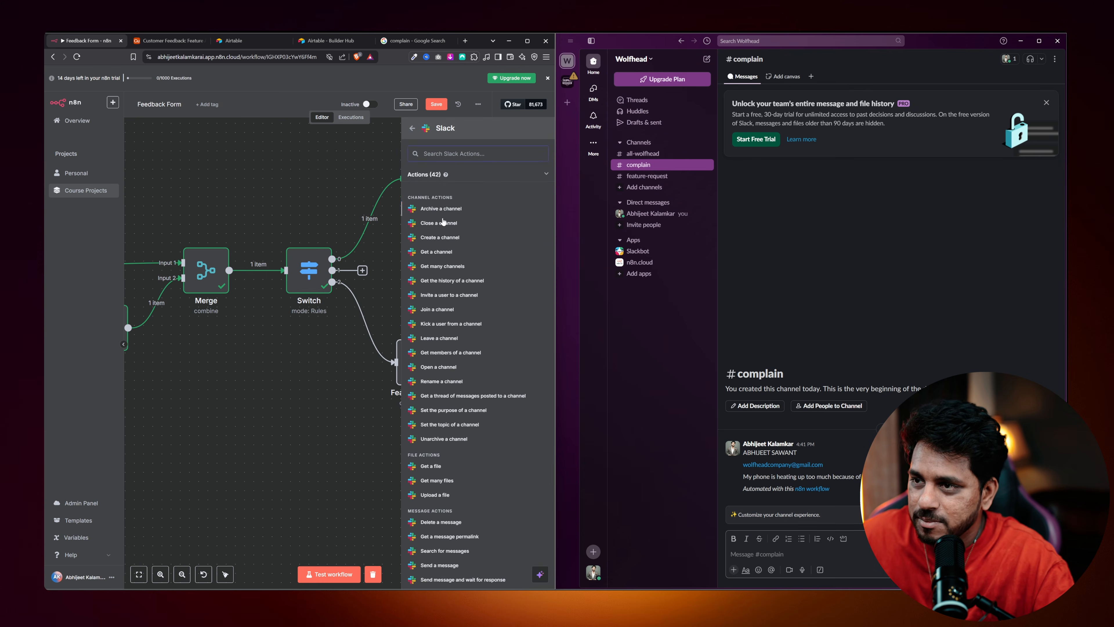
scroll(444, 302, "down", 5)
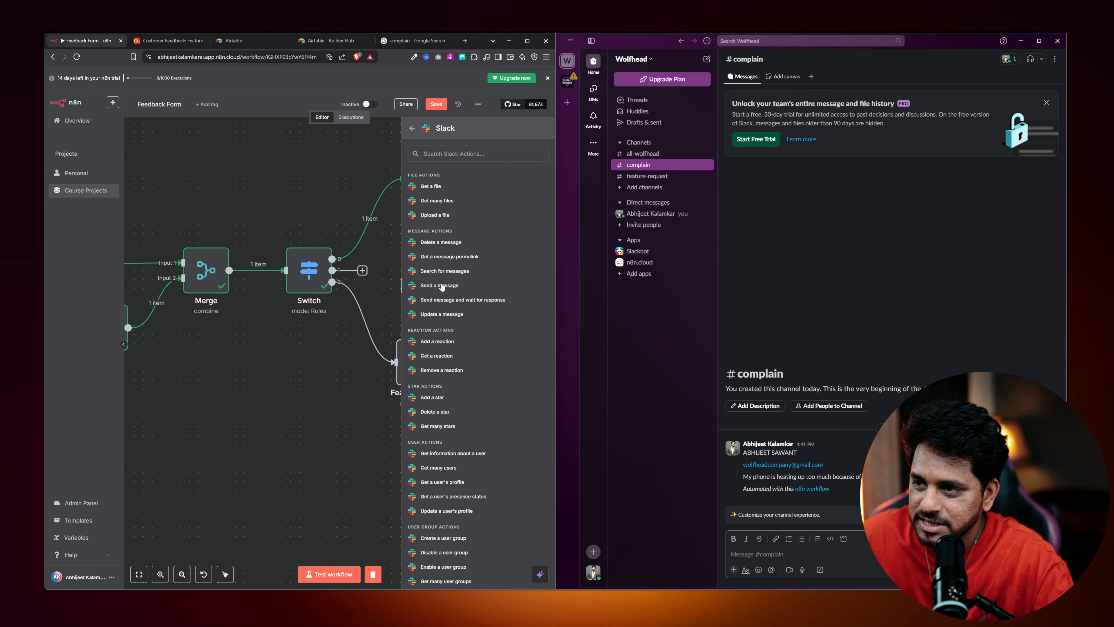
left_click(440, 285)
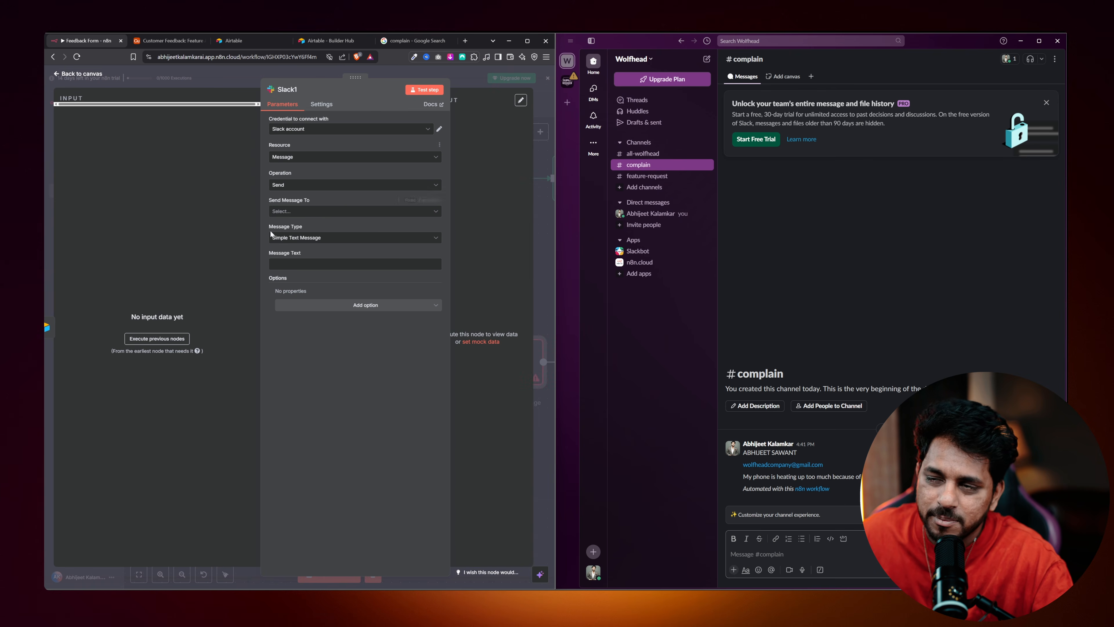
Send Slack1's messages to the #feature-request channel, test the step, and close it.
left_click(294, 211)
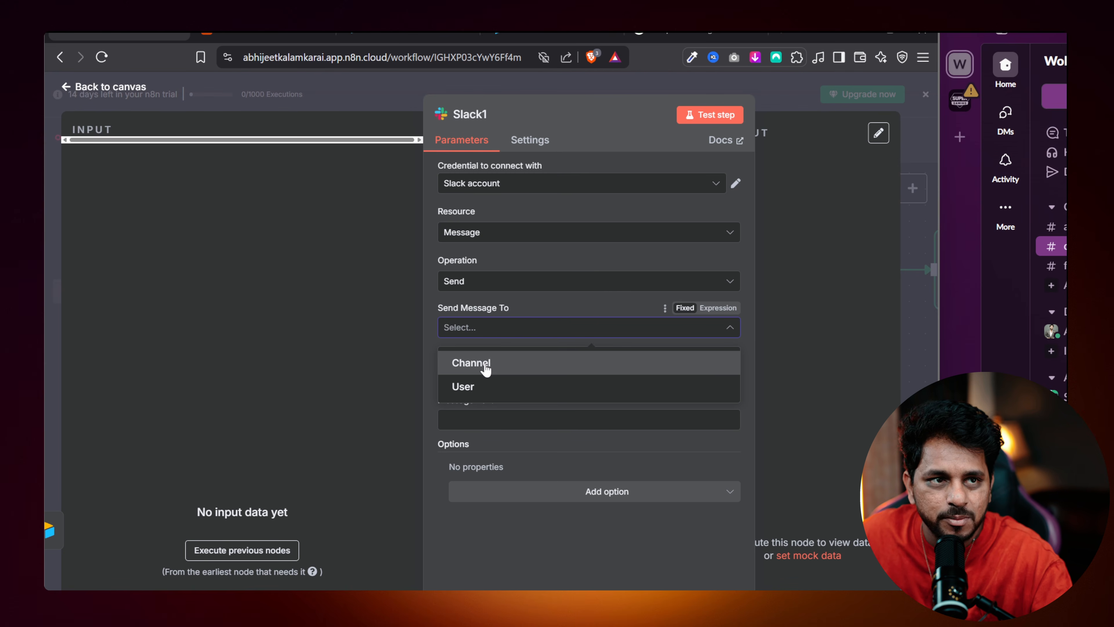
left_click(486, 368)
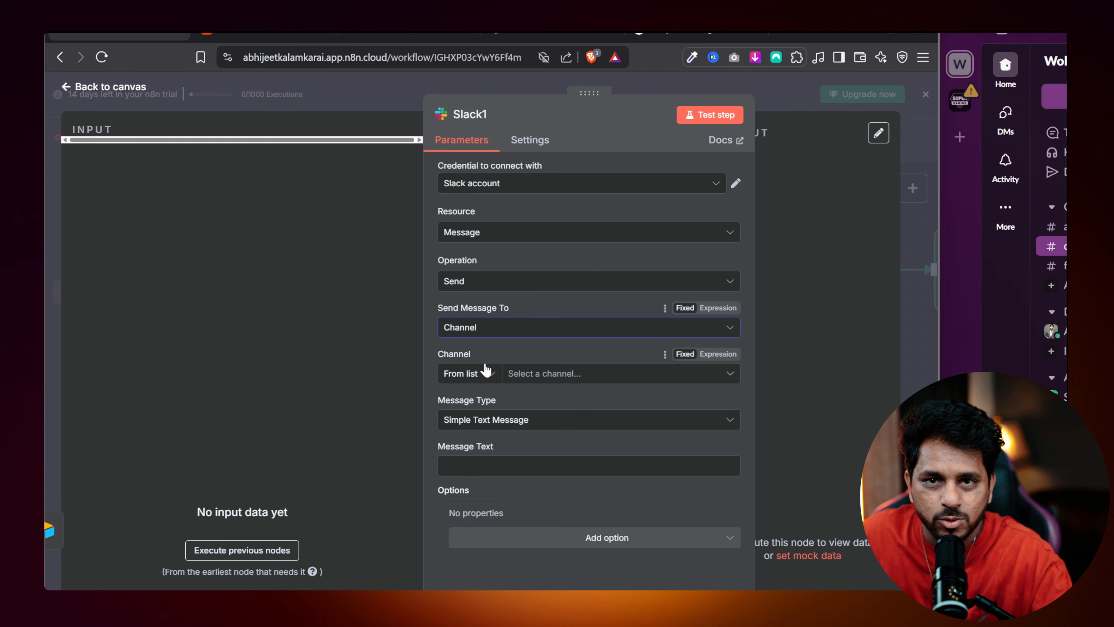
left_click(535, 378)
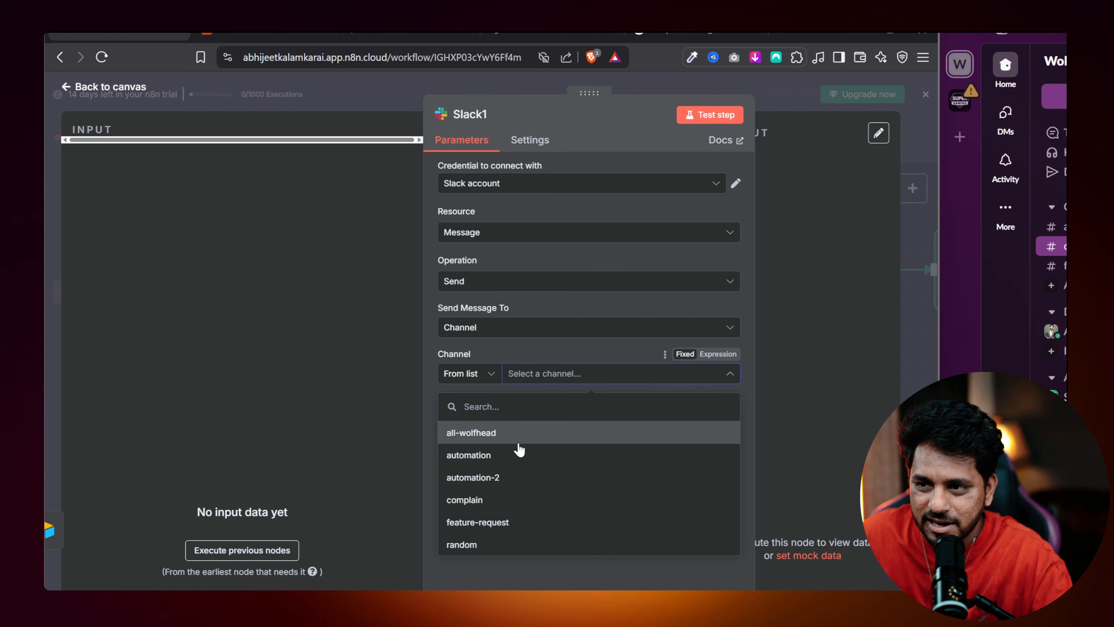
left_click(505, 522)
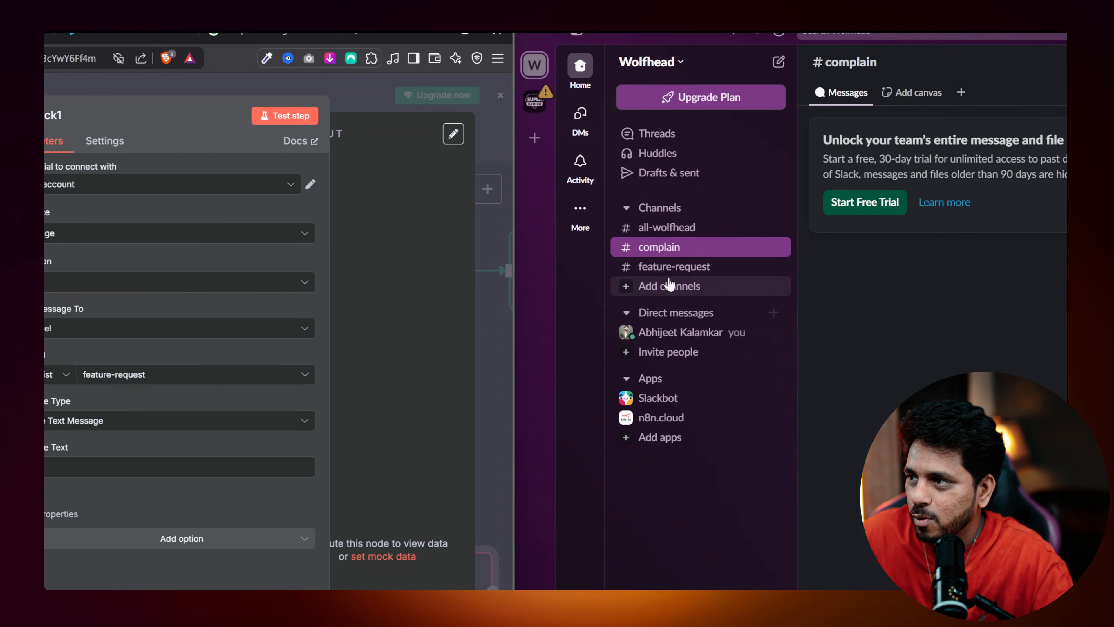
left_click(671, 266)
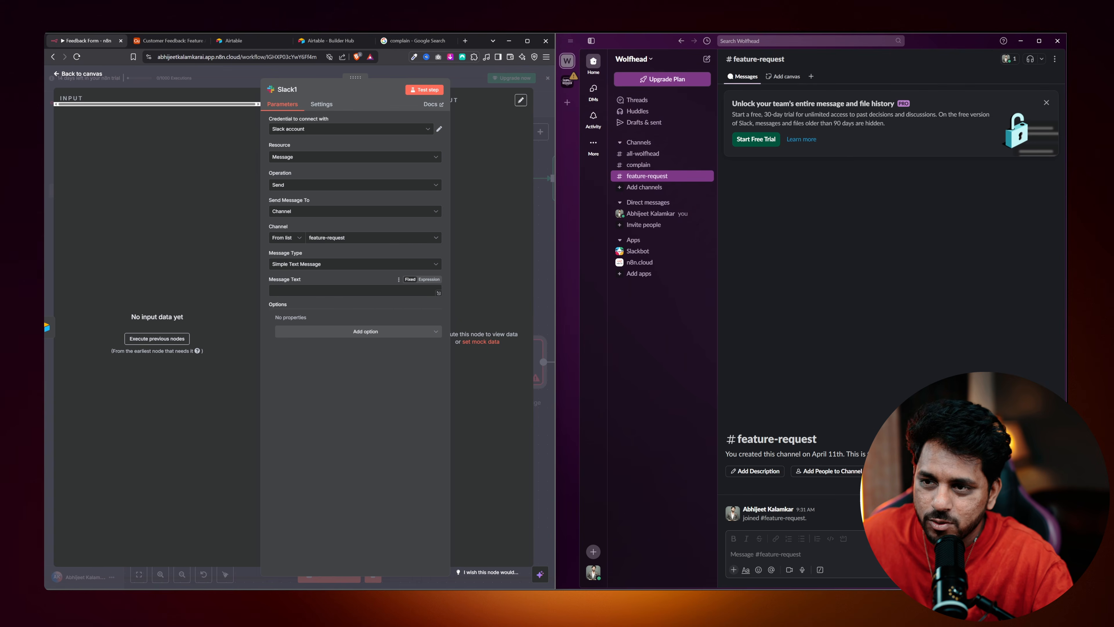
left_click(422, 88)
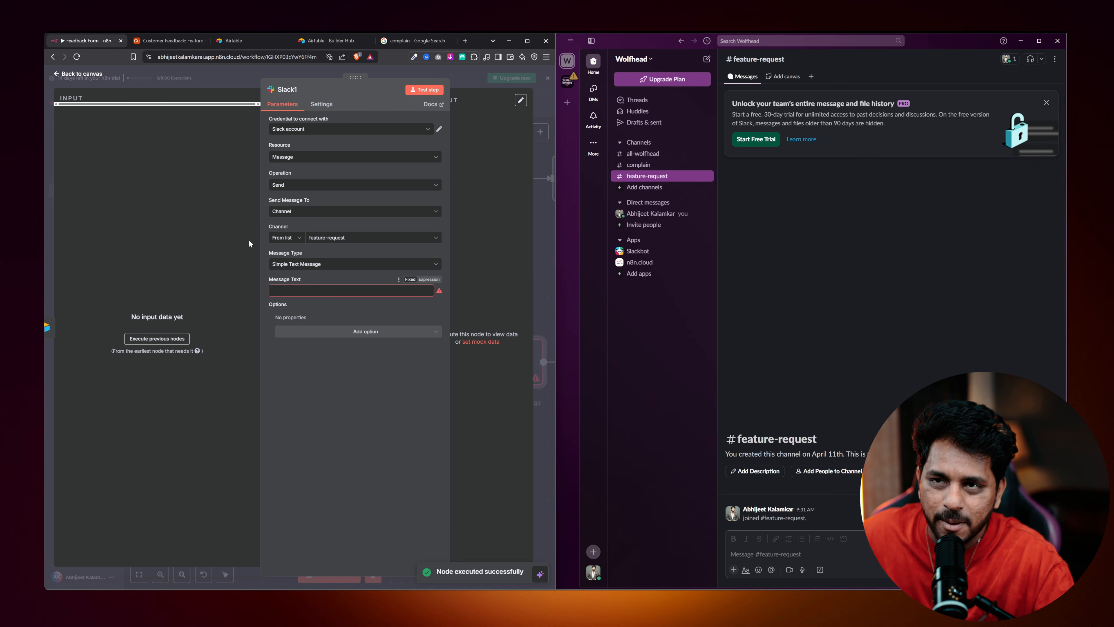
key("Escape")
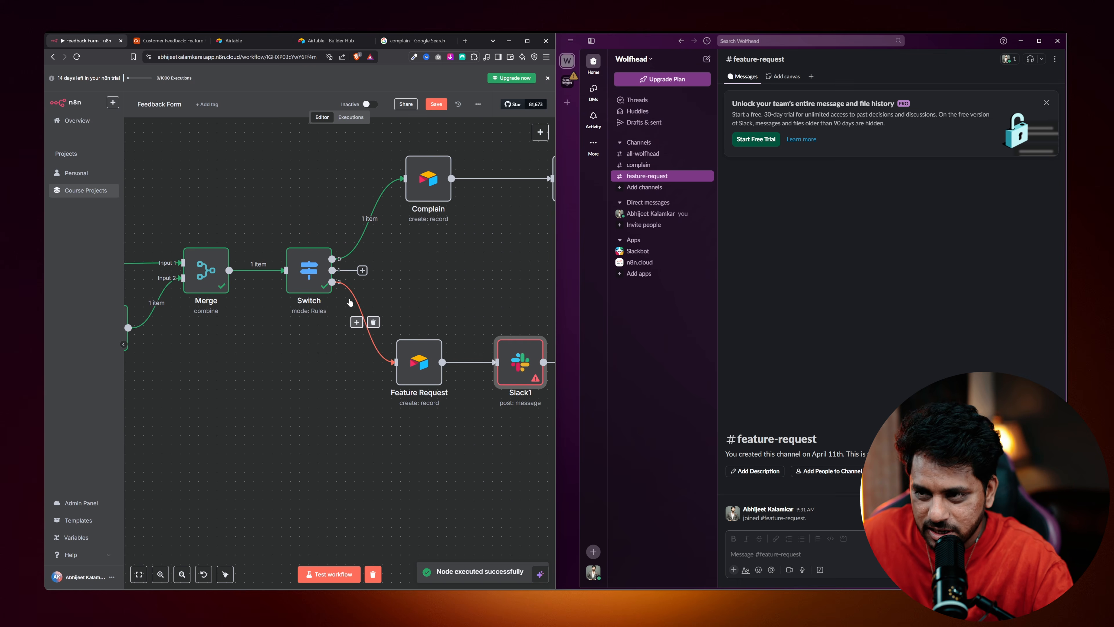
Run a test form submission with feedback 'can you add a new feature' through the Feature Request branch.
key("ctrl+Return")
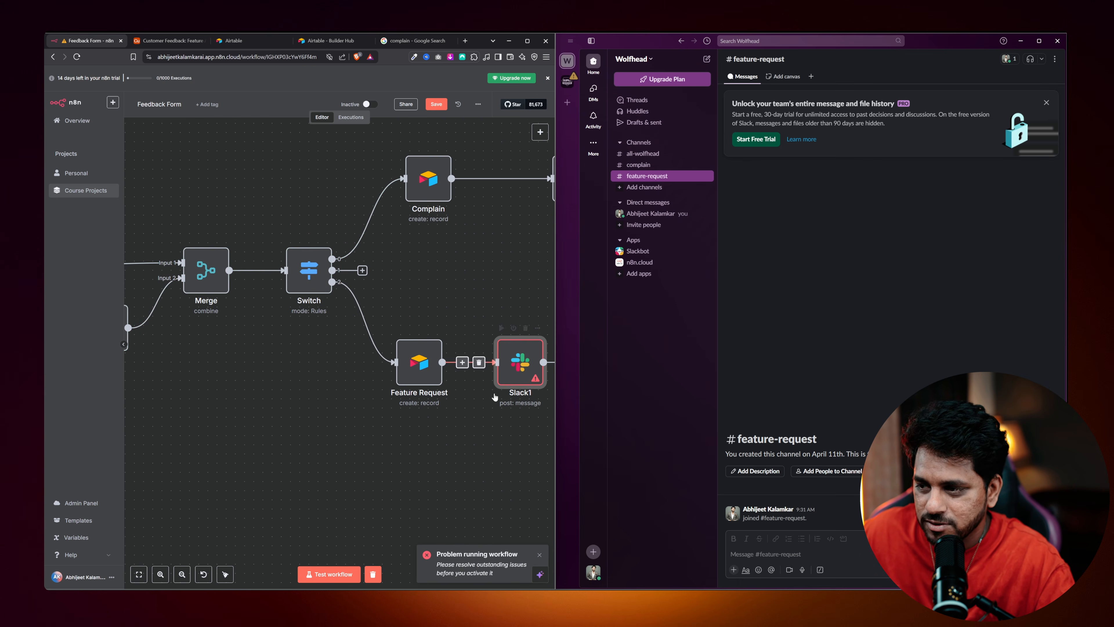
double_click(520, 362)
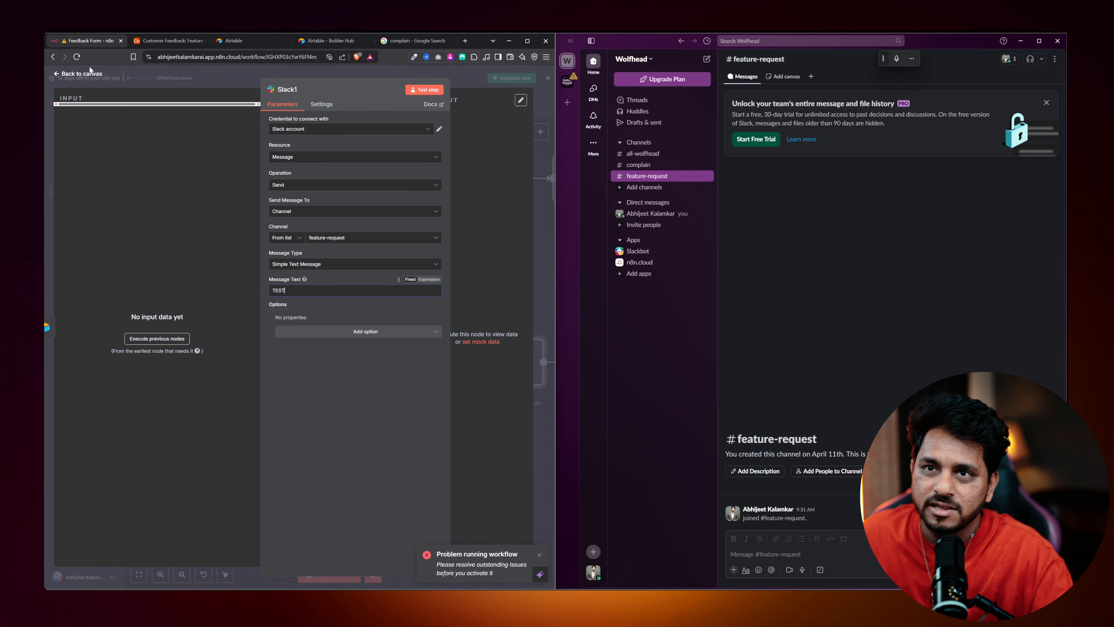
left_click(86, 74)
left_click(329, 574)
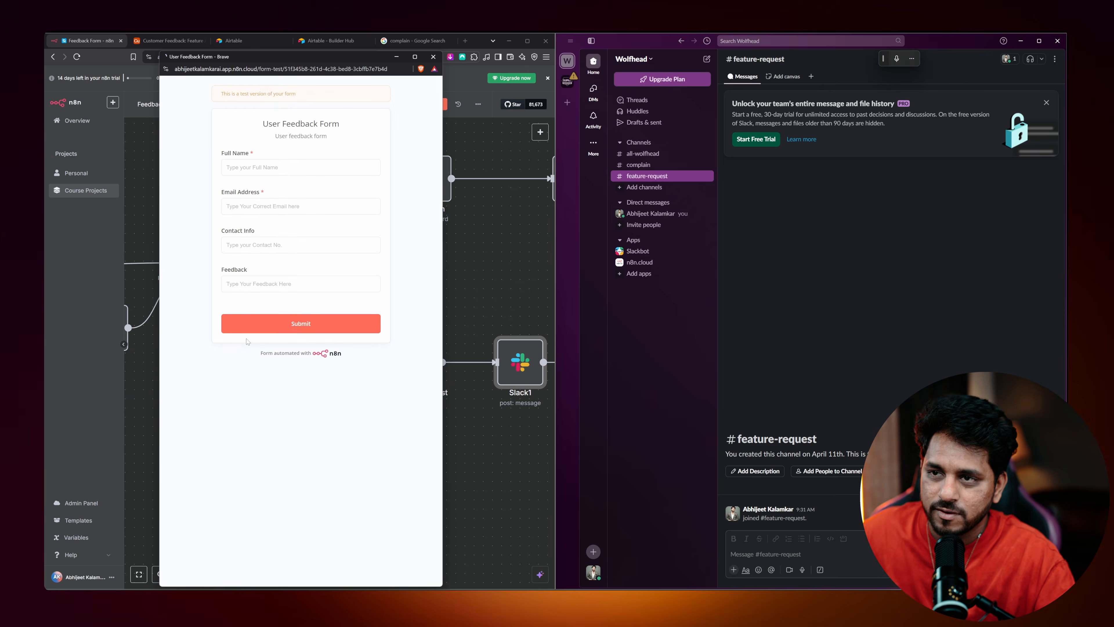
left_click(258, 168)
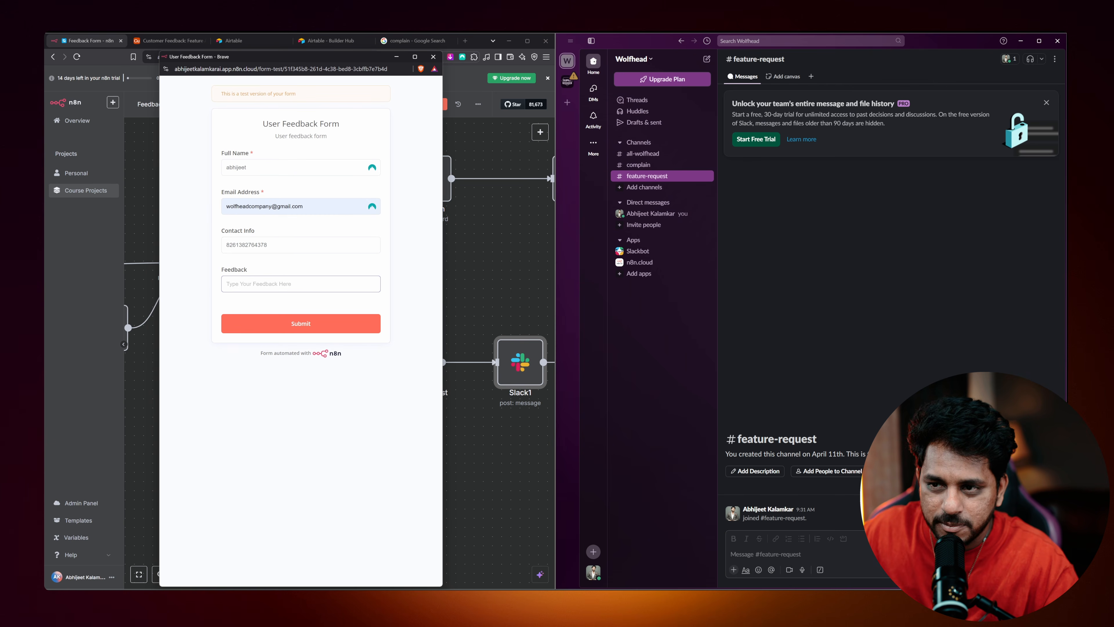
type("can you add a new feature")
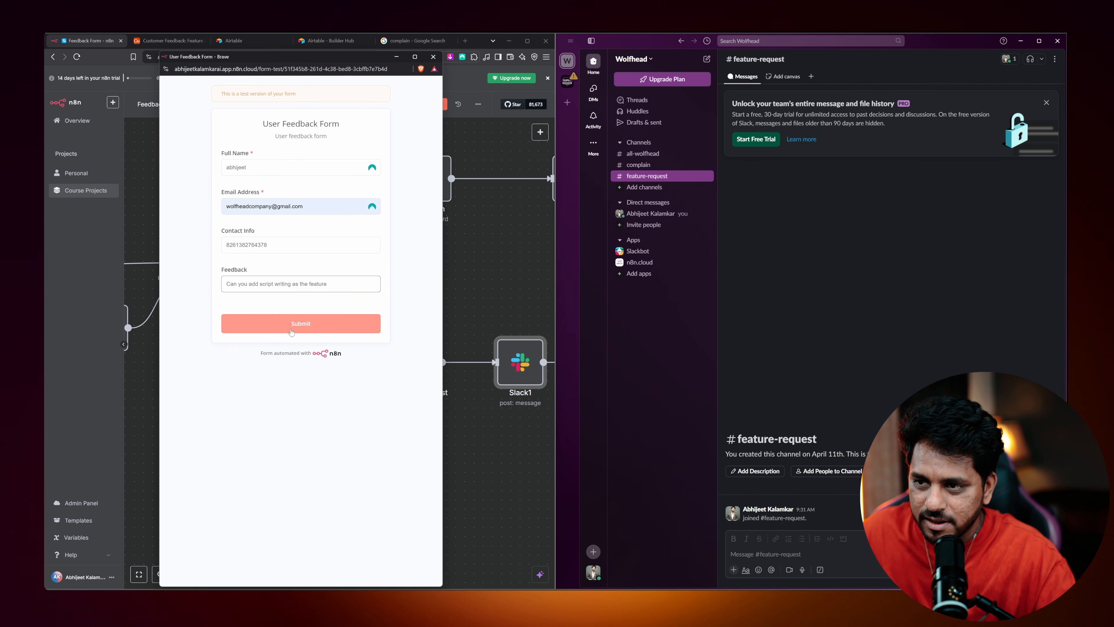
left_click(292, 329)
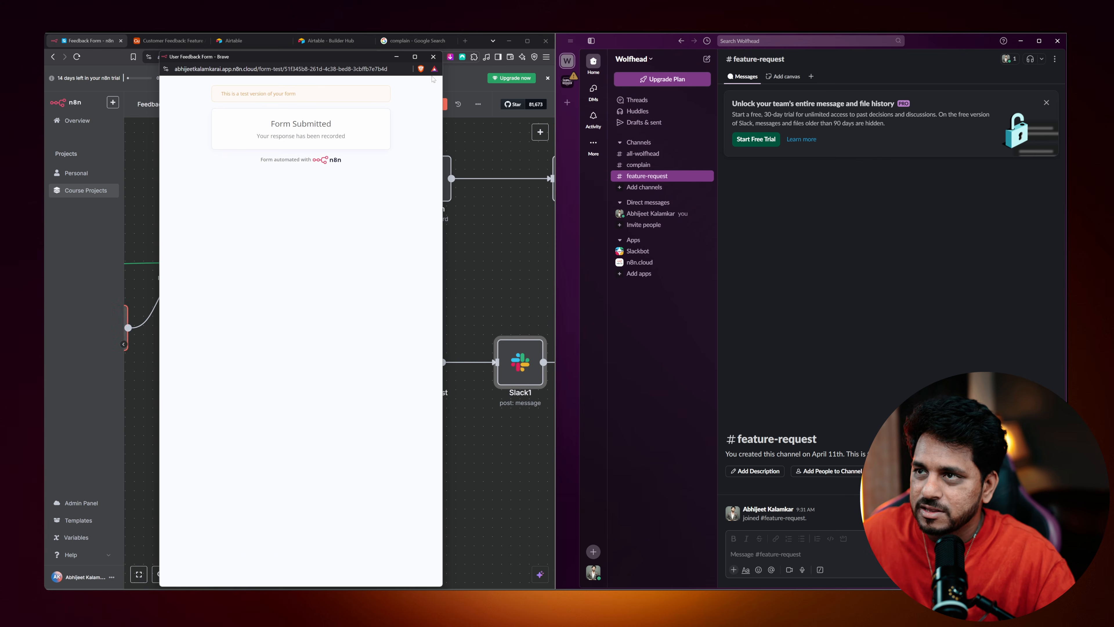
left_click(434, 57)
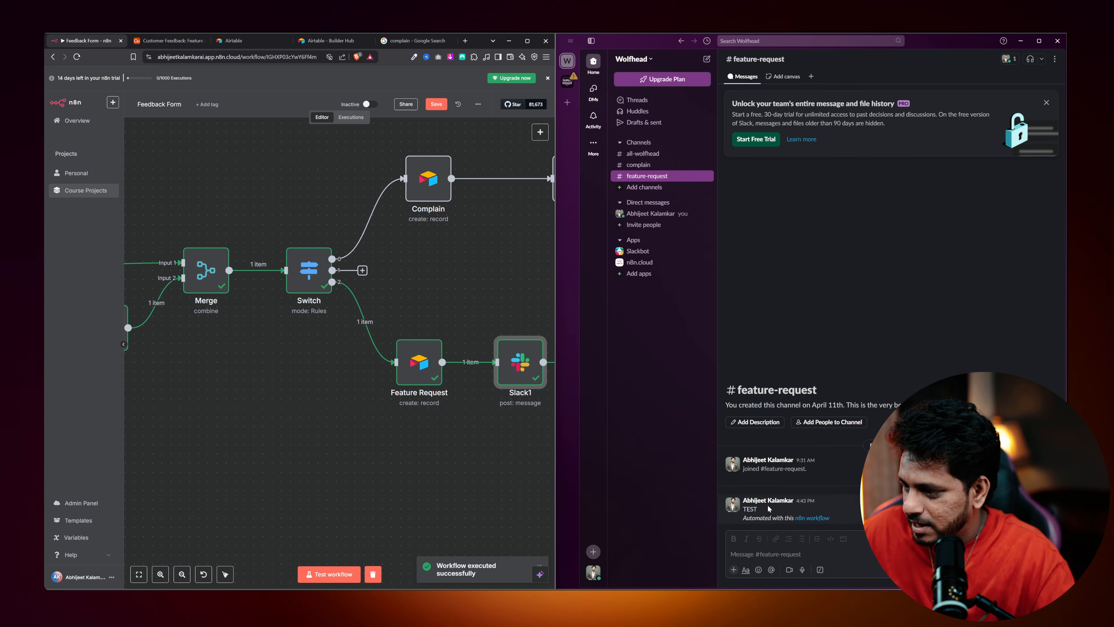
Replace Slack1's TEST message with the form's Feedback field and test the step.
double_click(519, 362)
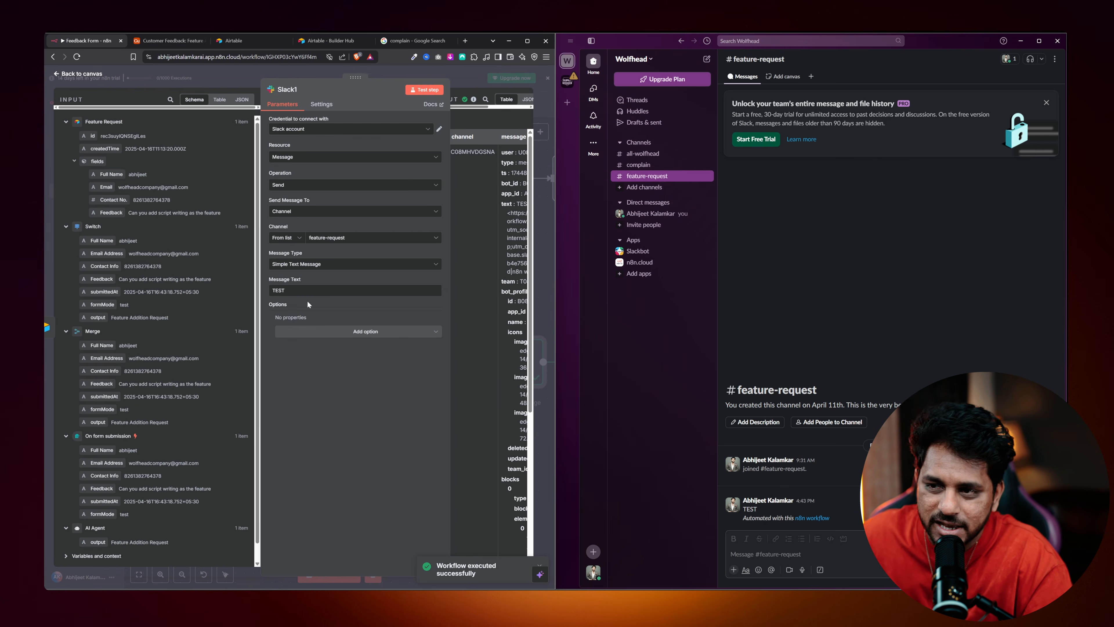
double_click(280, 290)
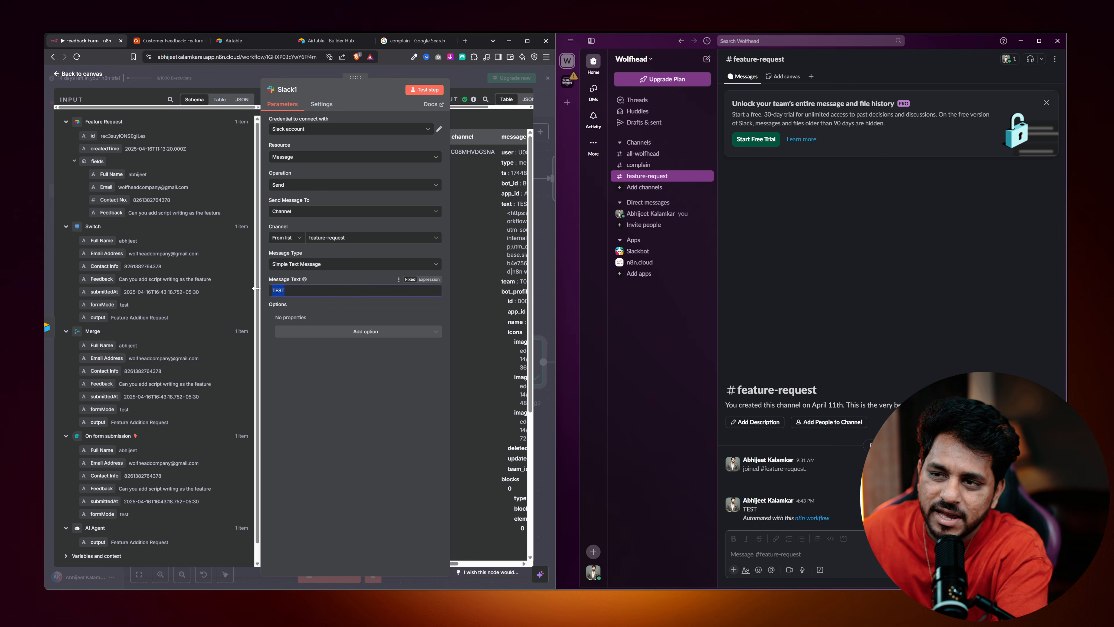
key("BackSpace")
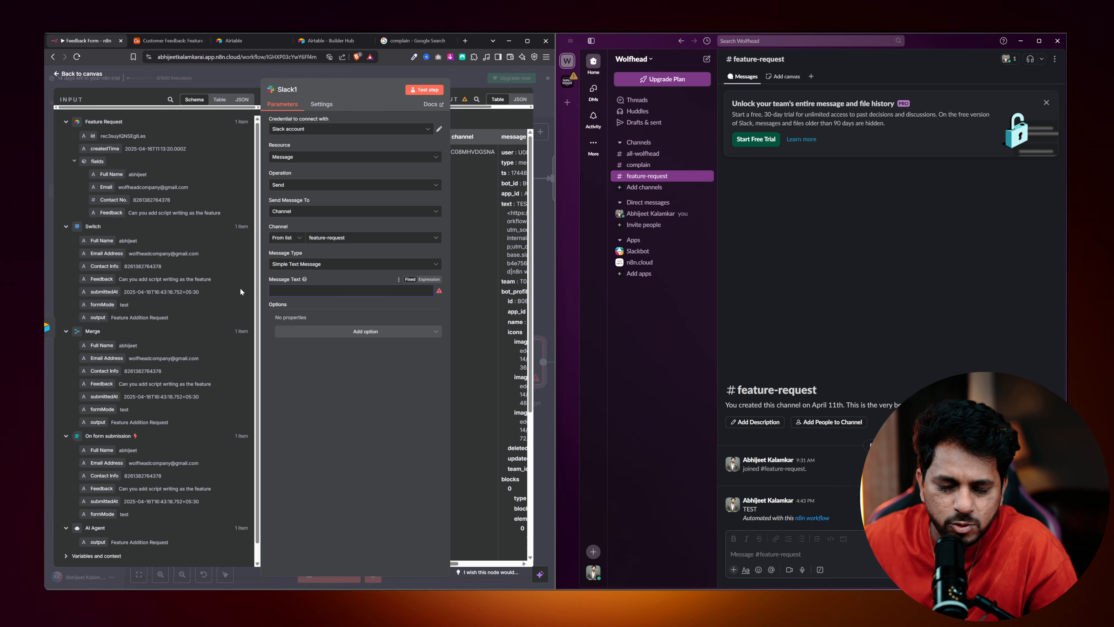
left_click_drag(100, 213, 307, 290)
left_click(424, 90)
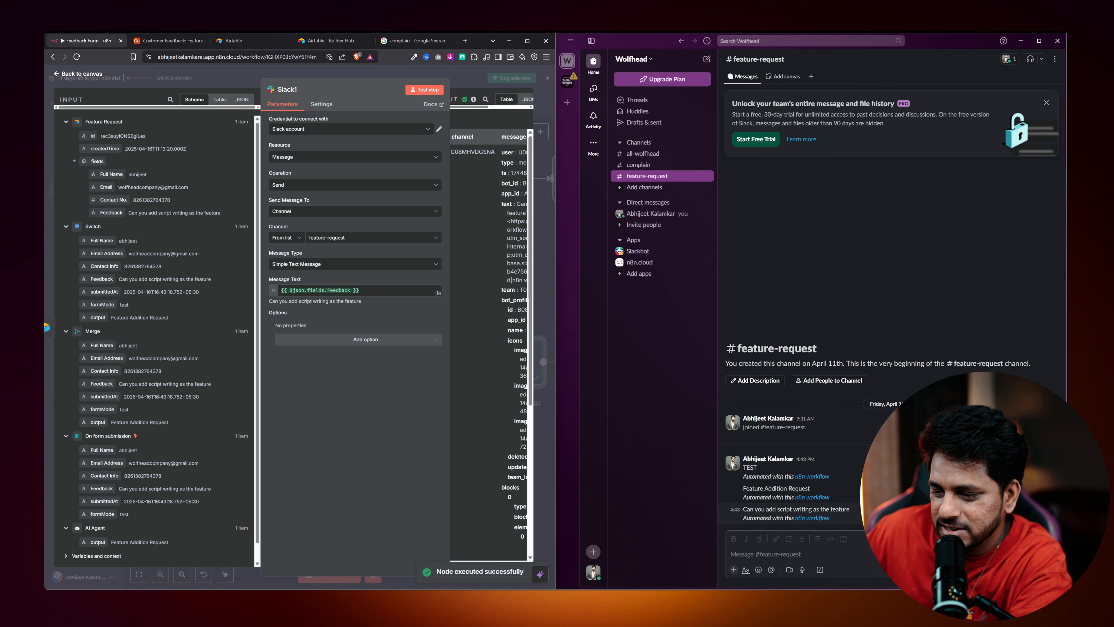
Stay on the n8n page, maximize the browser, and return to the canvas.
left_click(545, 40)
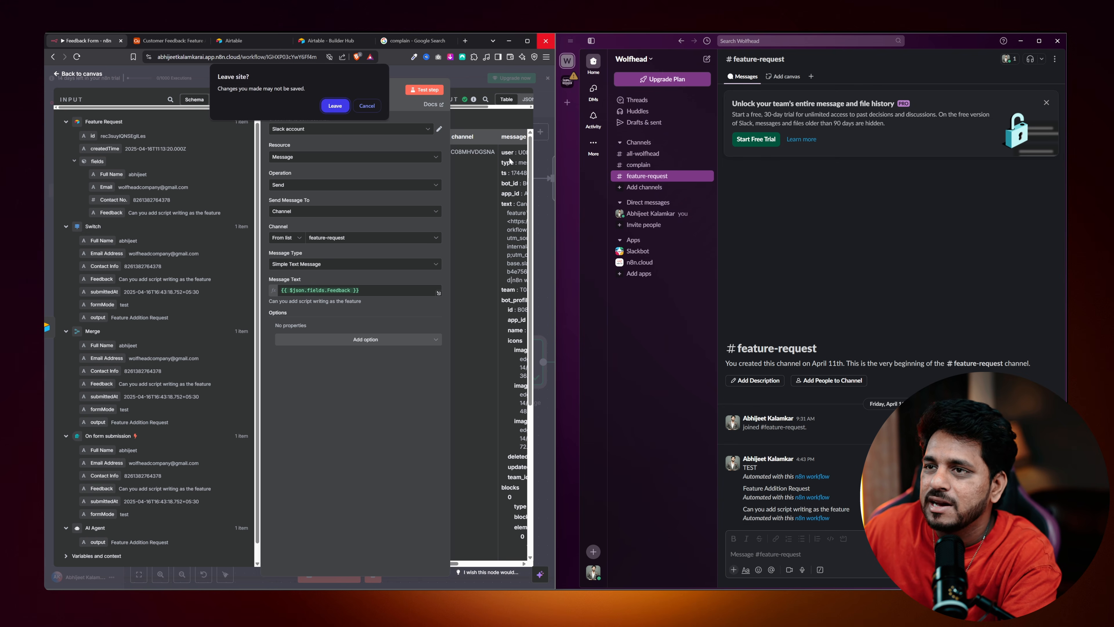
left_click(368, 106)
left_click(528, 41)
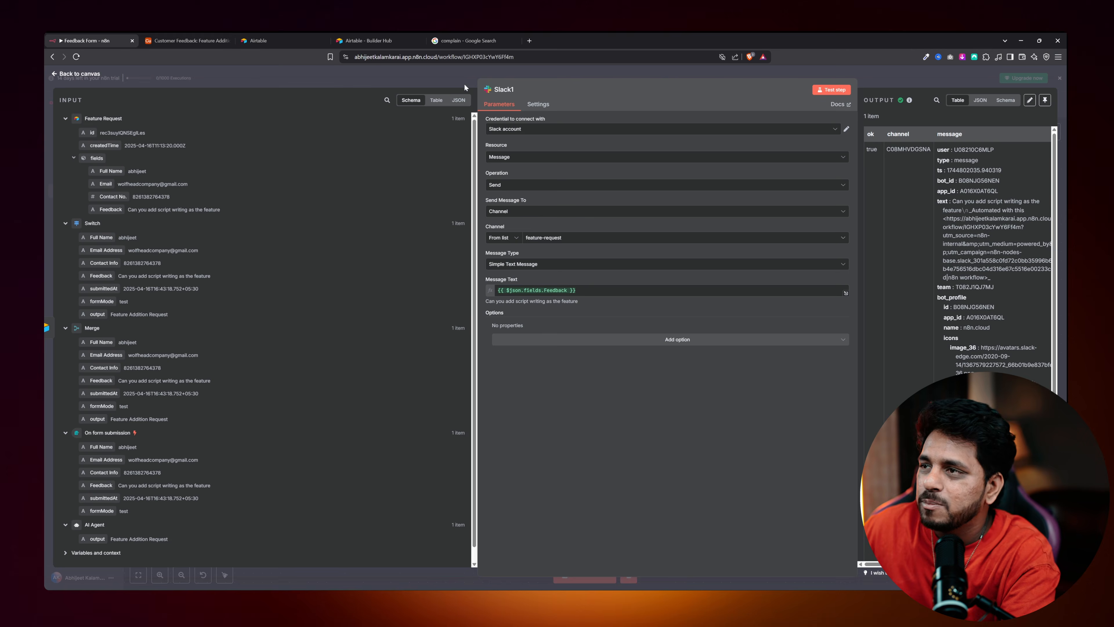
left_click(94, 74)
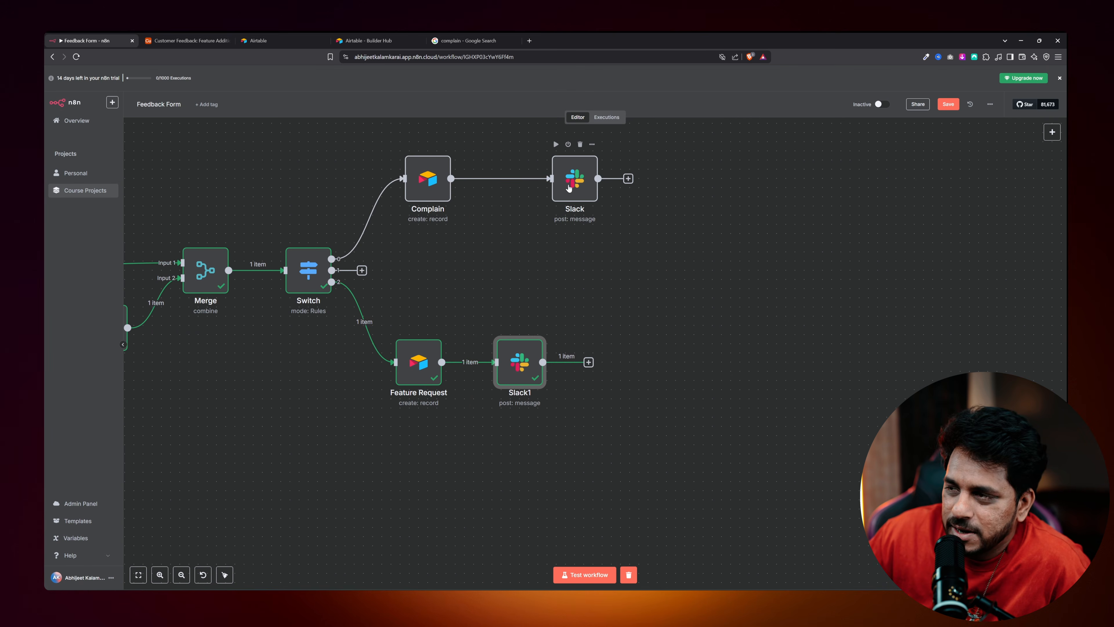
Align the Slack node above Slack1, add a Gmail 'Send a message' step after it, and create a new credential.
left_click_drag(573, 186, 519, 182)
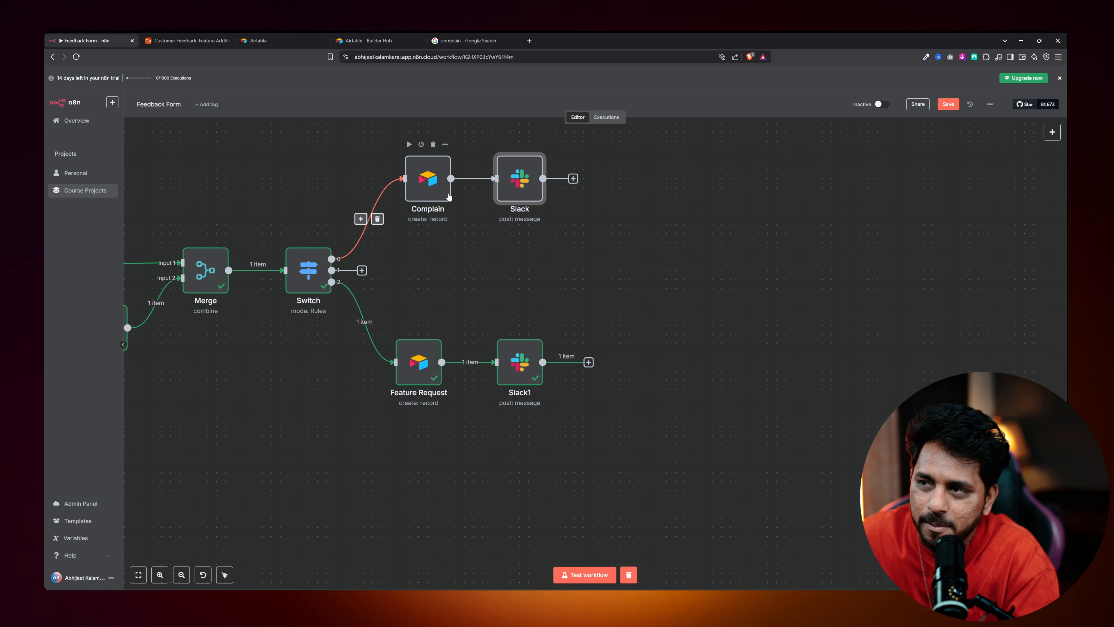
left_click(572, 179)
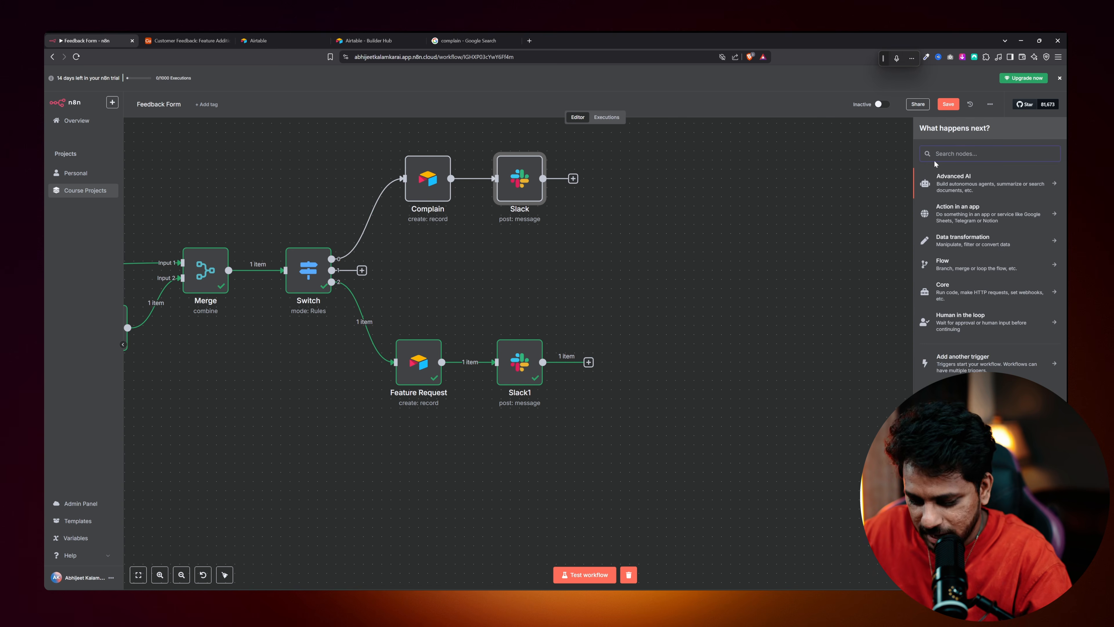
scroll(955, 222, "down", 2)
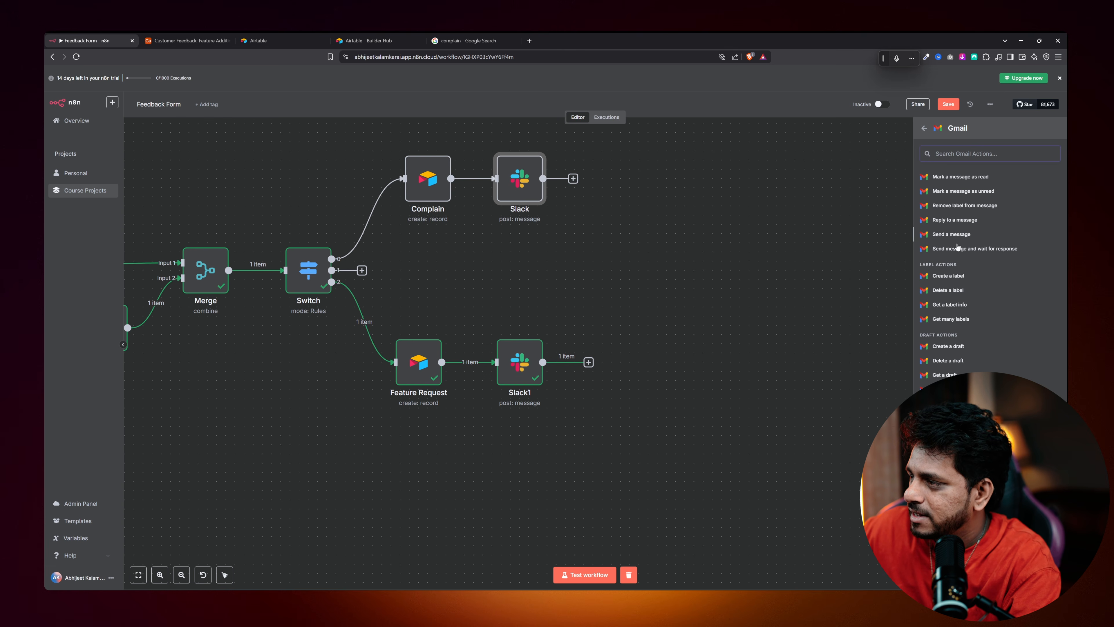
scroll(956, 206, "up", 2)
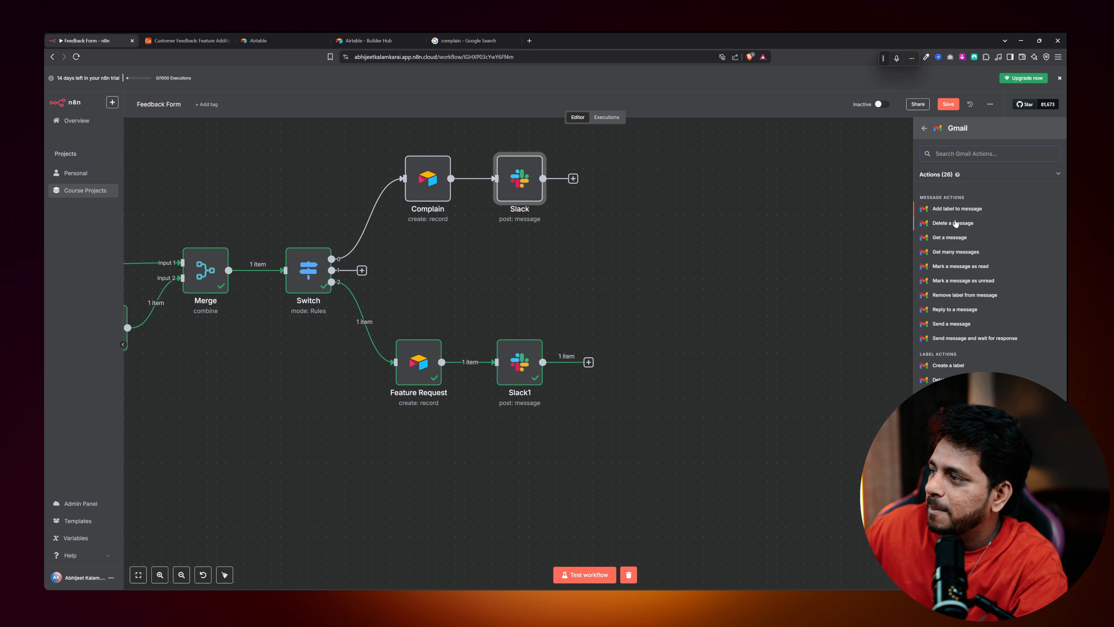
left_click(950, 324)
left_click(530, 144)
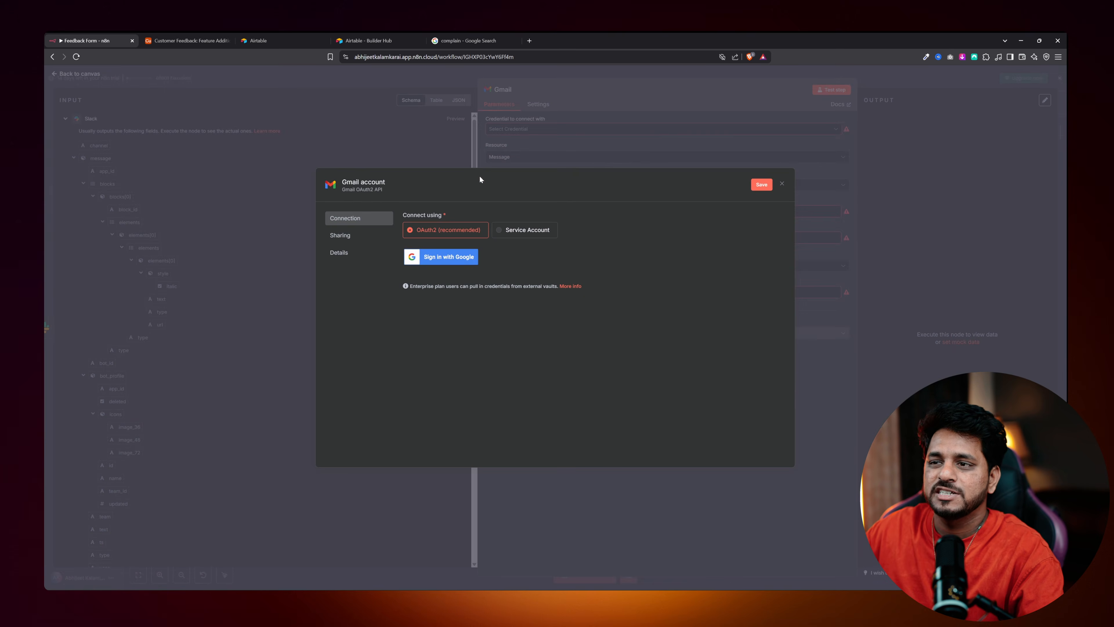
Sign in with the Google account, grant n8n Gmail access, and close the credential dialog.
left_click(442, 254)
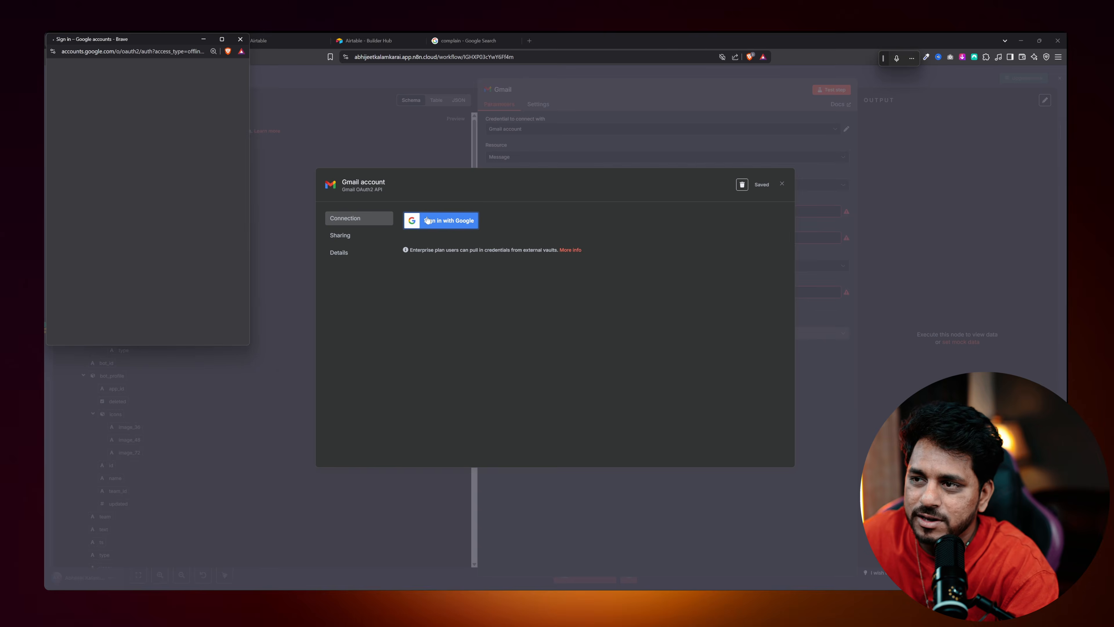
left_click(119, 180)
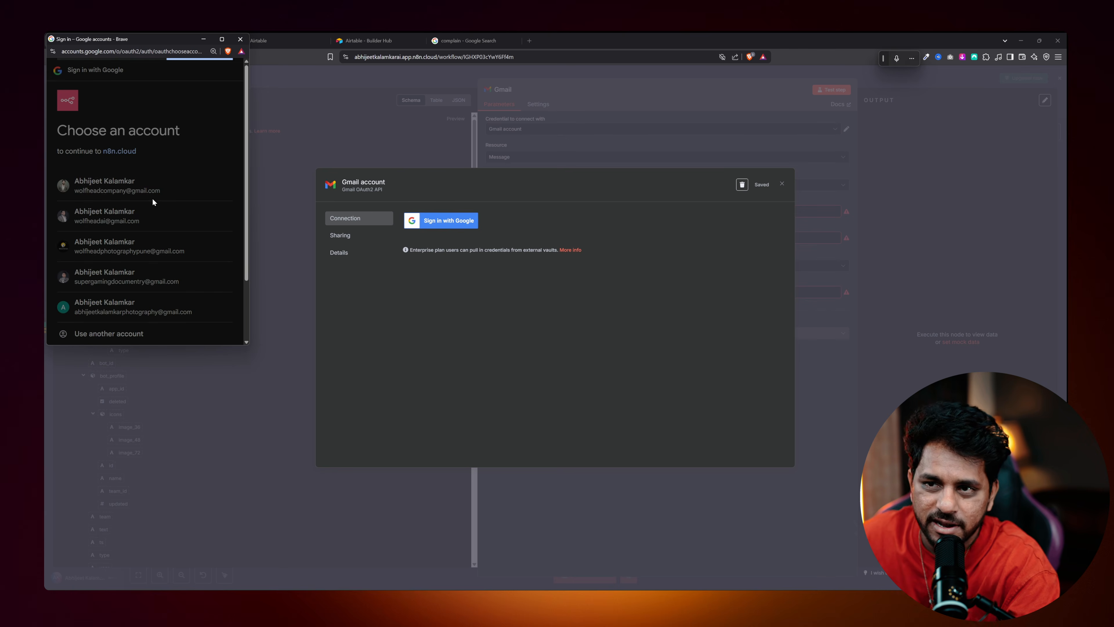
scroll(187, 251, "down", 5)
left_click(184, 299)
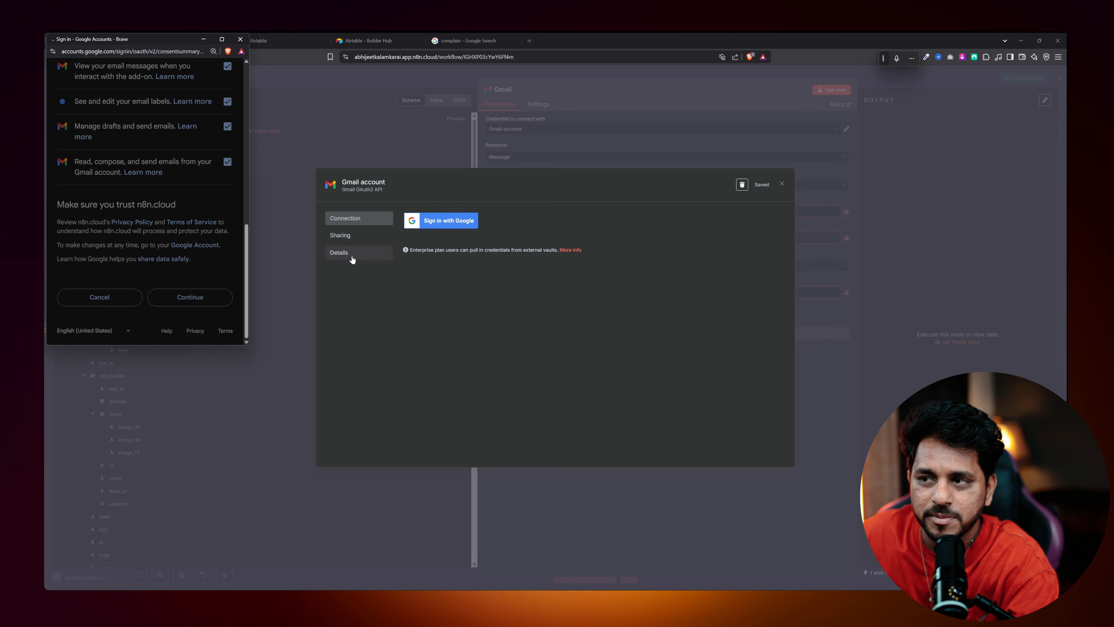
left_click(240, 38)
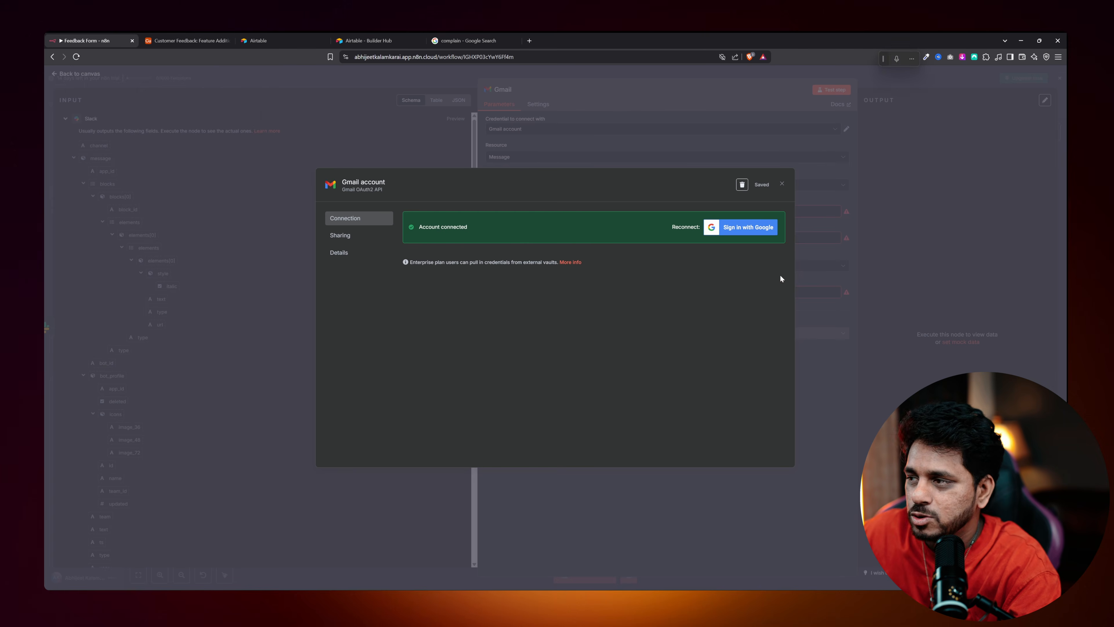
left_click(780, 185)
left_click(535, 157)
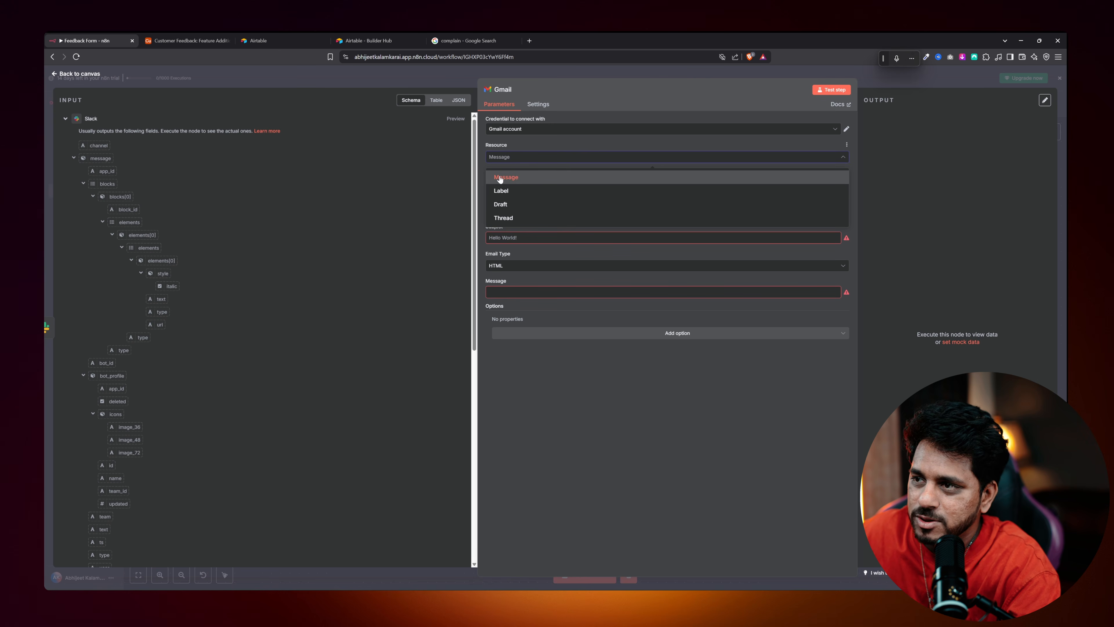
Set Gmail to Message / Send with the Merge Email Address as recipient.
left_click(523, 178)
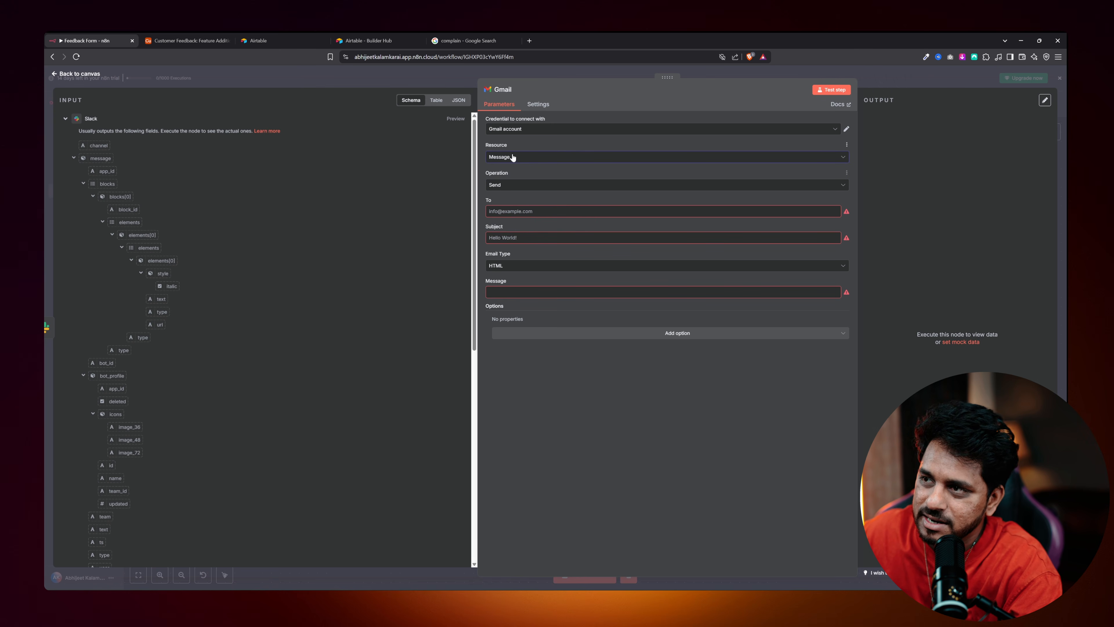
left_click(512, 184)
left_click(496, 184)
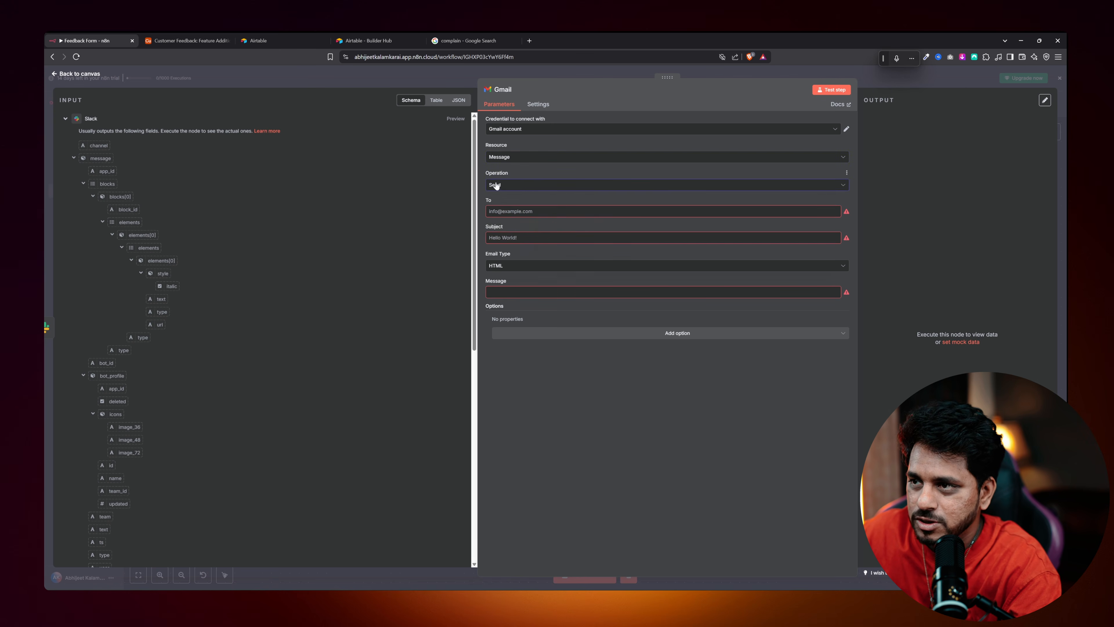
left_click(540, 212)
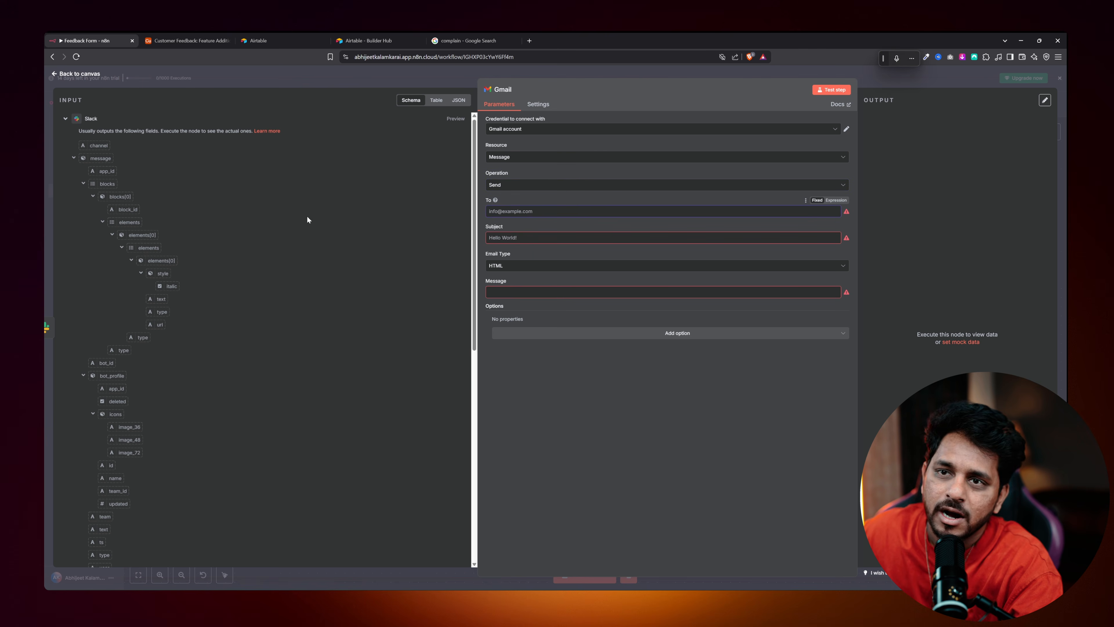
left_click(64, 120)
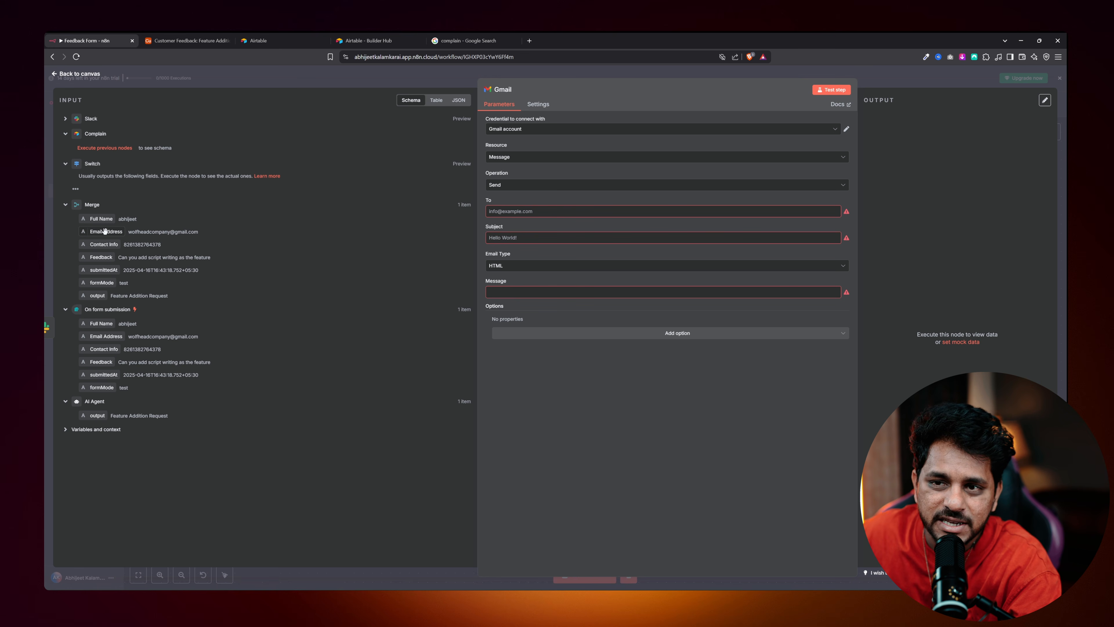
left_click_drag(104, 230, 505, 213)
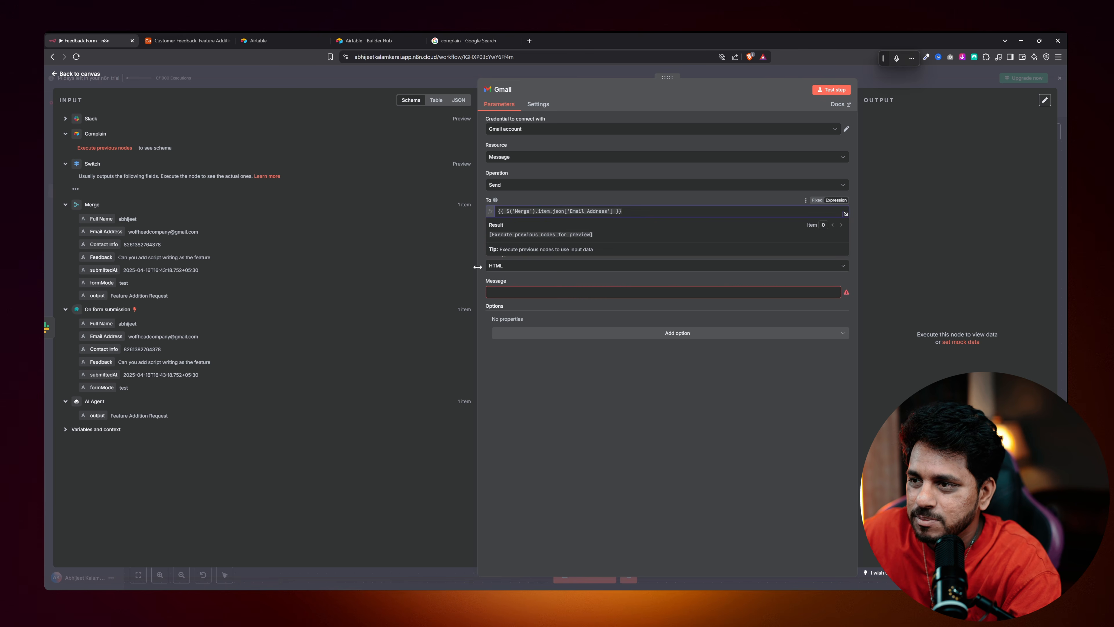
left_click(538, 276)
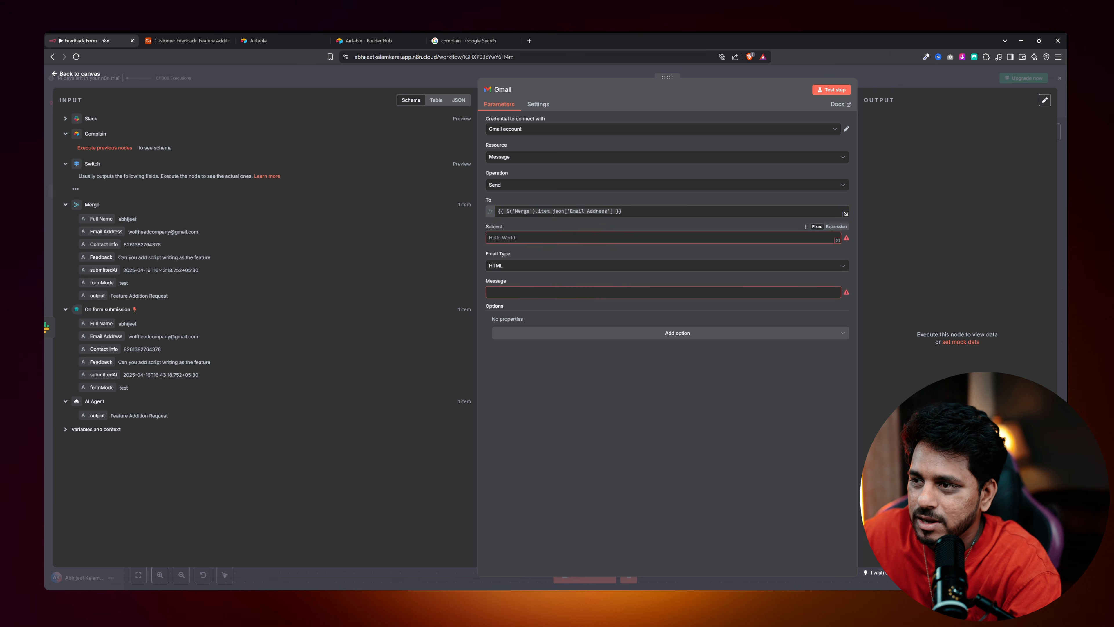
Set subject 'Hey, We have Taken your Complain in Notice', Text format, and message 'Hey' plus Full Name.
left_click(521, 238)
type("Hey, We")
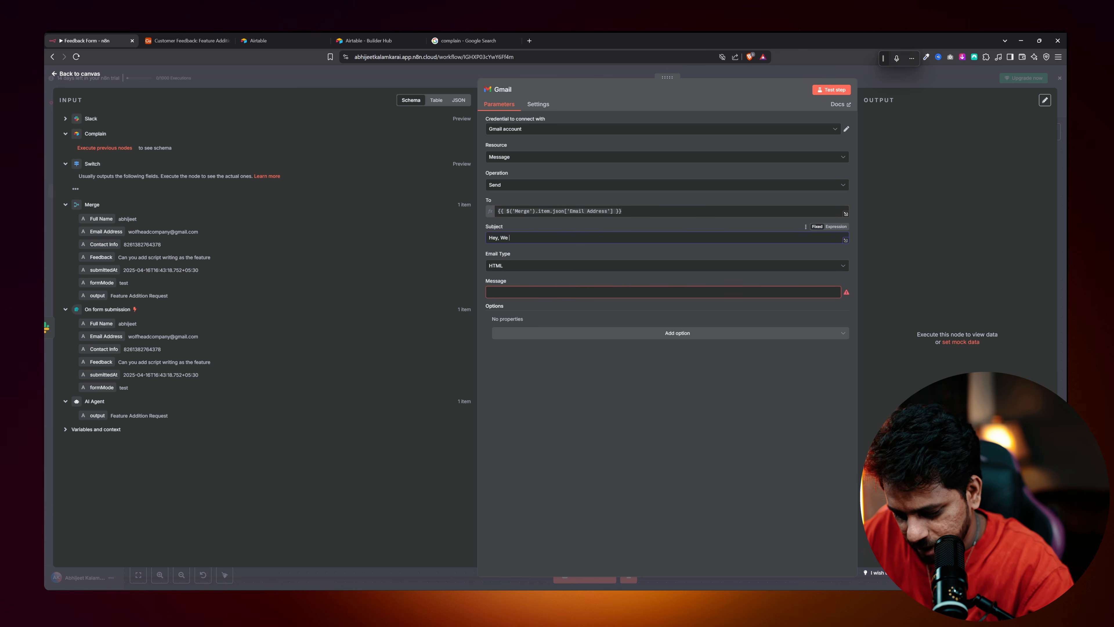
type(" have Taken y")
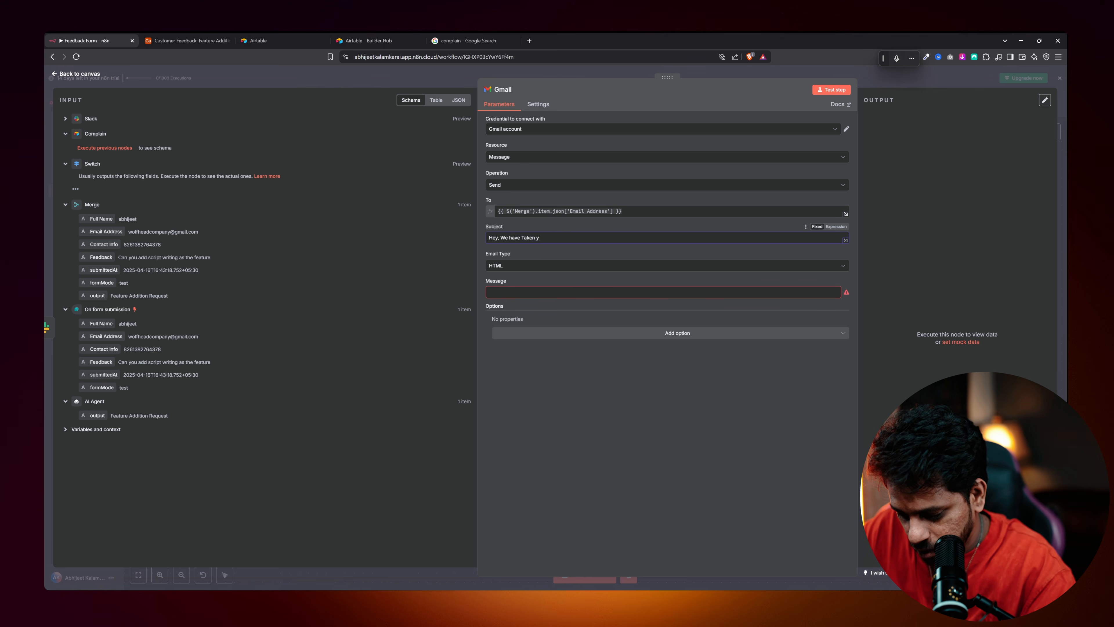
type("our Complain in Notice")
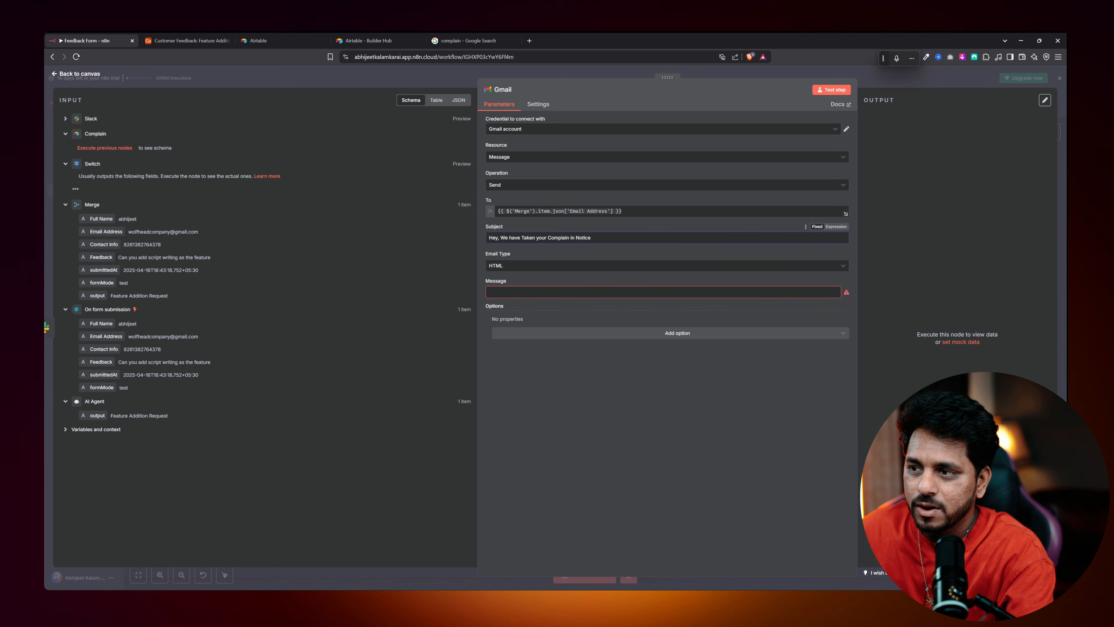
left_click(500, 266)
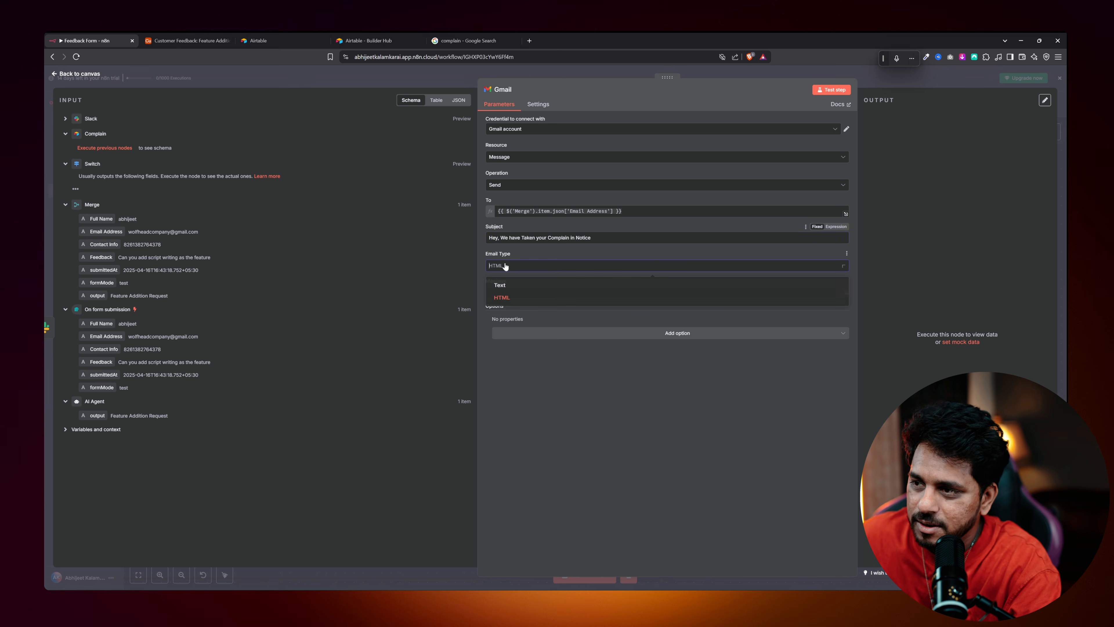
left_click(518, 289)
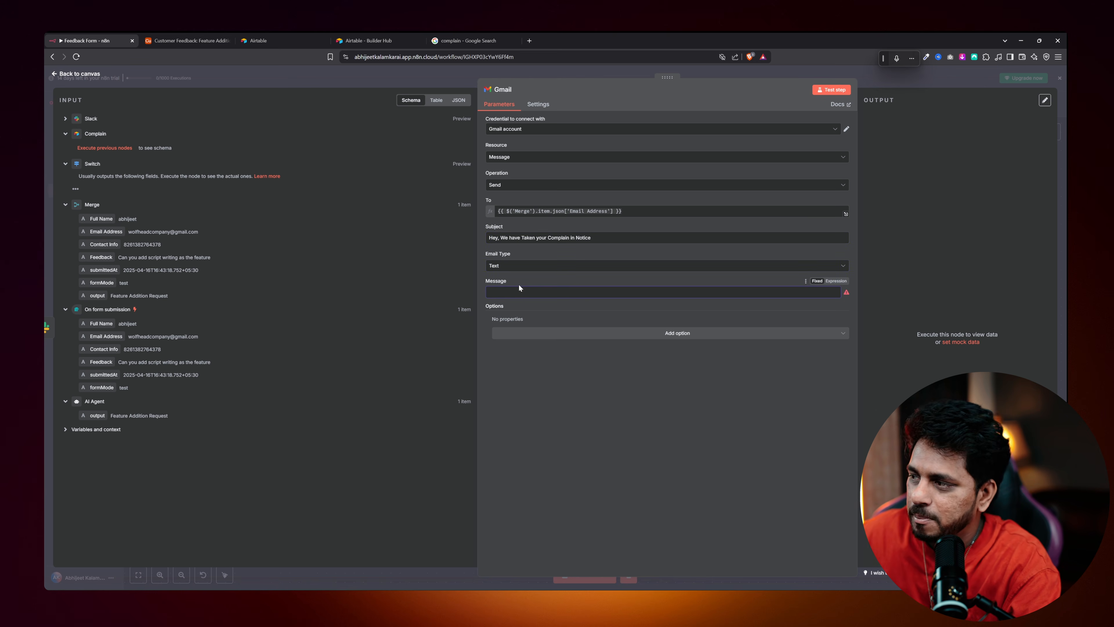
type("Hey")
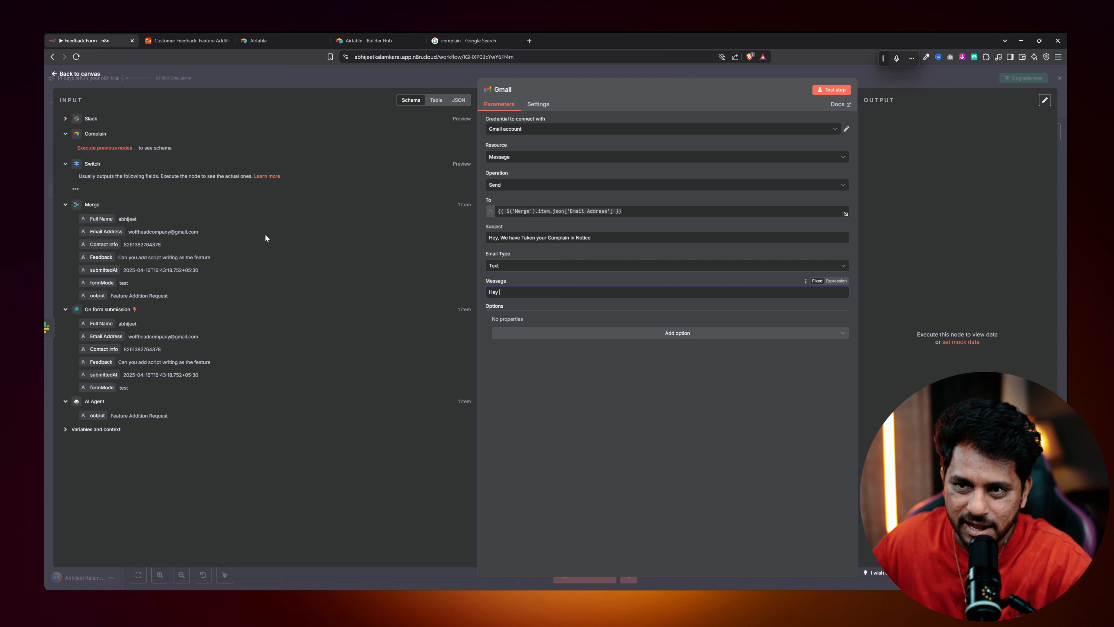
left_click_drag(104, 218, 511, 293)
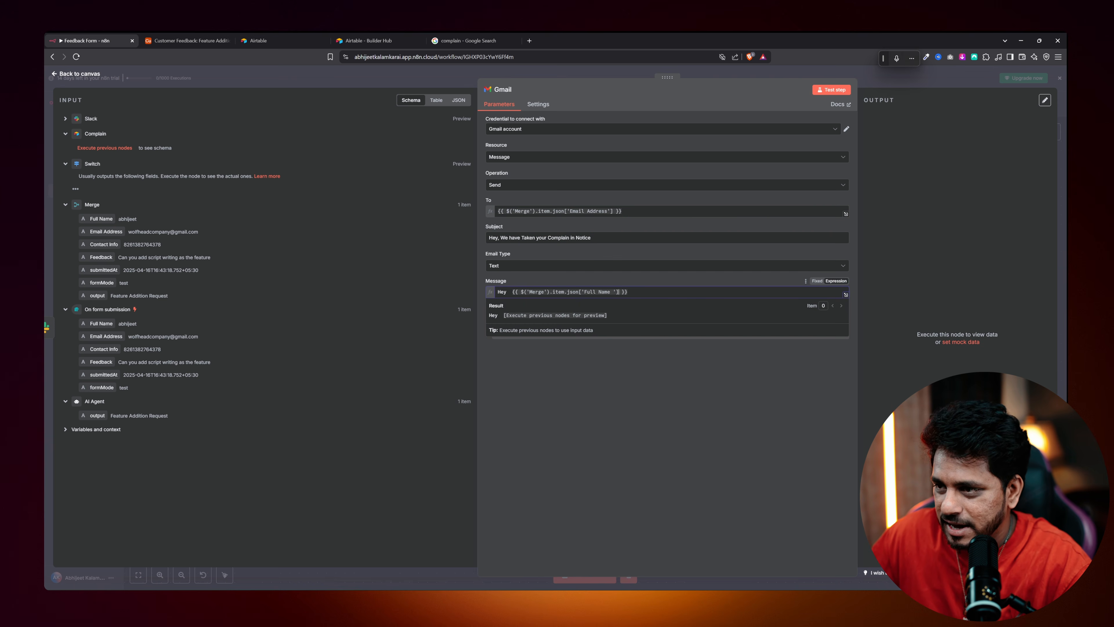
key("Return")
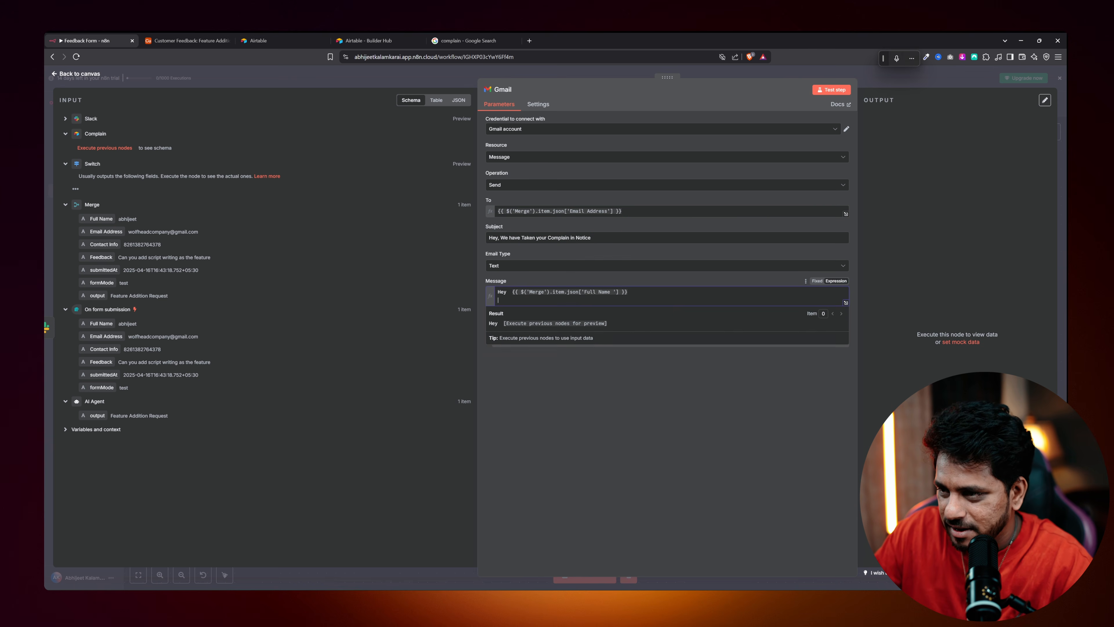
left_click(846, 302)
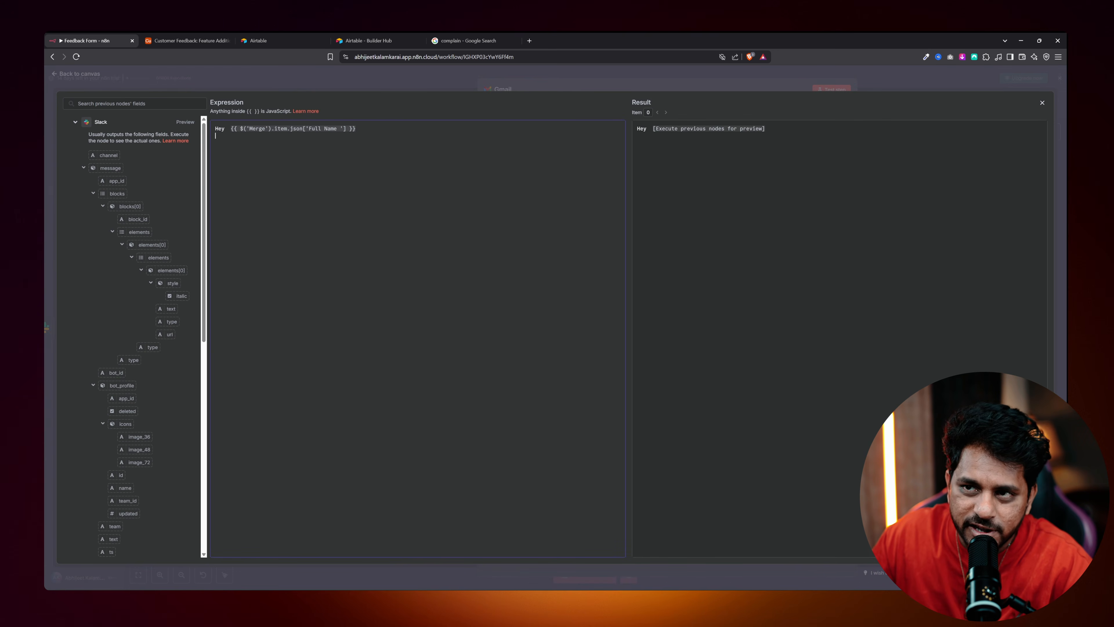
Finish the body saying the team is working on the complaint, ending with 'Thank you', then return to the canvas.
type("We have already taken your complaint into")
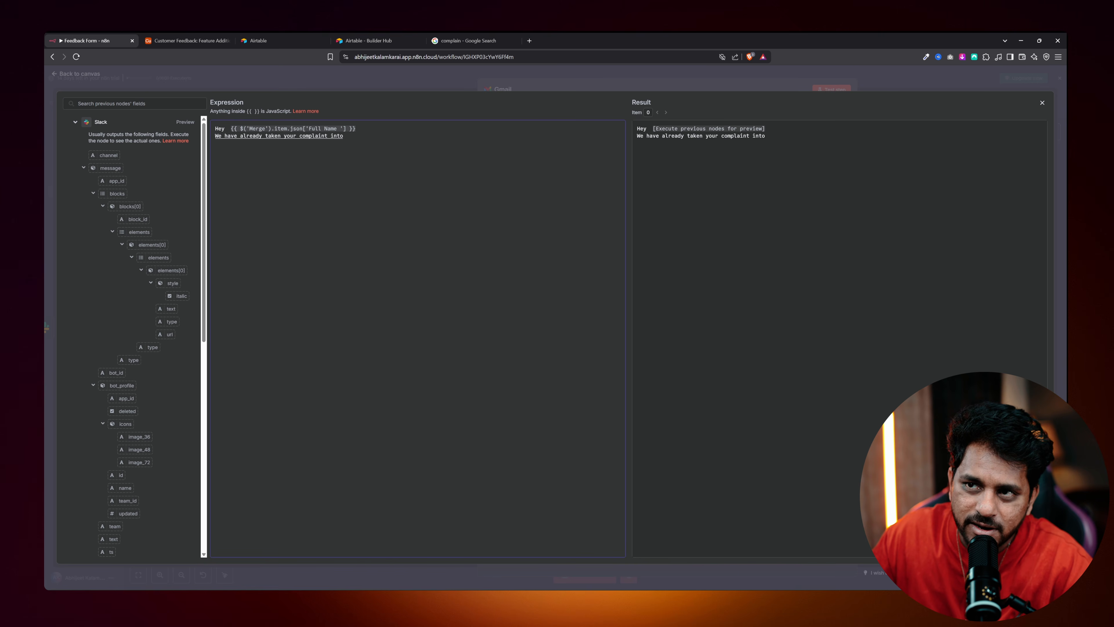
type(" notice and our team is working on to it")
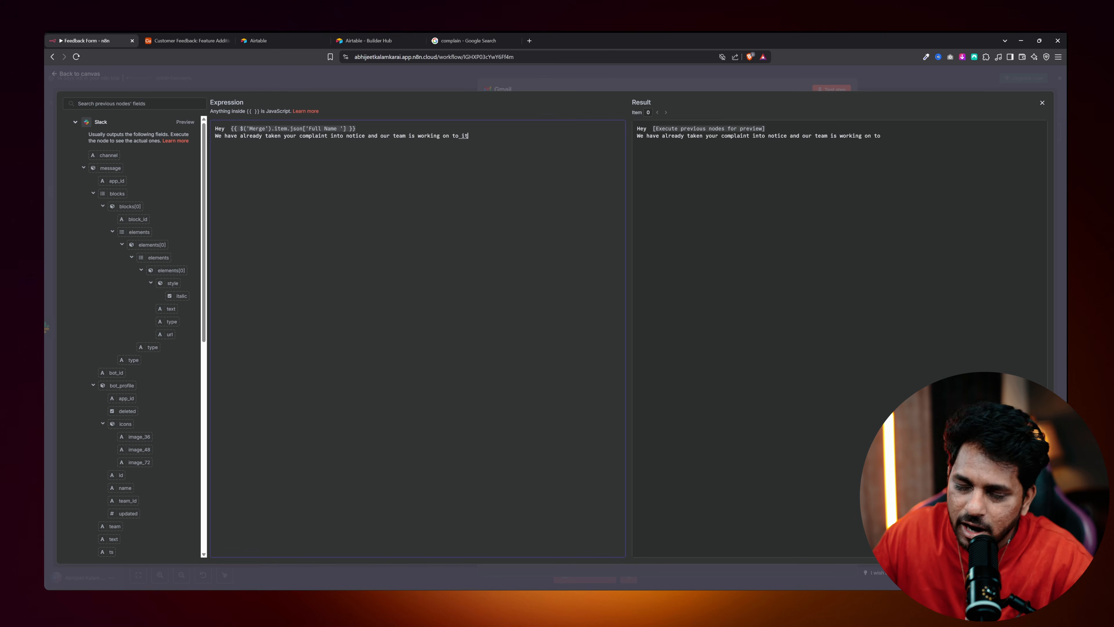
type(" and we shall get back to you")
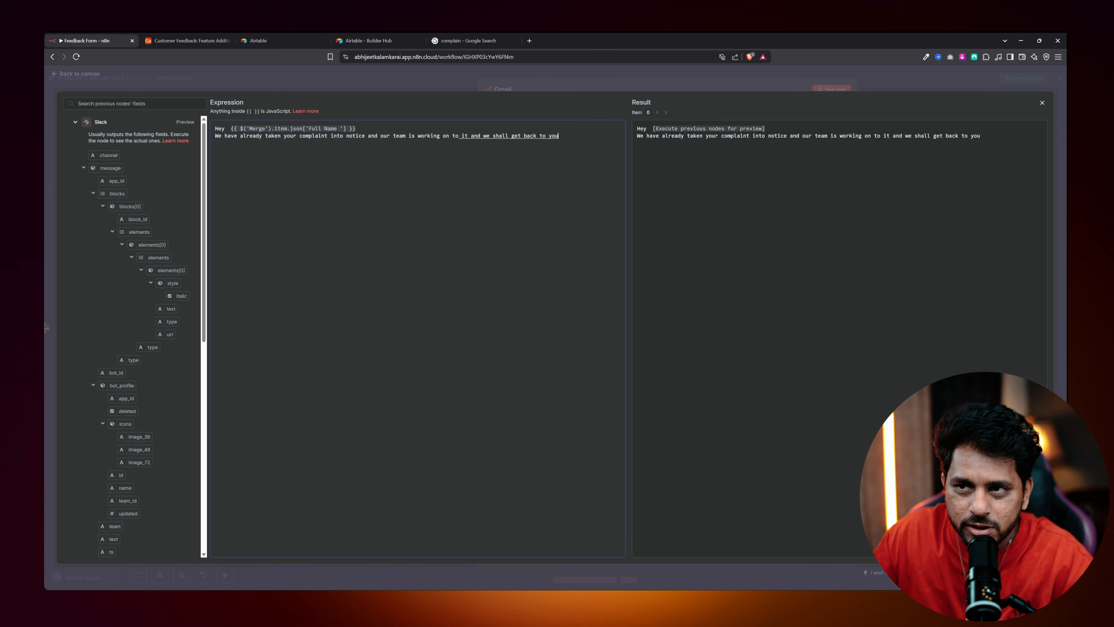
type(" on what the exact update is")
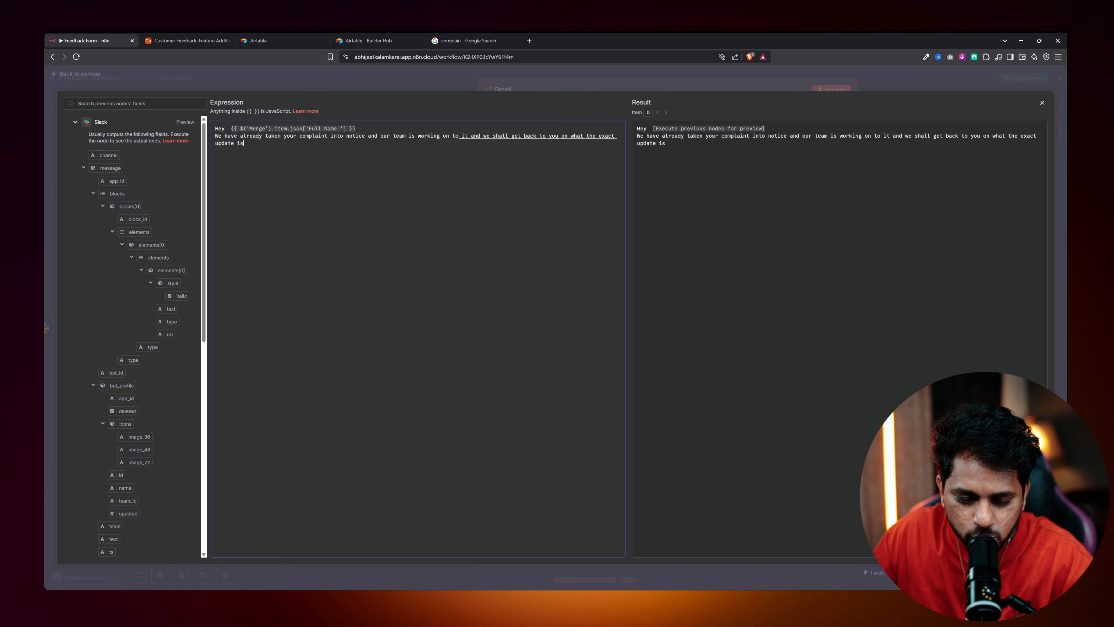
type(" thank you so much for bringing this into our notice.")
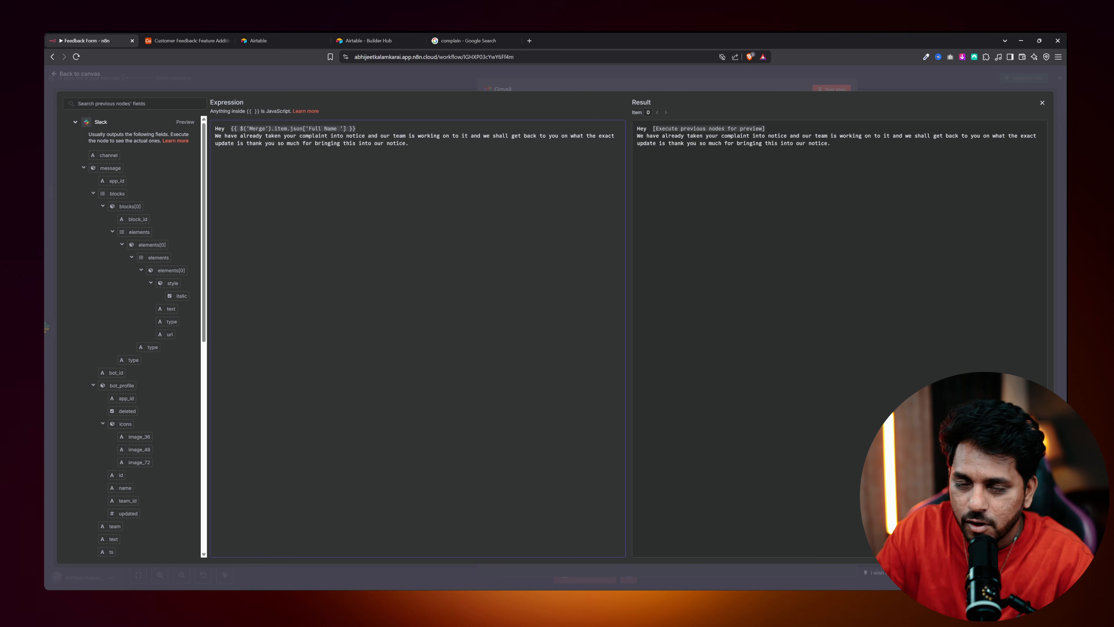
type(" We really value our customers")
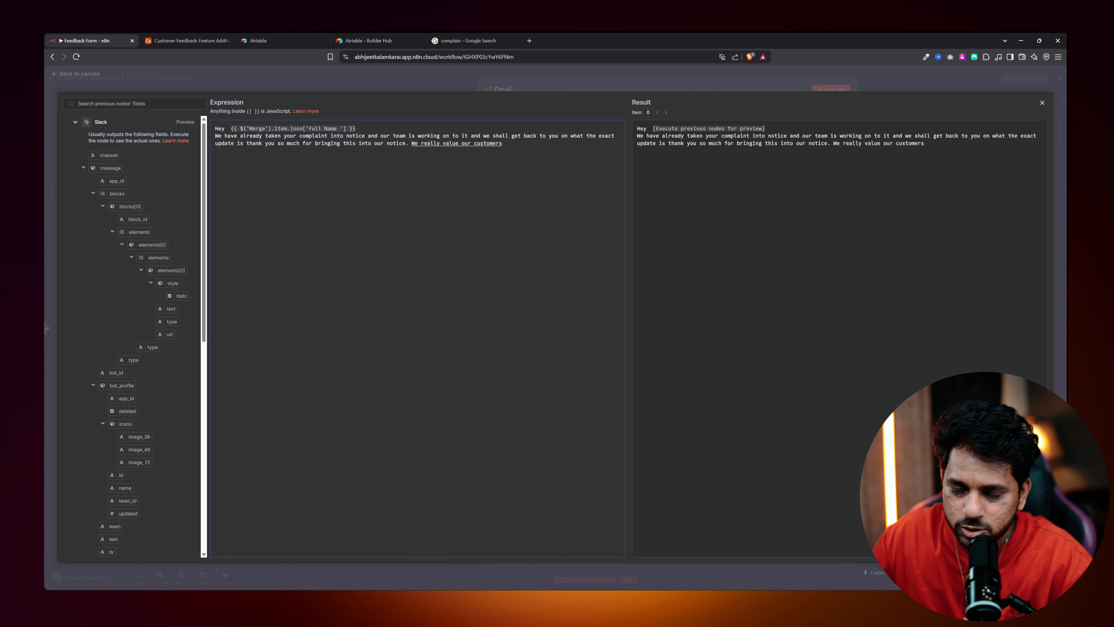
type(" and so your complaints and feedback")
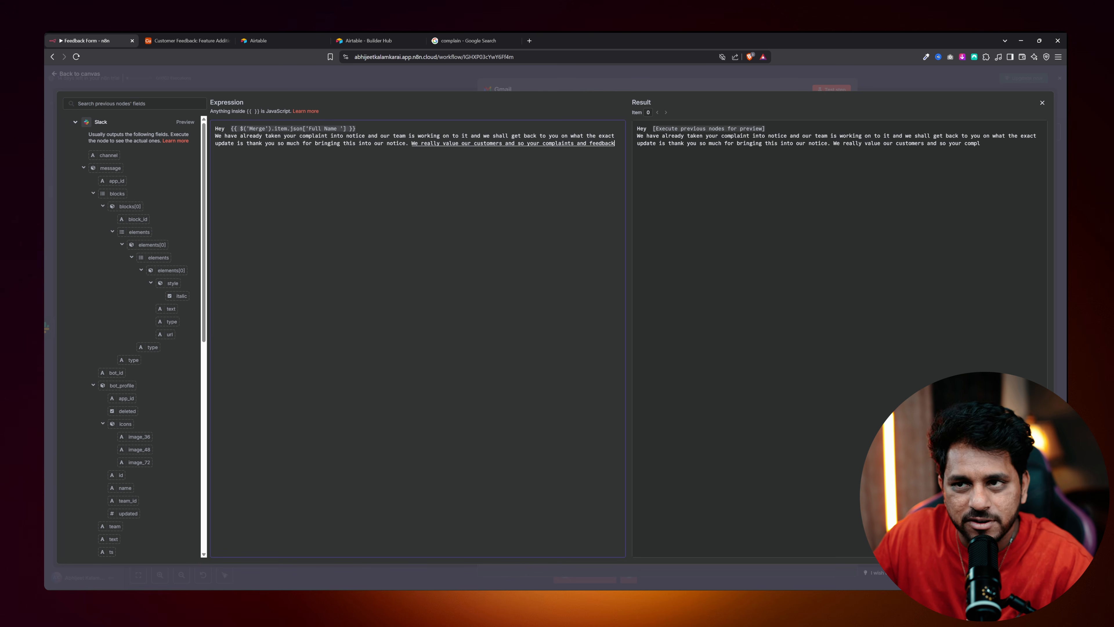
type("s matter a lot.  We should update you asap")
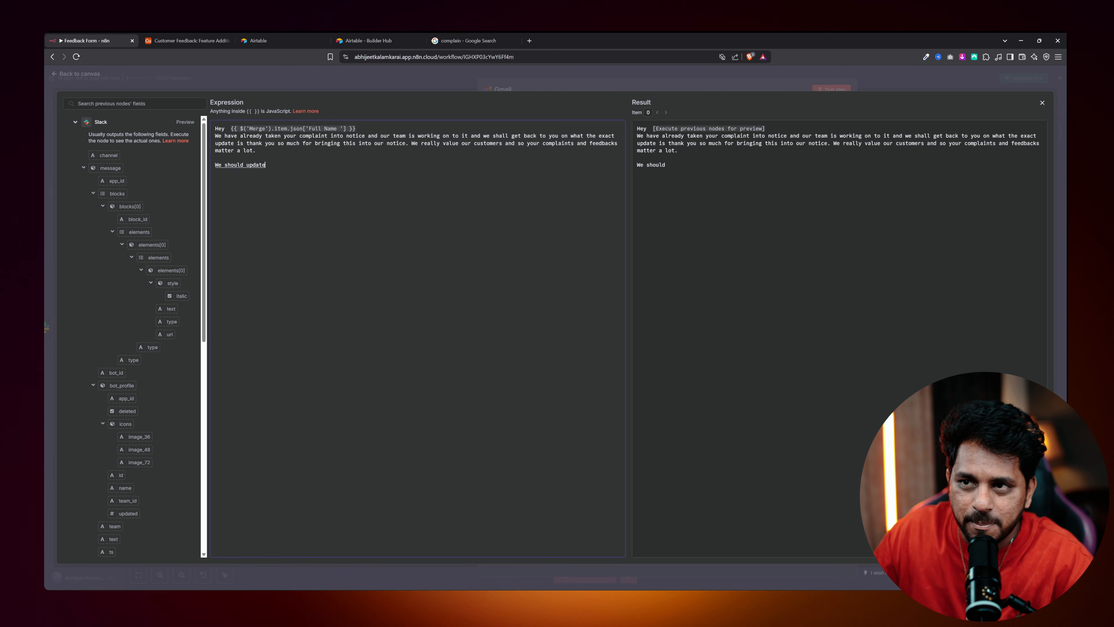
key("Return")
key("Return")
type("Thank you")
left_click(91, 79)
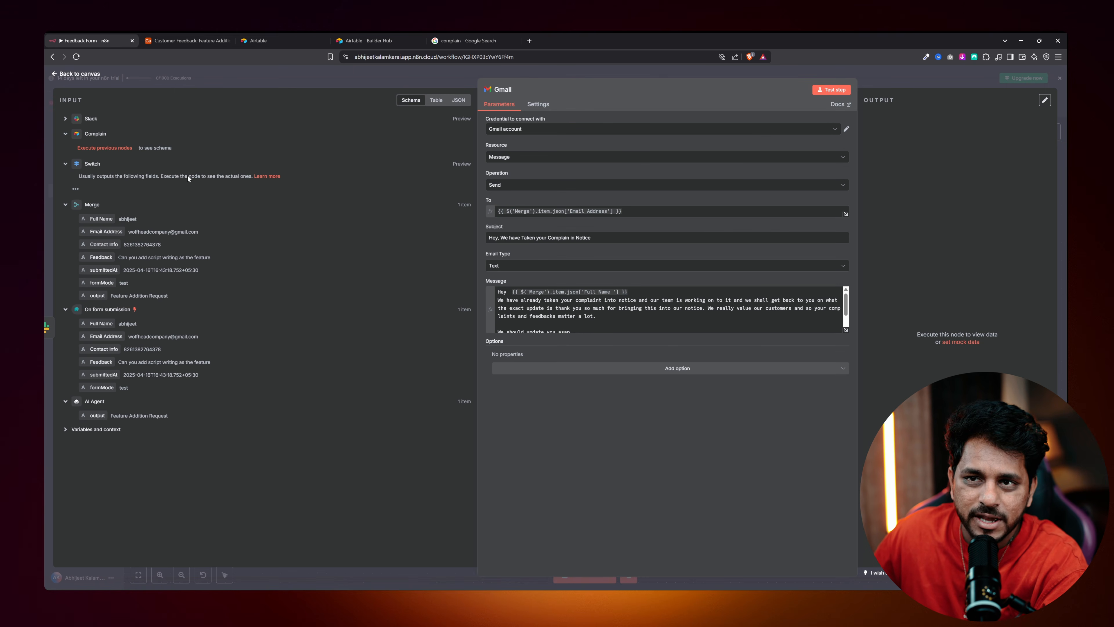
left_click(78, 74)
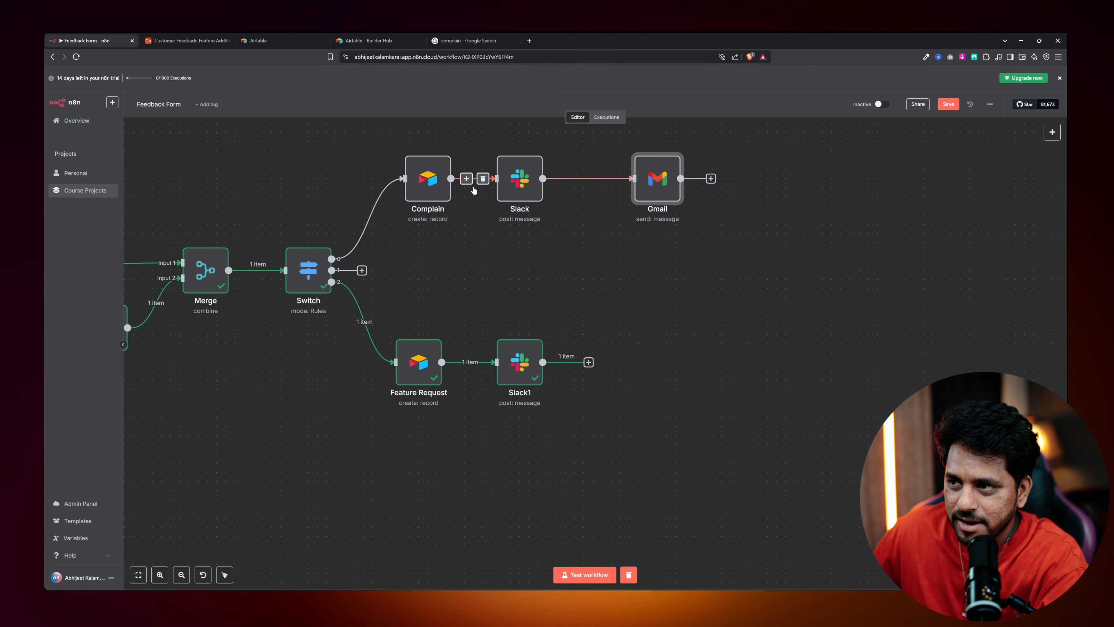
Load gmail.com in a new tab beside n8n and pan the canvas to show the form trigger and AI Agent.
scroll(285, 213, "up", 3)
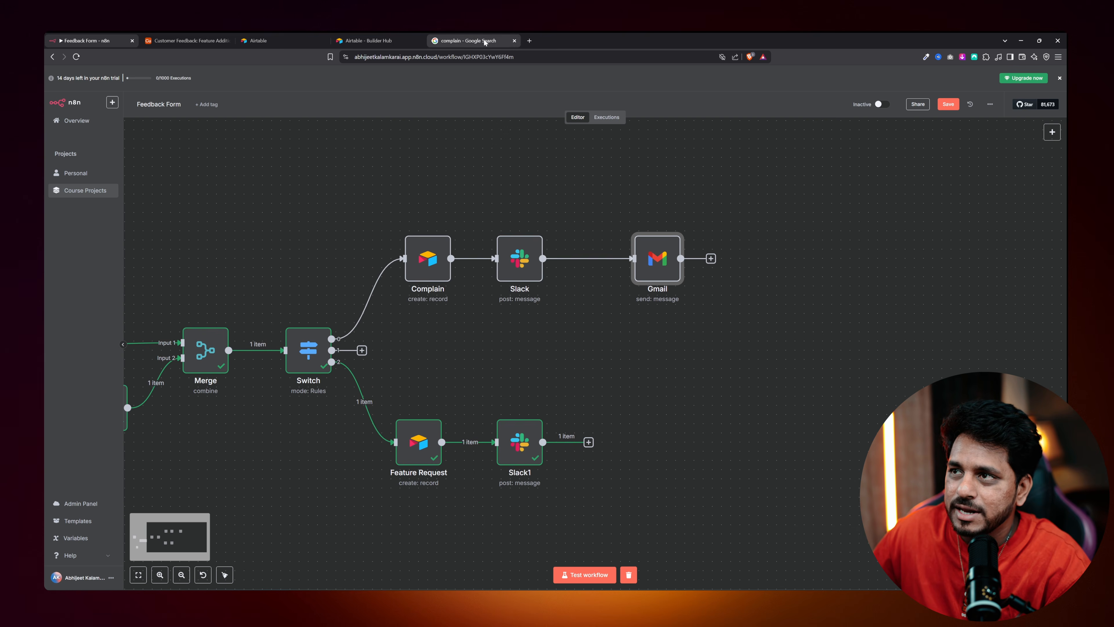
left_click(529, 40)
type("gmail.com")
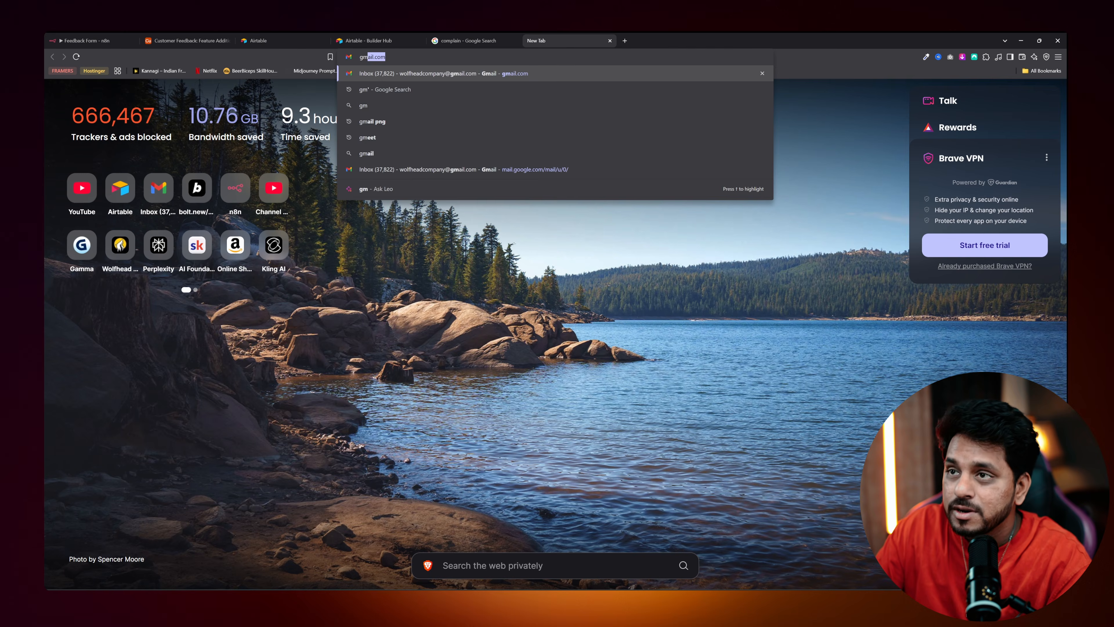
key("Return")
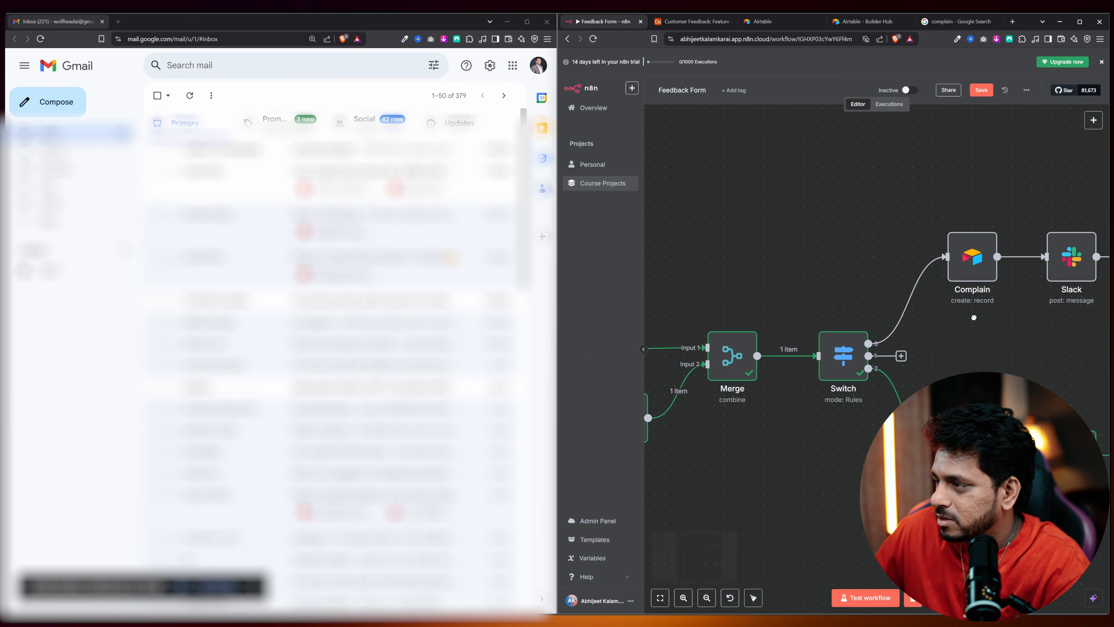
scroll(973, 317, "down", 8)
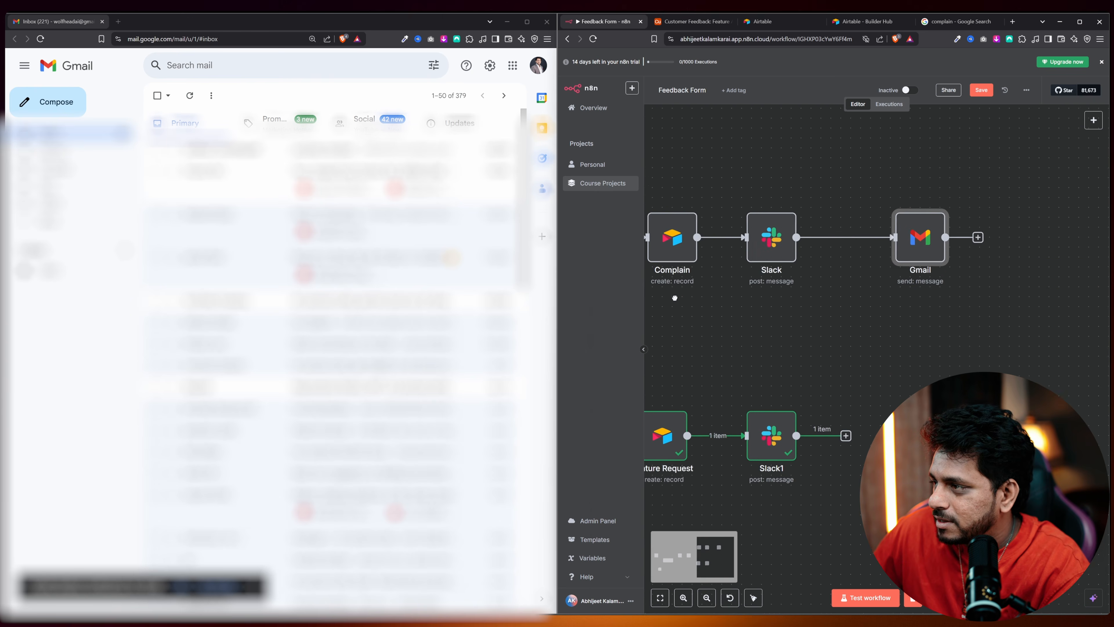
left_click_drag(739, 301, 881, 297)
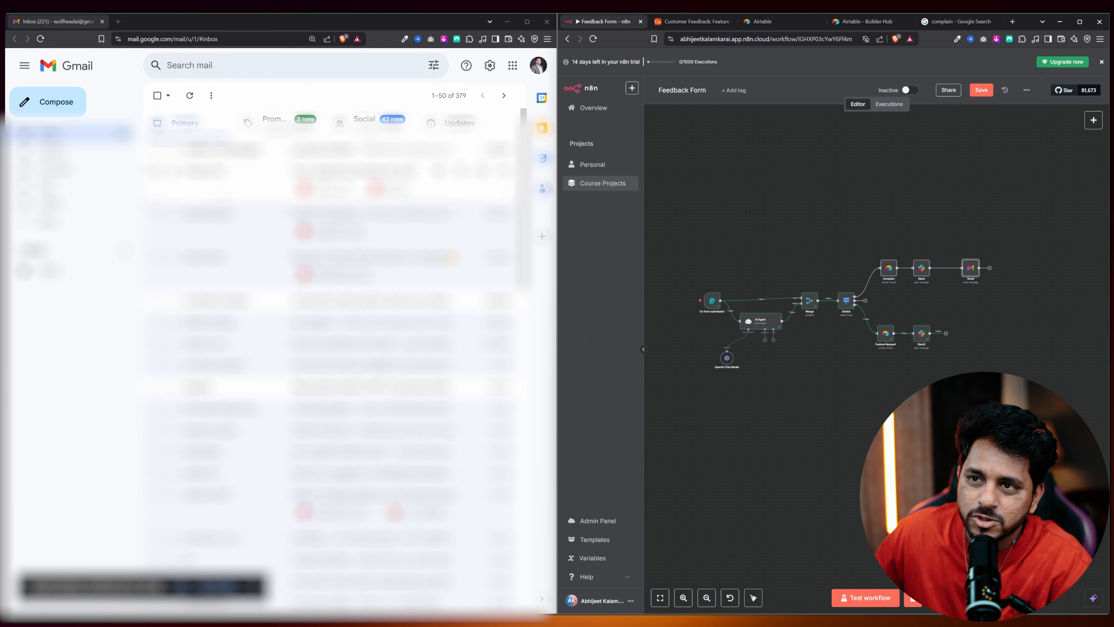
Start a test run and enter the submitter's full name and saved email in the feedback form.
left_click(846, 598)
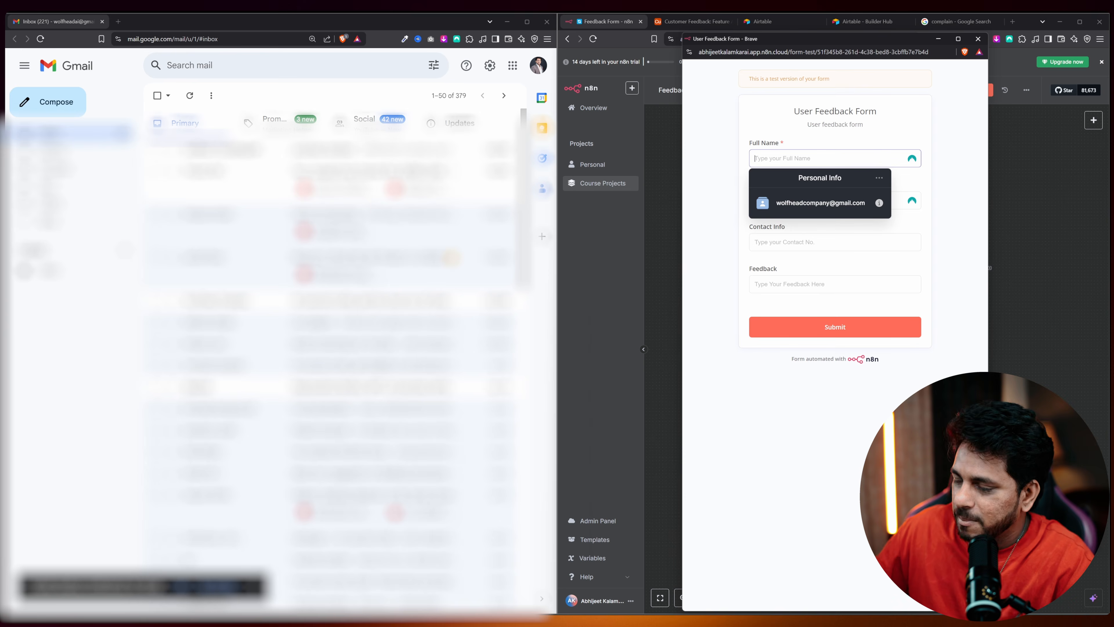
key("Escape")
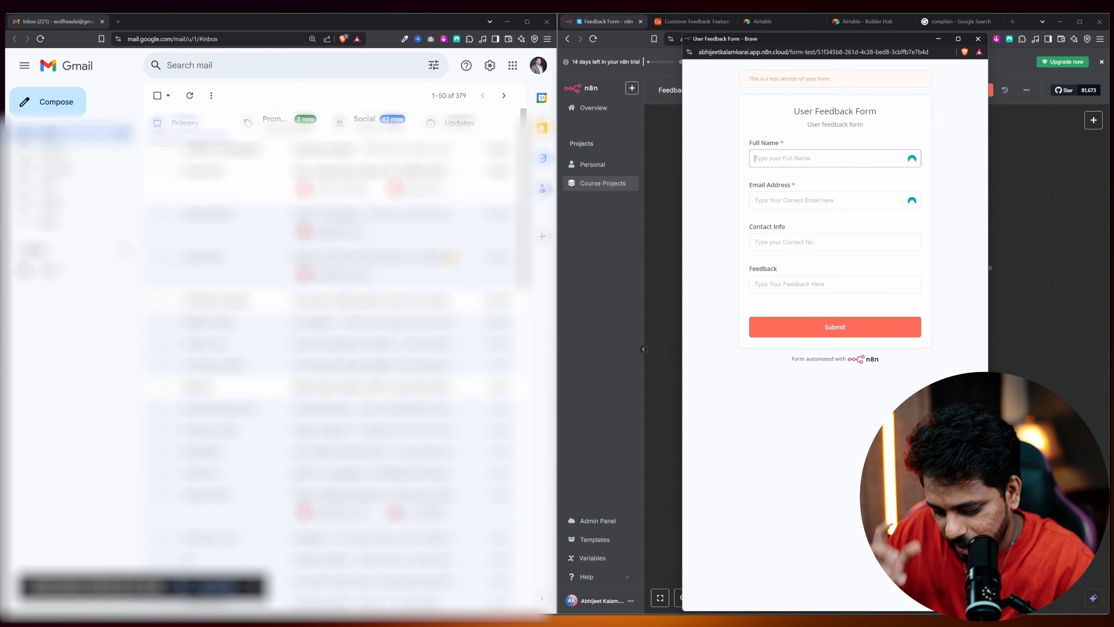
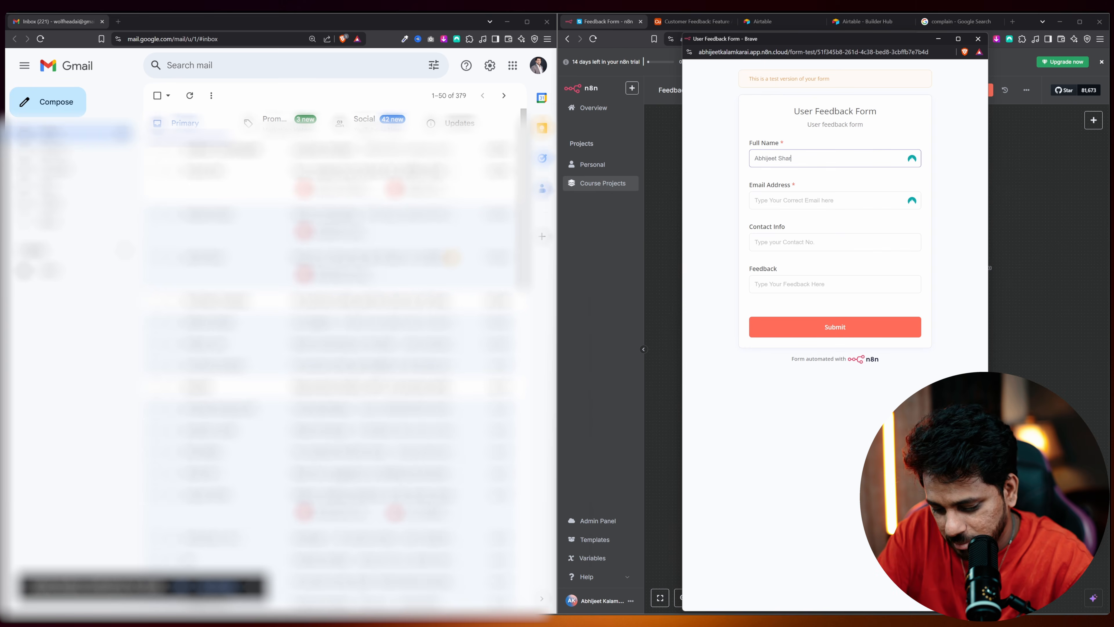
key("Tab")
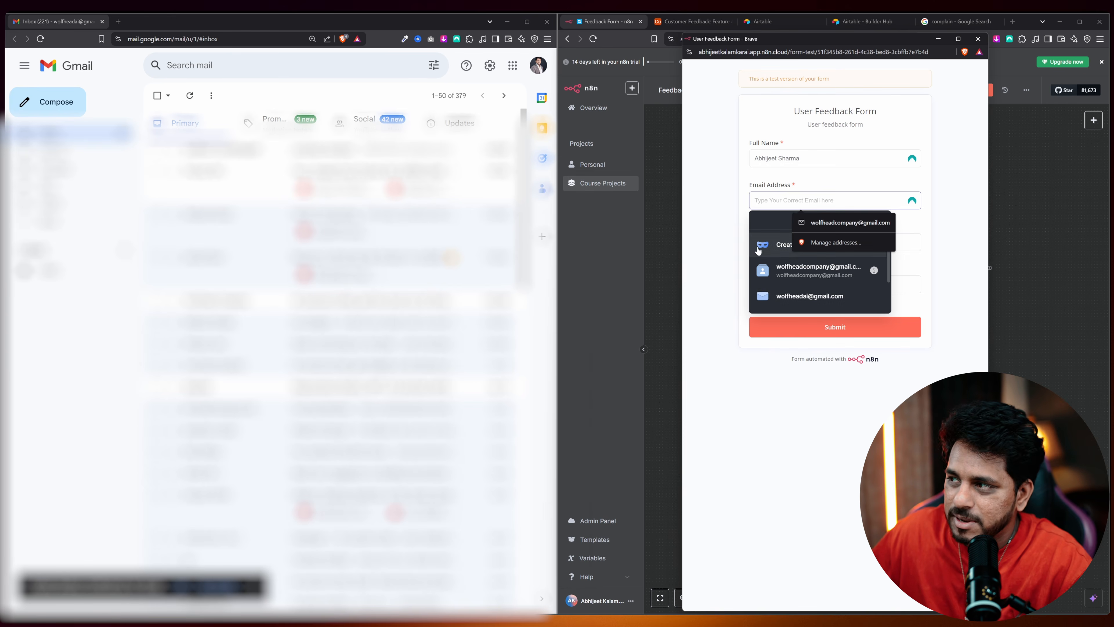
left_click(769, 296)
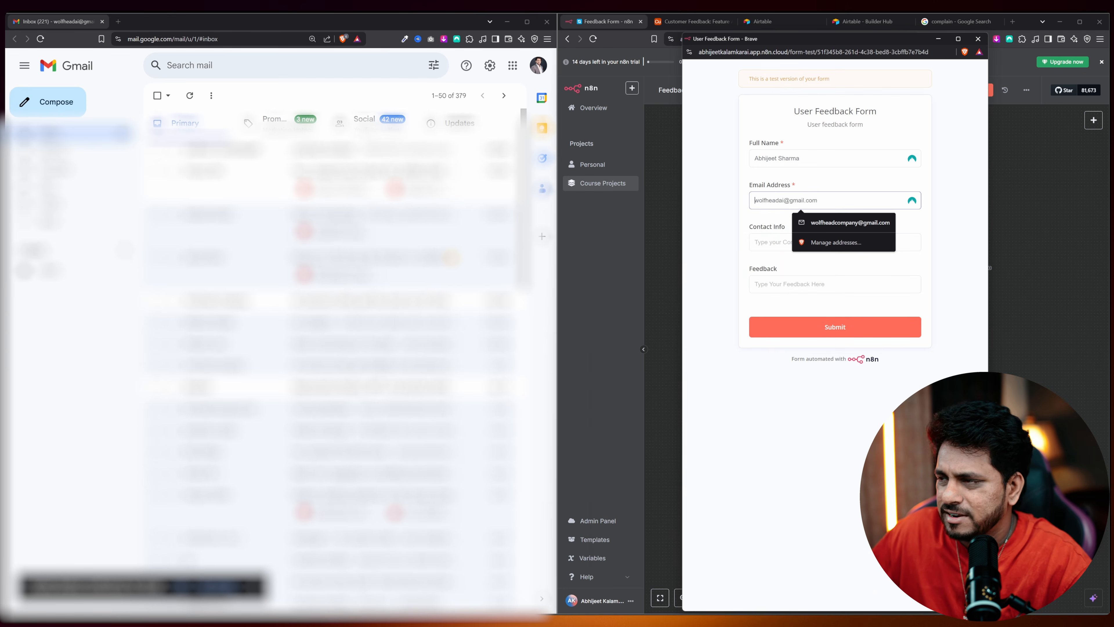
Enter the contact info and feedback 'My phone is lagging too much for some time now', then submit.
left_click(759, 241)
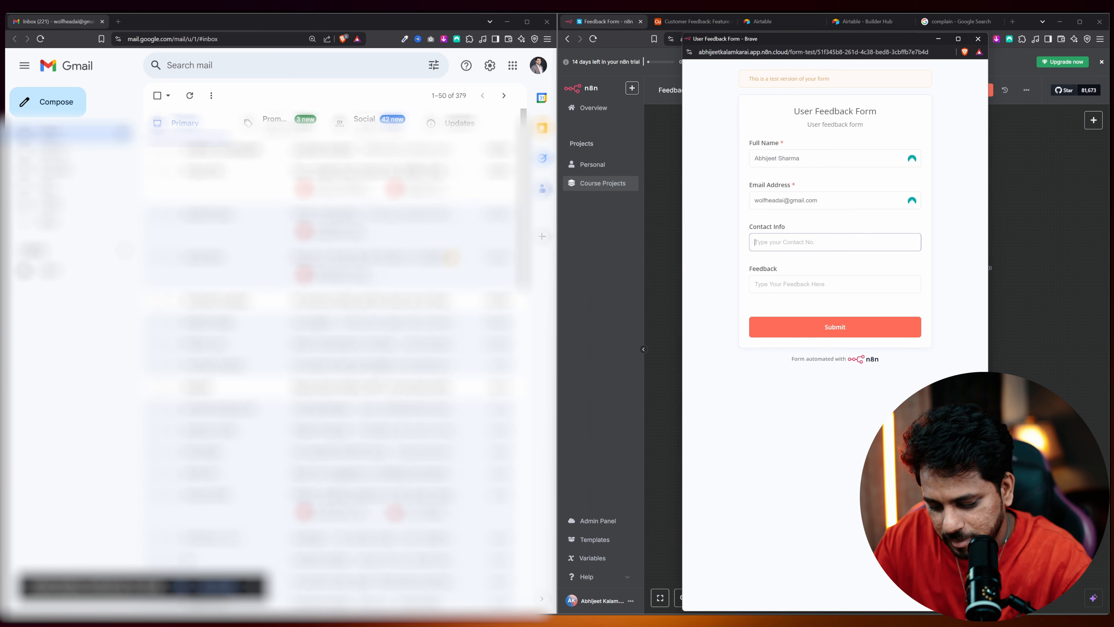
type("0183674545759")
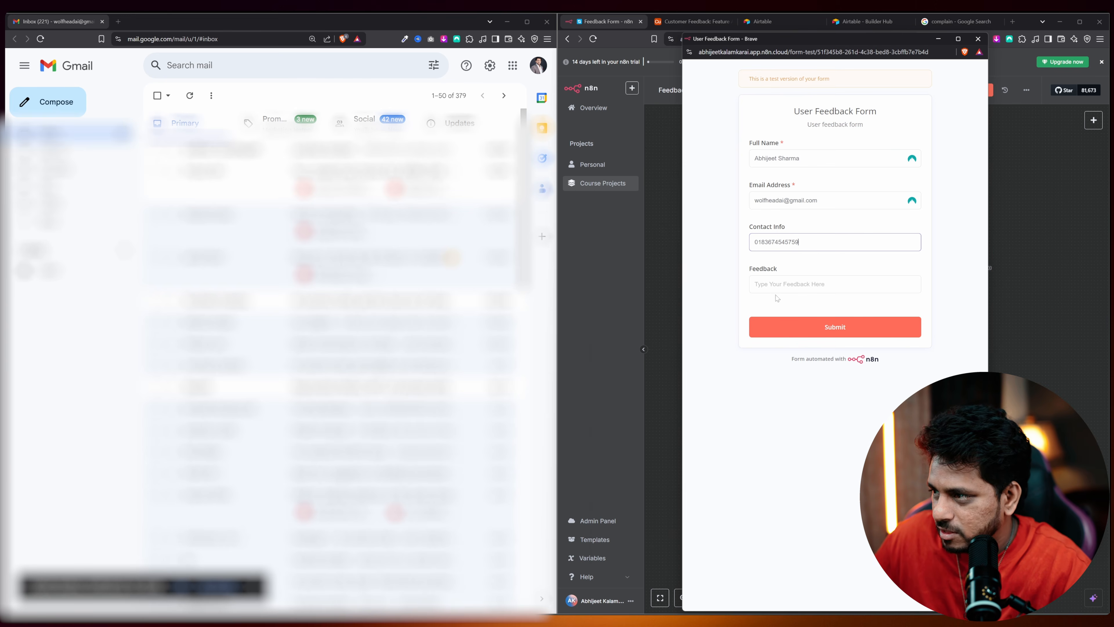
left_click(776, 286)
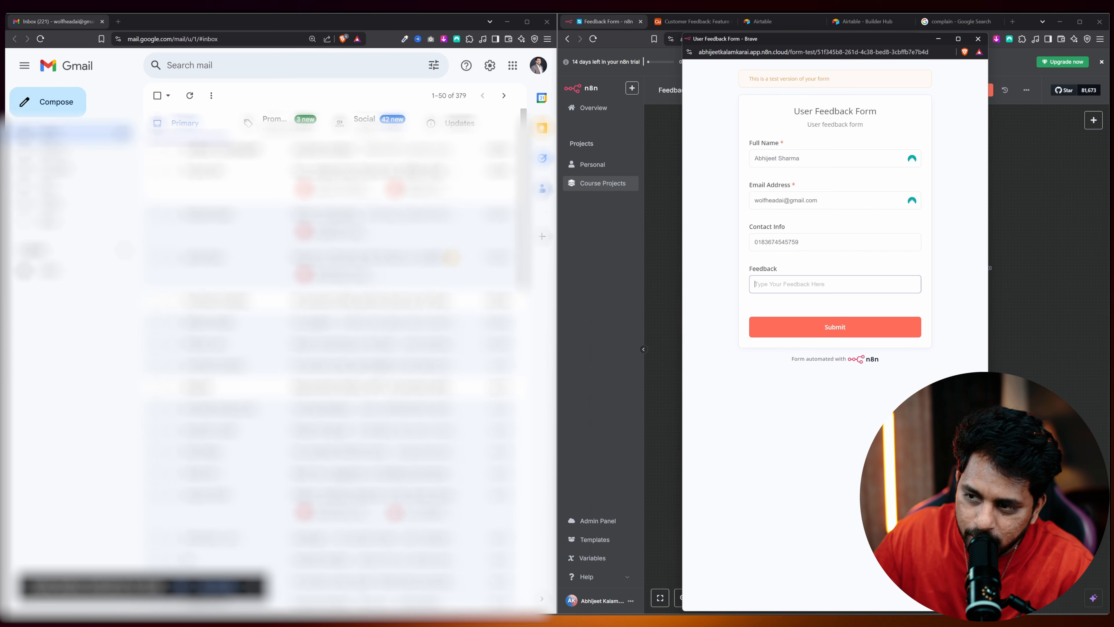
type("My phone is lagging too much for some time now")
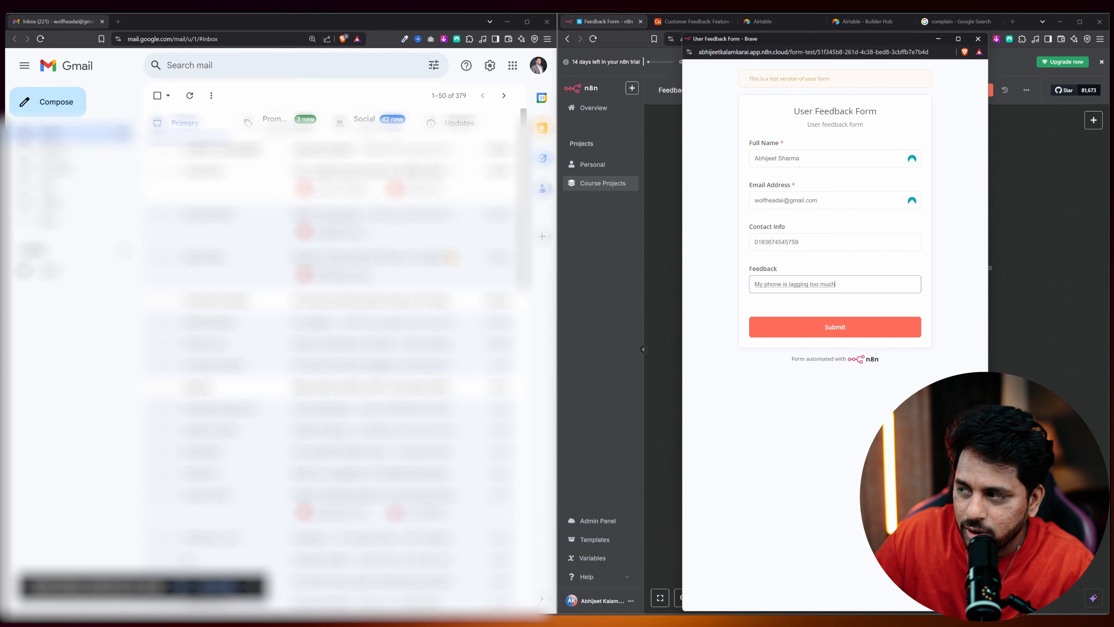
left_click(804, 330)
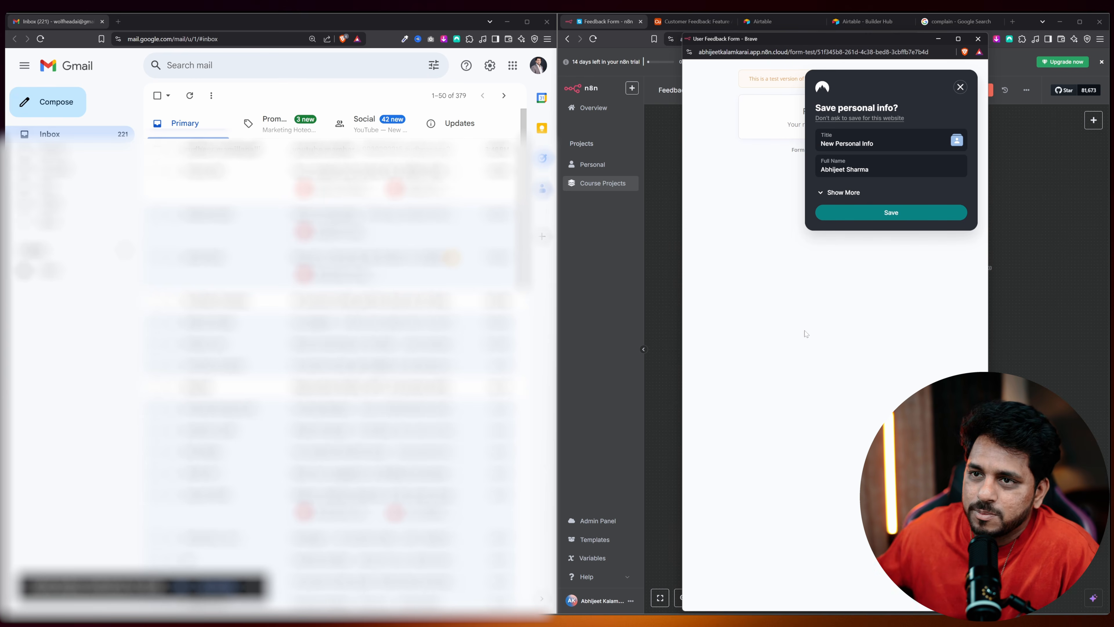
left_click(978, 39)
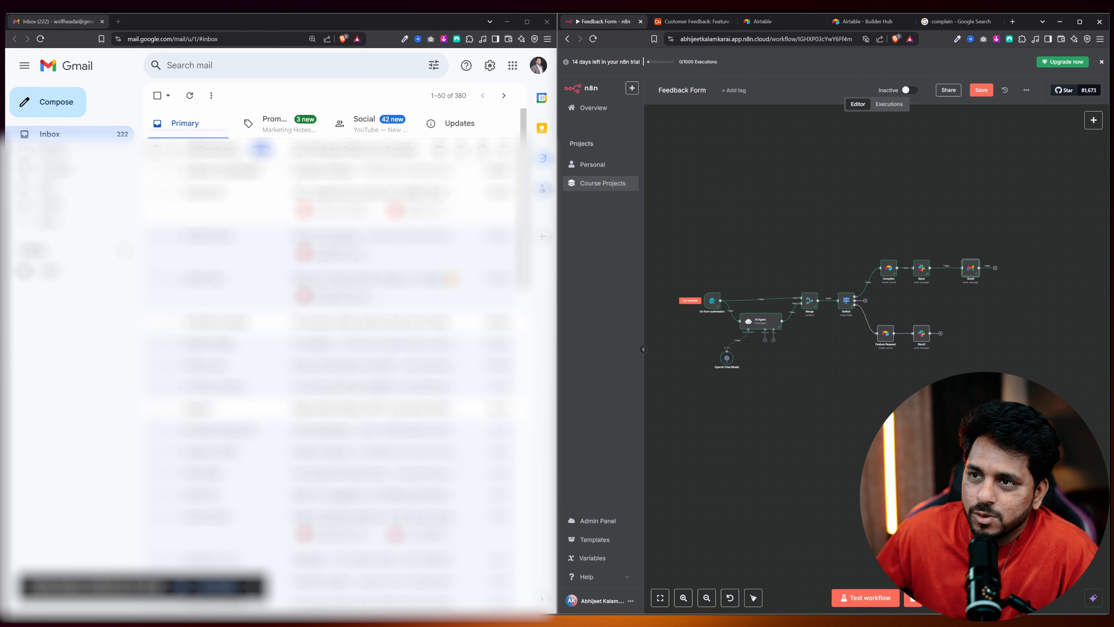
Read the newest email, 'Hey, We have Taken your Complain in Notice', then close the Gmail window.
left_click(314, 153)
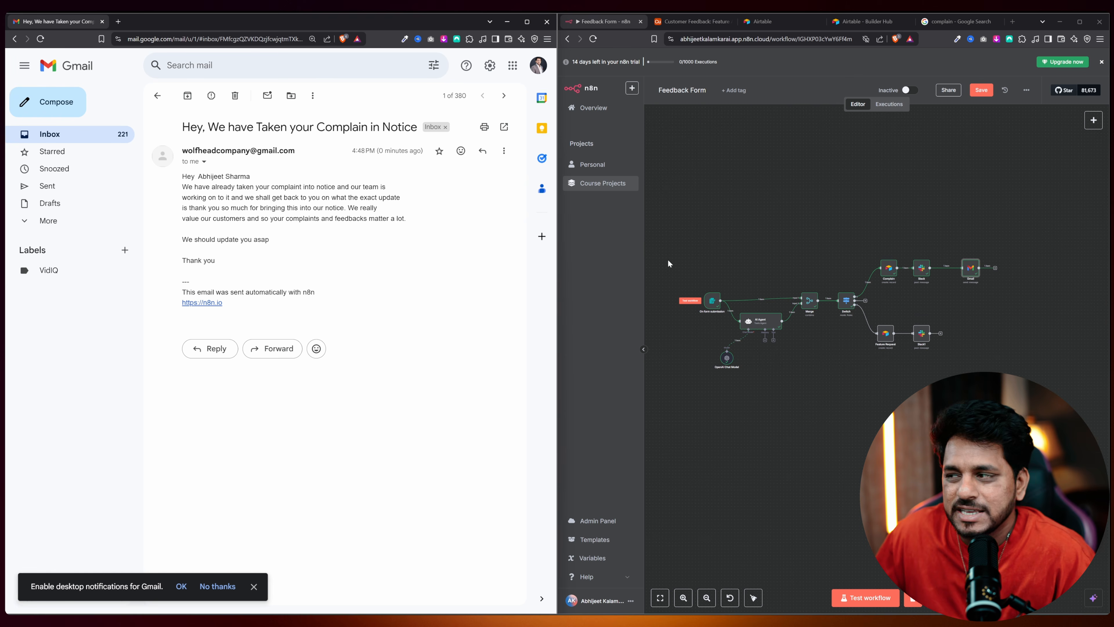
scroll(892, 289, "up", 3)
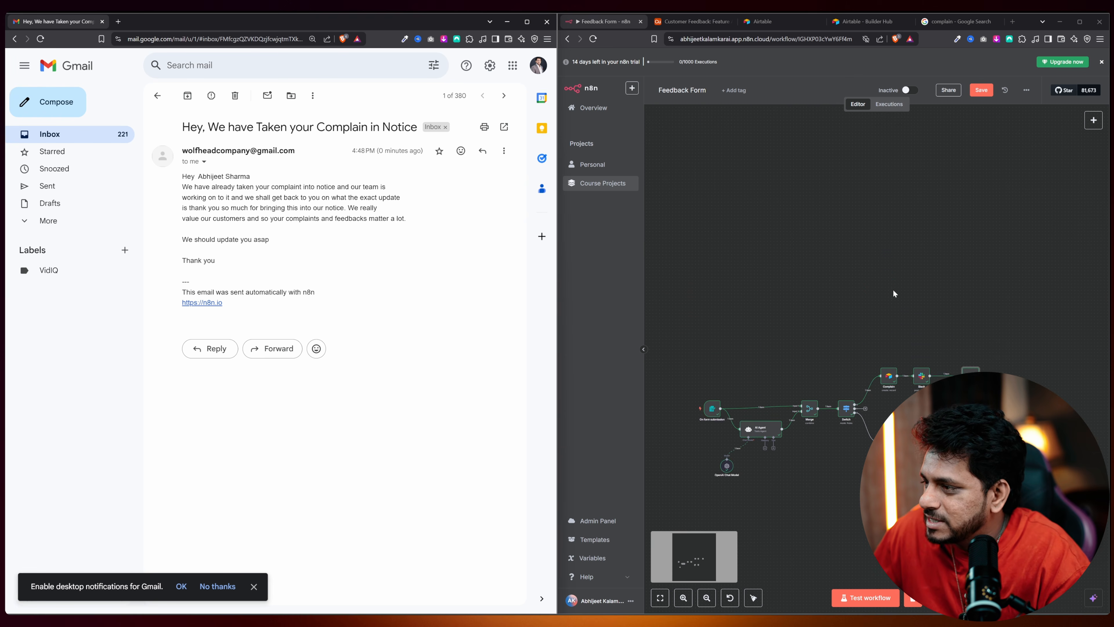
scroll(893, 294, "down", 3)
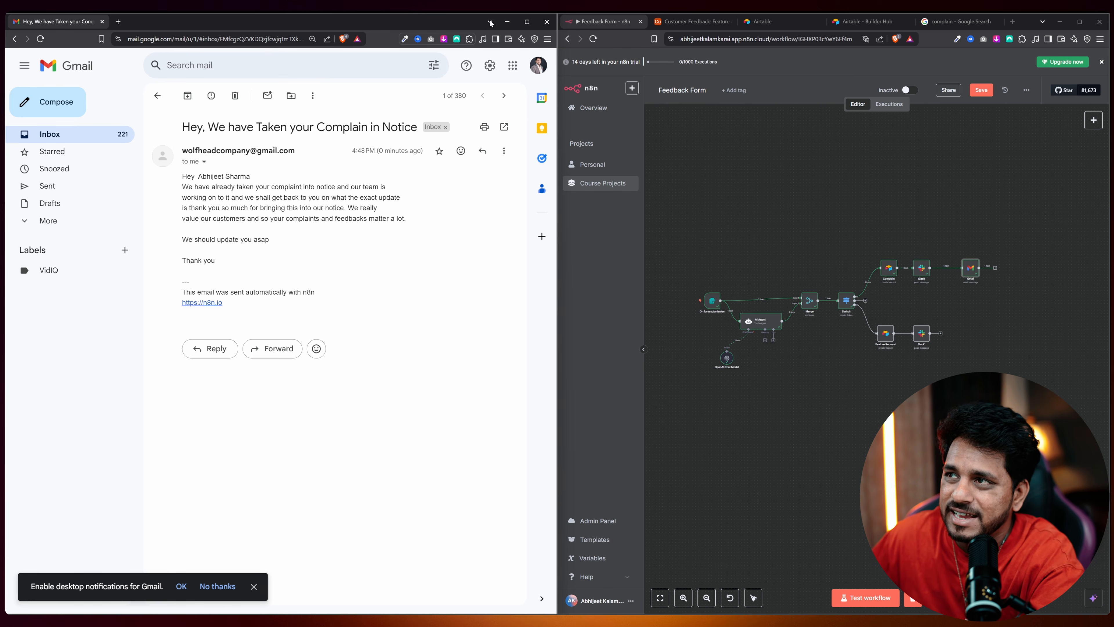
left_click(547, 21)
Maximise n8n and frame the full workflow showing successful Complain, Slack and Gmail nodes.
left_click(1079, 21)
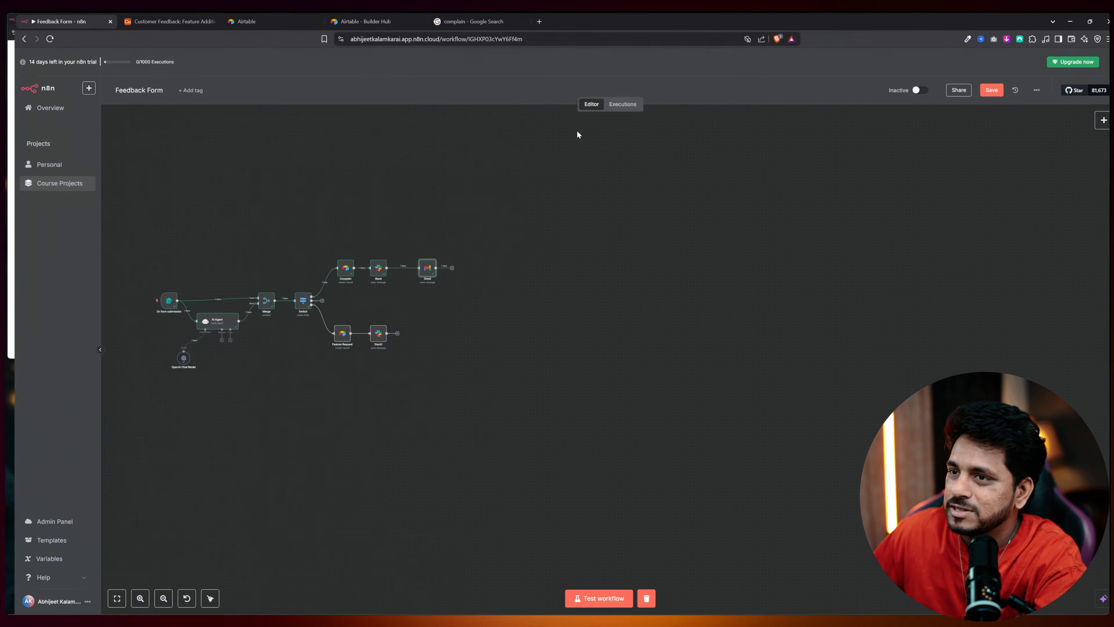
scroll(352, 311, "up", 5)
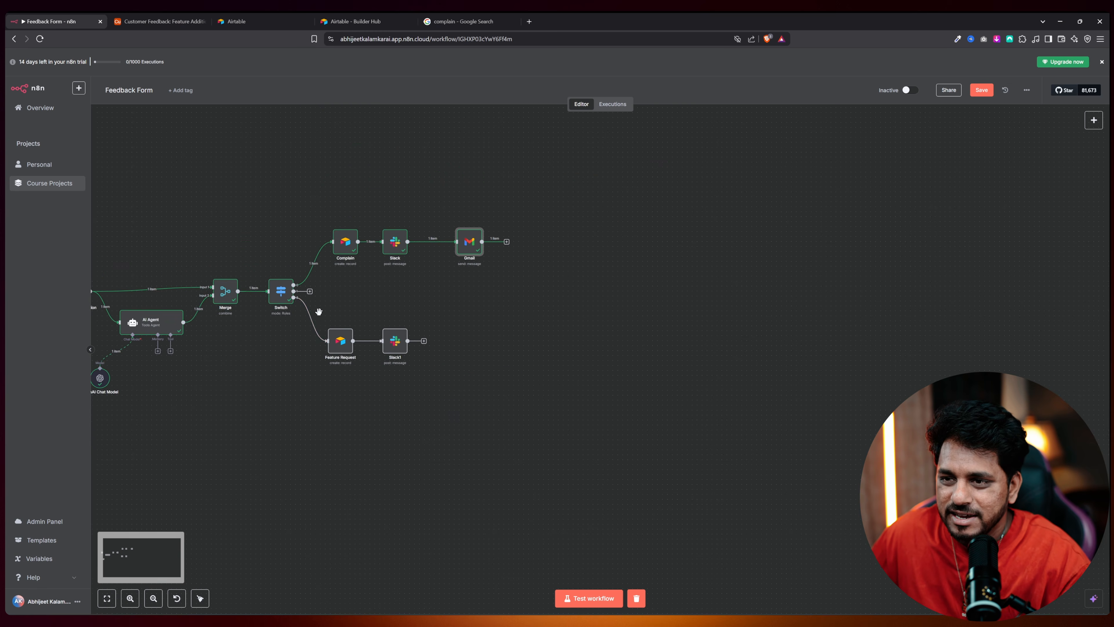
left_click_drag(269, 327, 536, 365)
scroll(536, 358, "up", 4)
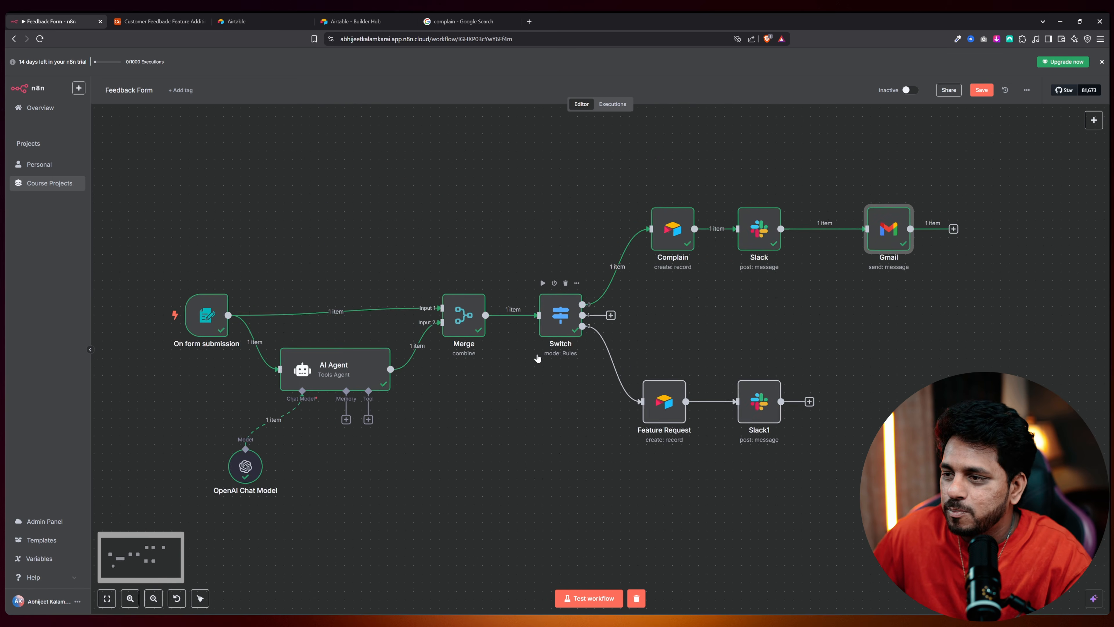
scroll(538, 358, "down", 2)
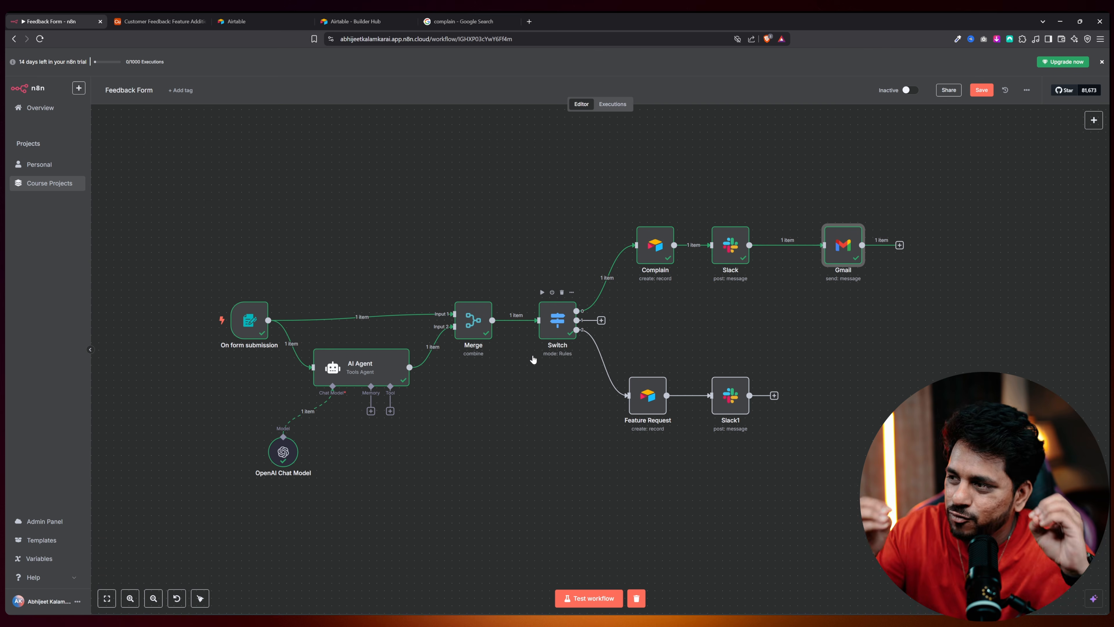